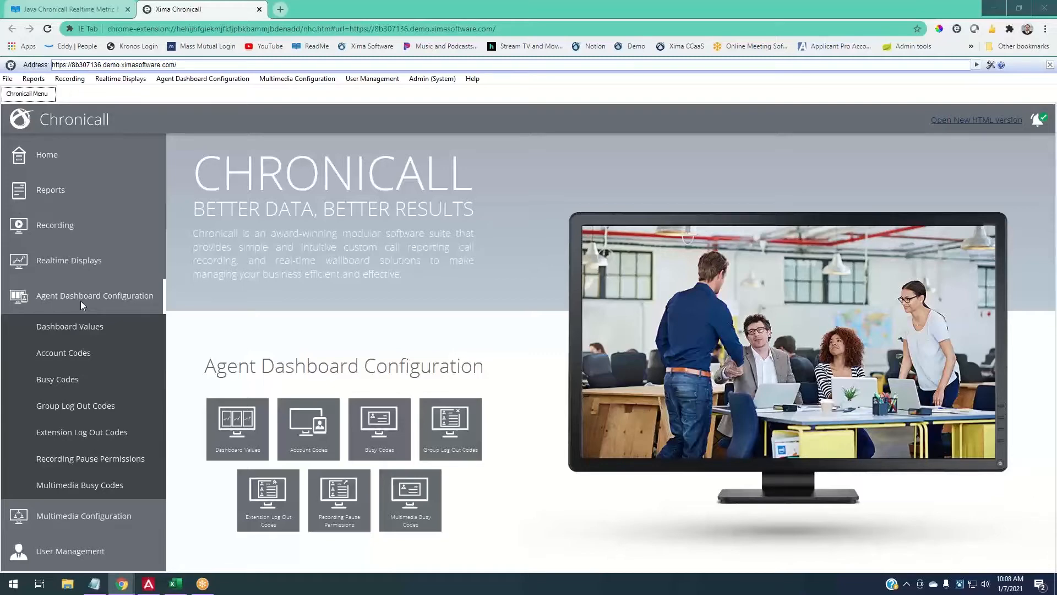
- Collapse the agent dashboard options, expand Realtime Displays, and go to Alerts and Triggers
left_click(80, 301)
left_click(83, 262)
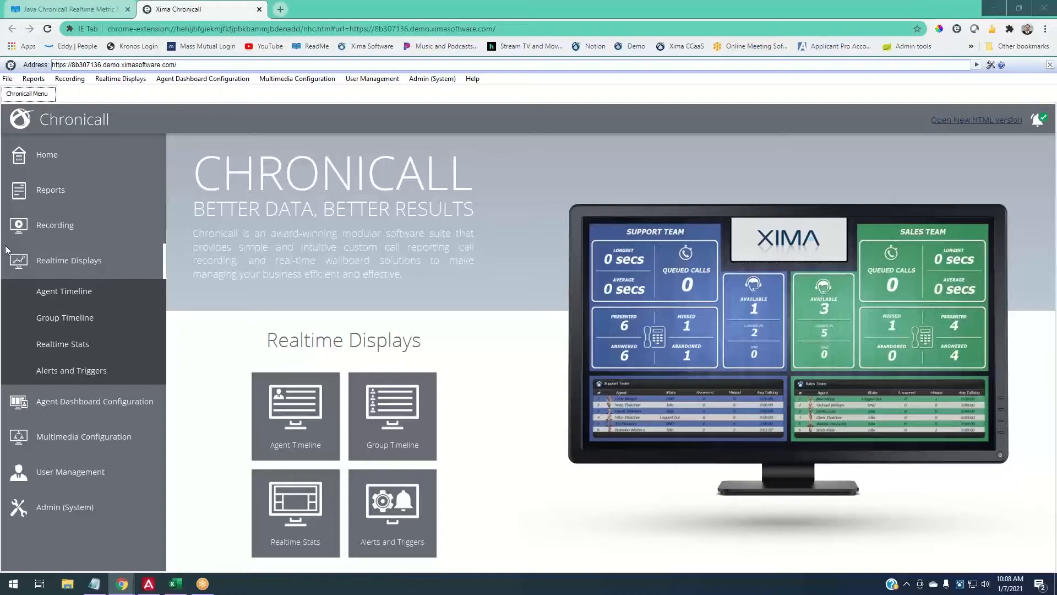
left_click(62, 269)
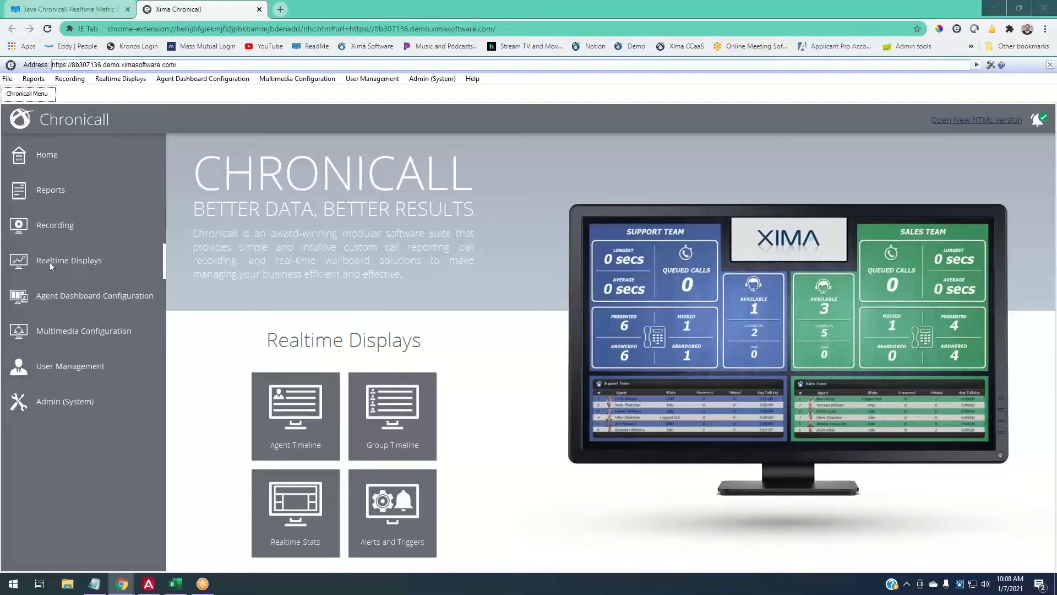
left_click(52, 262)
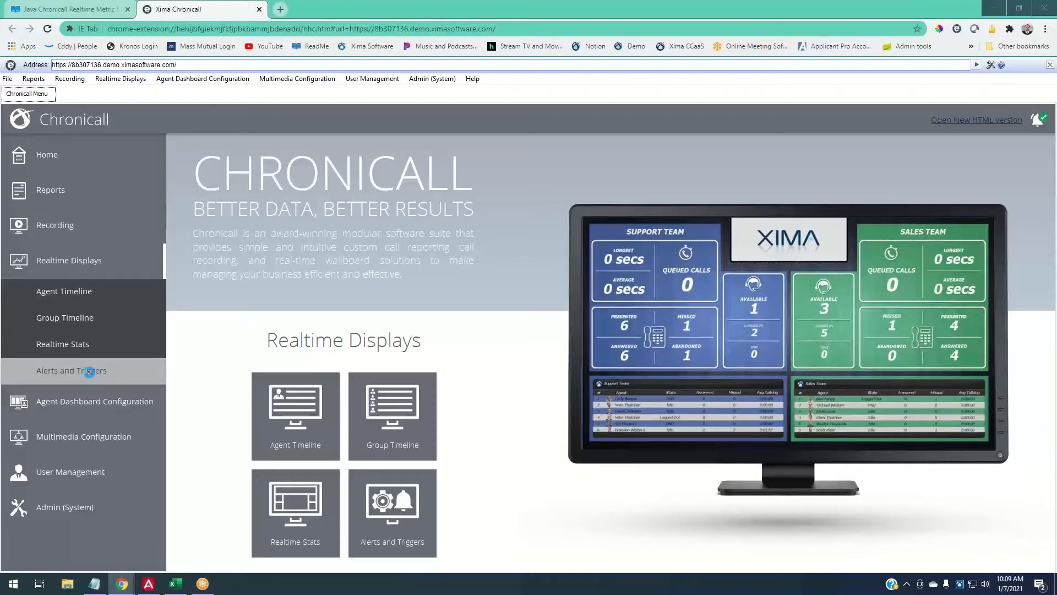
left_click(89, 372)
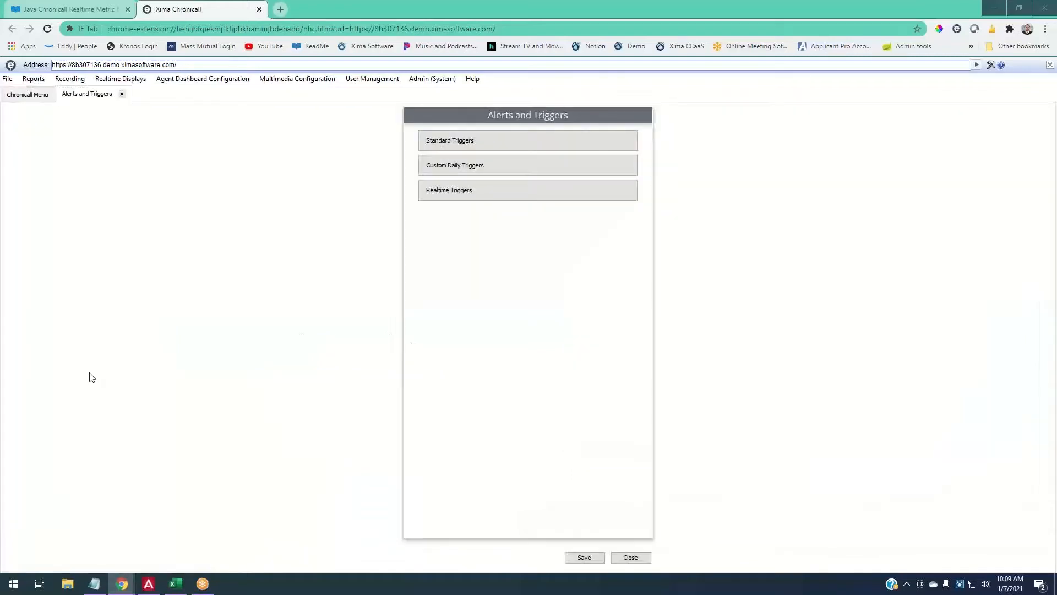
left_click(479, 141)
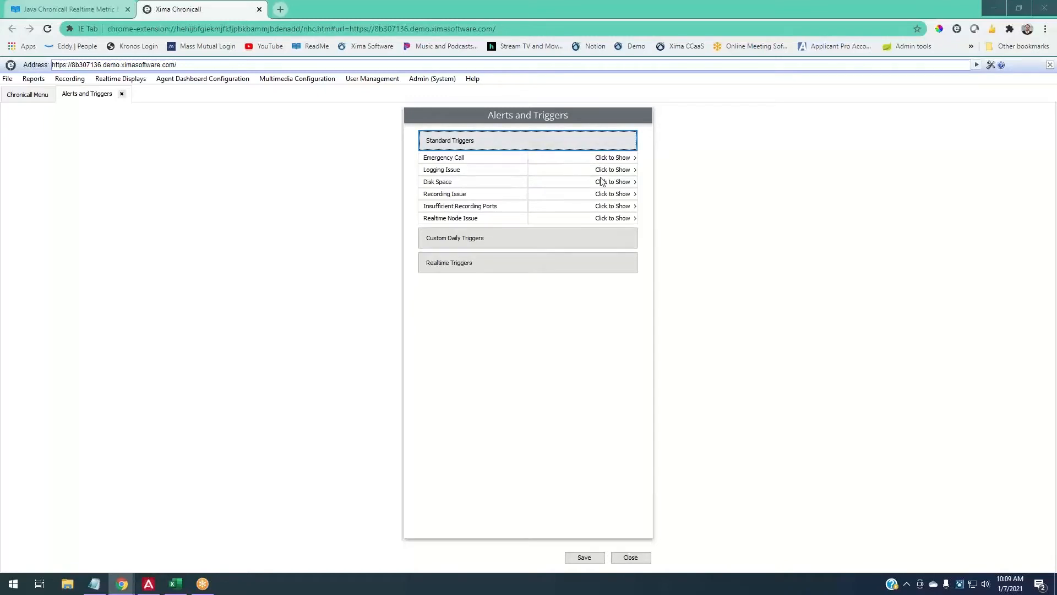
left_click(603, 146)
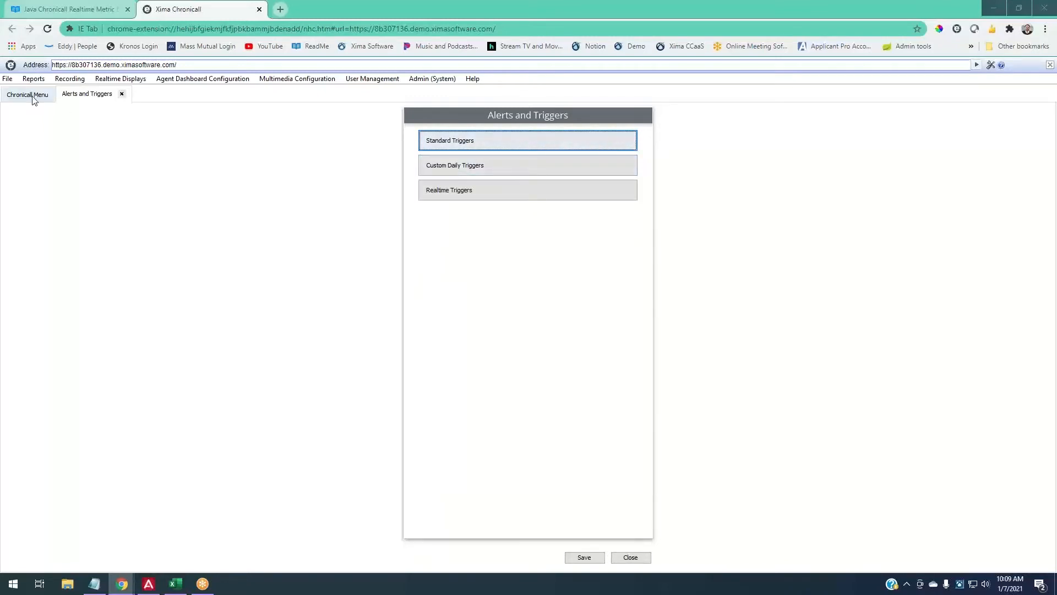
- Return to the Chronicall Menu and load the Realtime Stats wallboard
left_click(122, 94)
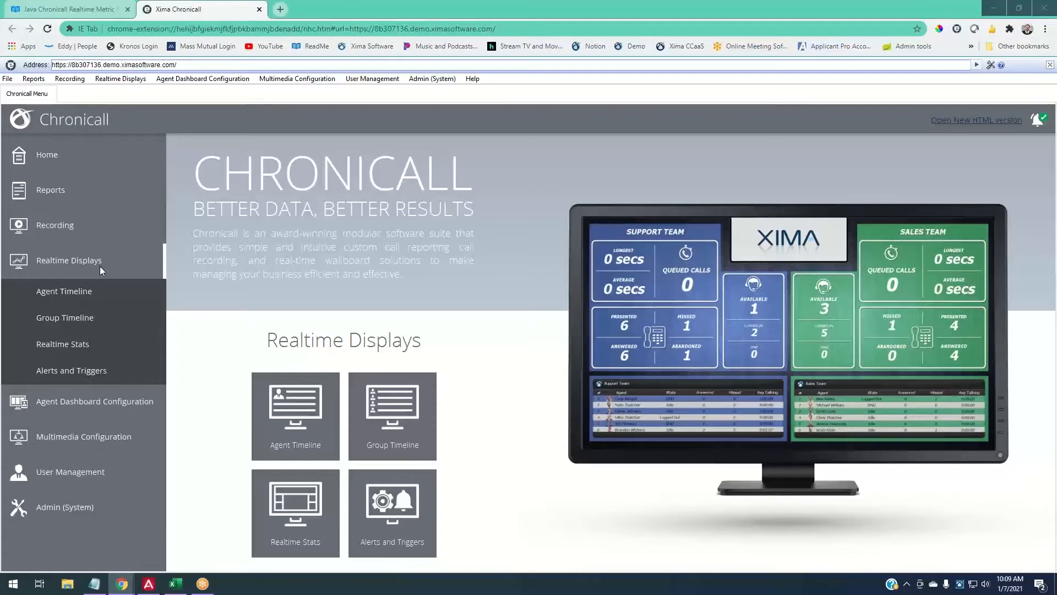
left_click(87, 349)
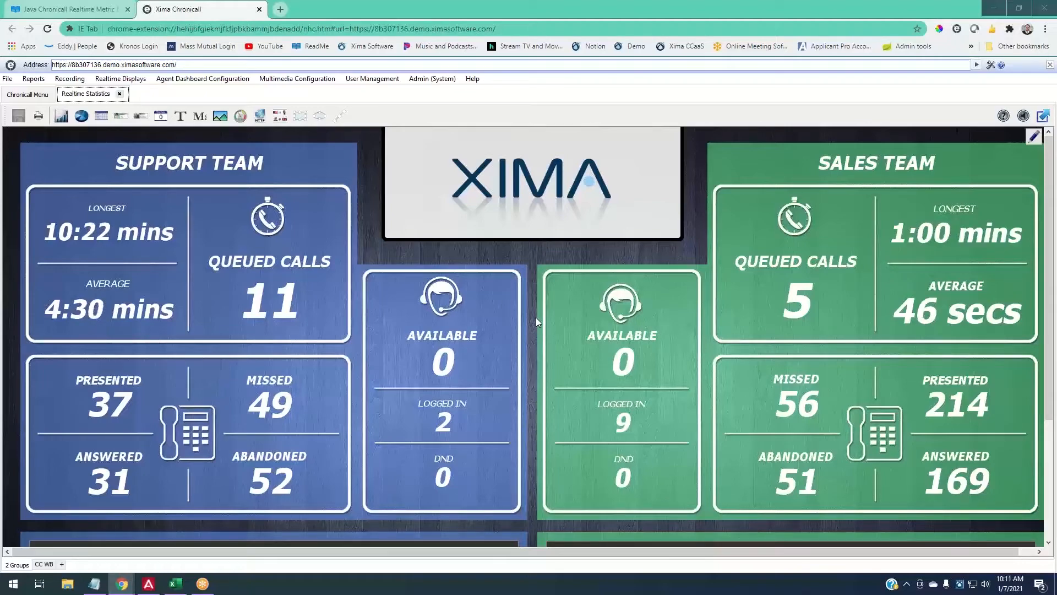
- Scroll down the 2 Groups wallboard to the Support and Sales agent tables
scroll(537, 317, "down", 3)
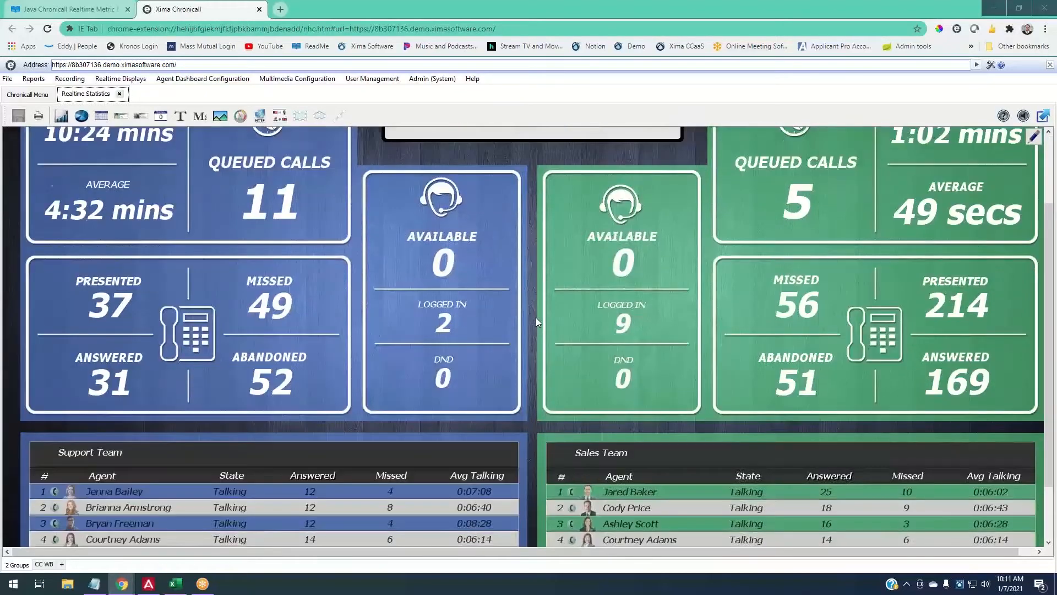
scroll(535, 319, "down", 1)
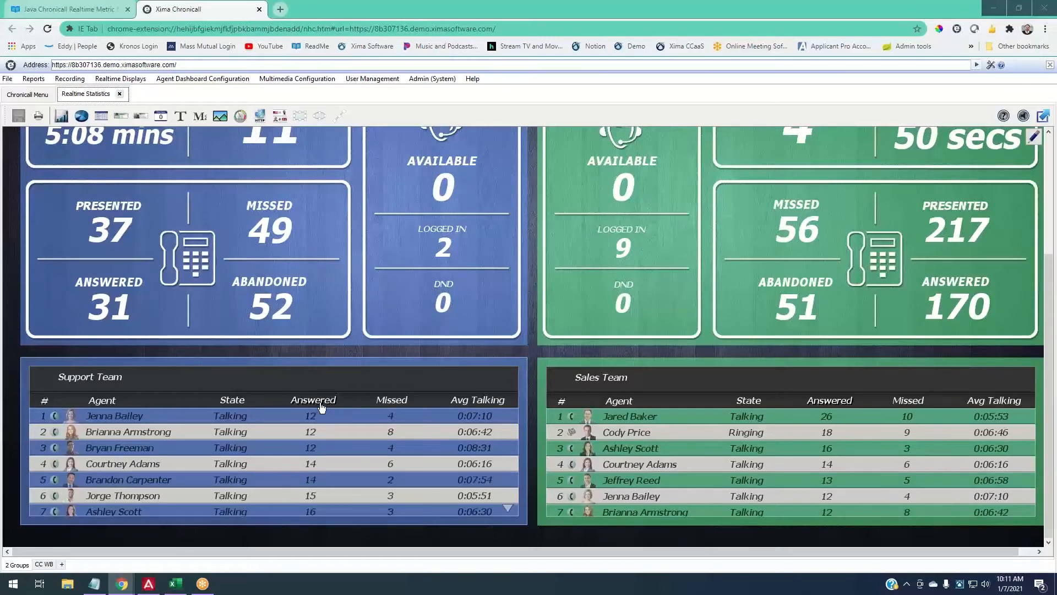
- Sort Support Team agents by Answered, then view the 1920×1080 wood.jpg canvas properties
left_click(322, 406)
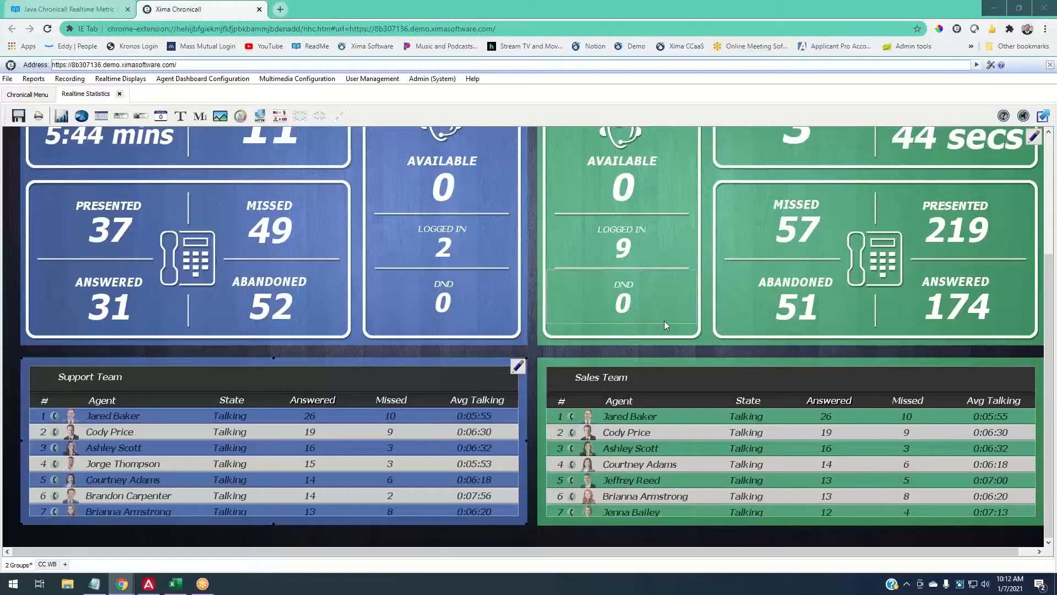
scroll(664, 321, "up", 1)
scroll(664, 326, "up", 3)
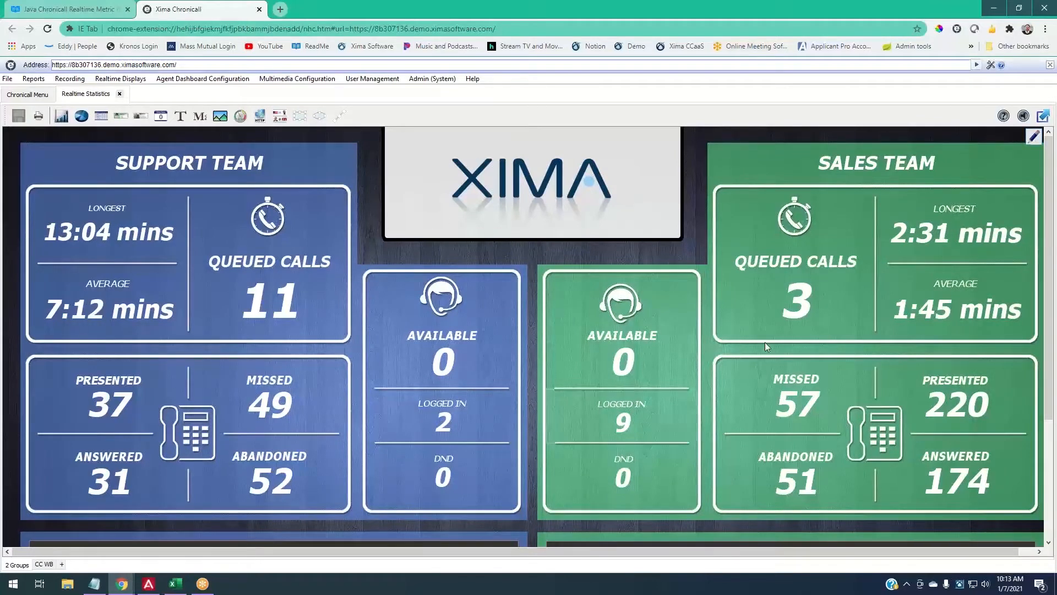
left_click(1033, 136)
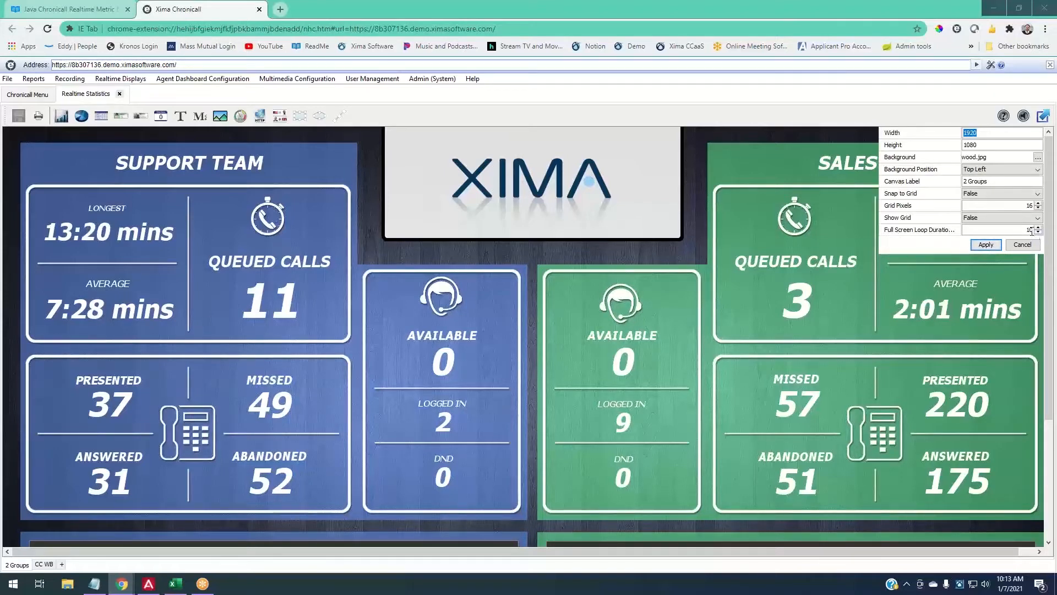
- Set the full screen loop duration to 12 and save the wallboard
left_click(985, 244)
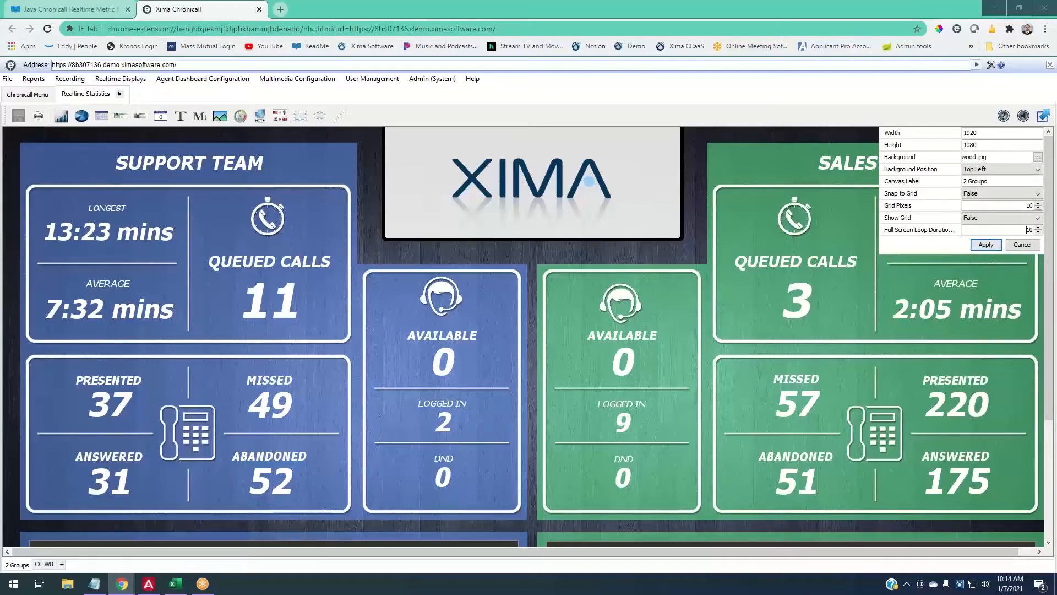
type("6")
key("BackSpace")
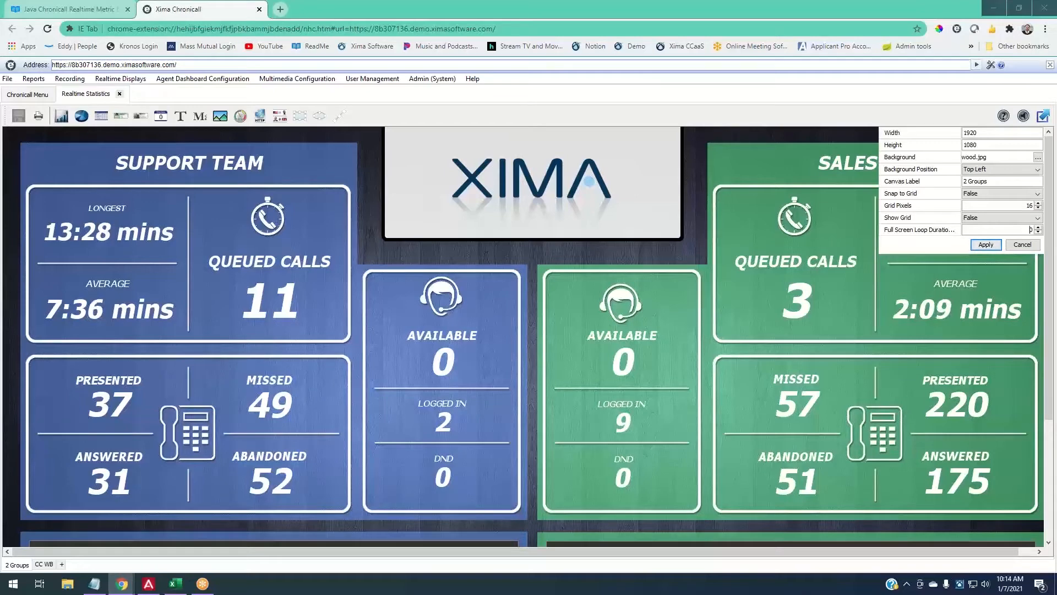
type("12")
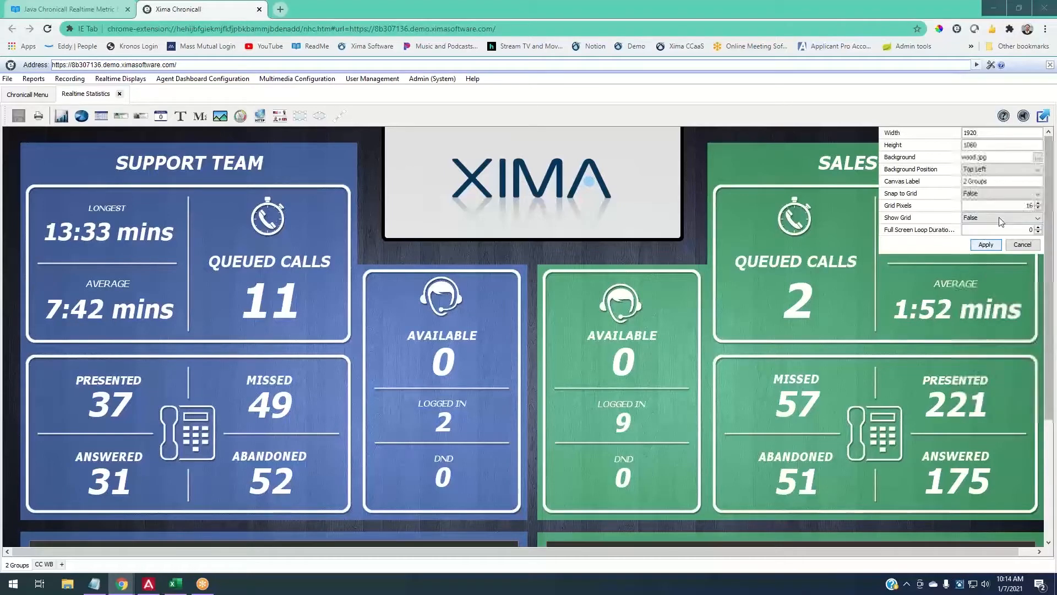
left_click(988, 243)
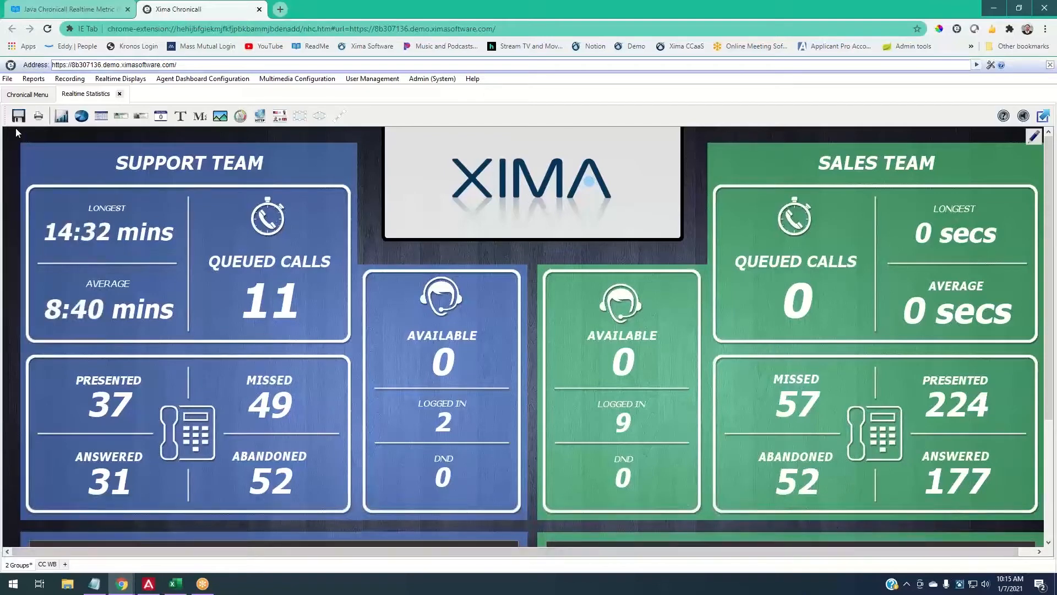
key("ctrl+s")
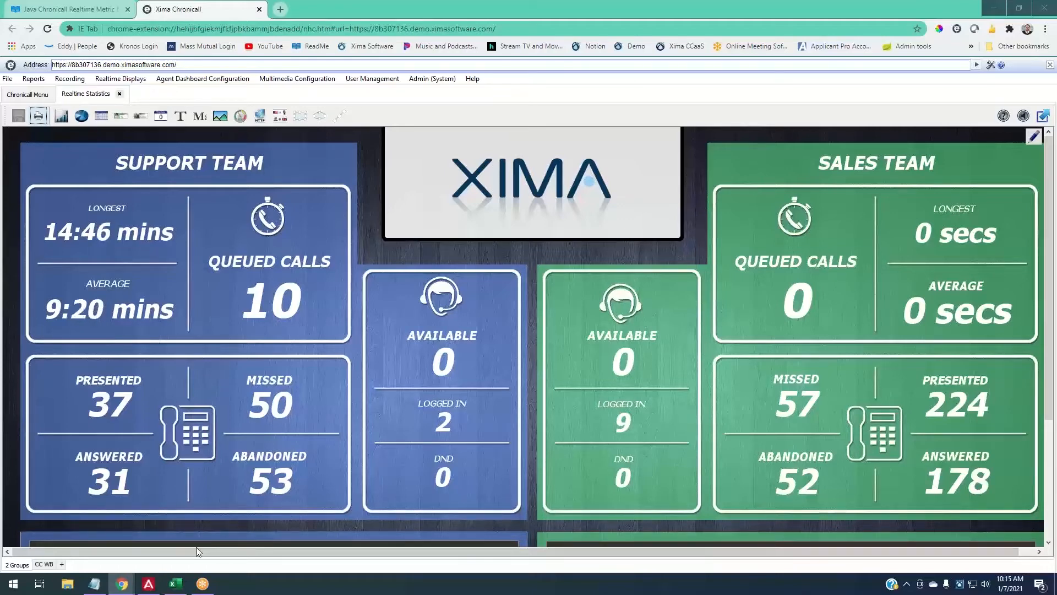
- Open Alerts and Triggers from the Chronicall Menu and bring up the phone client's tray menu
left_click(34, 95)
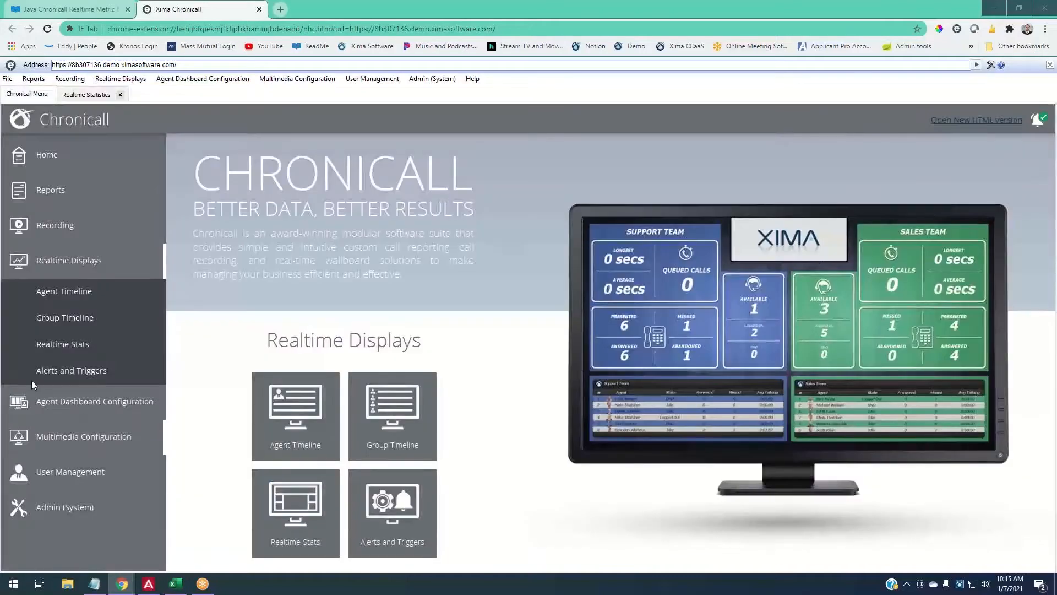
left_click(45, 365)
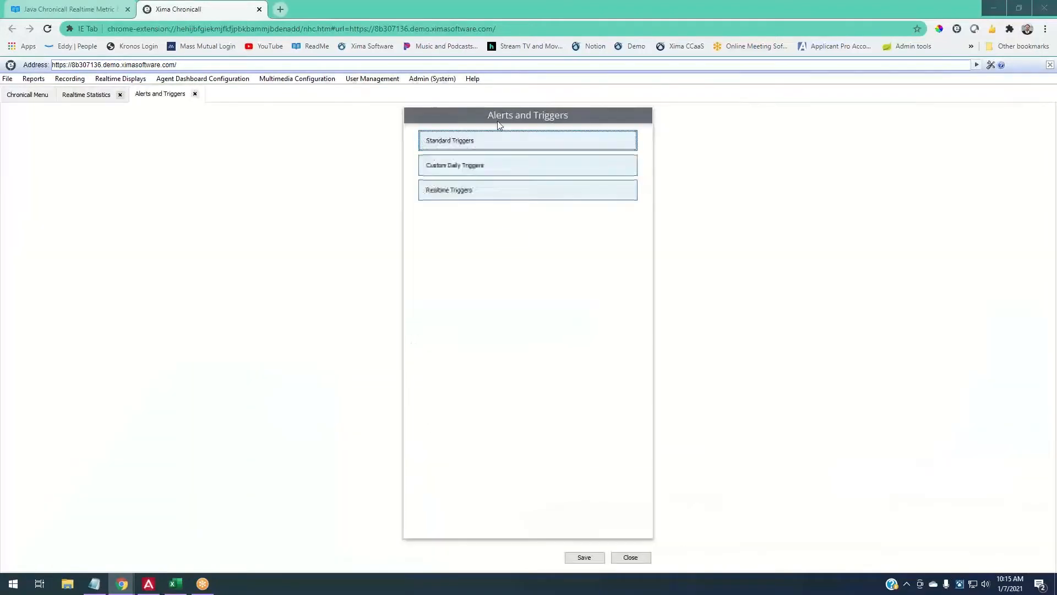
right_click(959, 584)
mouse_move(997, 505)
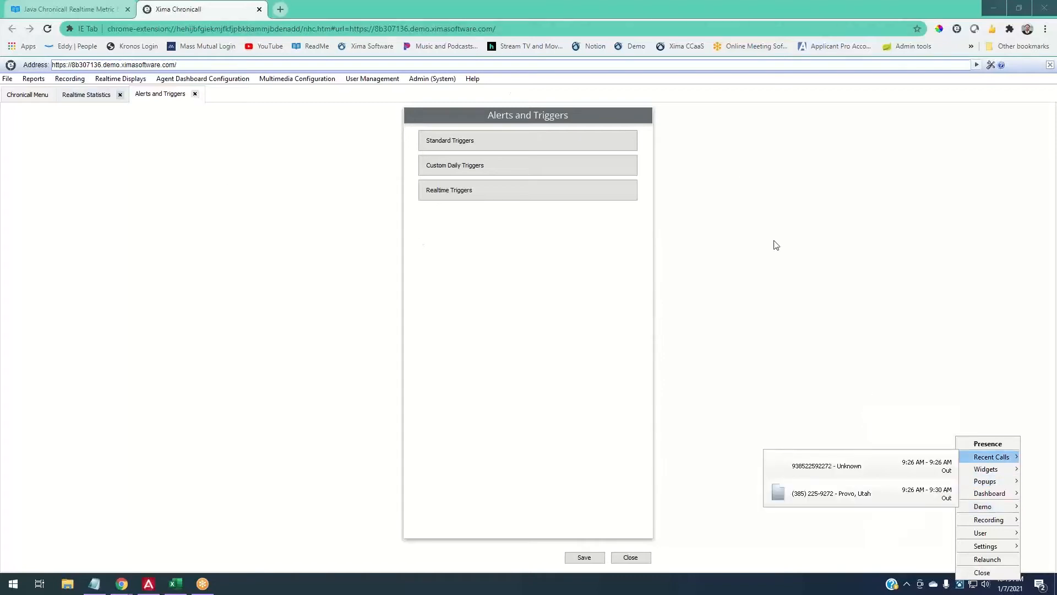
- Give the Support Team Queued Calls value a yellow threshold at 5 and red at 10
left_click(63, 96)
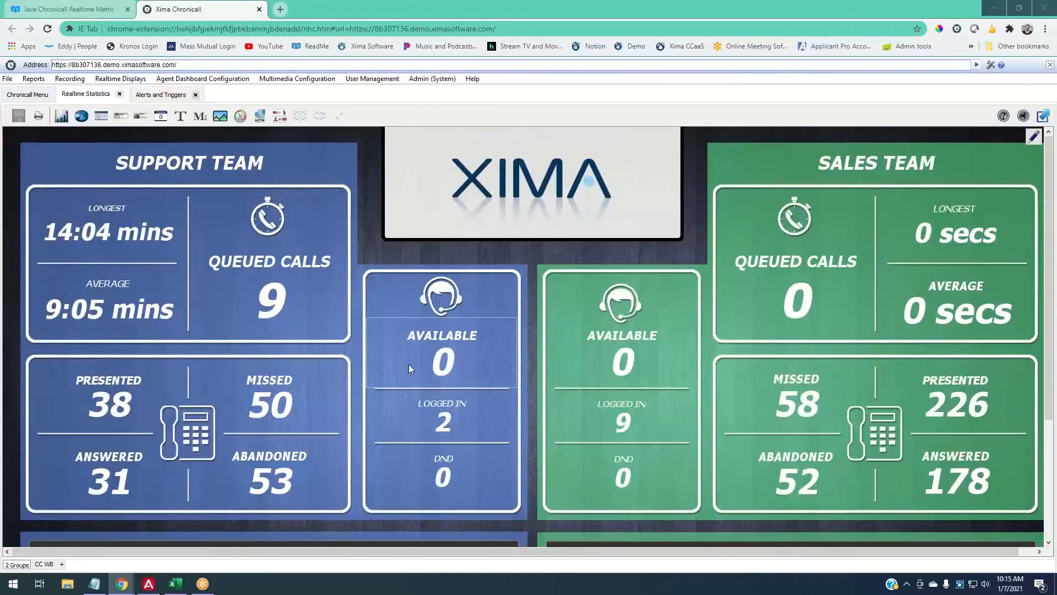
double_click(265, 285)
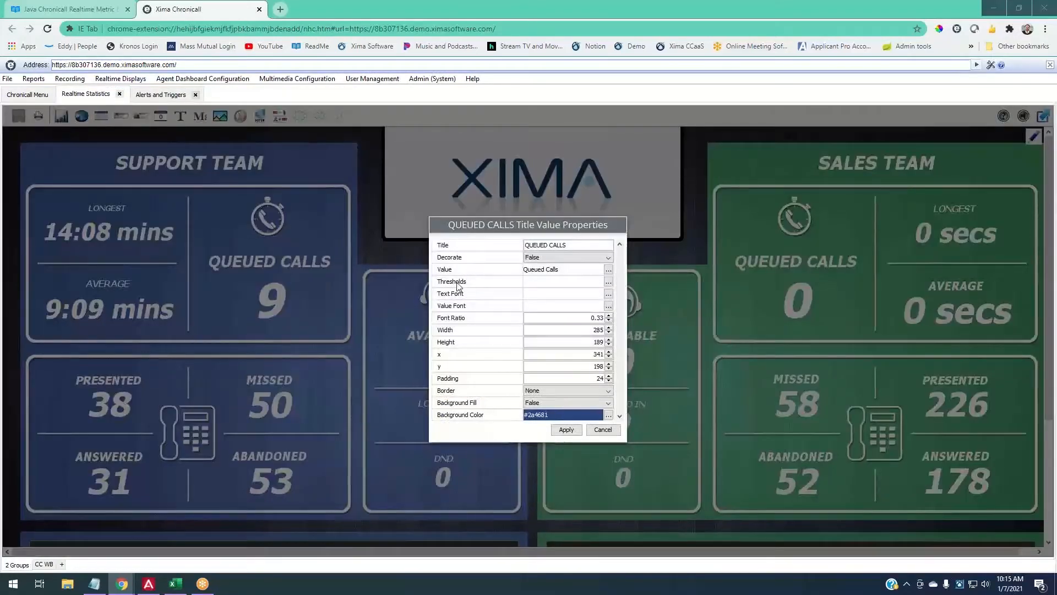
left_click(609, 282)
left_click_drag(555, 321, 427, 321)
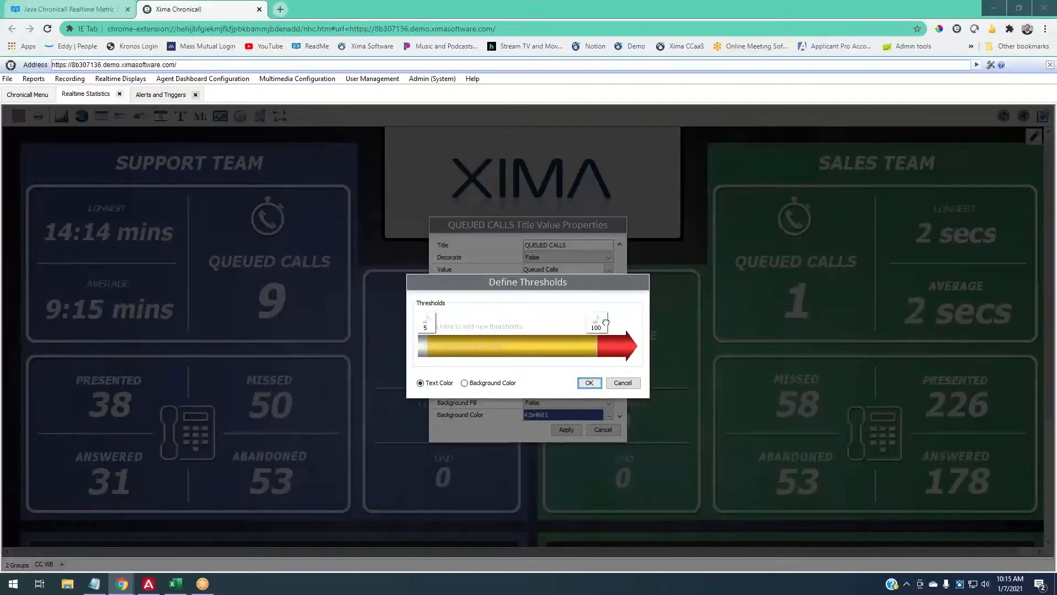
mouse_move(597, 322)
left_mouse_down()
mouse_move(461, 322)
mouse_move(462, 302)
mouse_move(448, 309)
left_mouse_up()
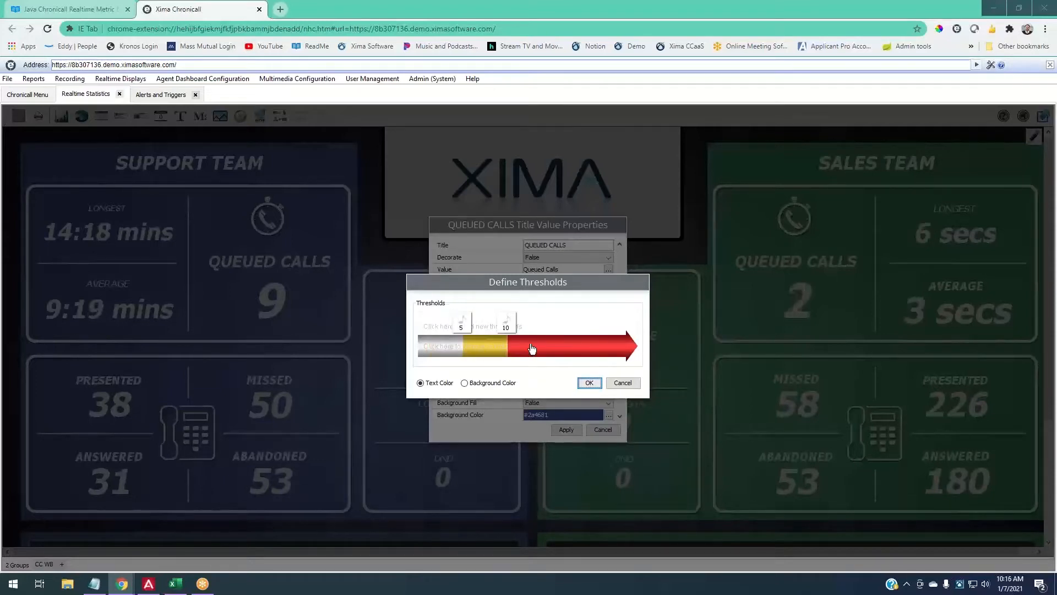
left_click(588, 383)
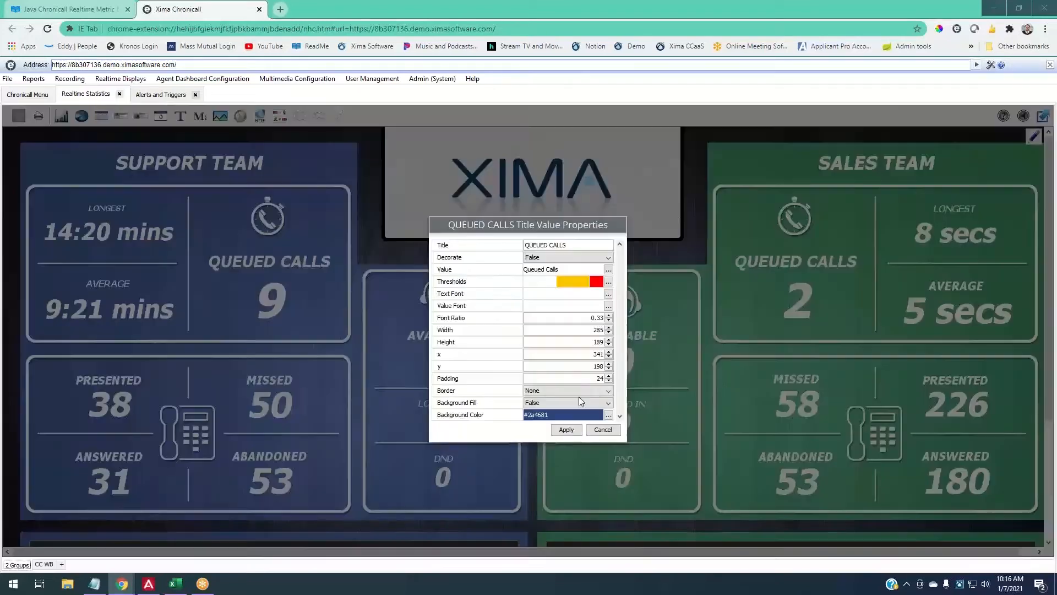
left_click(567, 430)
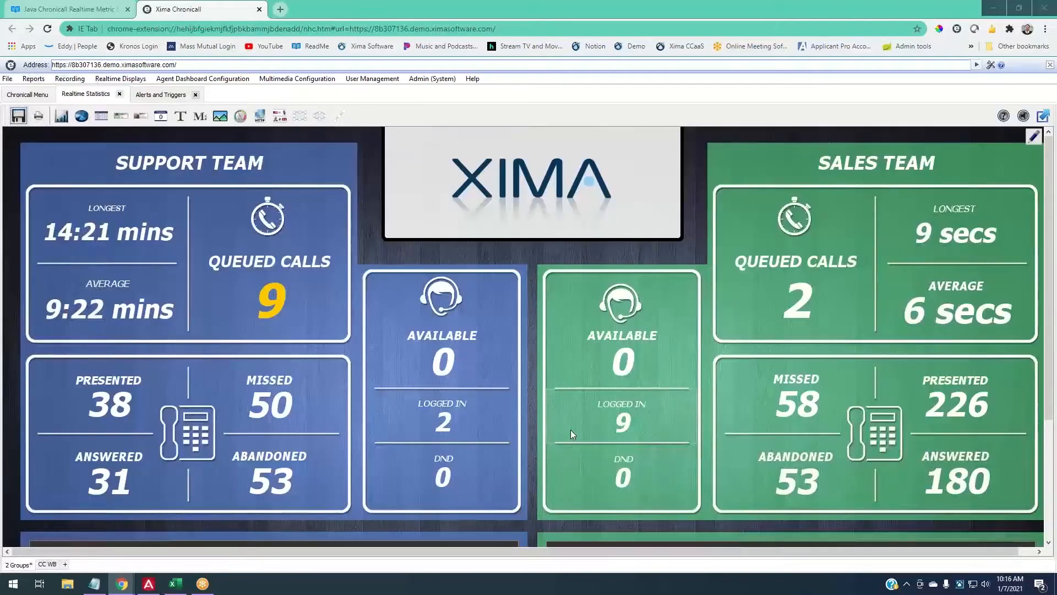
- Reopen the Queued Calls thresholds and try the Alarm09 sound for the 5-call marker, then cancel
double_click(302, 308)
left_click(607, 281)
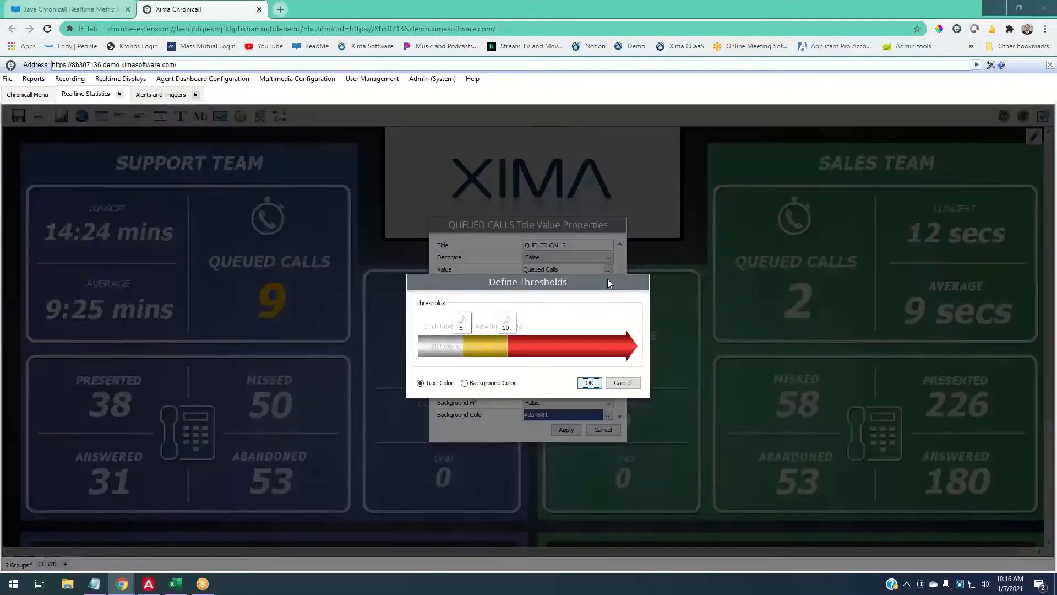
left_click(463, 319)
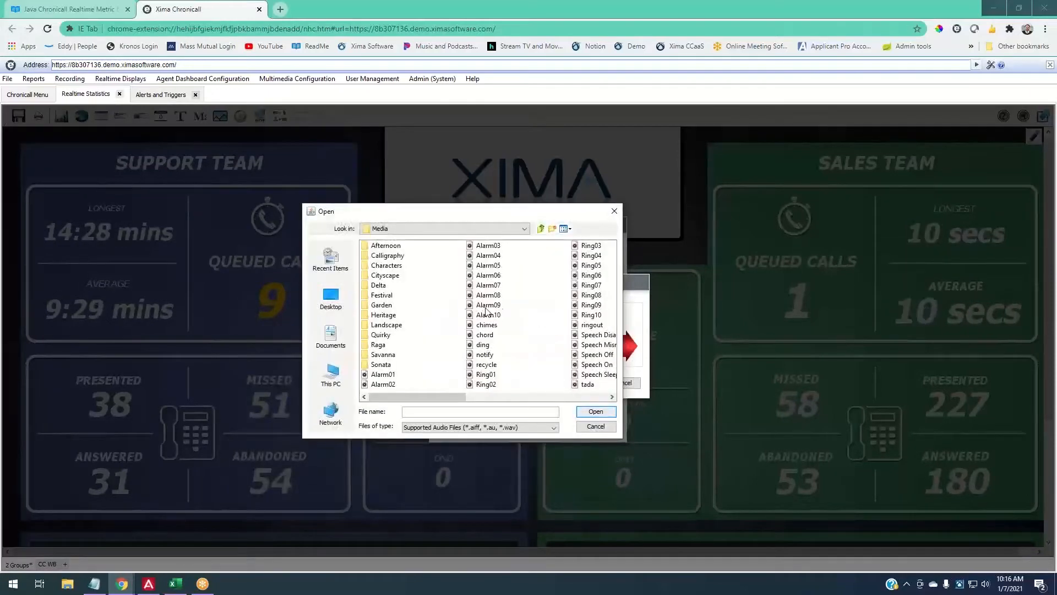
left_click(534, 305)
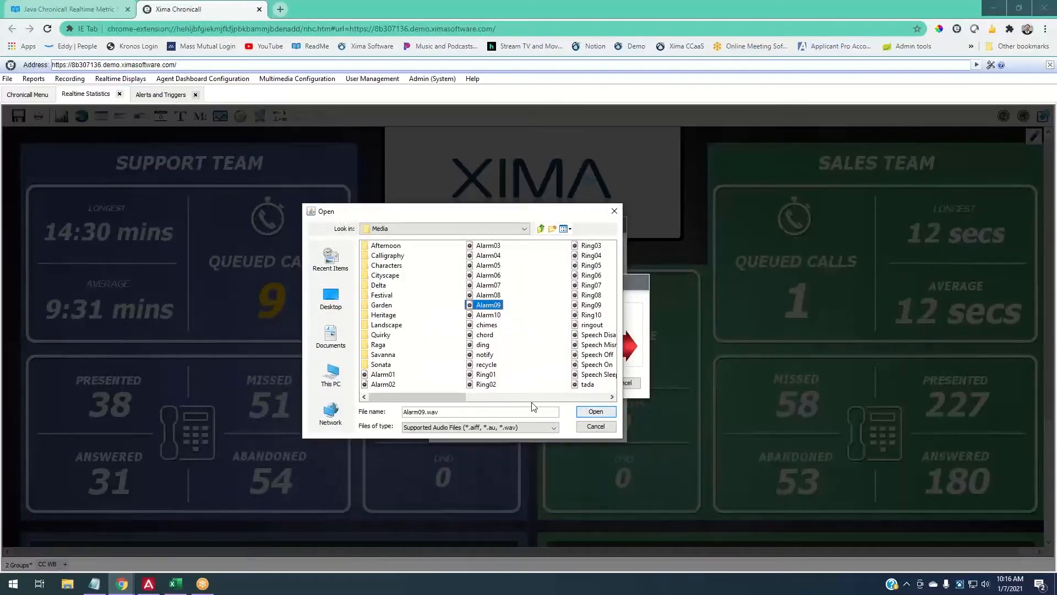
left_click(580, 428)
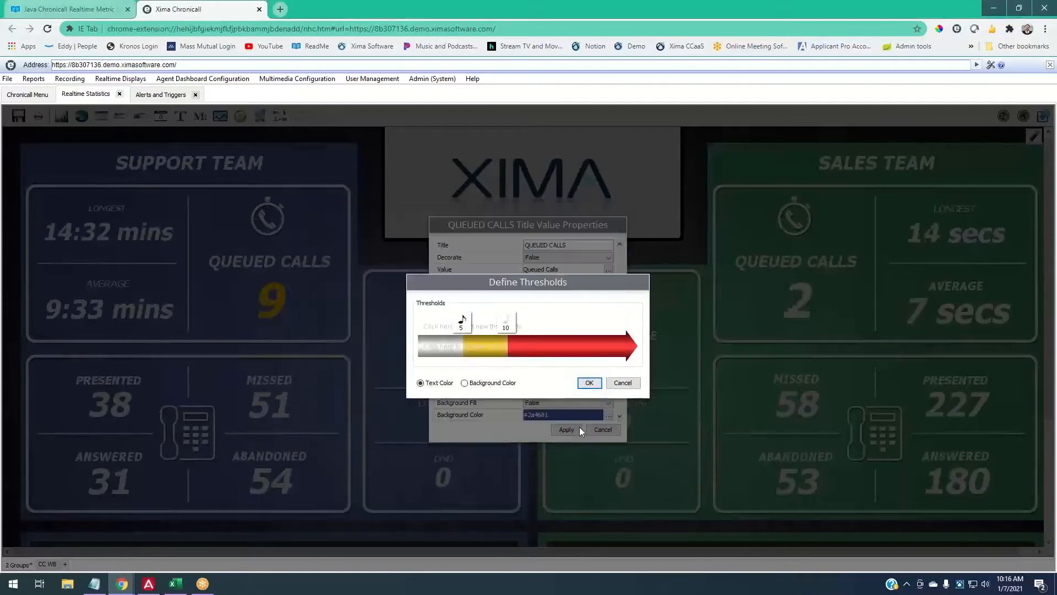
- Add a third Queued Calls threshold at 8 and apply it
left_click(489, 325)
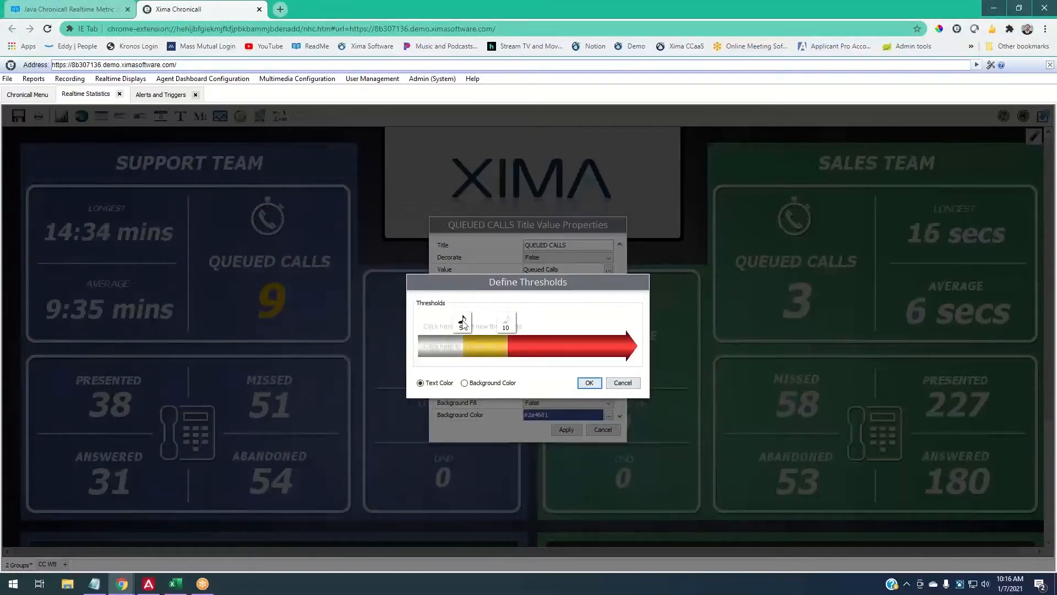
left_click(589, 383)
left_click(566, 429)
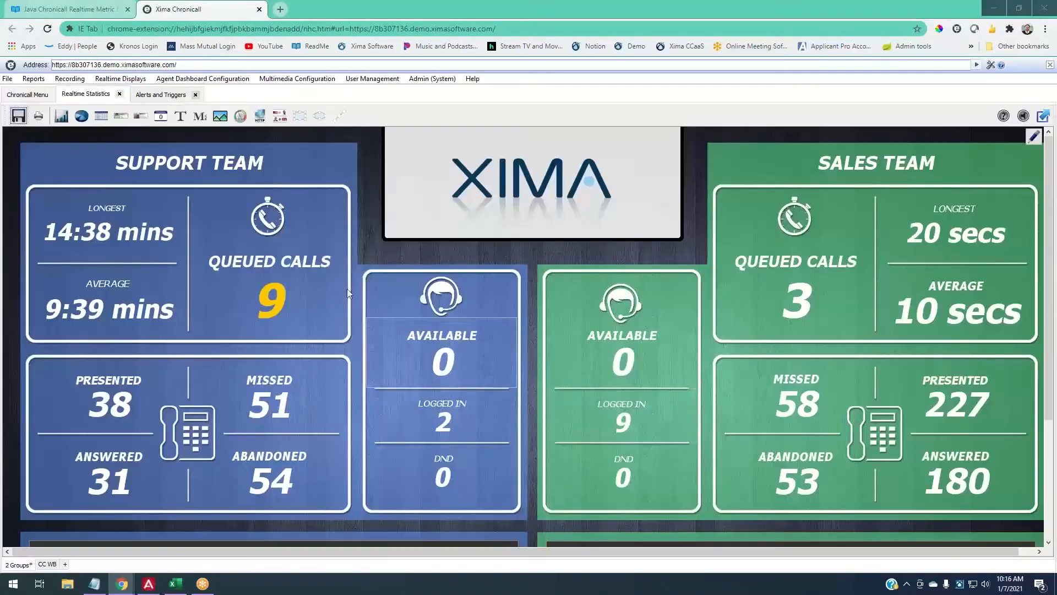
- Expand Realtime Triggers and create a demo E911 call from the tray icon's Demo menu
left_click(159, 95)
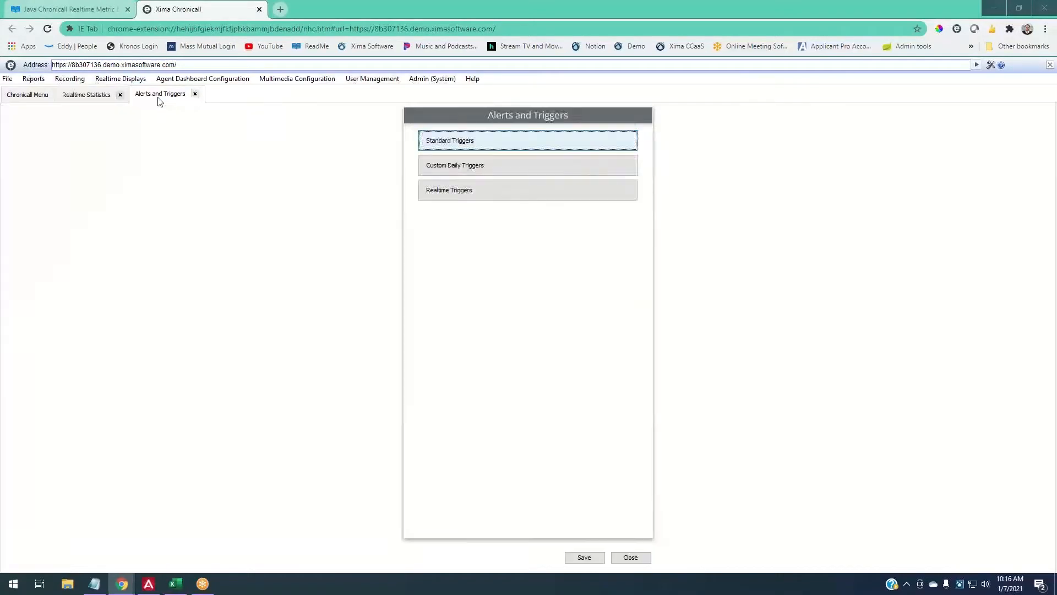
left_click(462, 189)
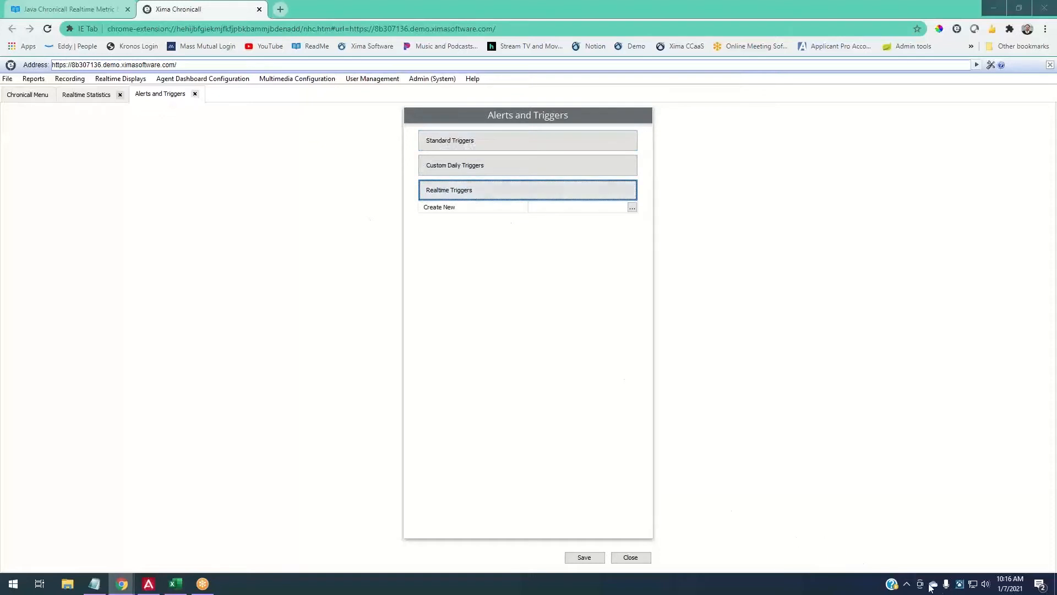
right_click(960, 586)
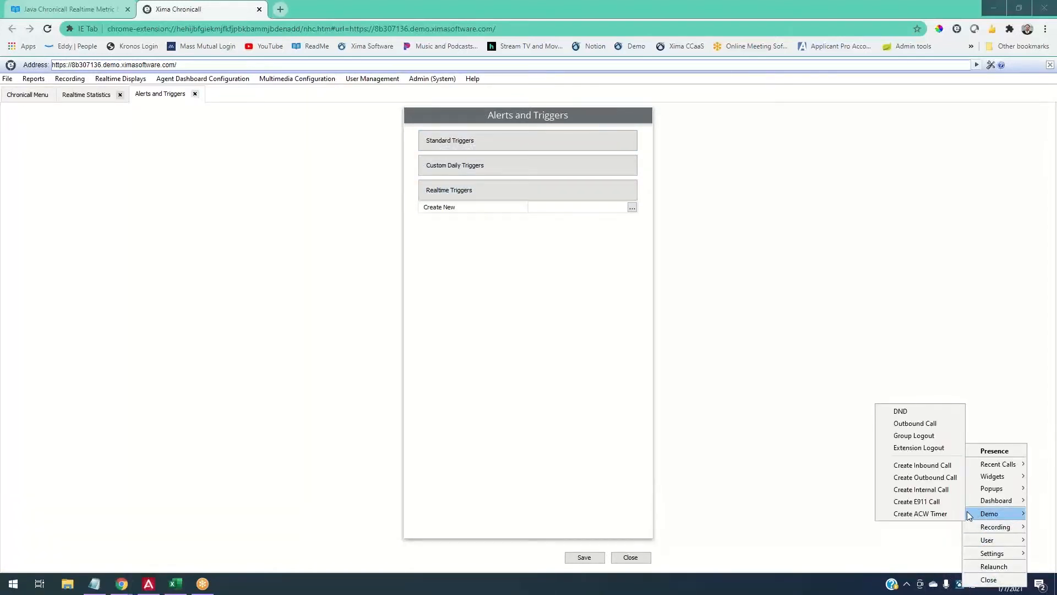
left_click(907, 501)
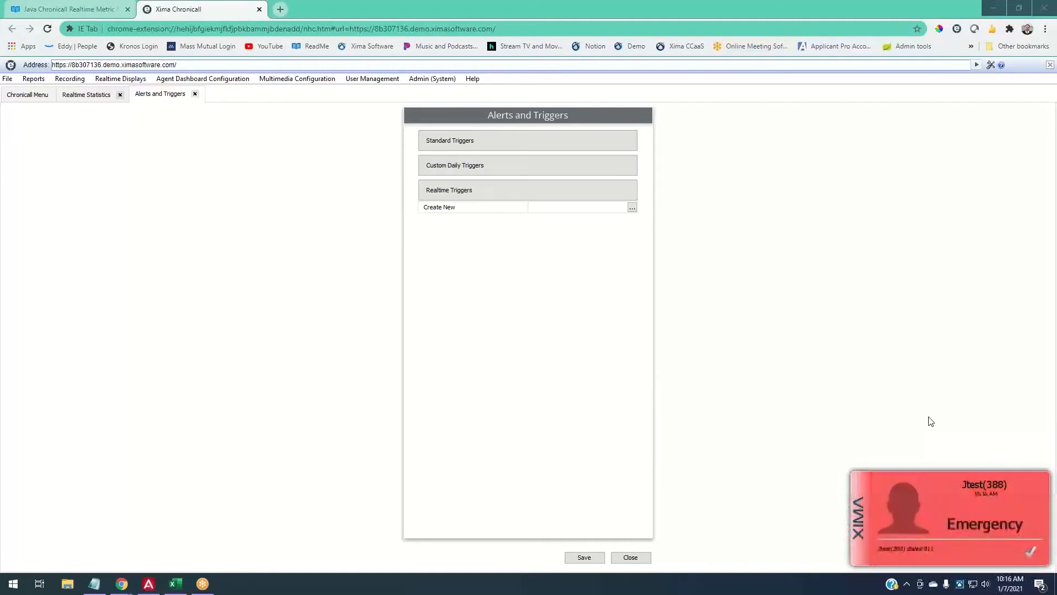
left_click(93, 94)
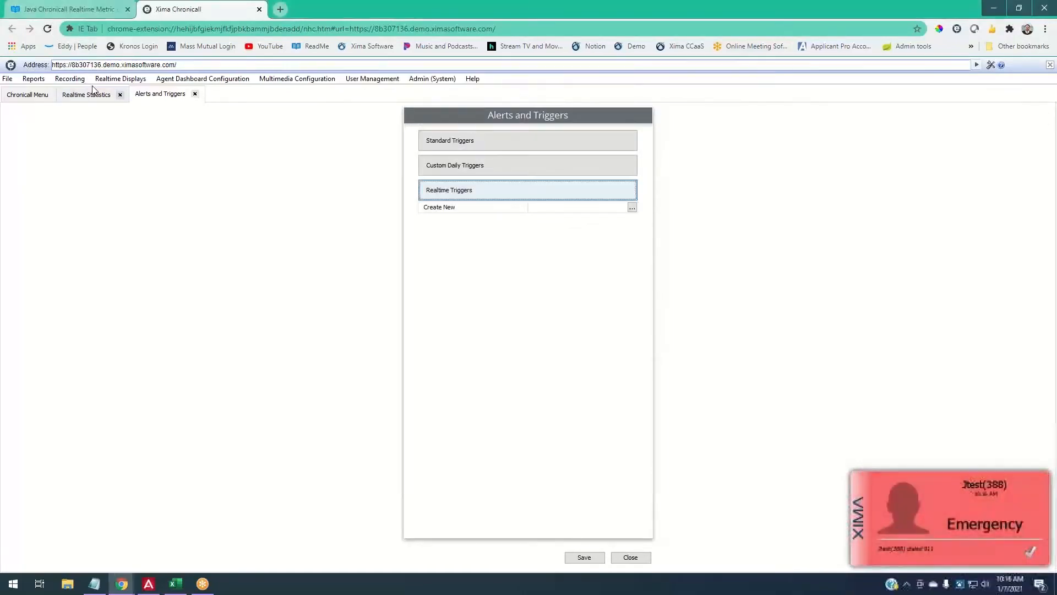
- Dismiss the Emergency popup on Realtime Statistics and add a new Untitled display sheet
left_click(93, 94)
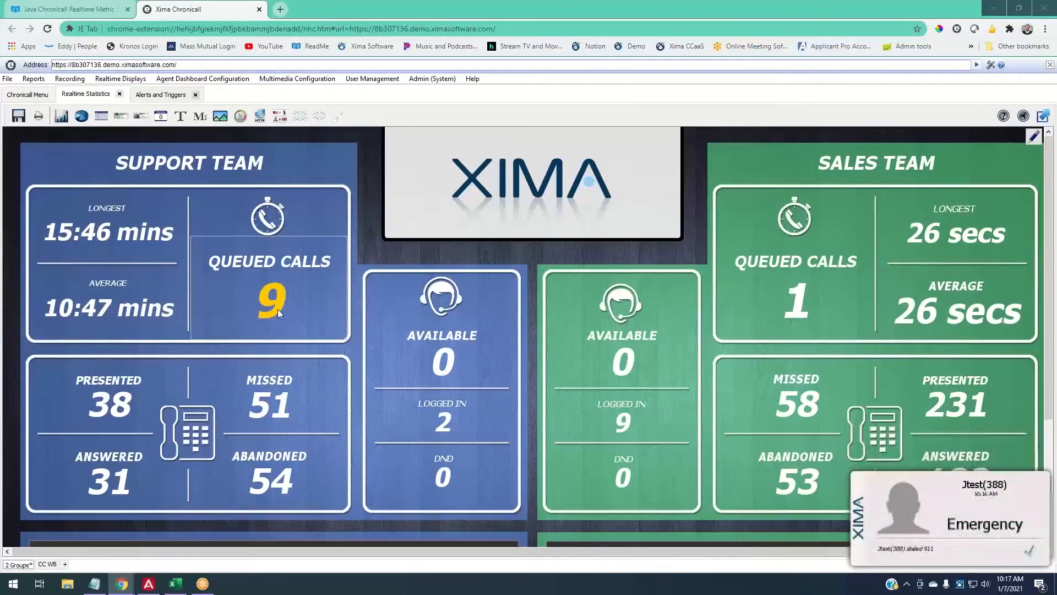
left_click(1040, 558)
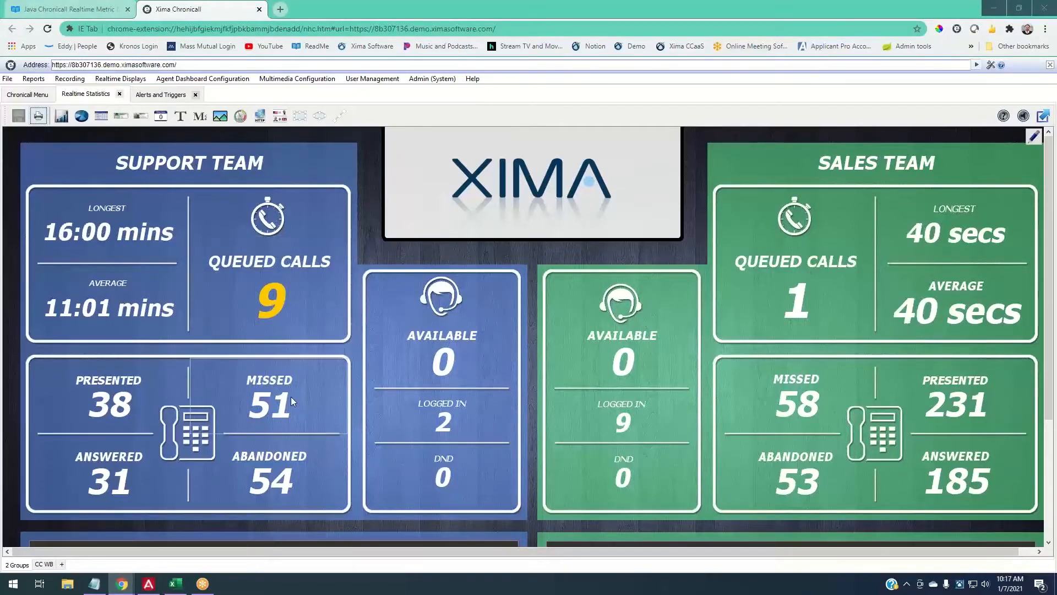
left_click(62, 564)
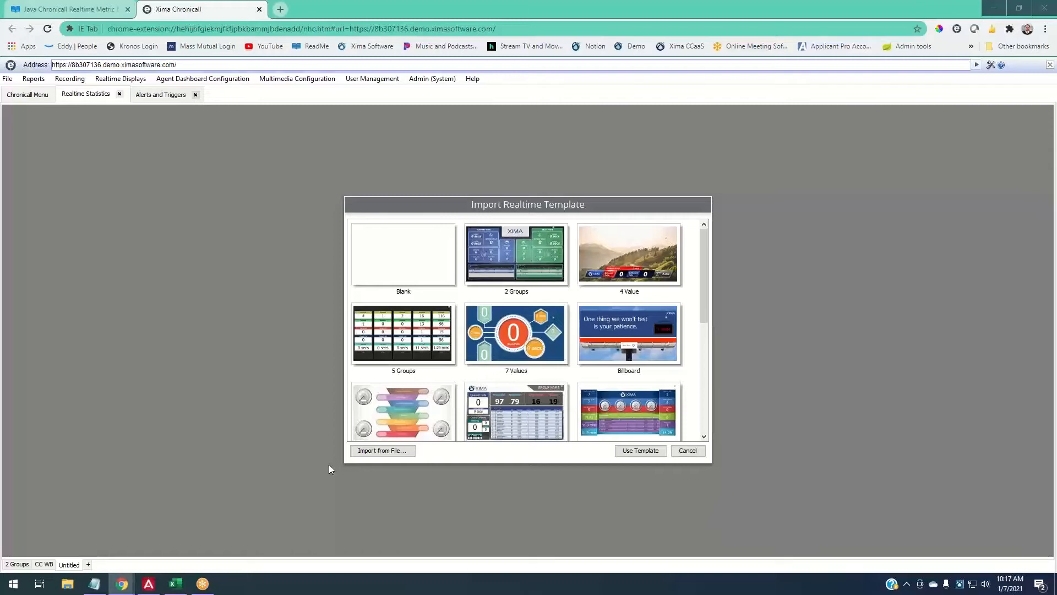
- Browse the template grid, trying the 2 Groups, Inbound, Outbound and Blended Call Center templates
scroll(526, 375, "down", 5)
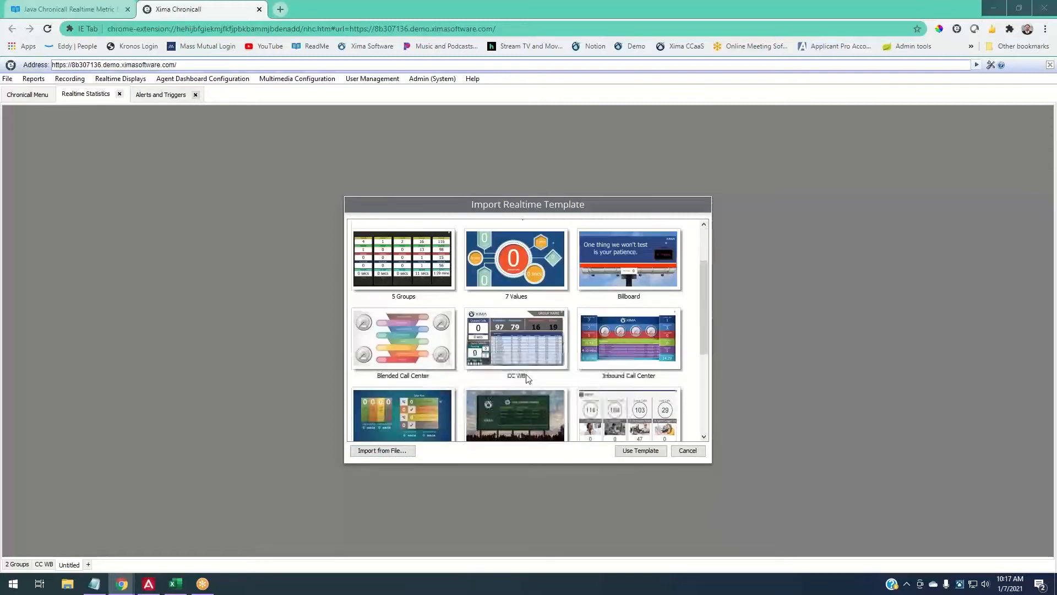
scroll(550, 363, "down", 1)
scroll(572, 358, "up", 6)
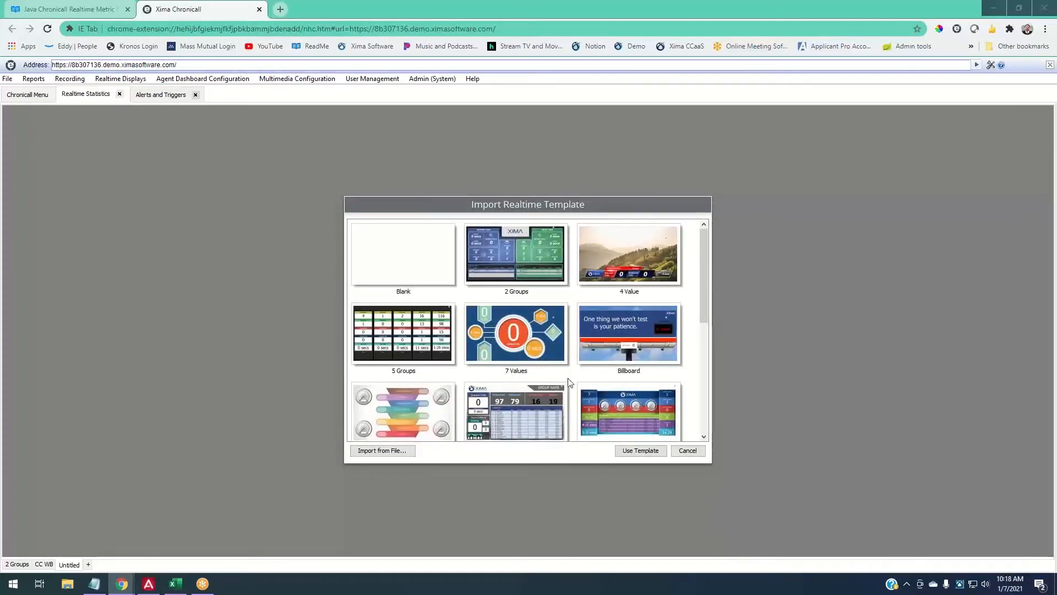
scroll(570, 382, "down", 1)
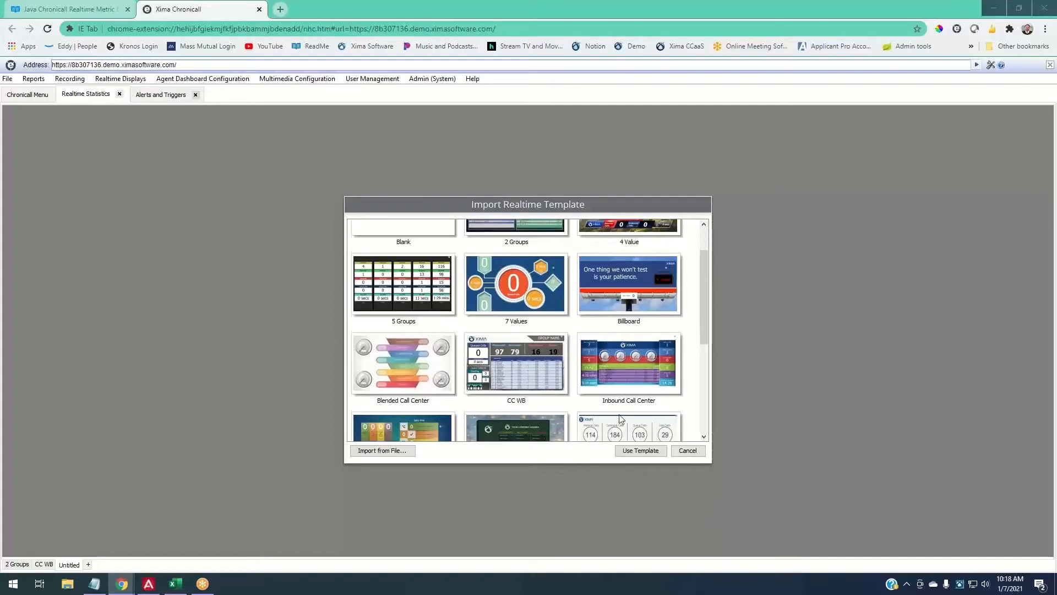
scroll(621, 420, "down", 3)
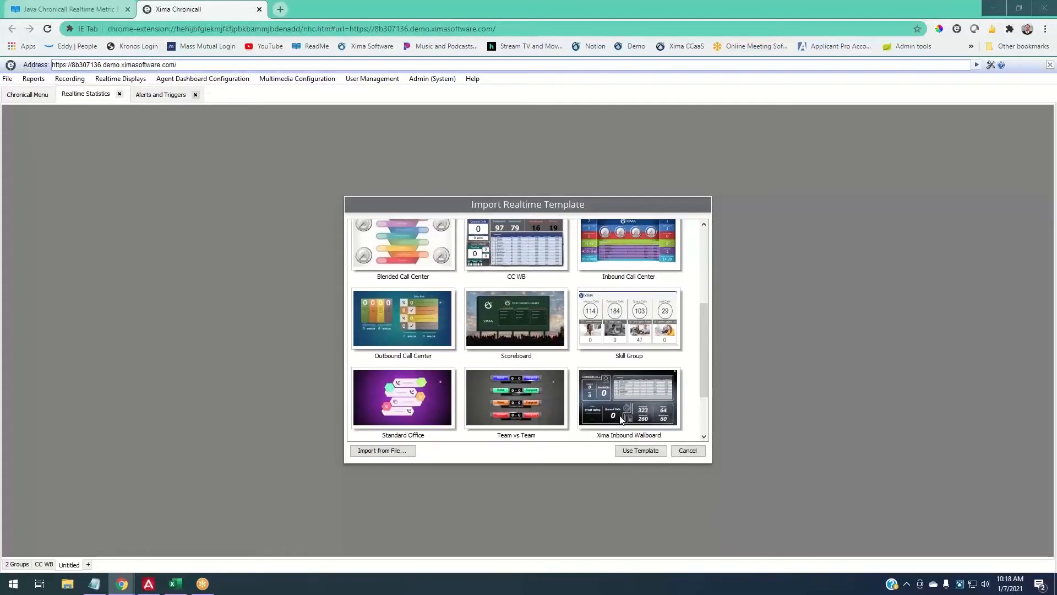
scroll(620, 420, "down", 2)
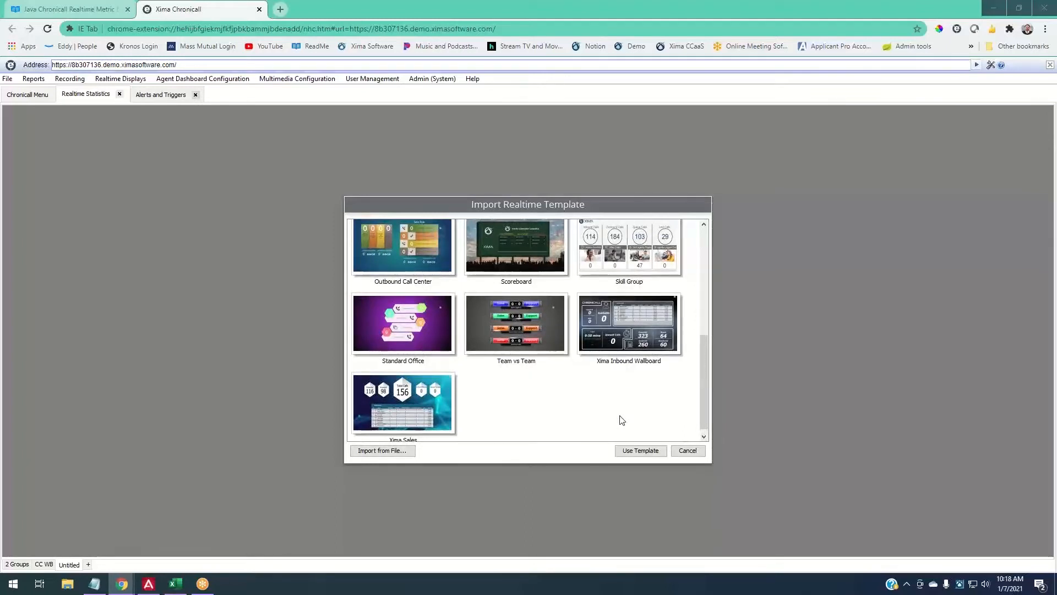
scroll(622, 420, "up", 1)
scroll(621, 420, "up", 4)
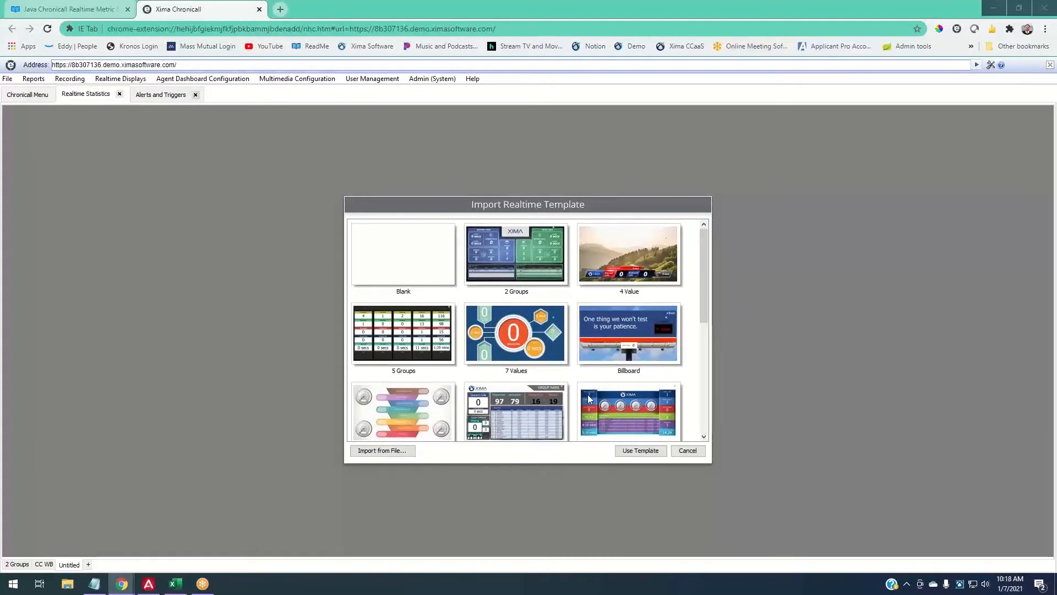
left_click(531, 283)
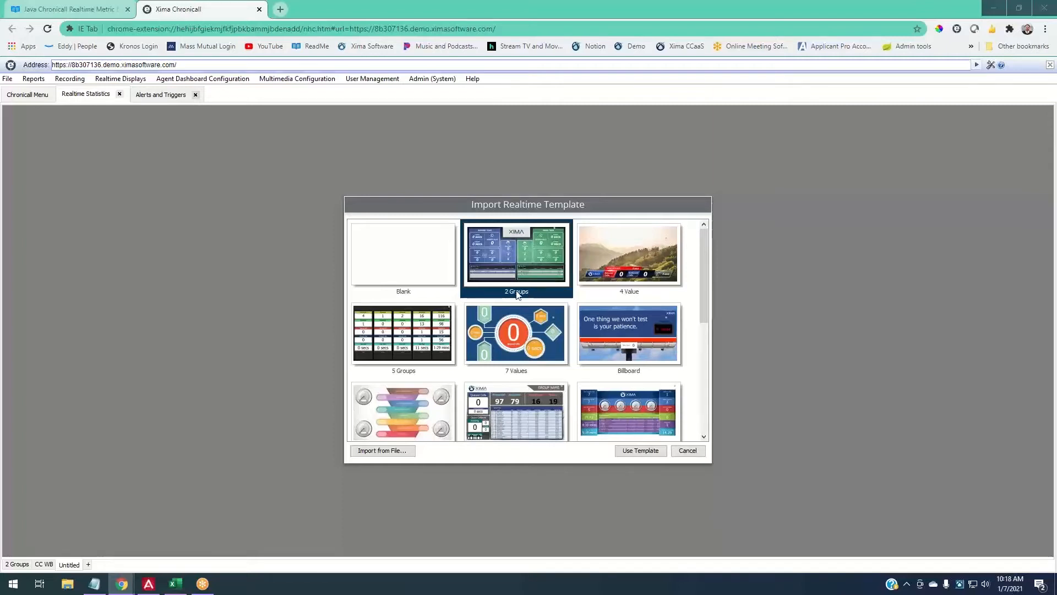
scroll(659, 349, "down", 1)
left_click(659, 349)
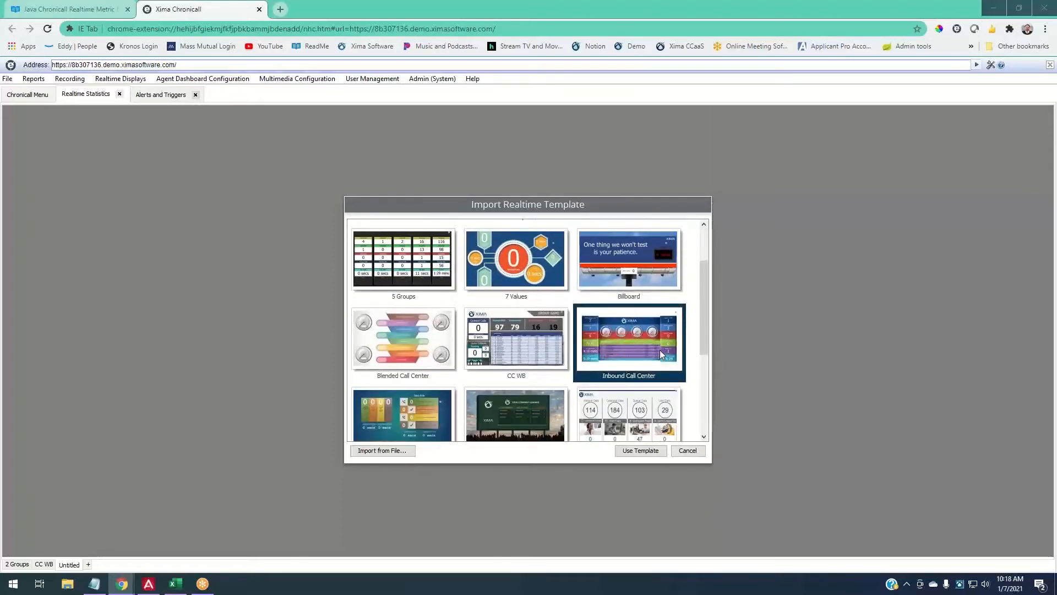
left_click(396, 424)
scroll(452, 400, "down", 1)
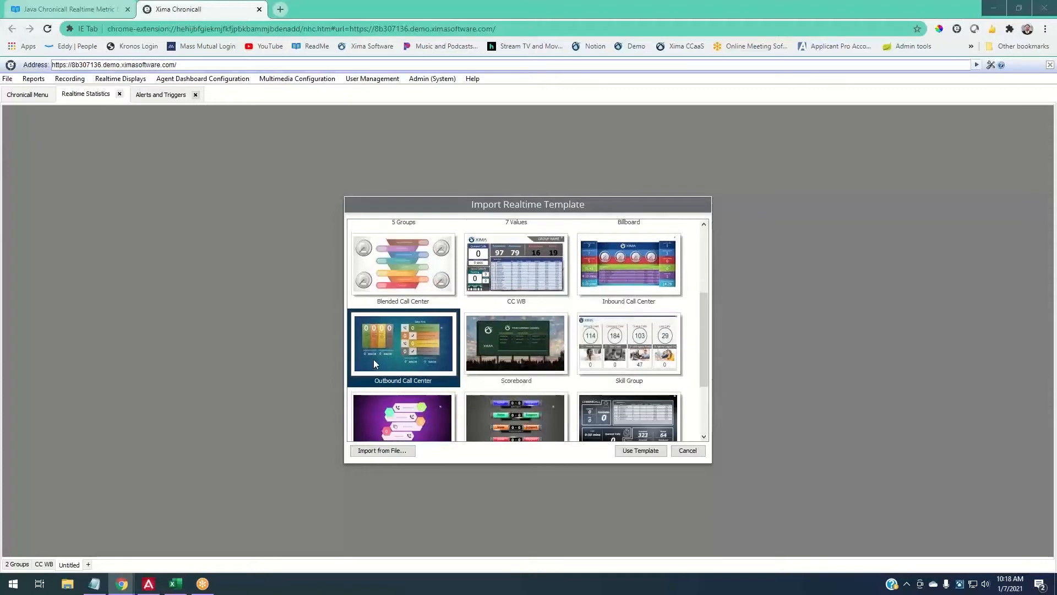
scroll(391, 347, "up", 1)
left_click(405, 346)
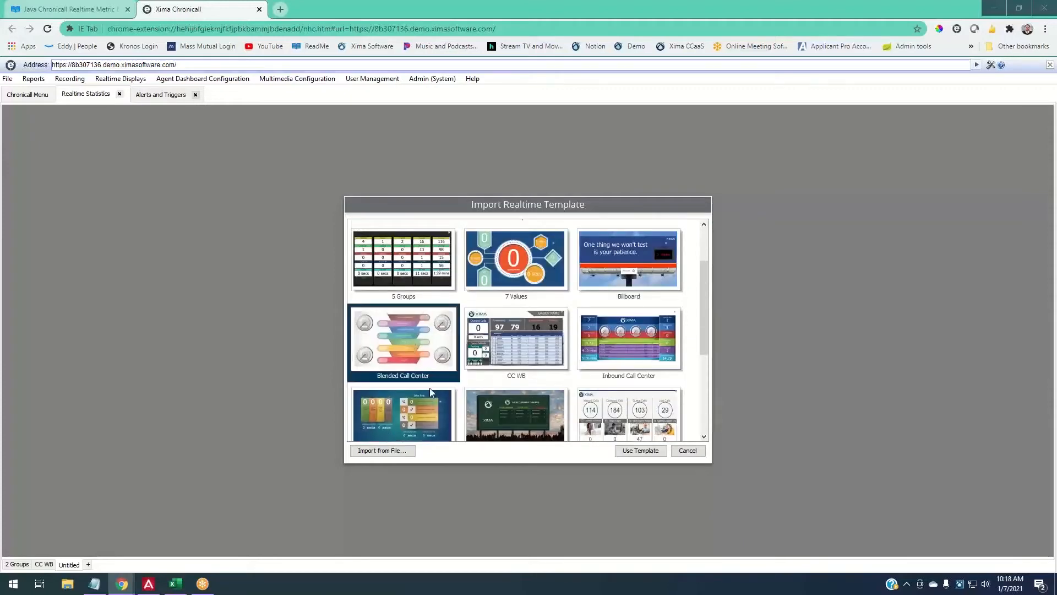
- After checking the Blank template, settle on the Xima Inbound Wallboard template
scroll(461, 363, "down", 3)
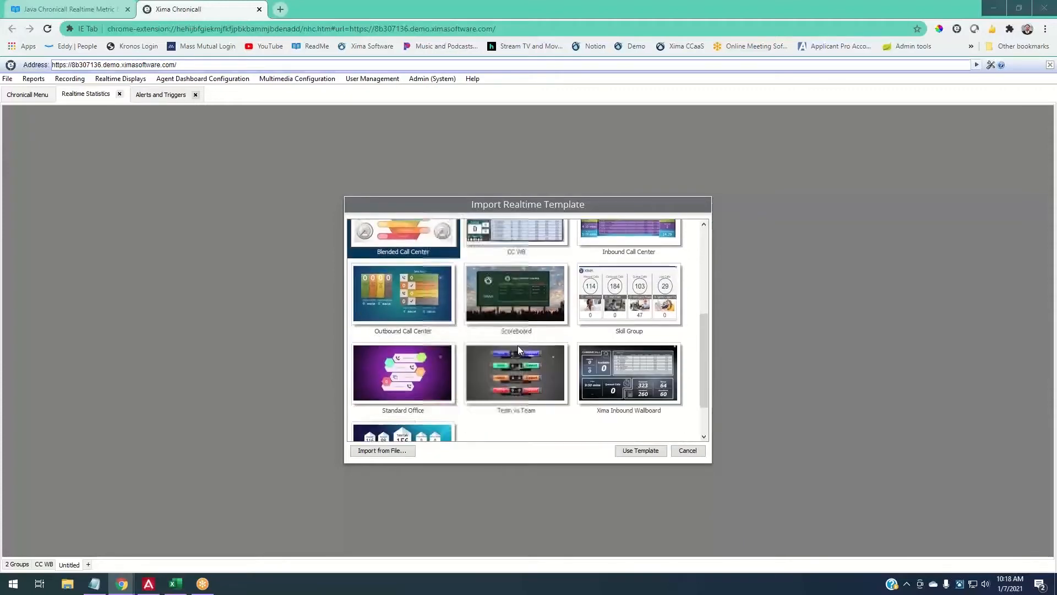
scroll(518, 345, "down", 2)
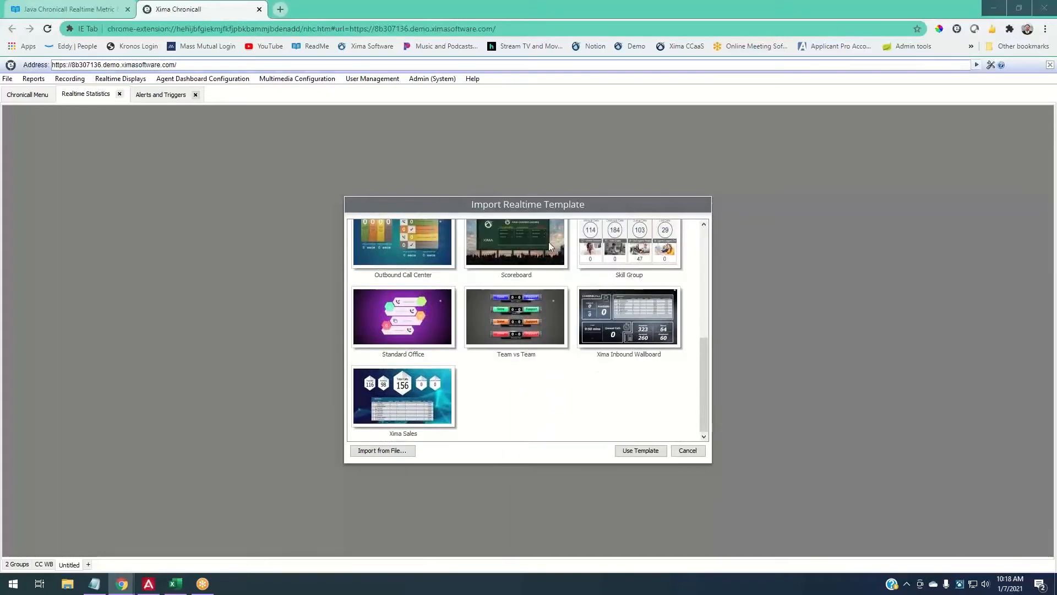
scroll(617, 377, "up", 4)
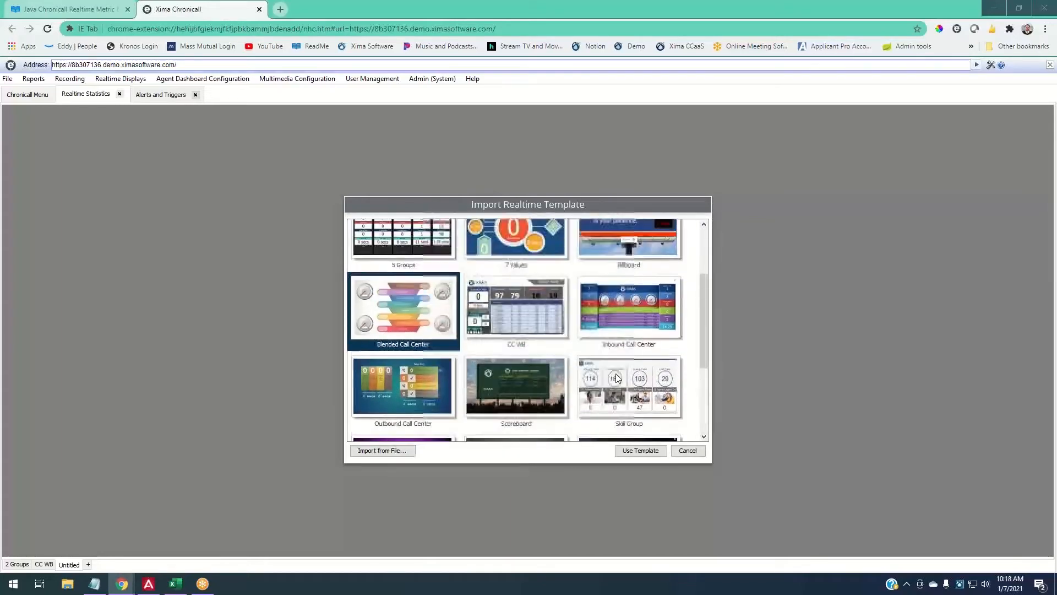
scroll(617, 378, "up", 3)
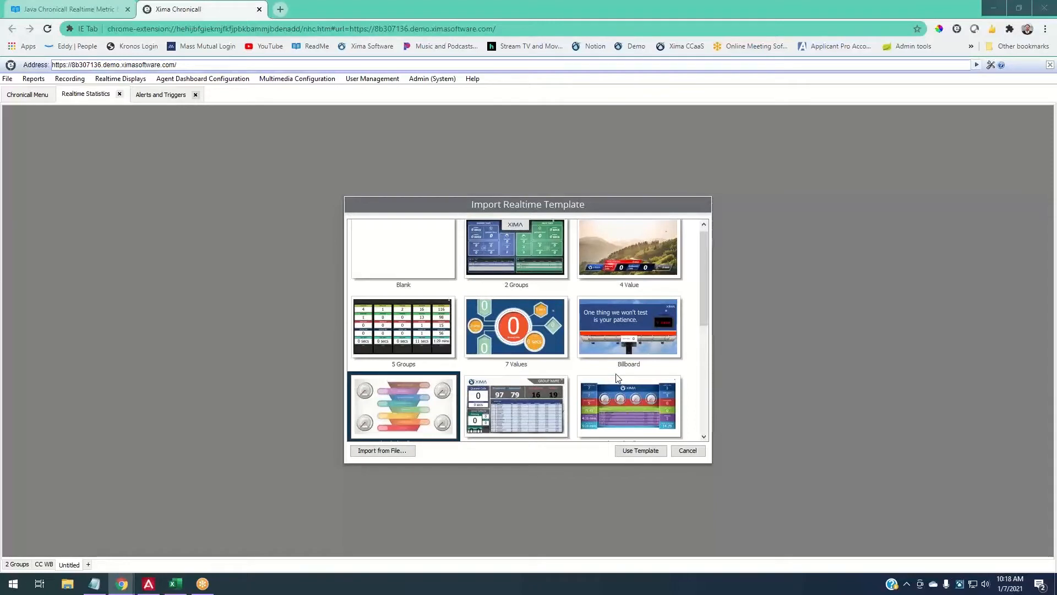
scroll(617, 378, "up", 1)
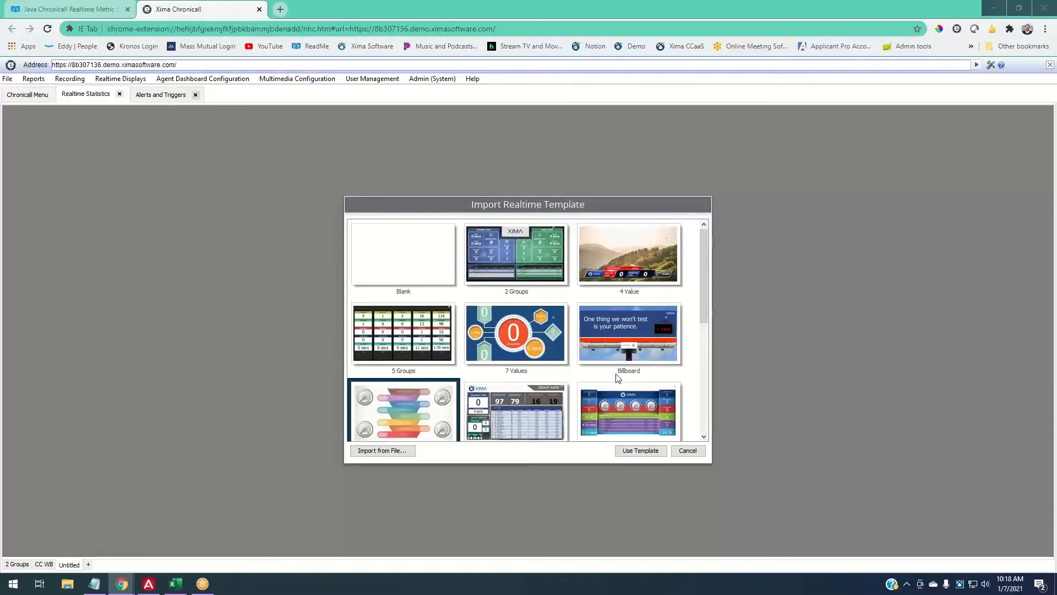
left_click(401, 267)
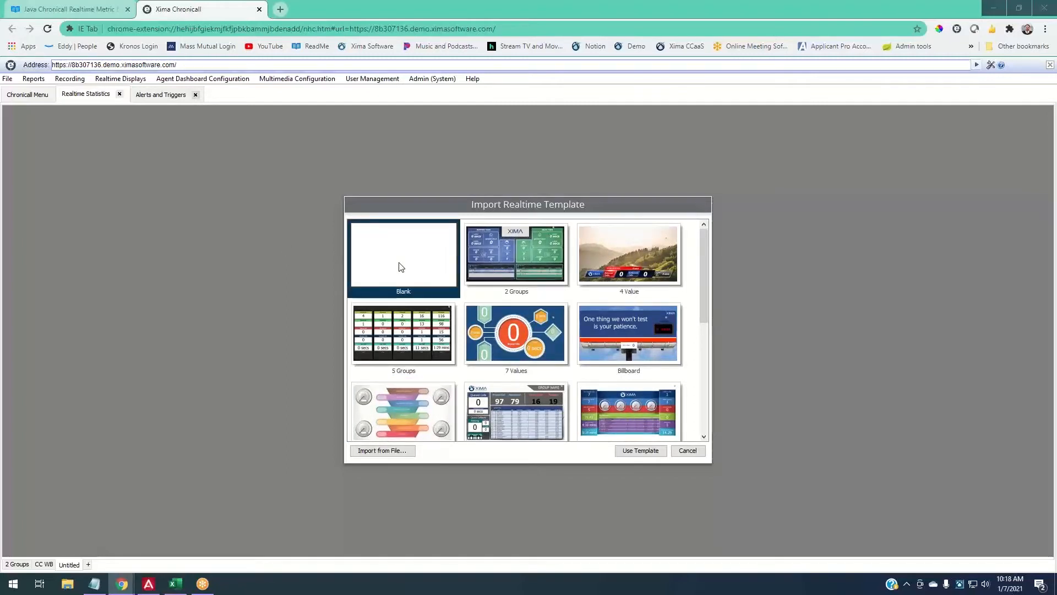
scroll(590, 350, "down", 2)
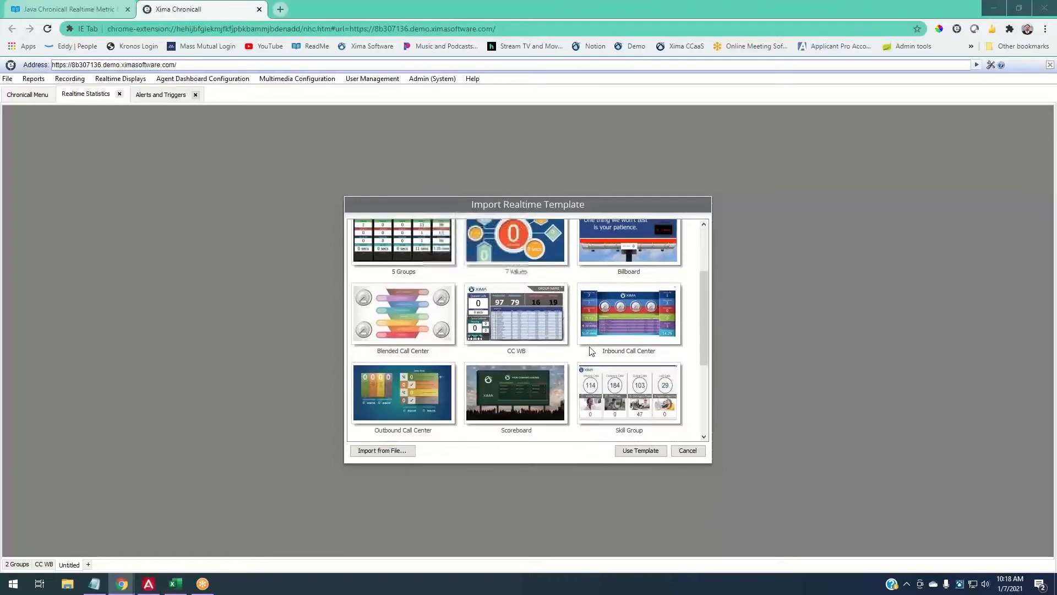
scroll(591, 351, "down", 4)
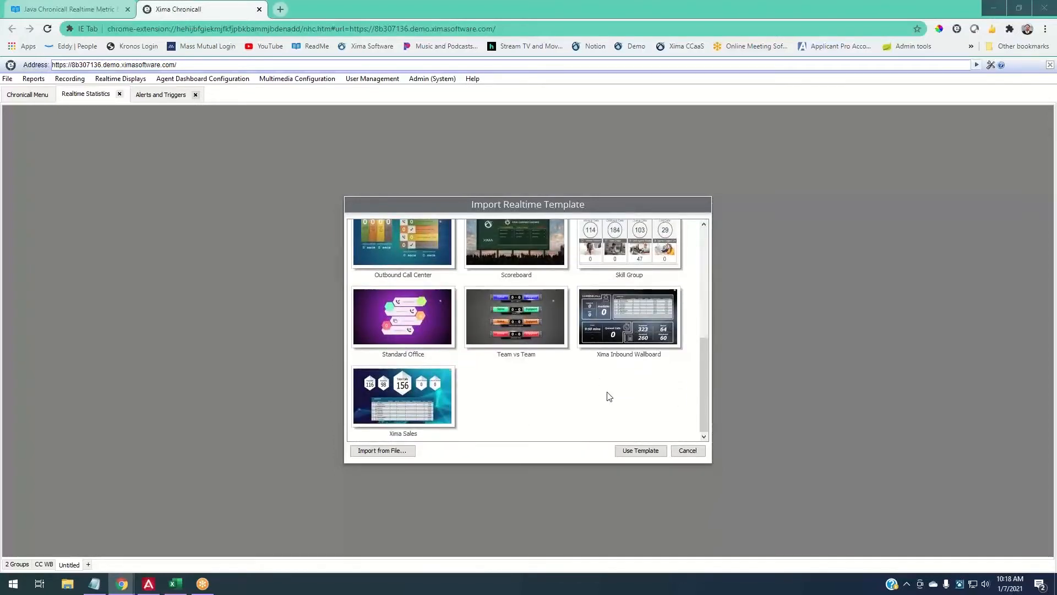
scroll(609, 396, "up", 3)
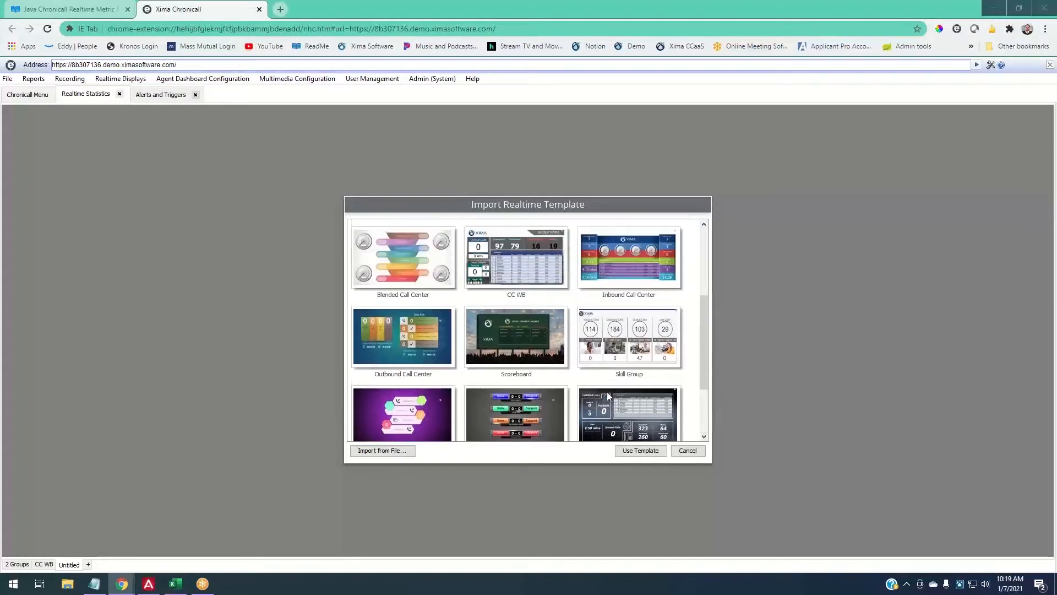
scroll(608, 397, "up", 2)
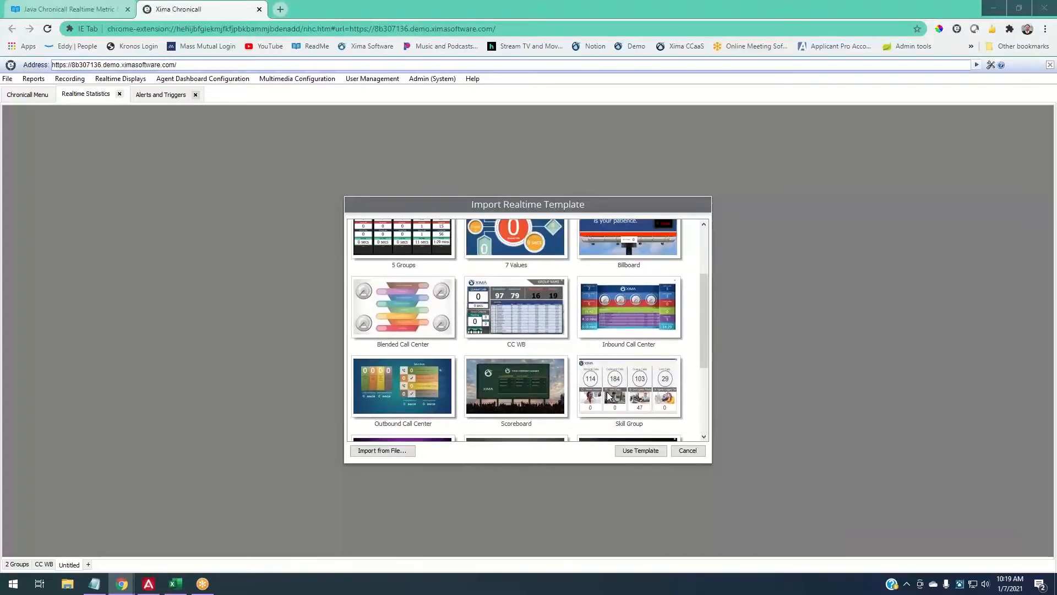
scroll(608, 396, "down", 3)
left_click(615, 391)
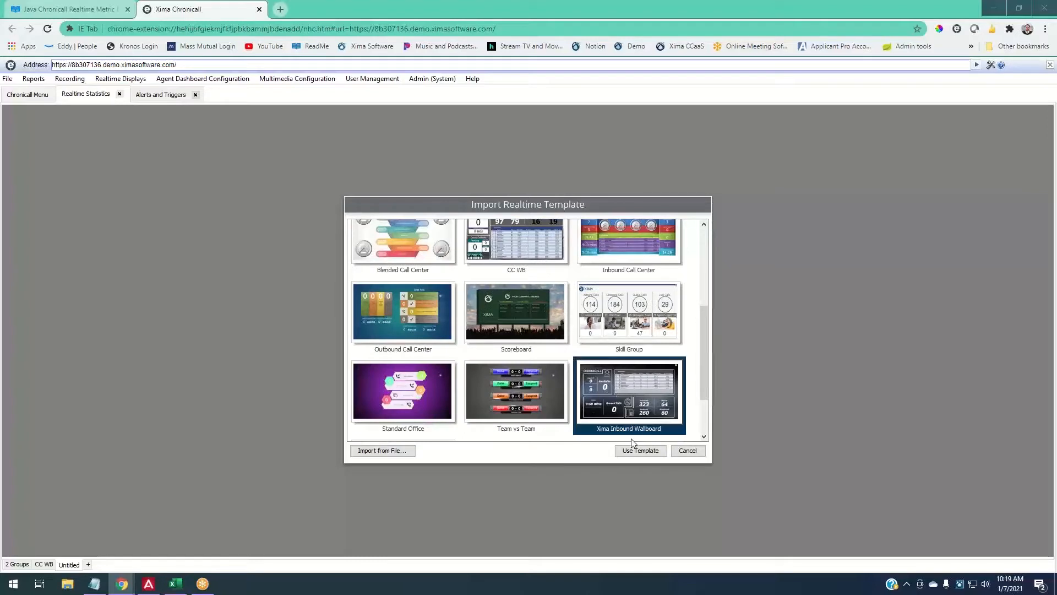
scroll(617, 419, "down", 3)
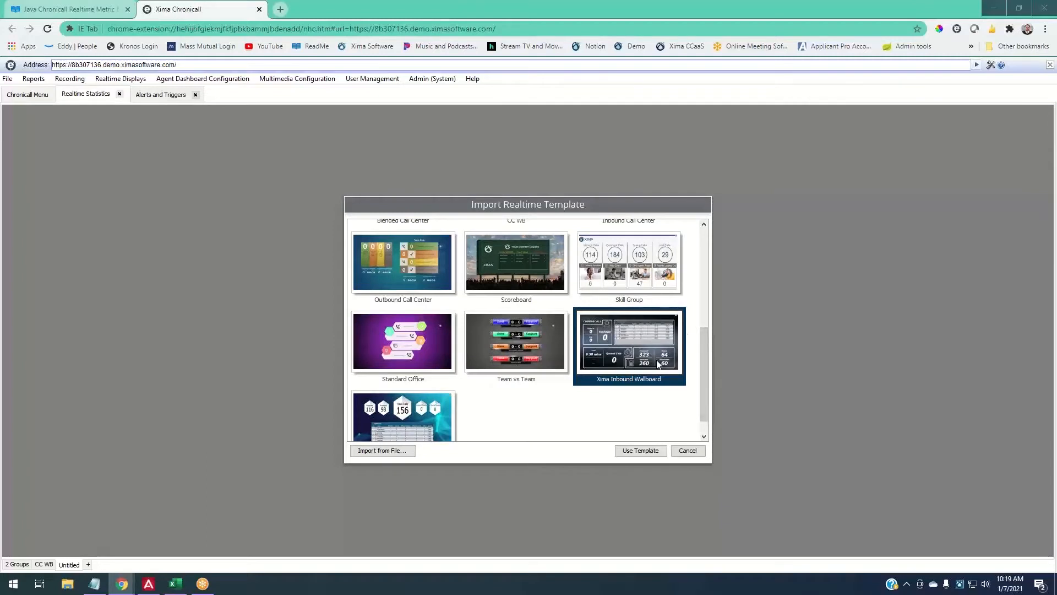
- Create the CC WB display, set its group to Customer Service, and list individual users for agents
left_click(648, 451)
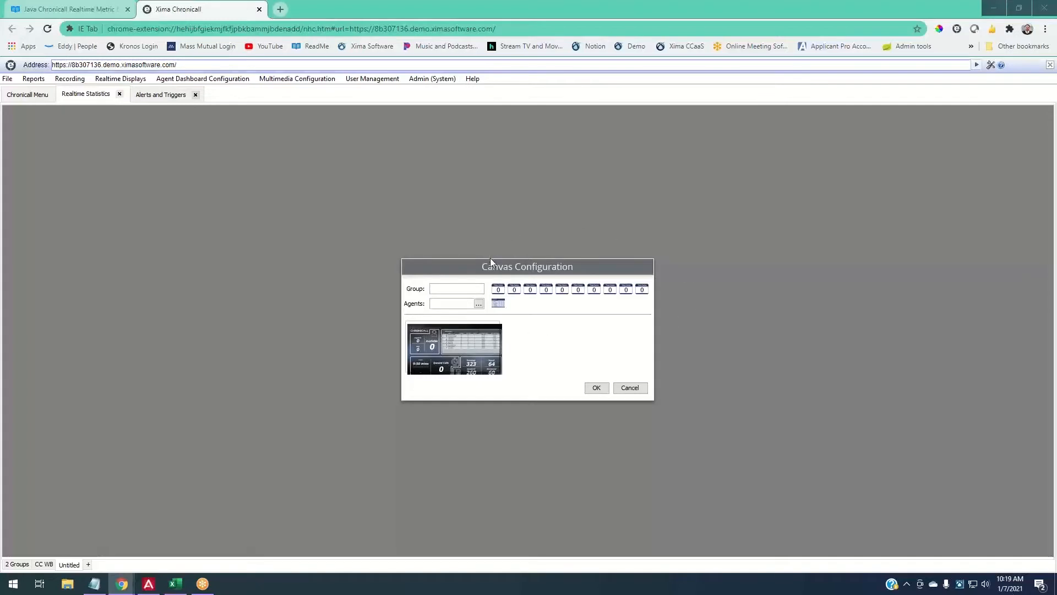
mouse_move(496, 288)
left_click(461, 286)
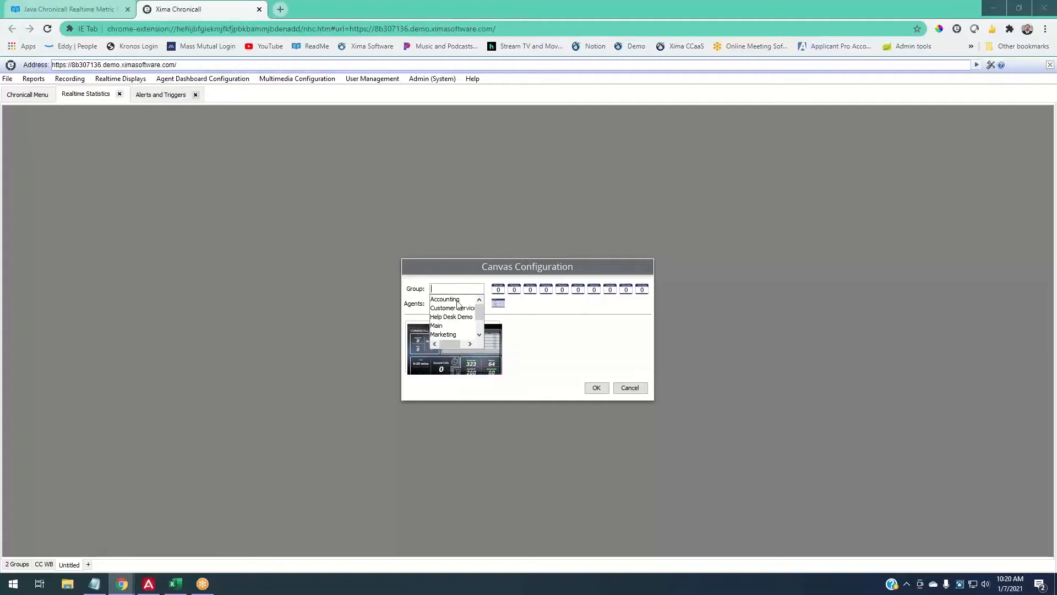
scroll(452, 327, "down", 1)
scroll(453, 327, "up", 1)
left_click(451, 310)
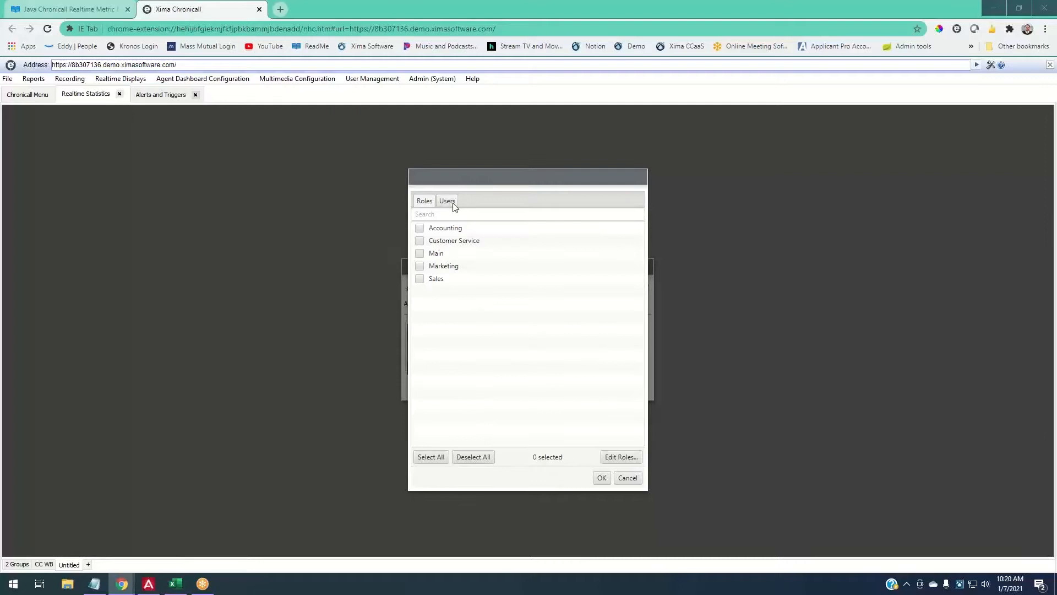
left_click(447, 201)
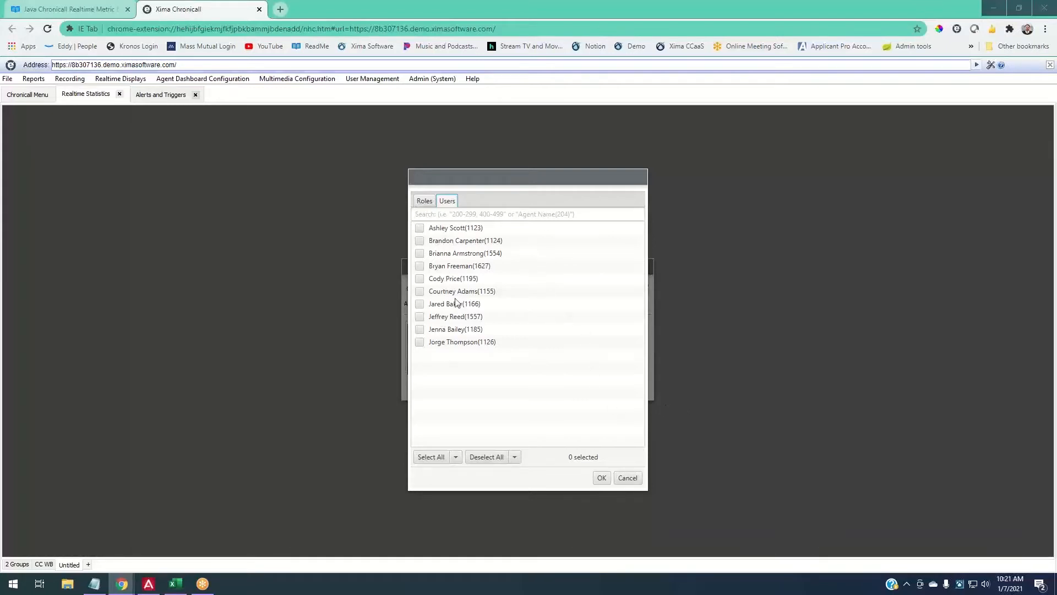
- Select all ten users as agents and confirm the Customer Service canvas configuration
left_click(431, 230)
left_click(420, 228)
left_click(419, 253)
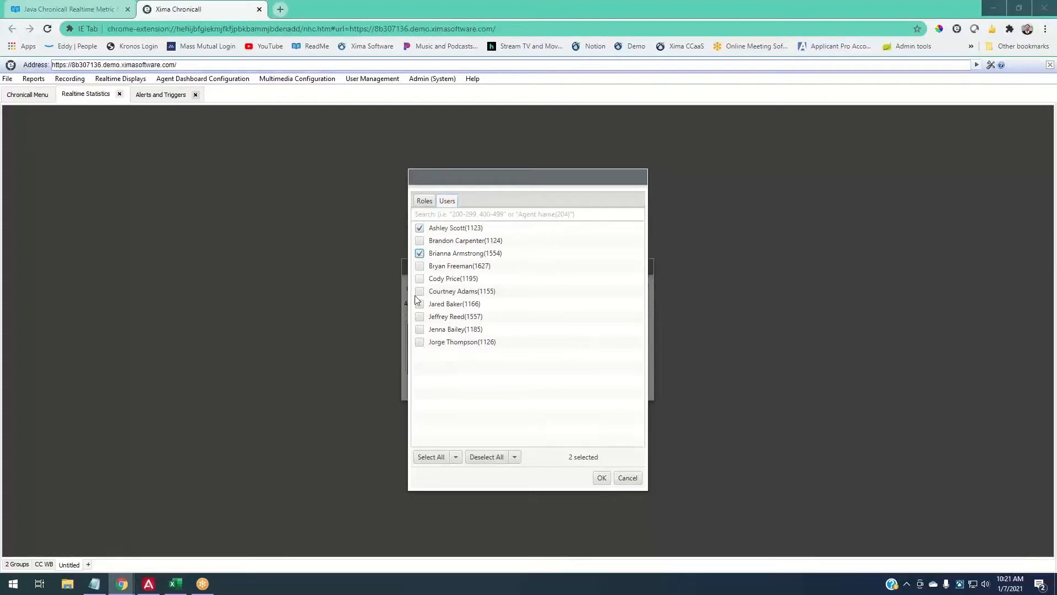
left_click(445, 457)
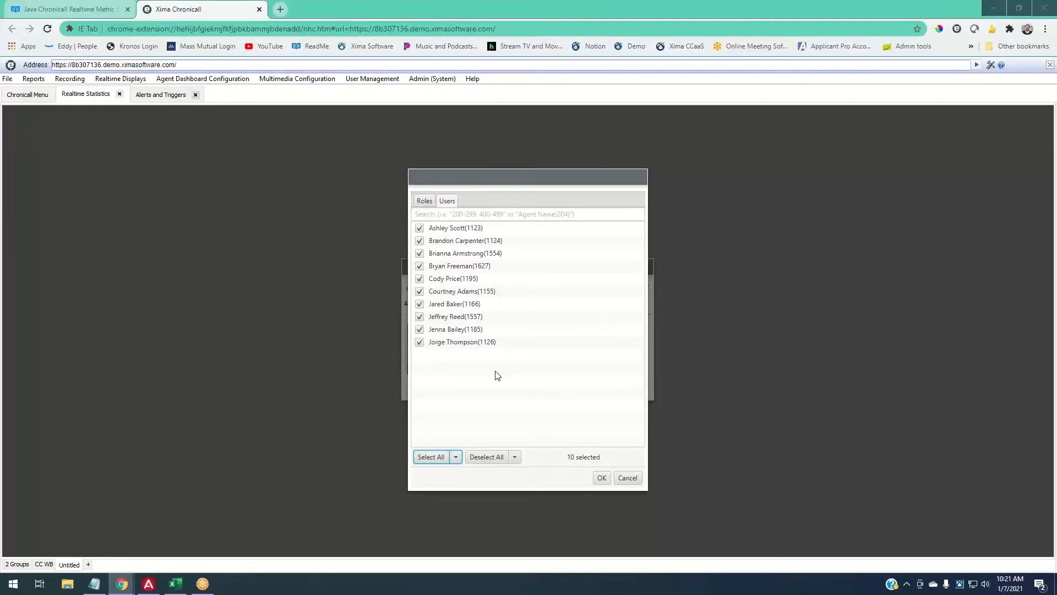
left_click(601, 477)
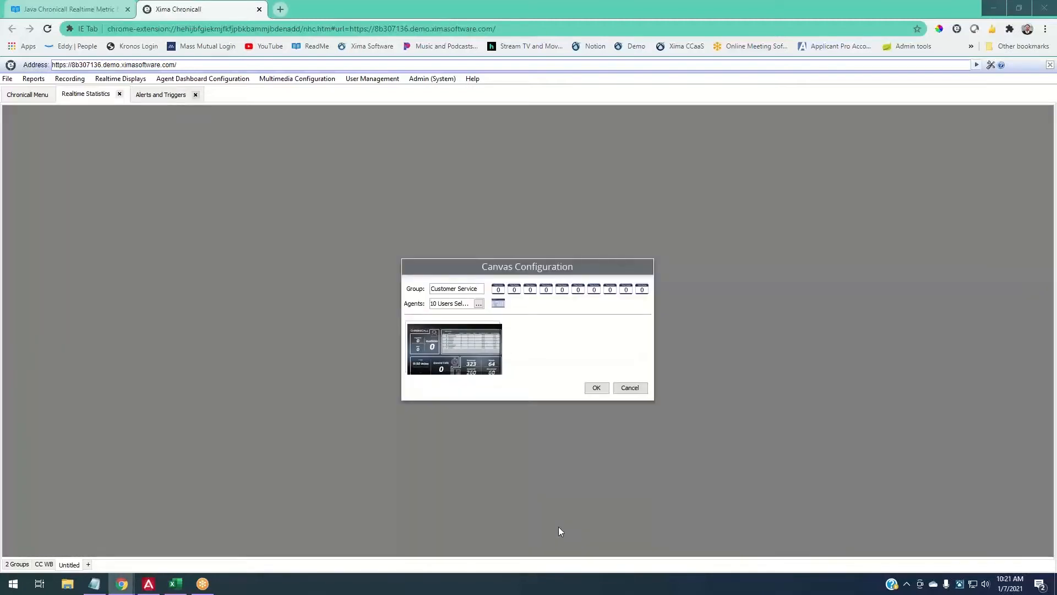
left_click(605, 390)
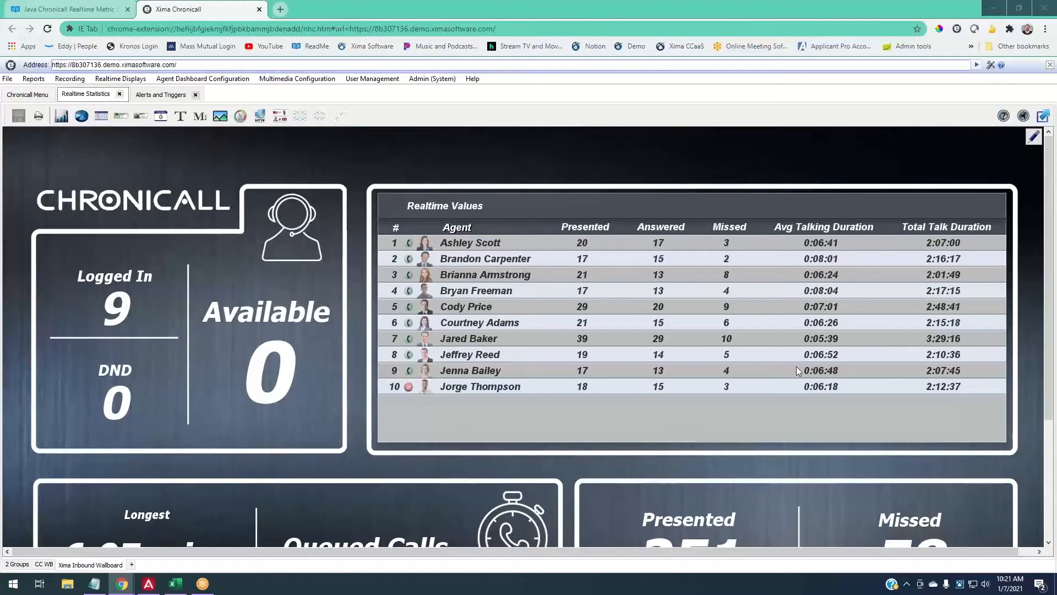
- Review the live wallboard and inspect the DND tile's properties without changing them
scroll(821, 415, "down", 2)
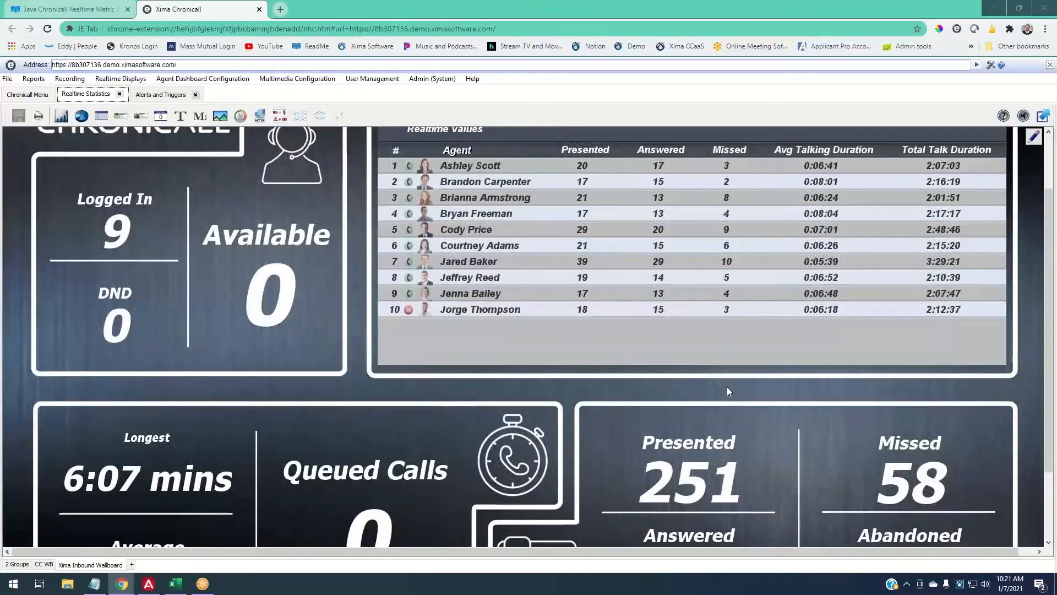
scroll(727, 386, "down", 3)
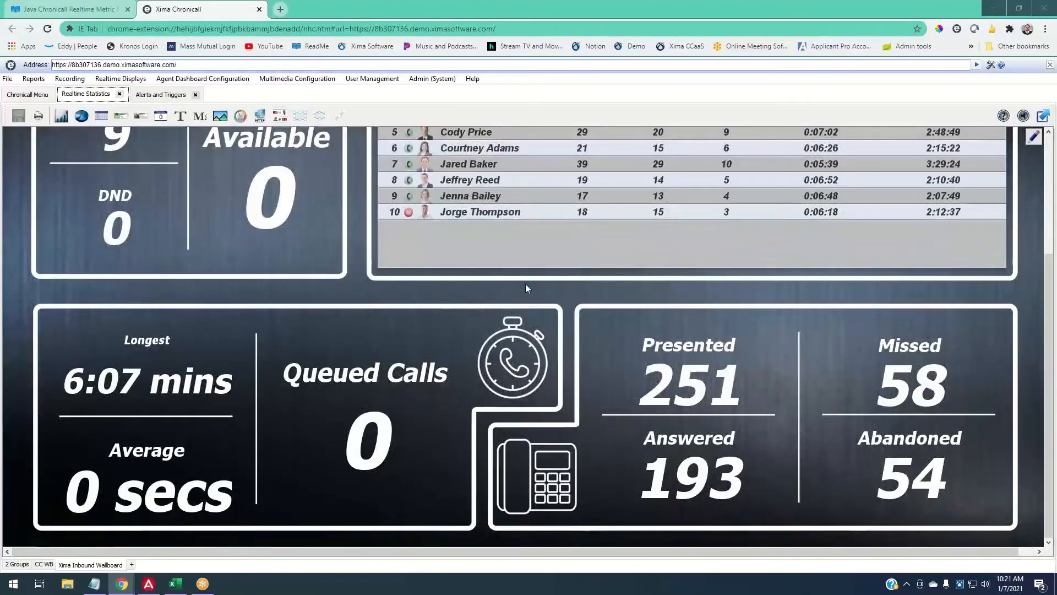
scroll(528, 288, "up", 3)
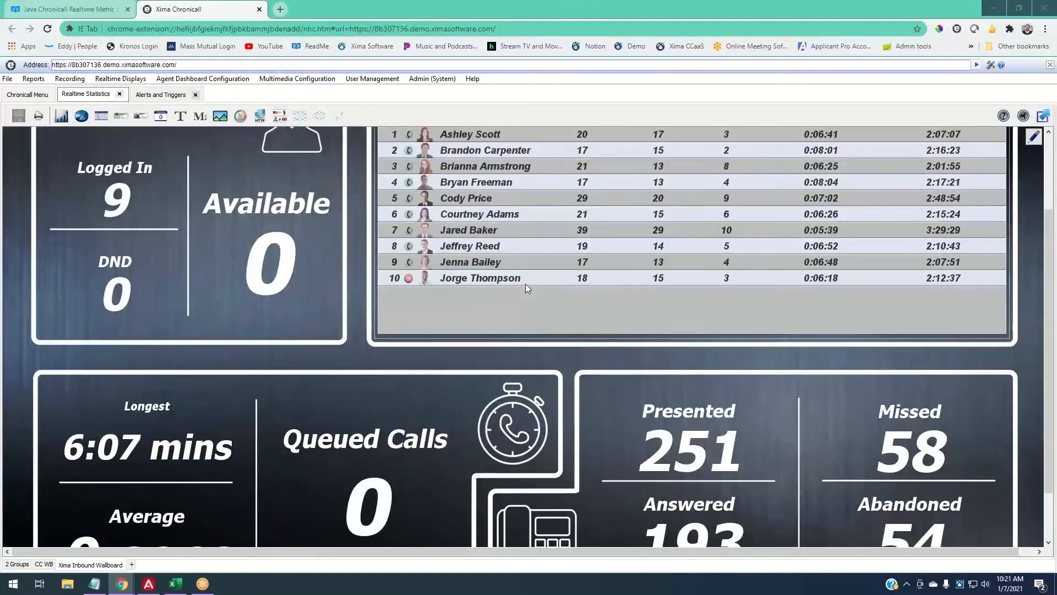
scroll(527, 285, "up", 1)
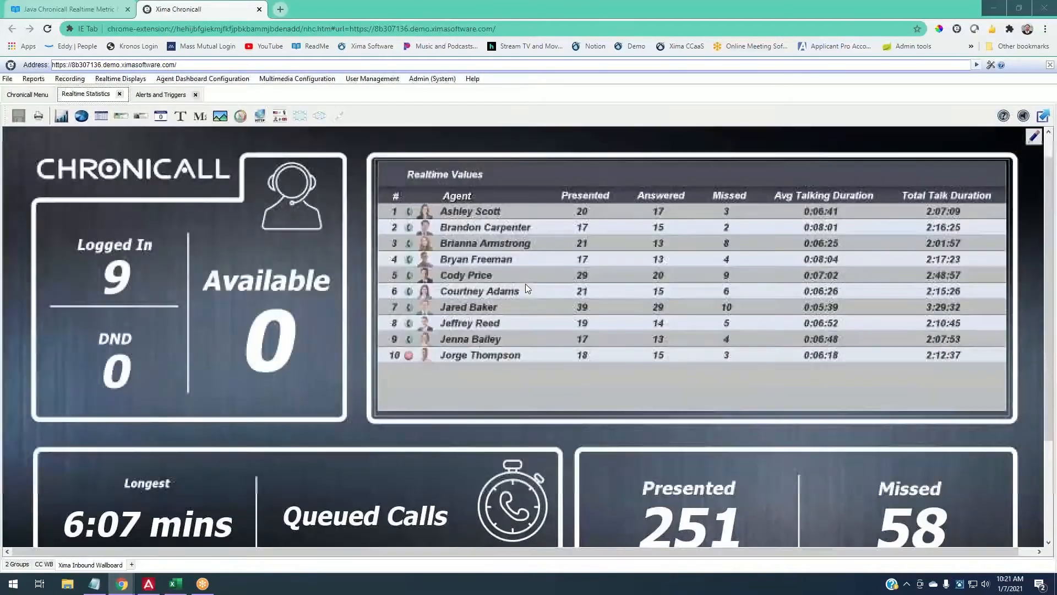
left_click(153, 339)
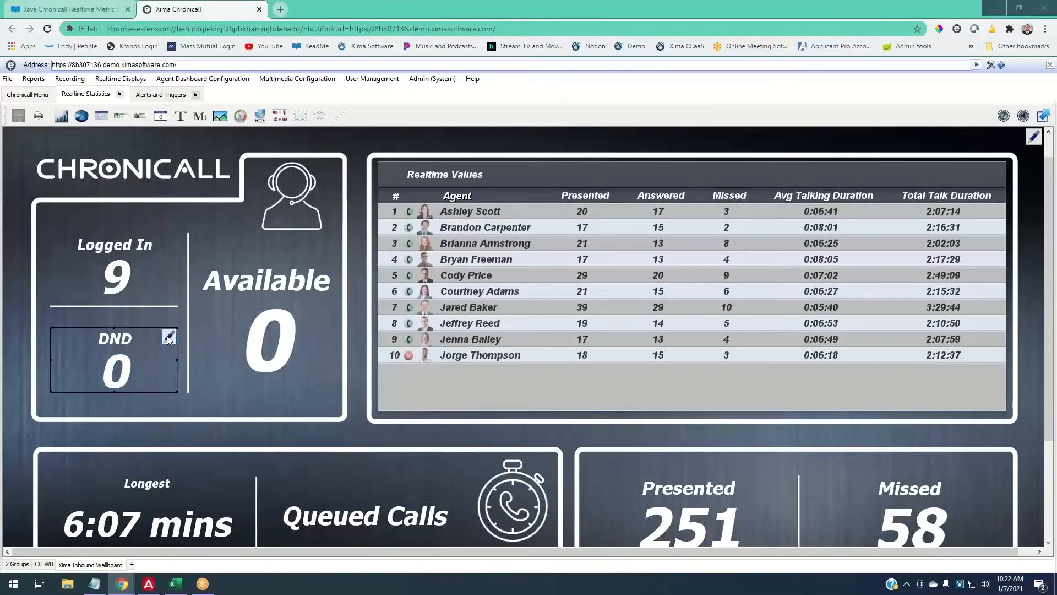
left_click(168, 337)
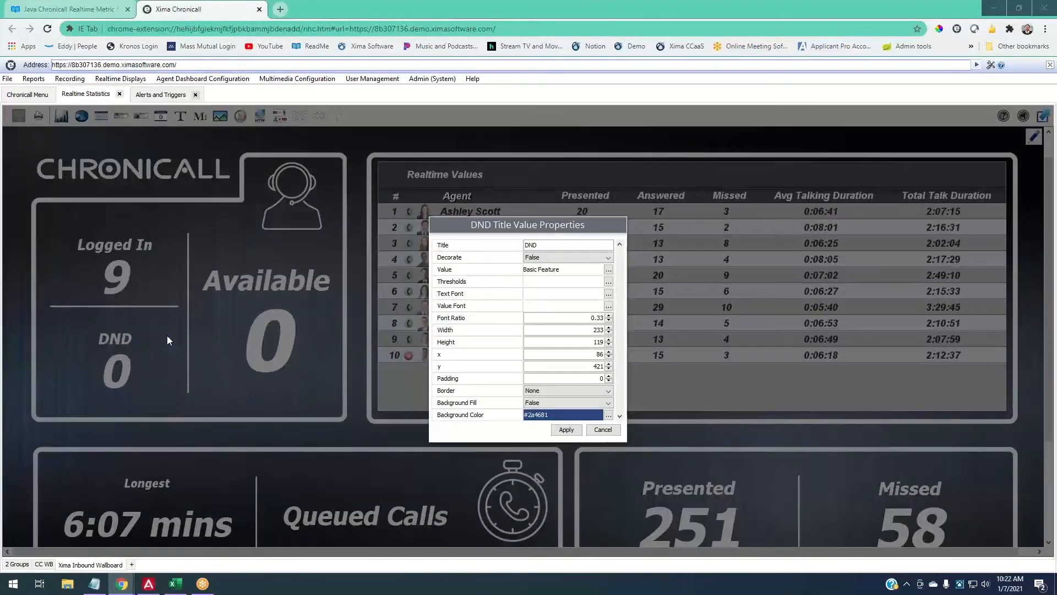
left_click(604, 429)
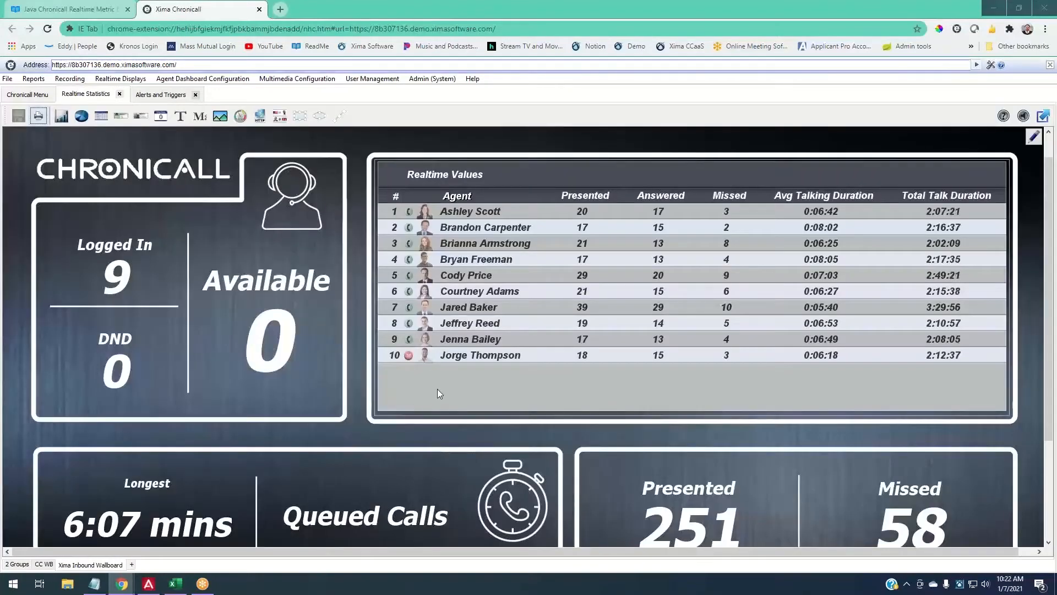
scroll(435, 395, "down", 2)
scroll(435, 395, "down", 1)
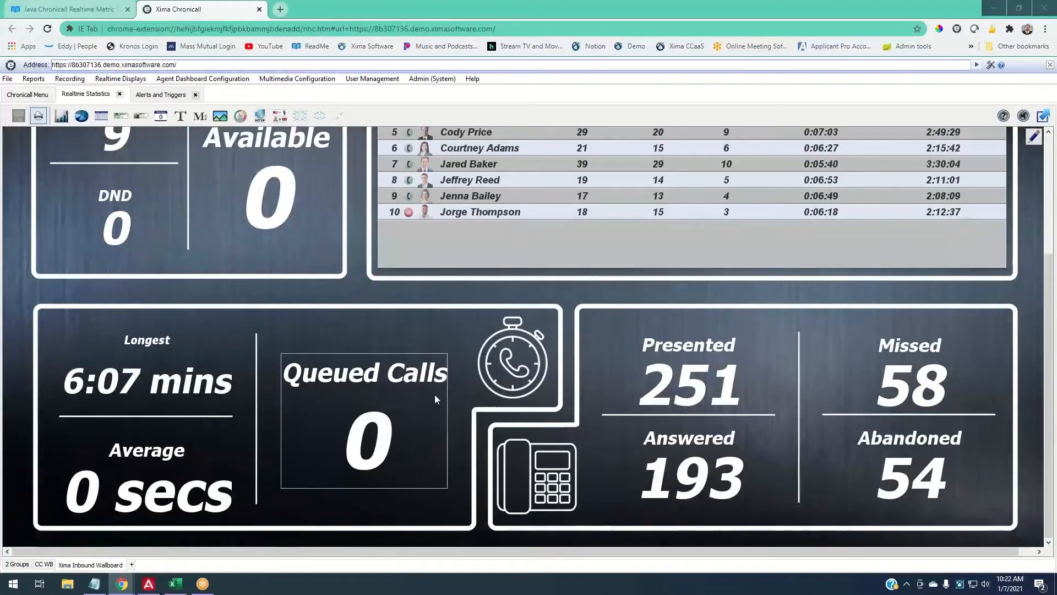
scroll(435, 394, "up", 3)
scroll(435, 395, "up", 1)
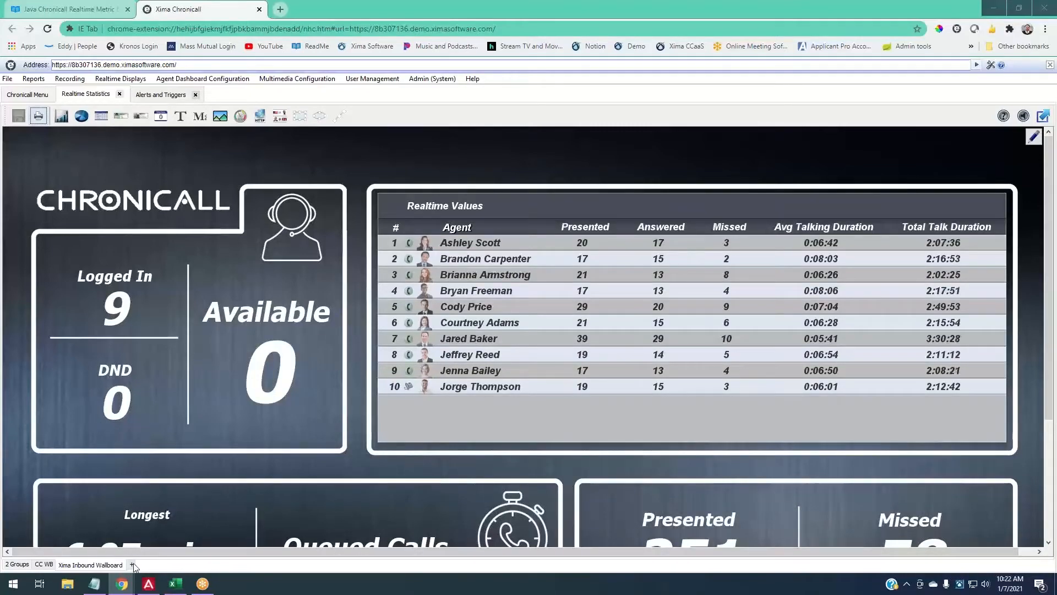
- Add a new Untitled display sheet from the Blank template
left_click(133, 565)
scroll(657, 338, "up", 5)
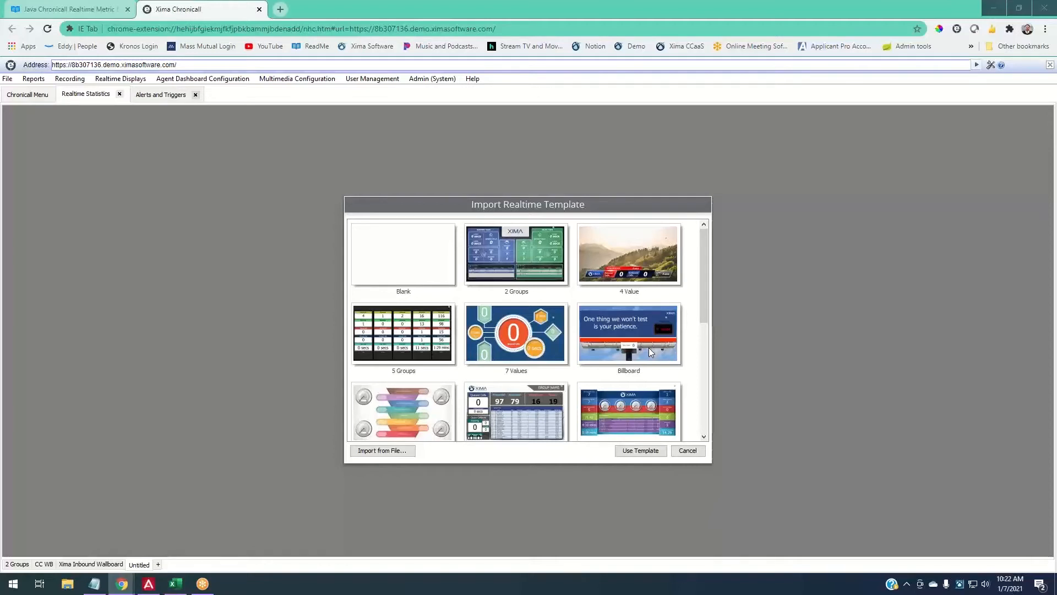
left_click(392, 274)
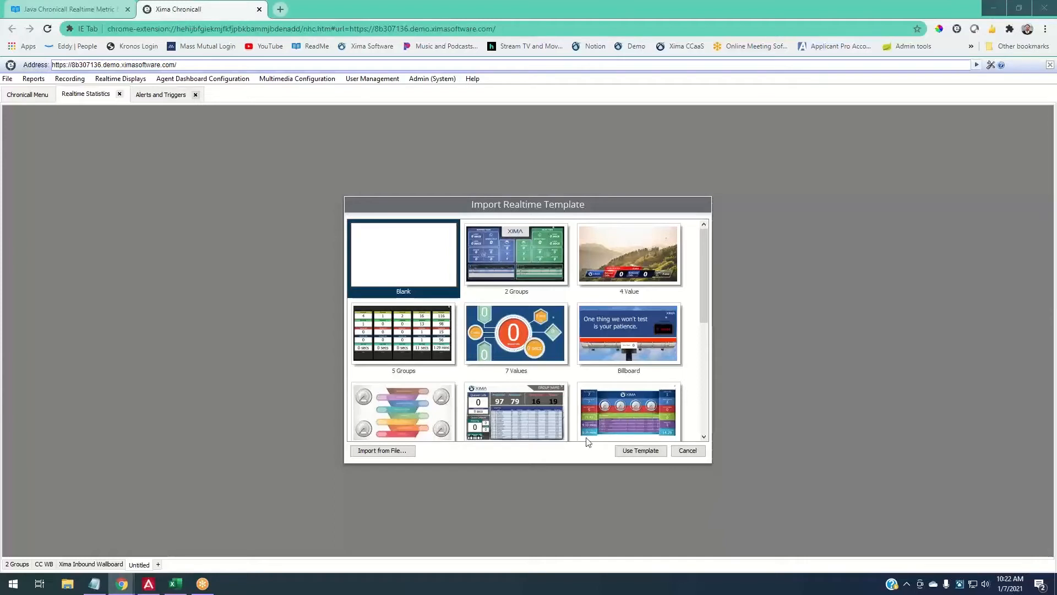
left_click(618, 454)
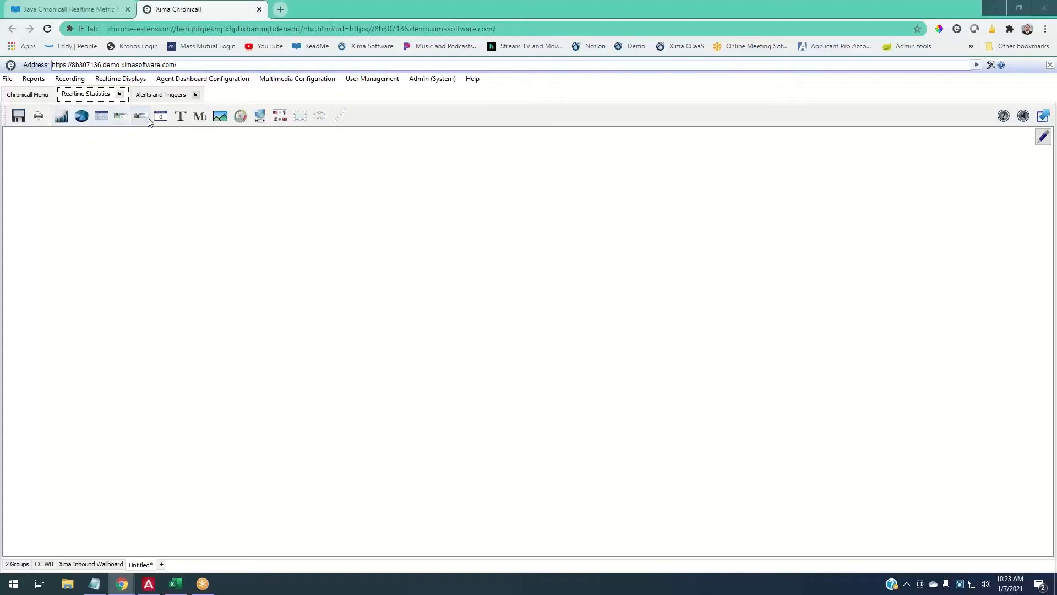
- Read the Leaderboard Widget section of the Realtime Wallboard Widgets - Java article, then return to Chronicall
left_click(96, 13)
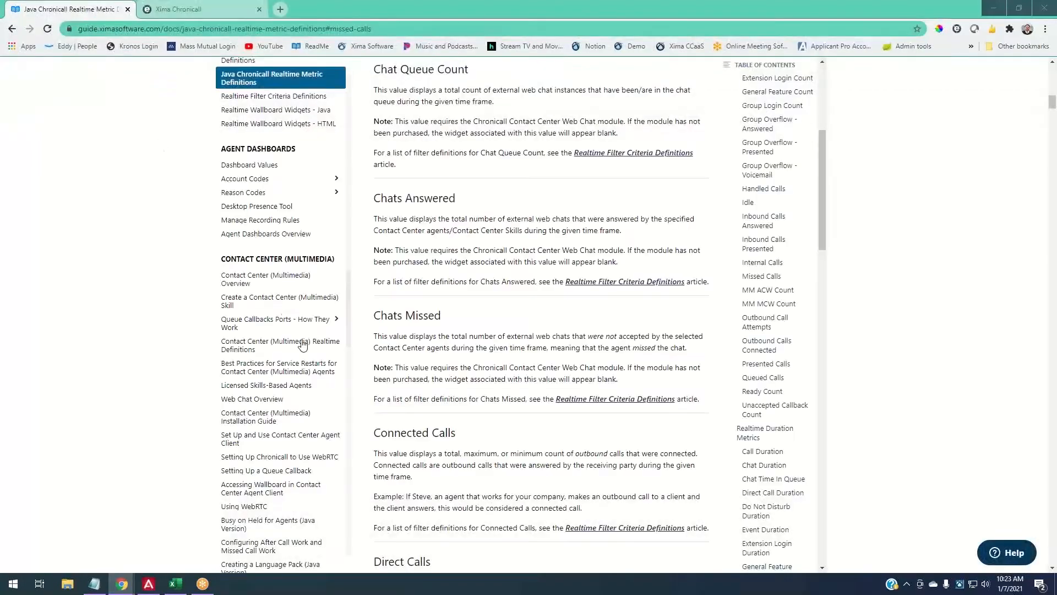
scroll(286, 330, "up", 2)
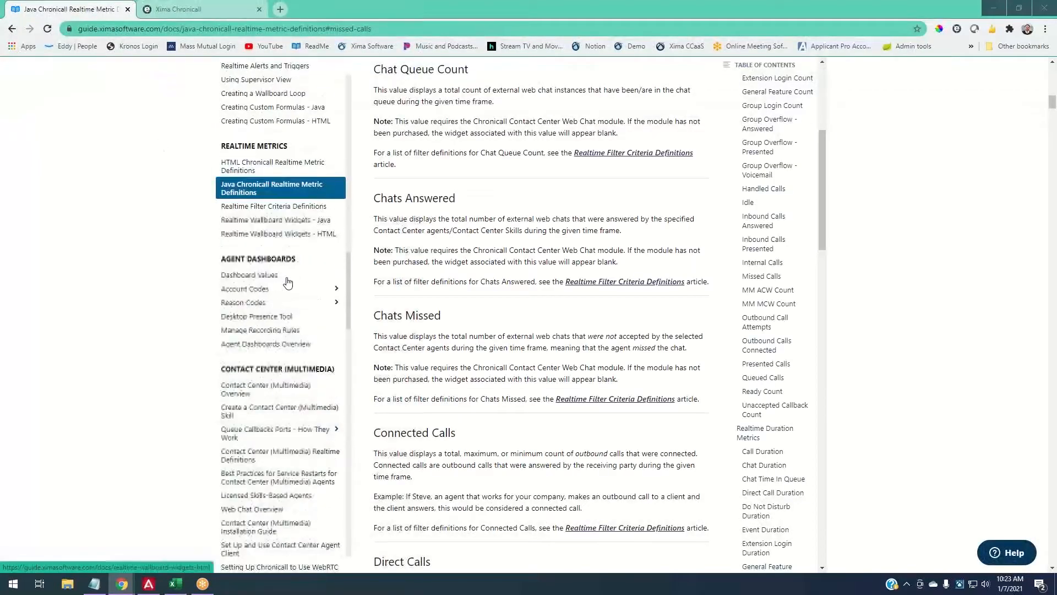
left_click(283, 222)
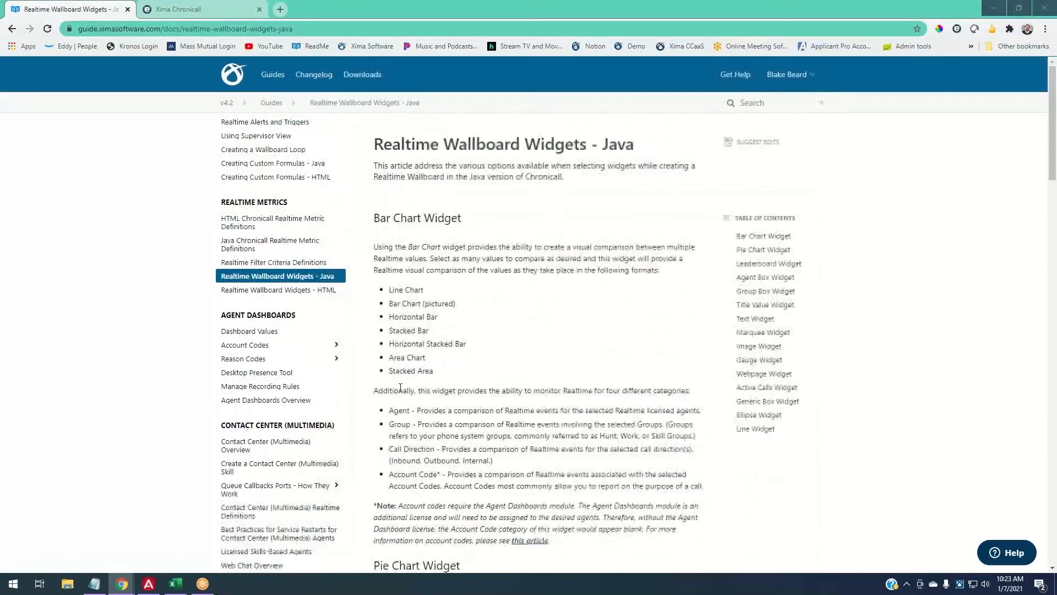
scroll(535, 380, "down", 3)
scroll(535, 380, "down", 15)
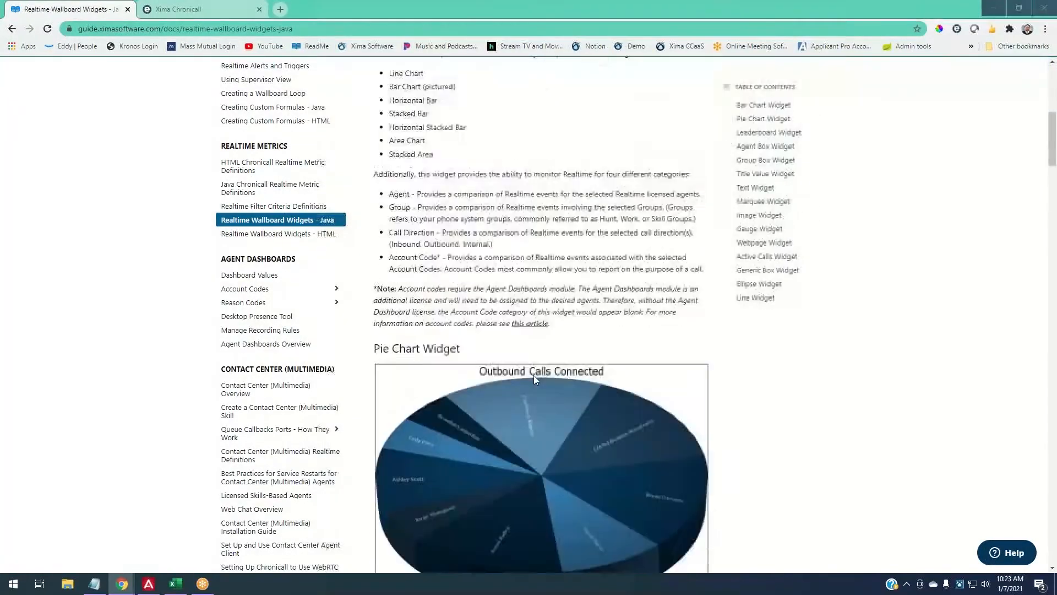
scroll(534, 375, "up", 15)
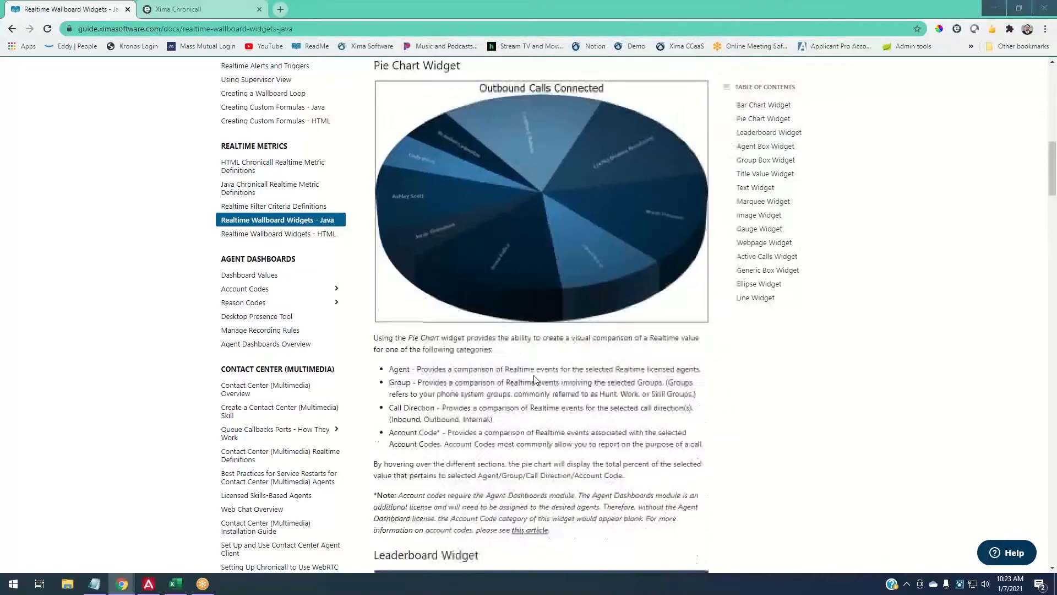
scroll(533, 379, "down", 6)
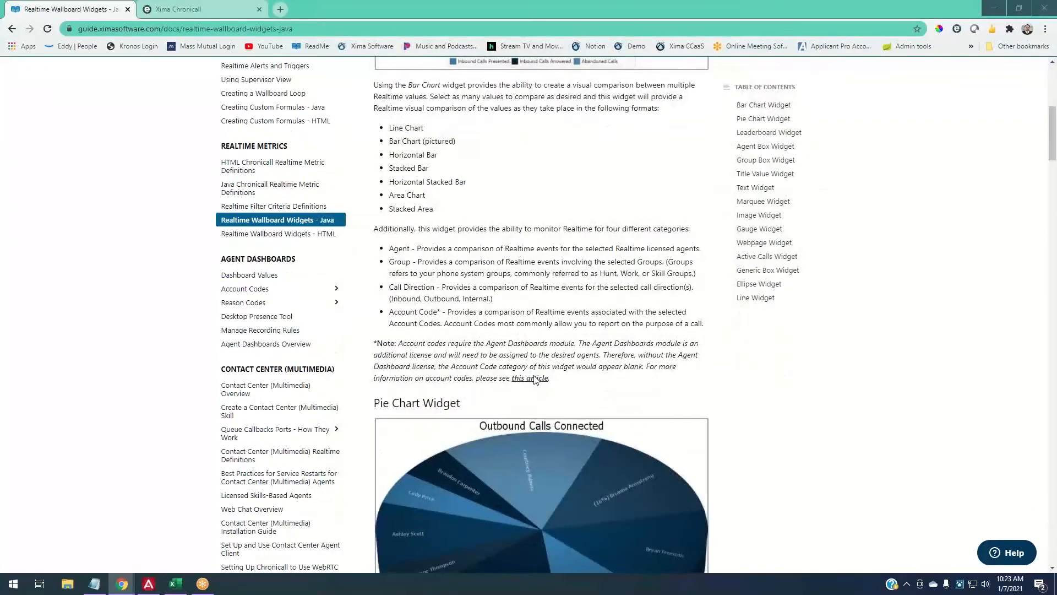
scroll(535, 379, "down", 7)
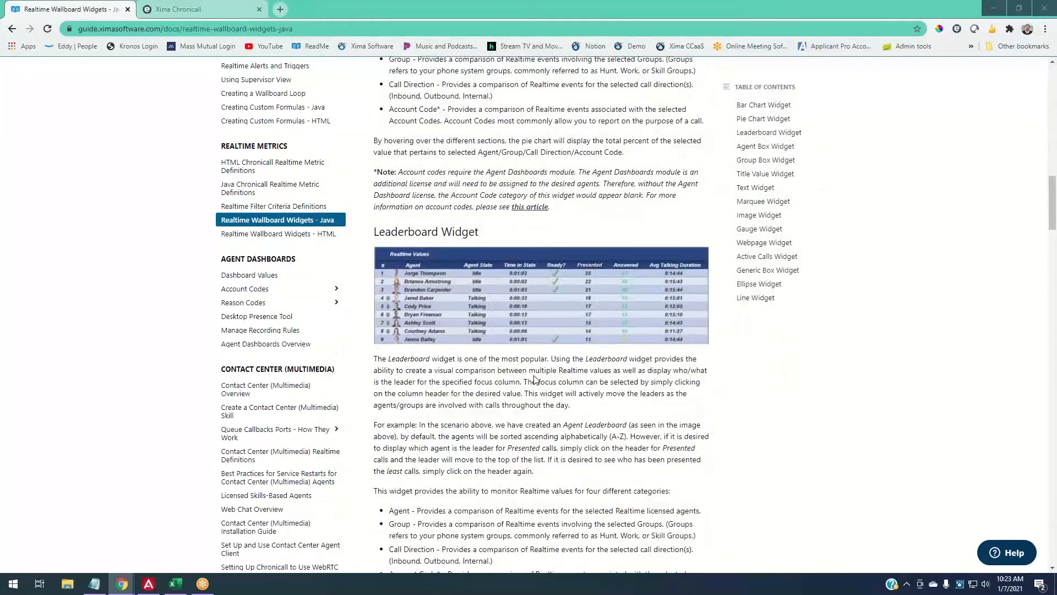
left_click(209, 7)
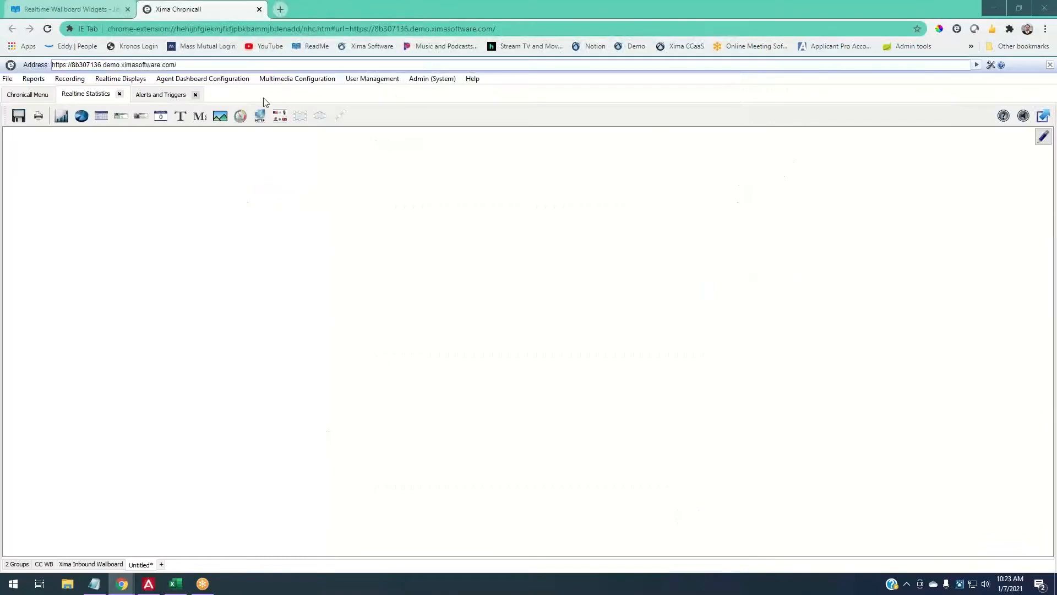
- Draw a 412×248 Title Value widget in the blank canvas's top-left corner
left_click(160, 117)
left_click_drag(21, 138, 247, 273)
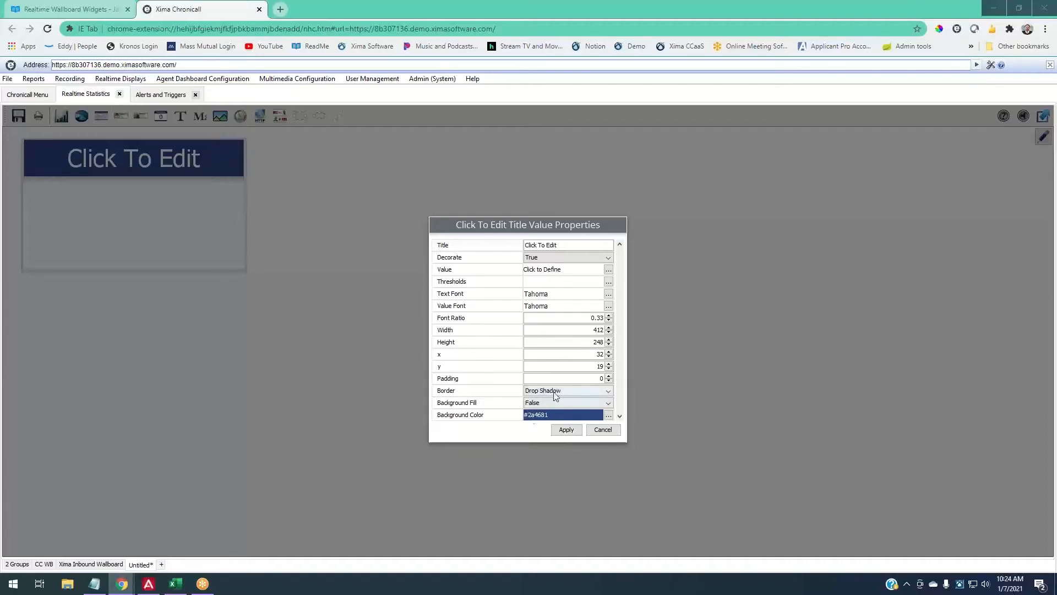
left_click(609, 377)
left_click(609, 377)
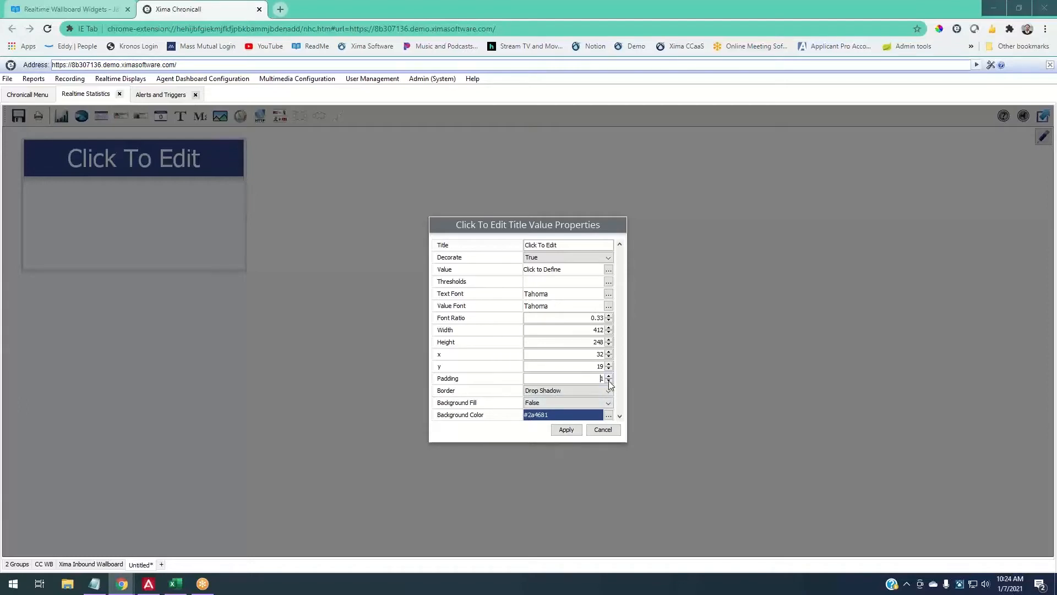
left_click(610, 381)
- Browse the Count, Duration, Miscellaneous and Formula statistics for the value, then bring Notepad onscreen
left_click(609, 270)
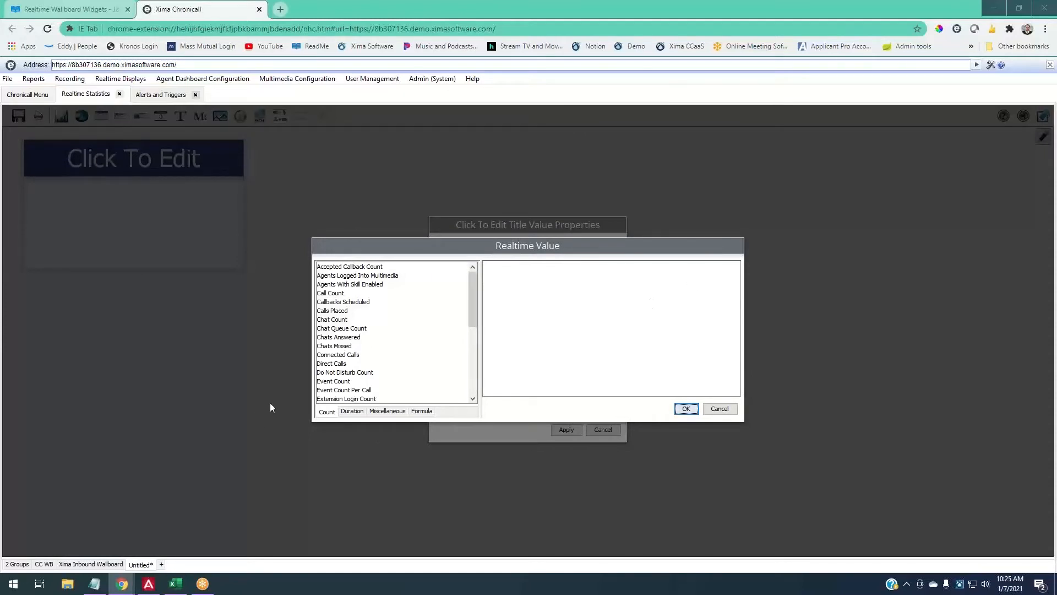
left_click(351, 413)
left_click(381, 416)
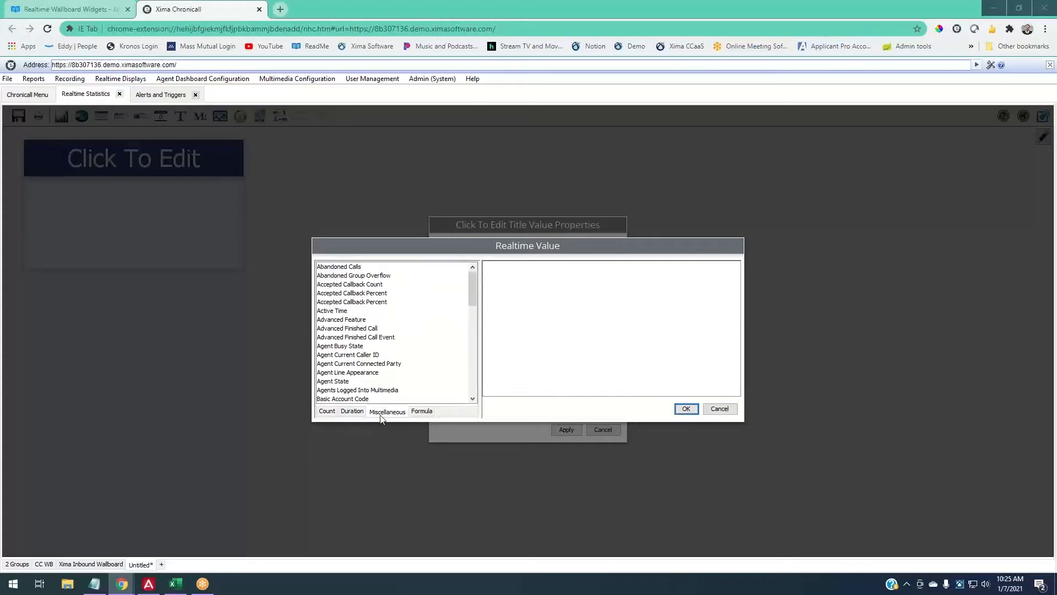
left_click(417, 414)
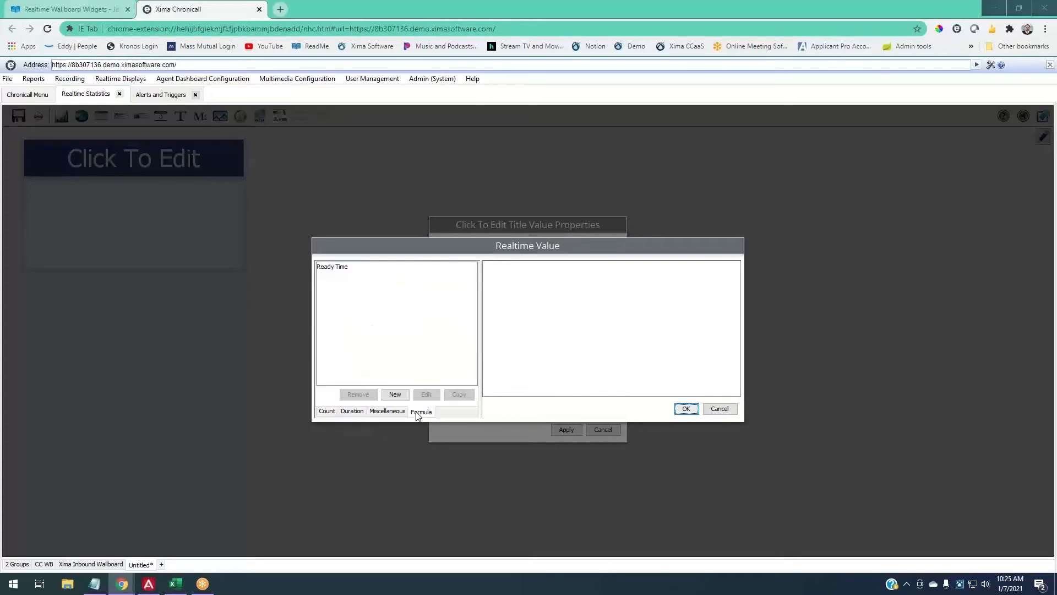
left_click(327, 412)
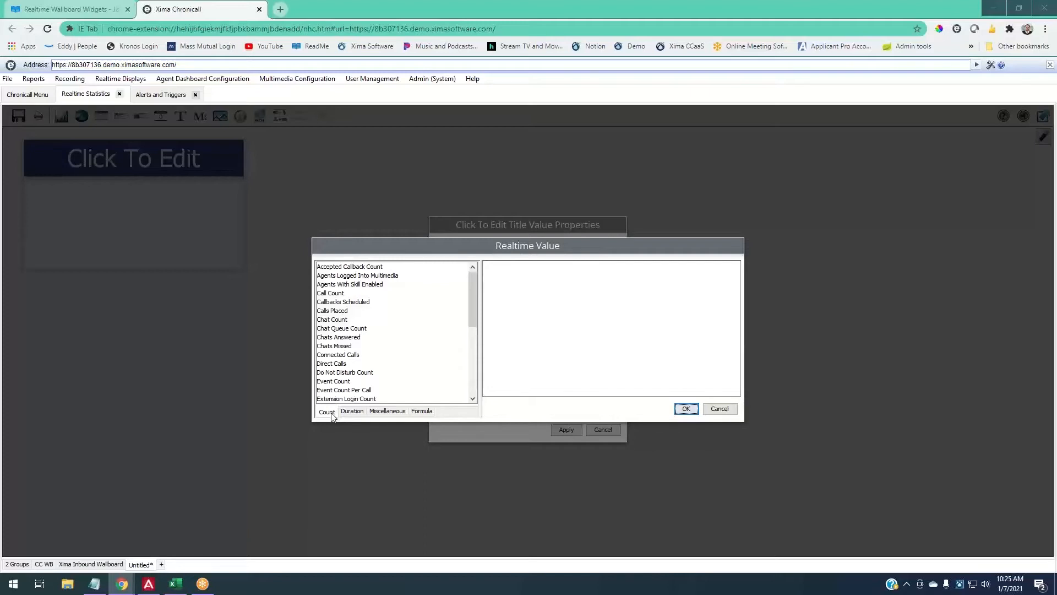
left_click(357, 416)
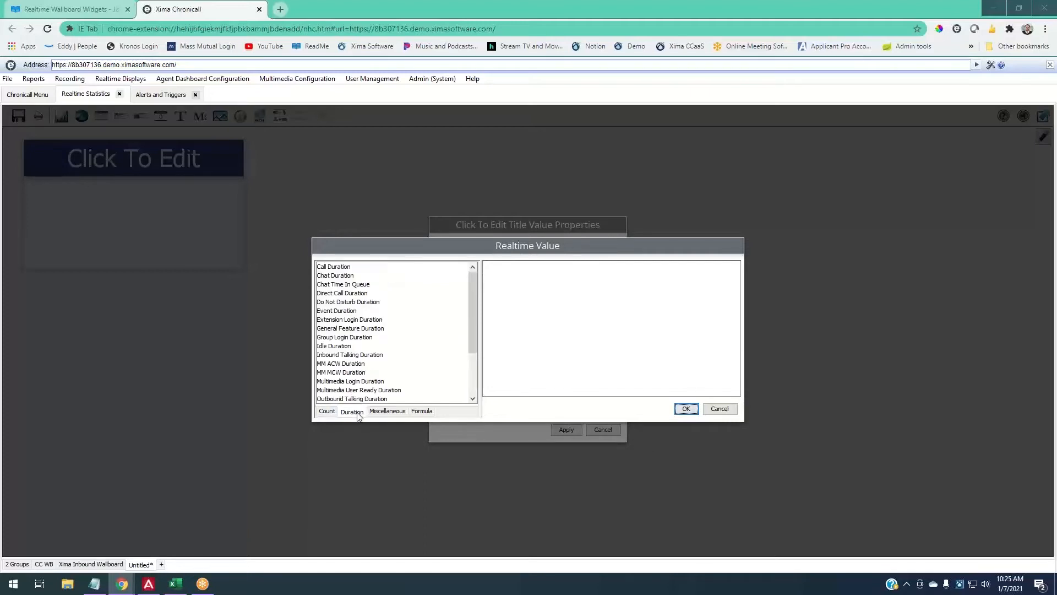
left_click(373, 418)
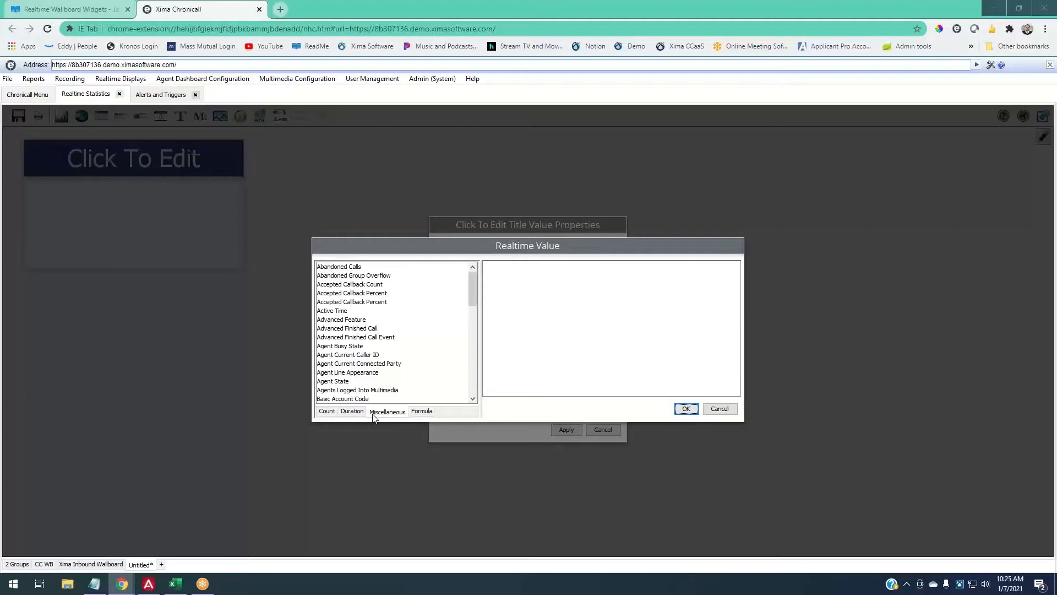
left_click(419, 413)
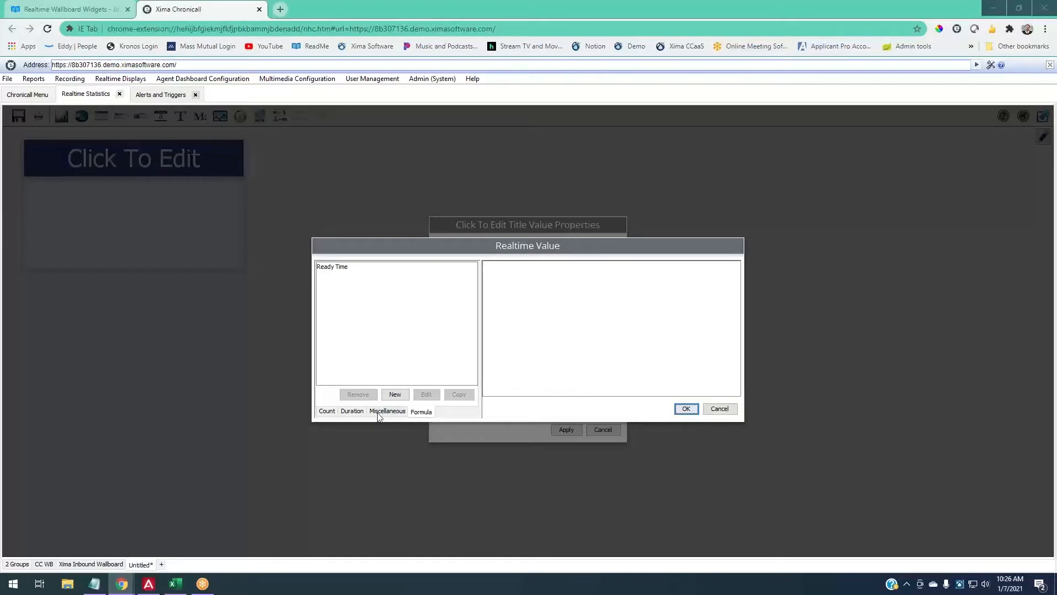
left_click(331, 417)
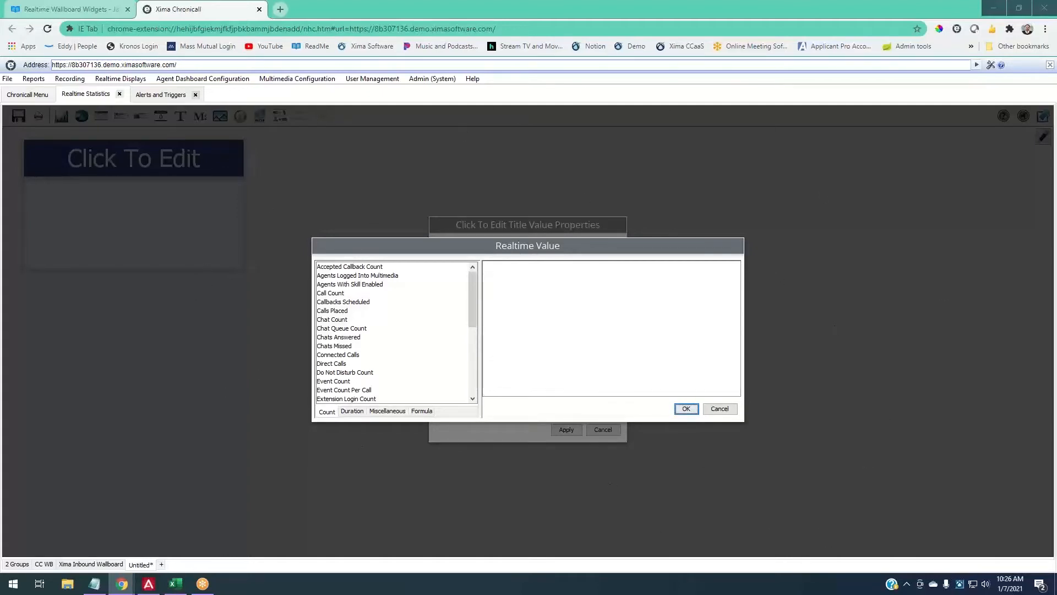
left_click_drag(1056, 71, 405, 130)
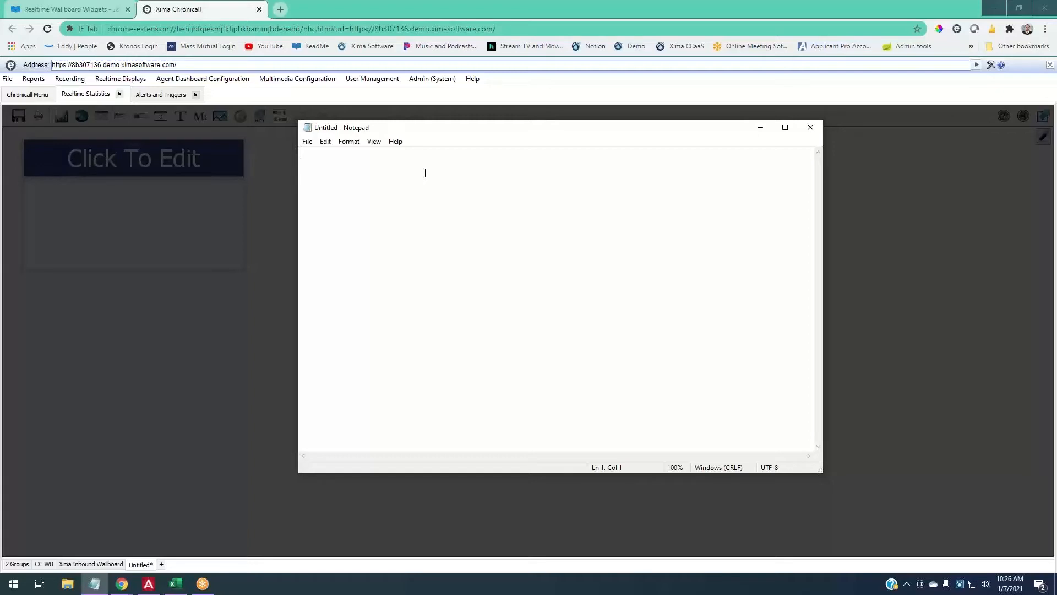
type("Calls in queue n")
type("ow")
type(" Longest")
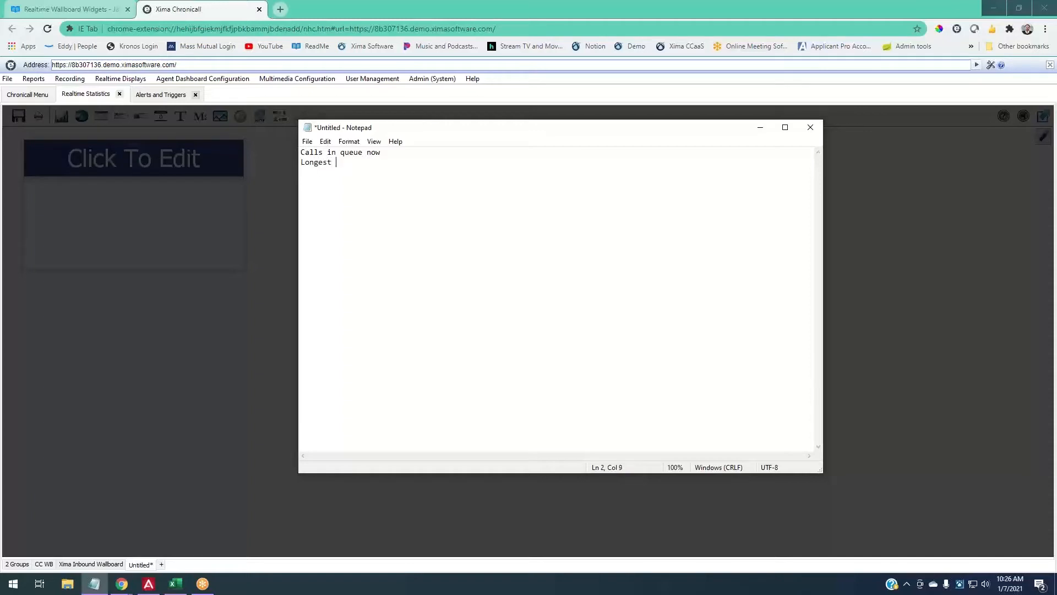
type(" queue duration now")
key("Return")
left_click_drag(484, 129, 669, 152)
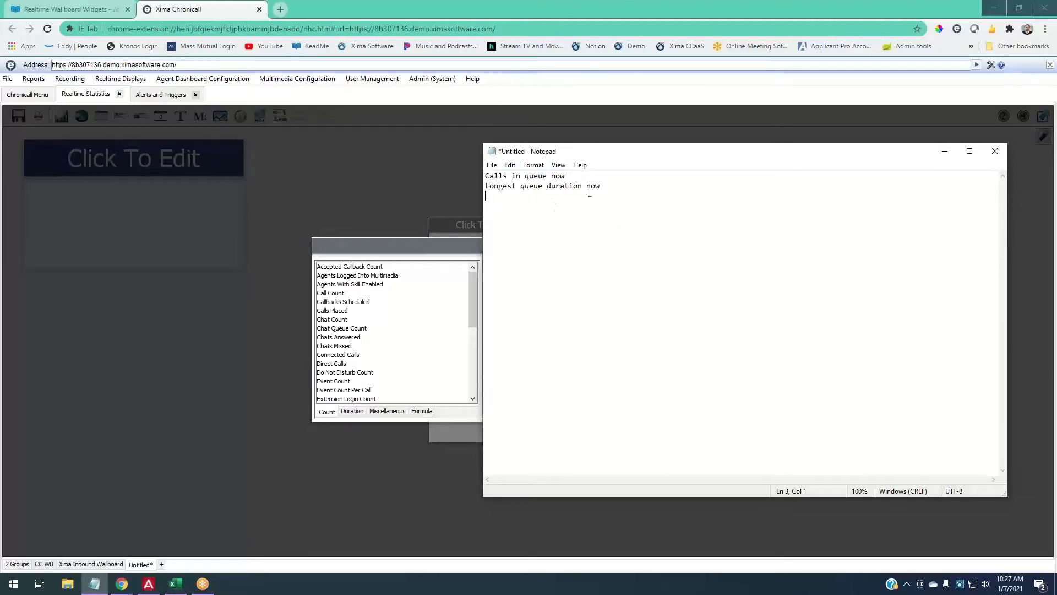
left_click_drag(601, 186, 471, 172)
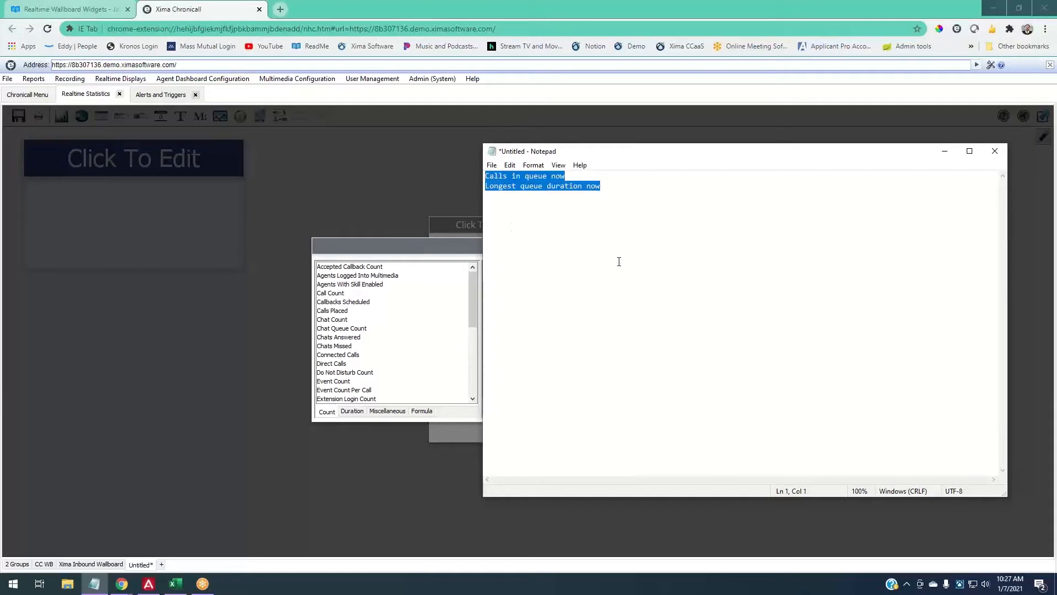
key("BackSpace")
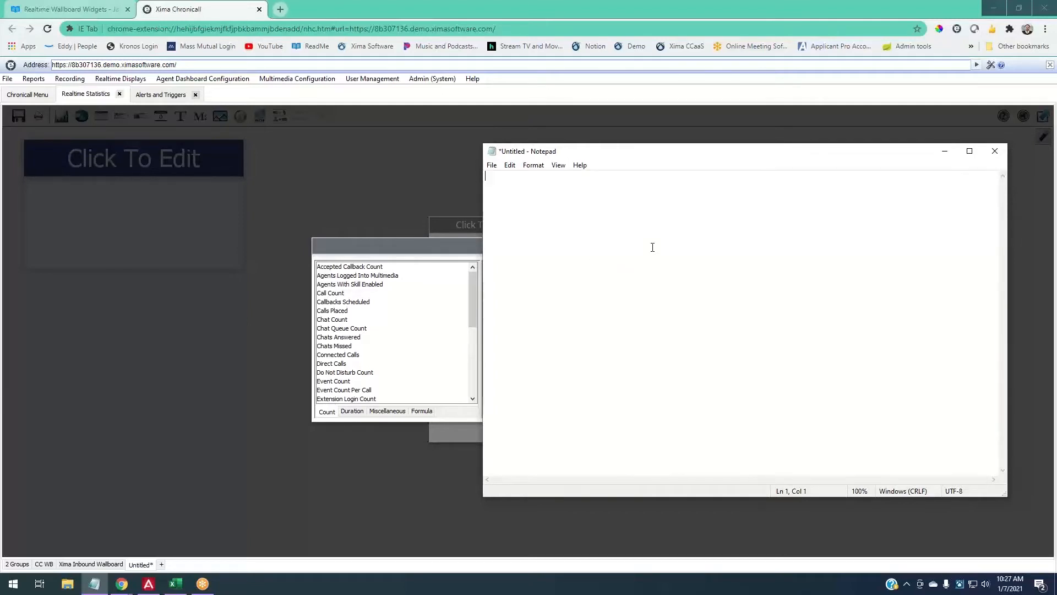
- Move Notepad aside and choose Queued Calls as the widget's Count statistic
left_click_drag(700, 152, 1056, 238)
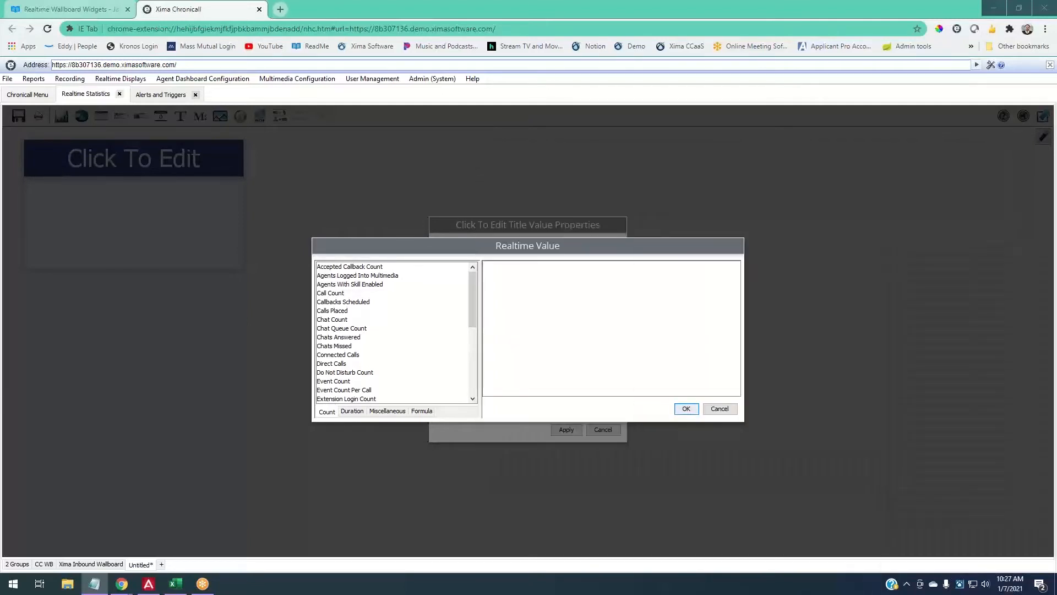
left_click(971, 324)
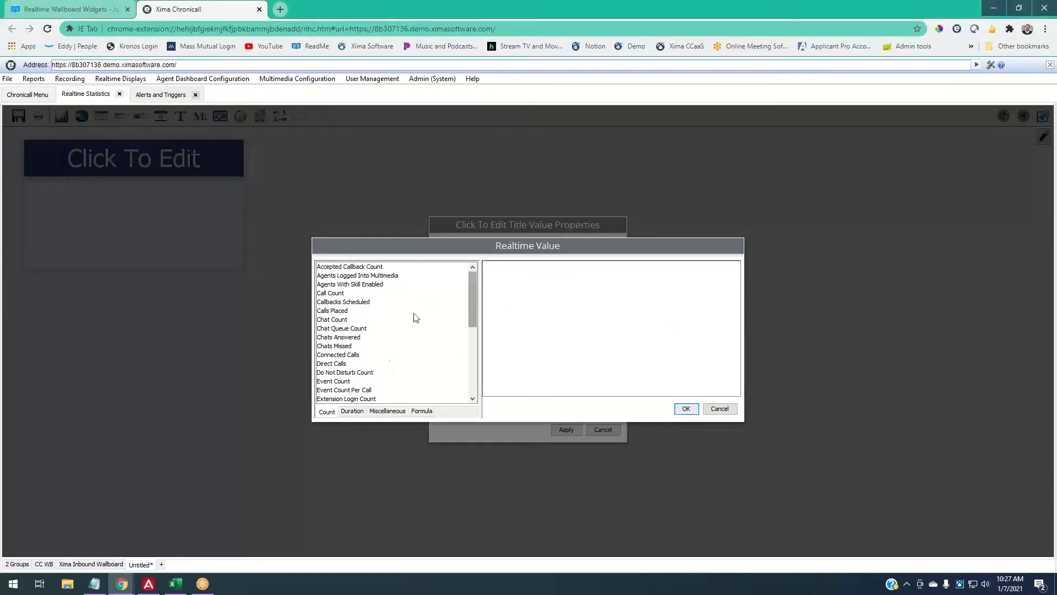
scroll(357, 351, "down", 5)
scroll(356, 352, "up", 5)
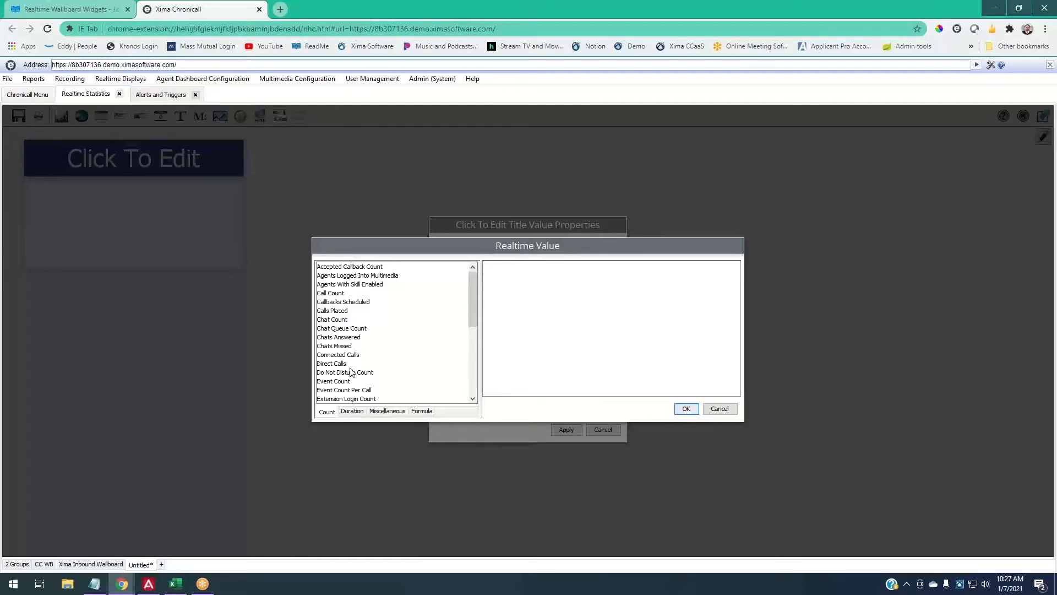
scroll(375, 350, "down", 2)
scroll(376, 351, "up", 2)
scroll(338, 318, "down", 8)
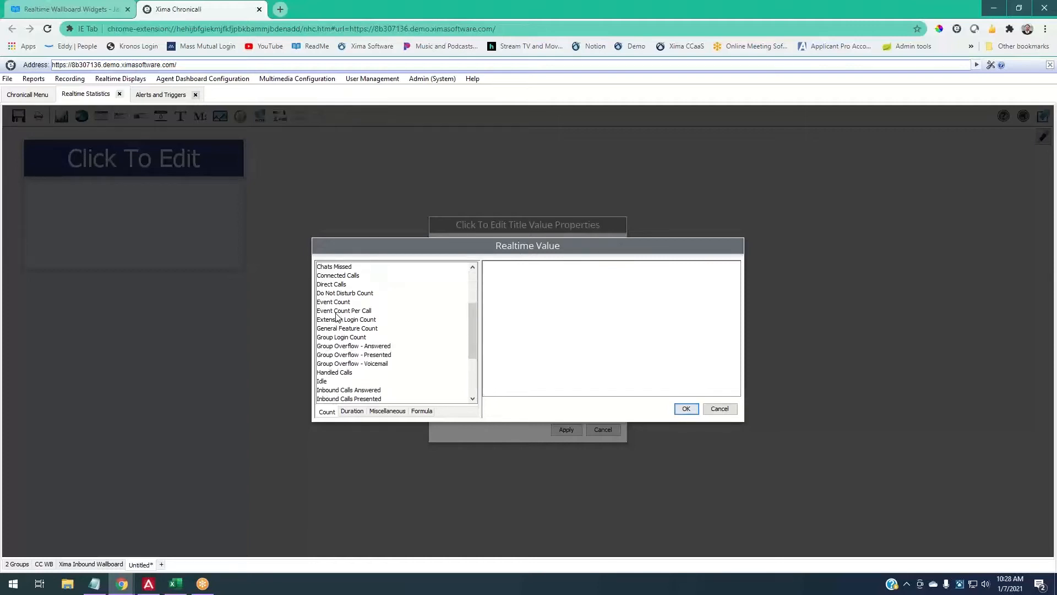
left_click(345, 381)
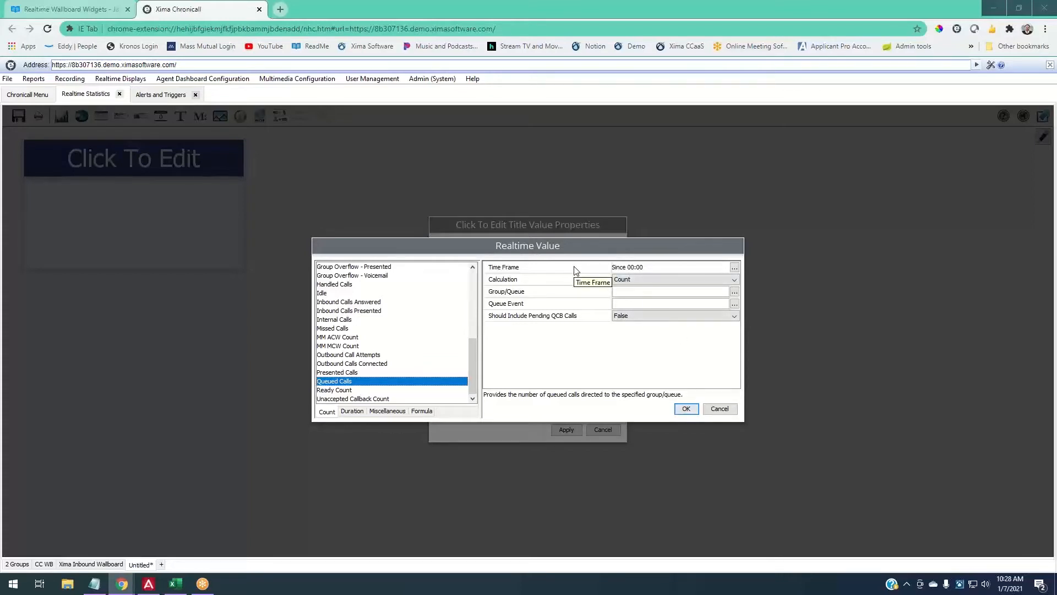
left_click(735, 268)
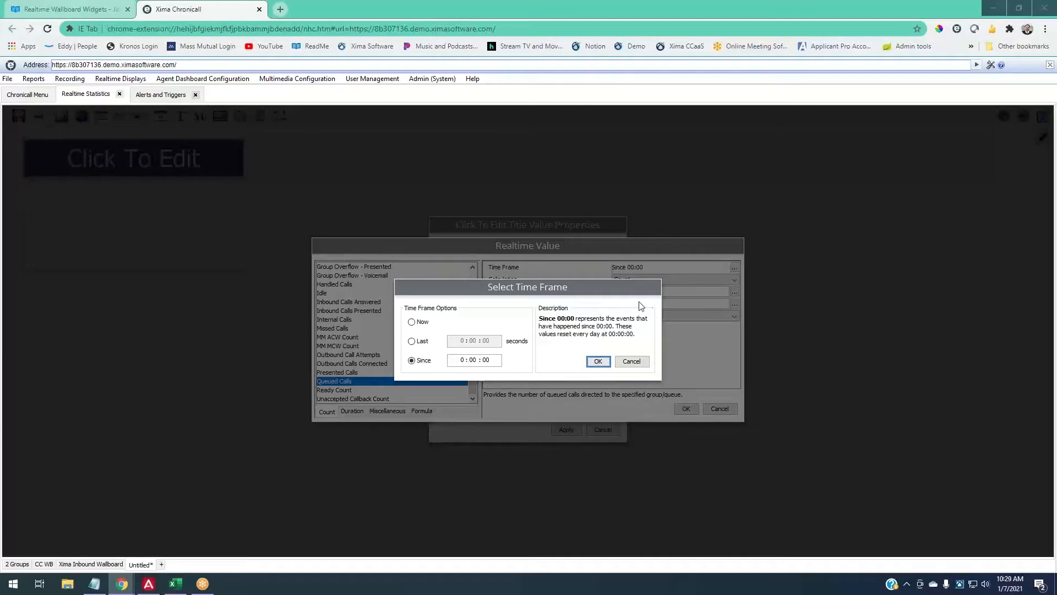
- Change the Queued Calls time frame to Now
left_click(423, 341)
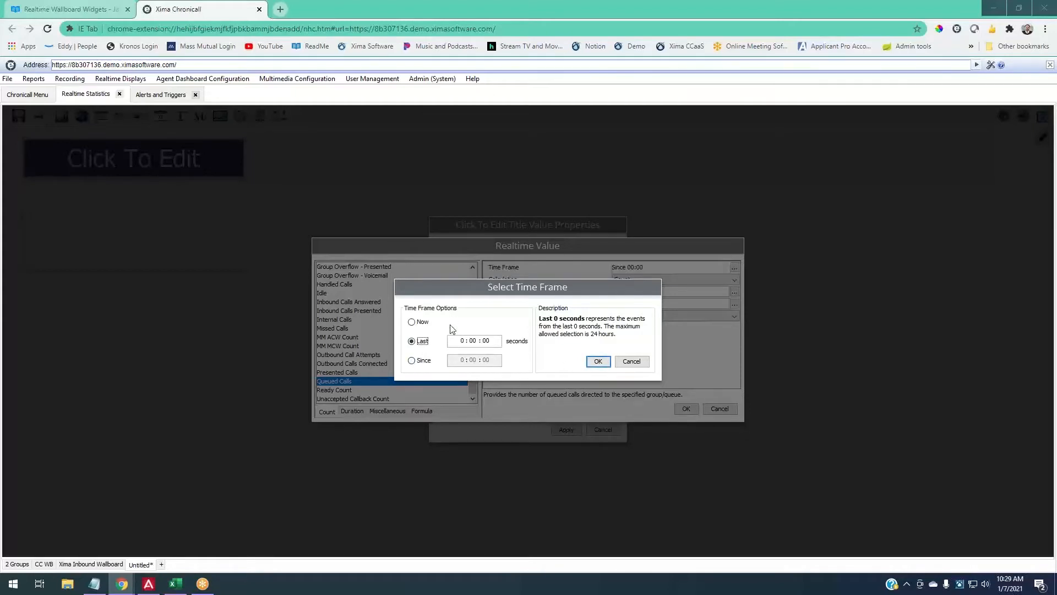
left_click(425, 324)
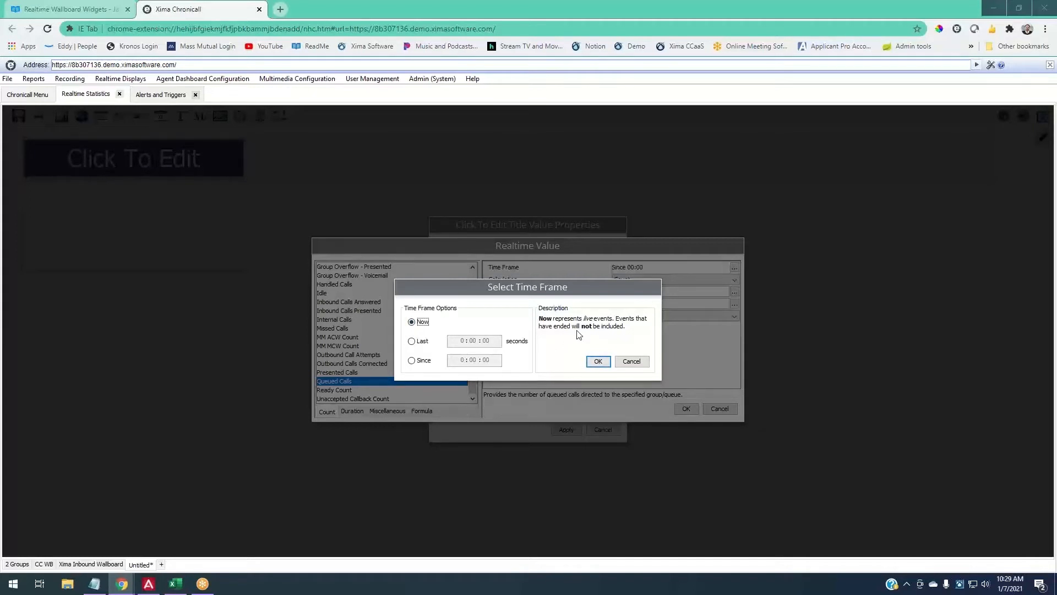
left_click(598, 361)
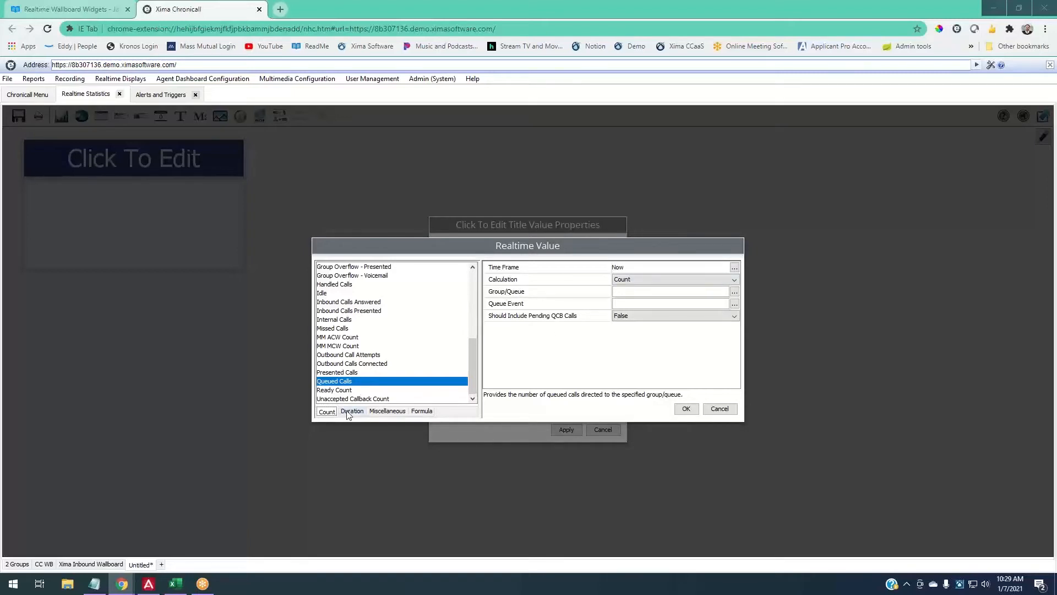
- Keep Count as the calculation and bring up the Group/Queue picker for queued calls
left_click(630, 278)
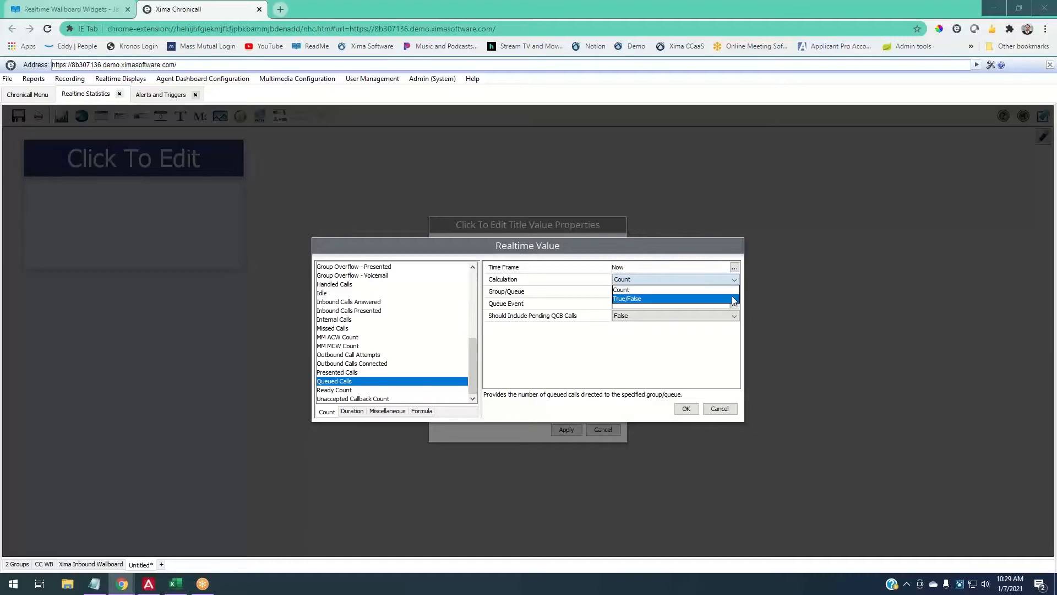
left_click(630, 291)
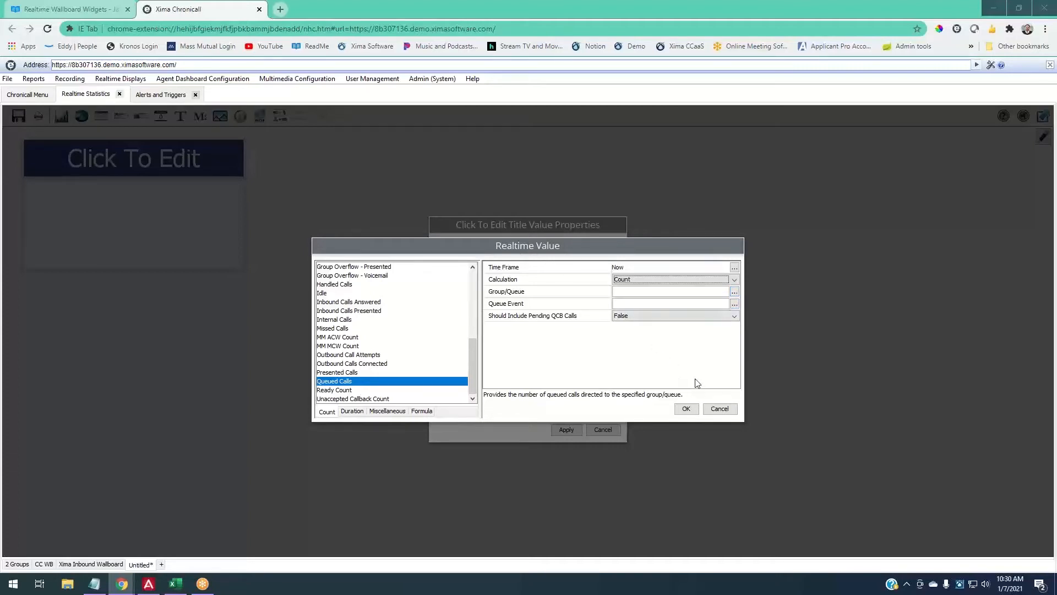
left_click(735, 292)
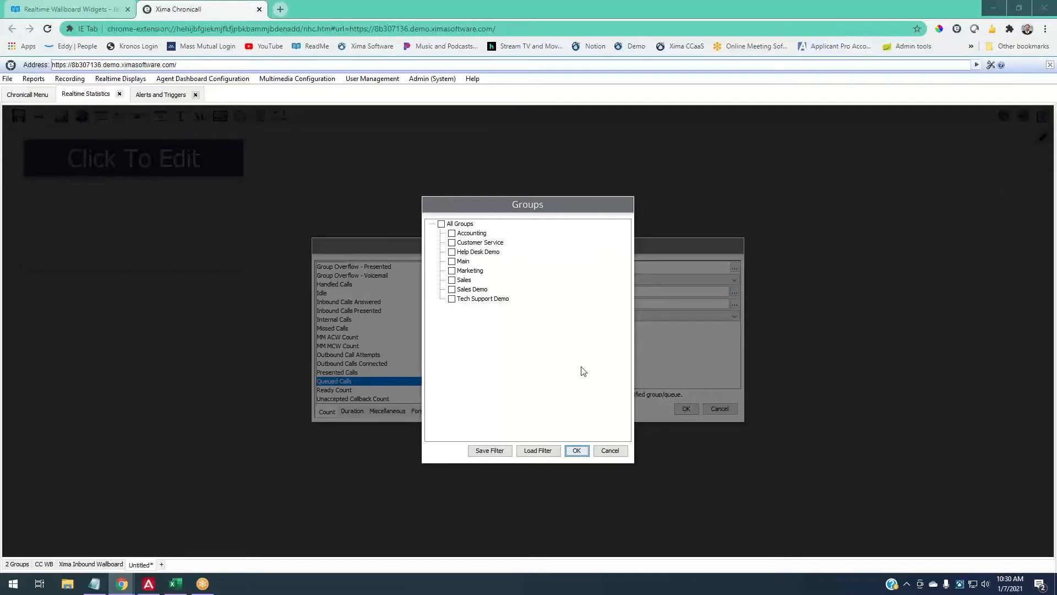
- Count the Customer Service and Marketing groups, then bring up the Queue Event call events list
left_click(471, 243)
left_click(480, 269)
left_click(576, 451)
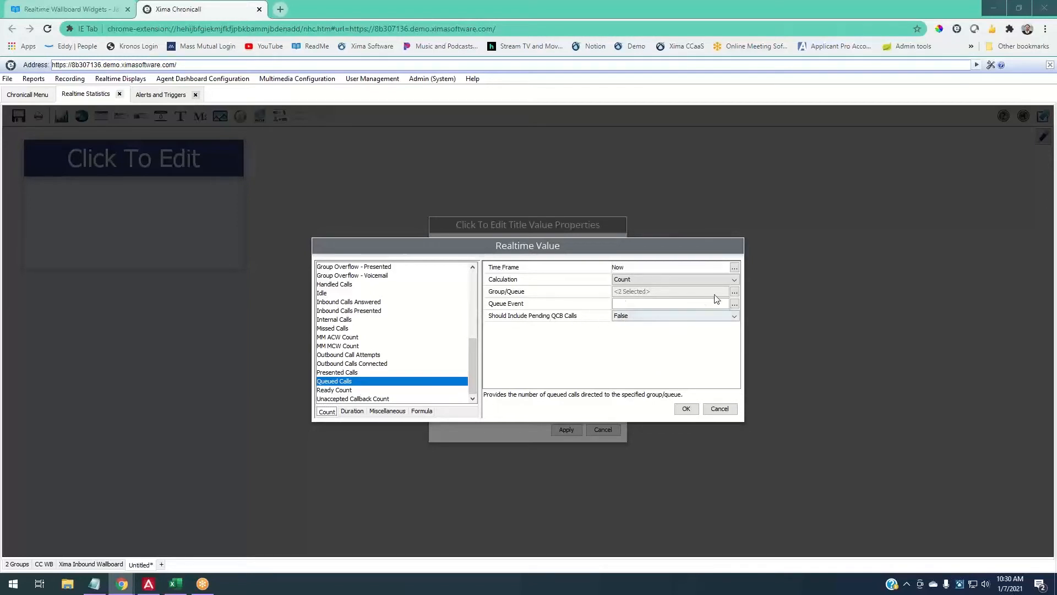
left_click(731, 302)
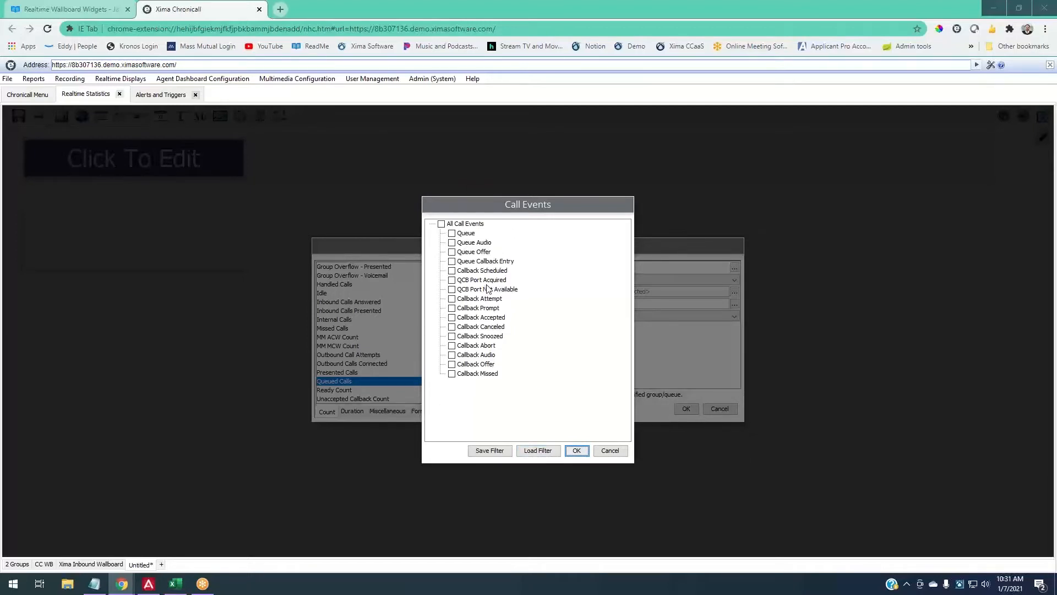
- Leave call events unselected, keep Should Include Pending QCB Calls at False, and confirm the value
left_click(610, 451)
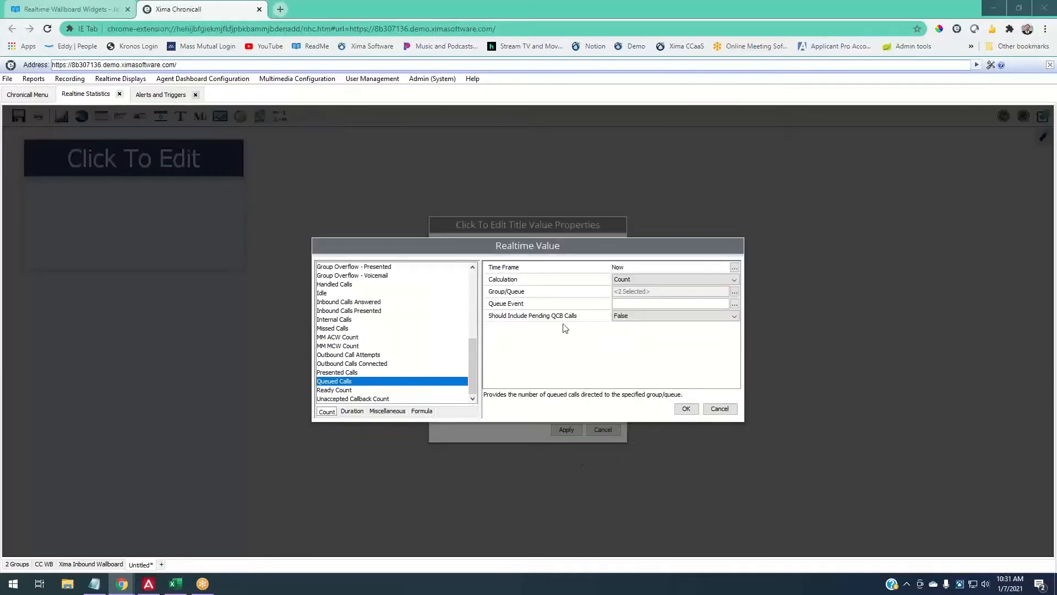
left_click(618, 318)
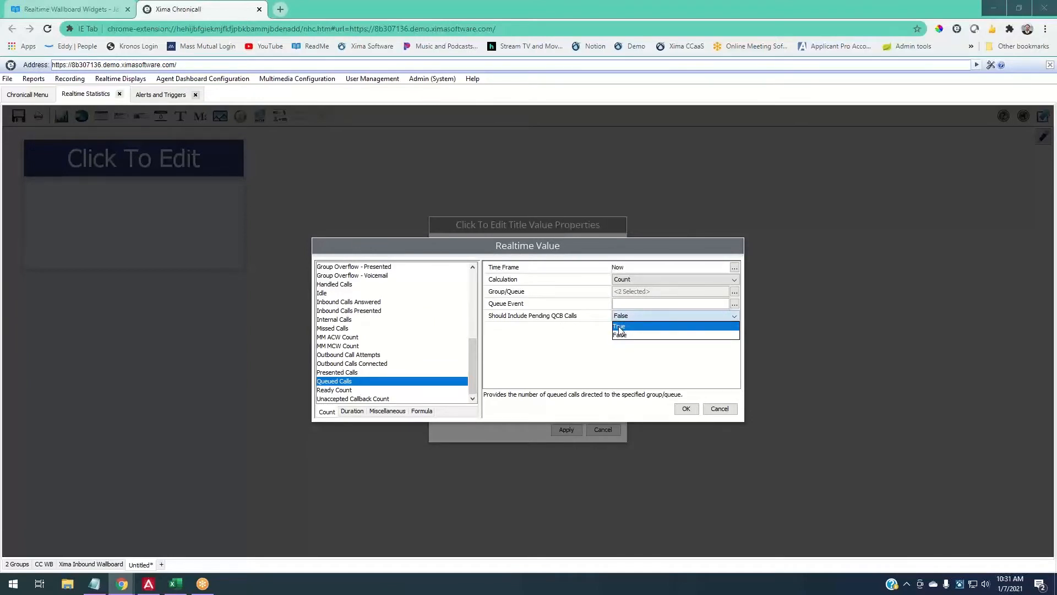
left_click(595, 334)
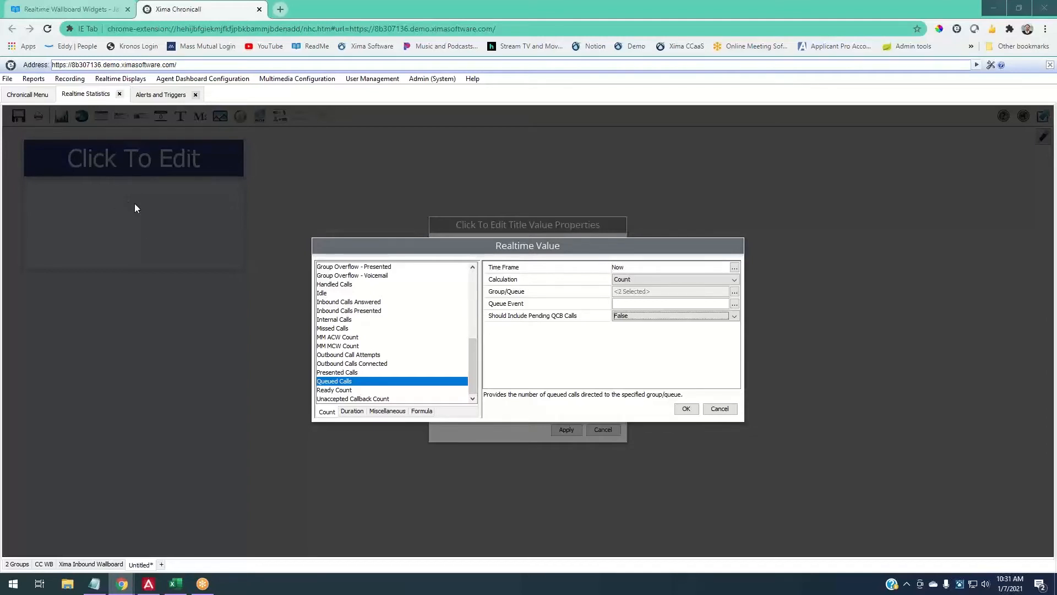
left_click(619, 318)
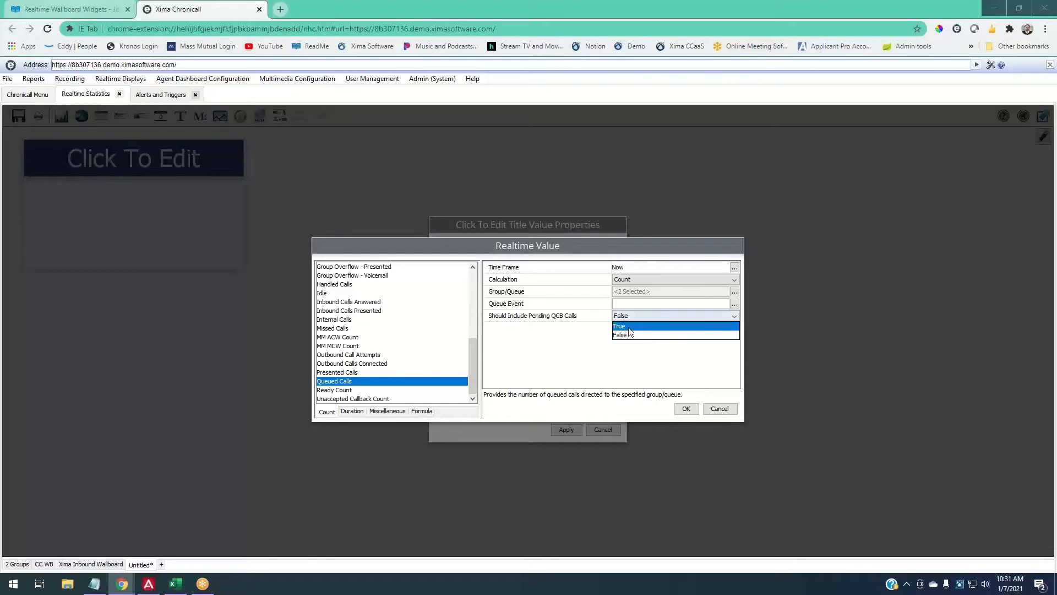
left_click(633, 330)
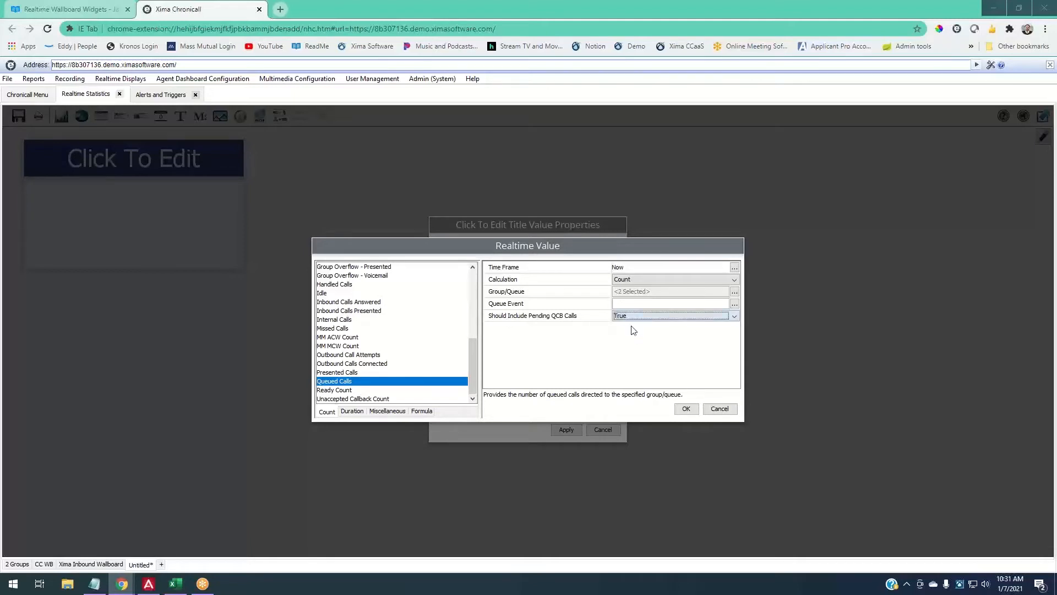
left_click(635, 318)
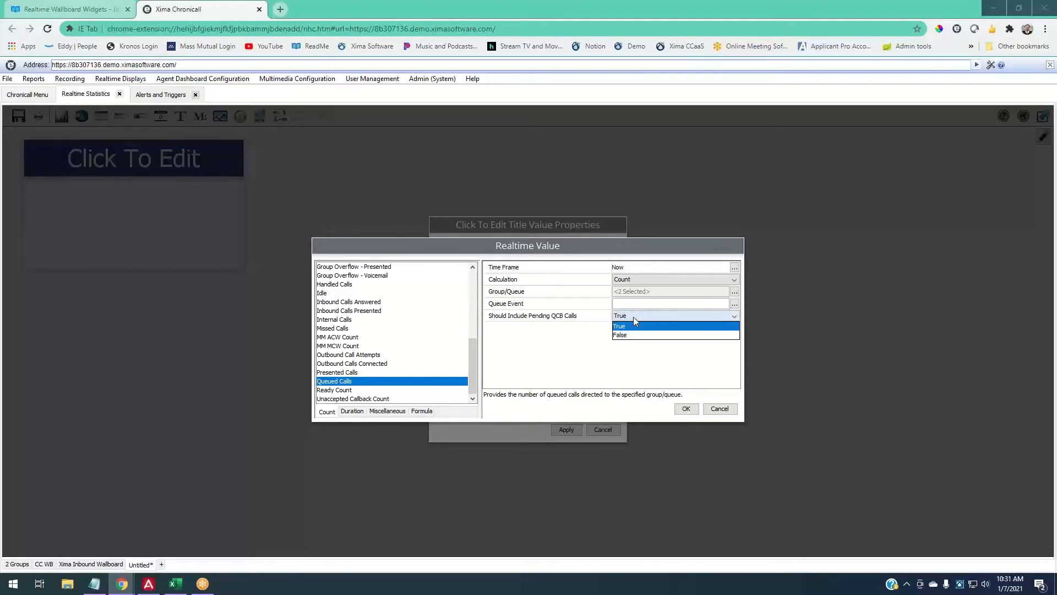
left_click(632, 336)
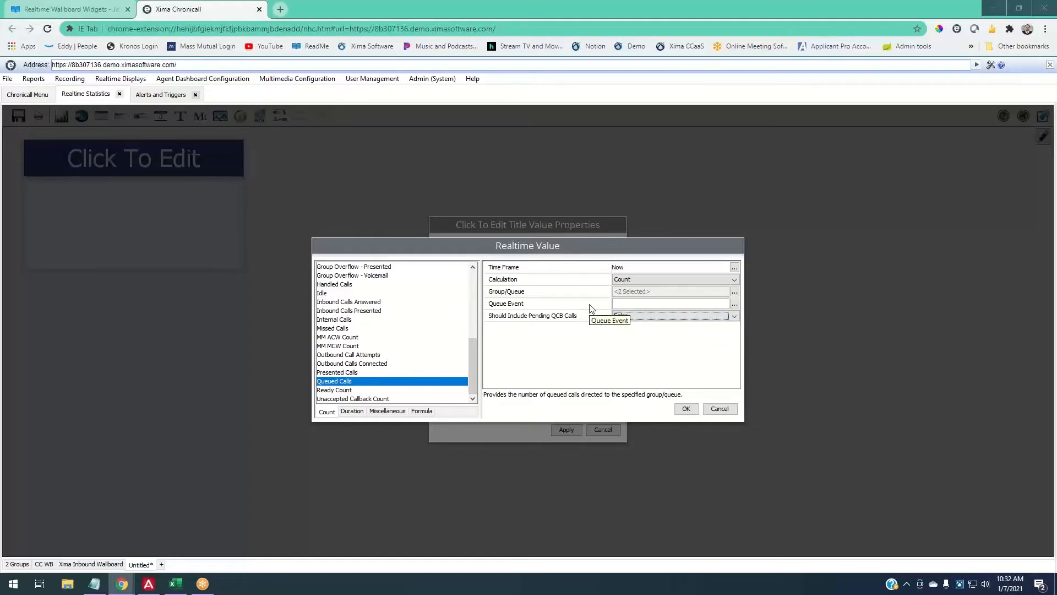
left_click(685, 409)
- Apply the Queued Calls widget, place a gauge on the wallboard, and open its Value metrics
left_click(566, 430)
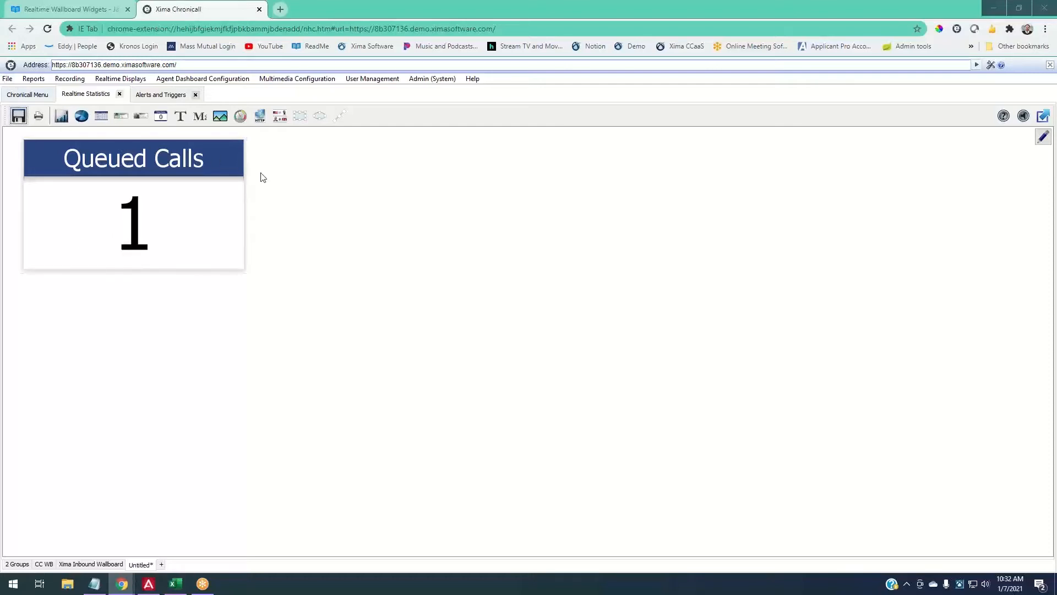
left_click(240, 117)
left_click(310, 158)
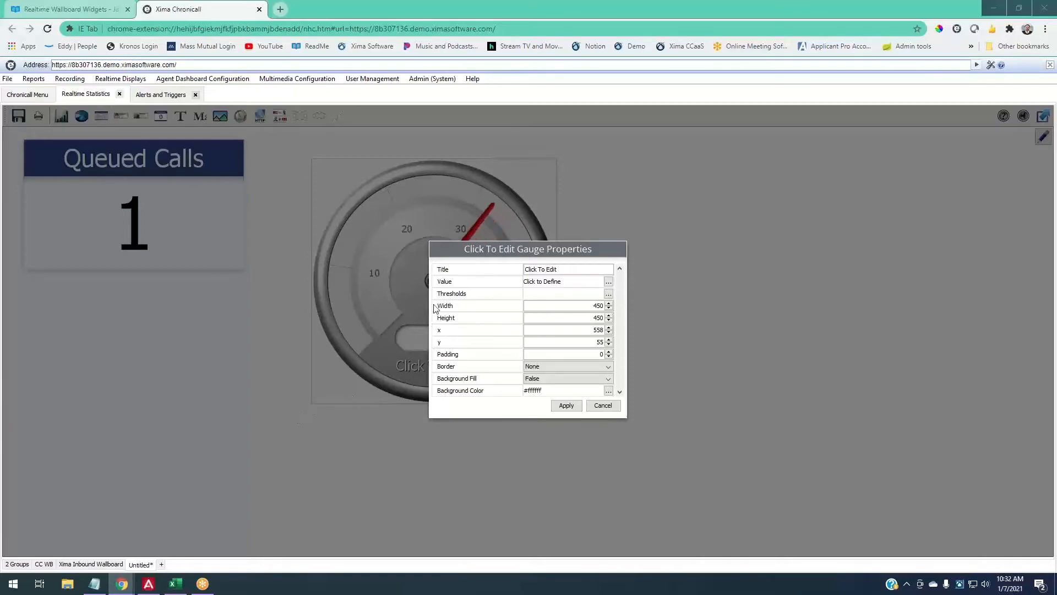
left_click(609, 282)
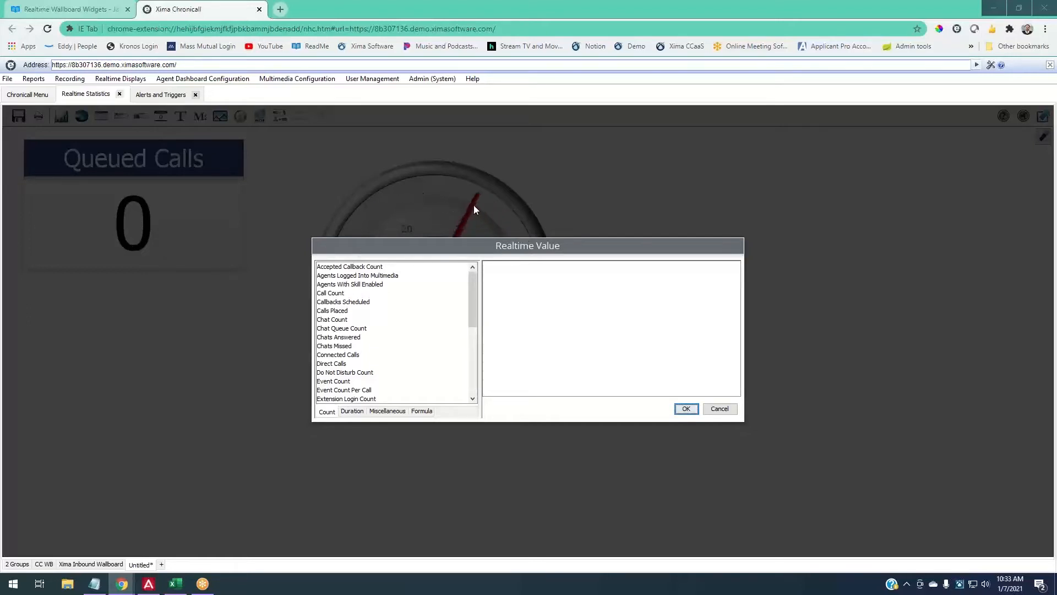
- Pick Queue Duration from the Duration metrics and bring up its calculation choices
left_click(363, 416)
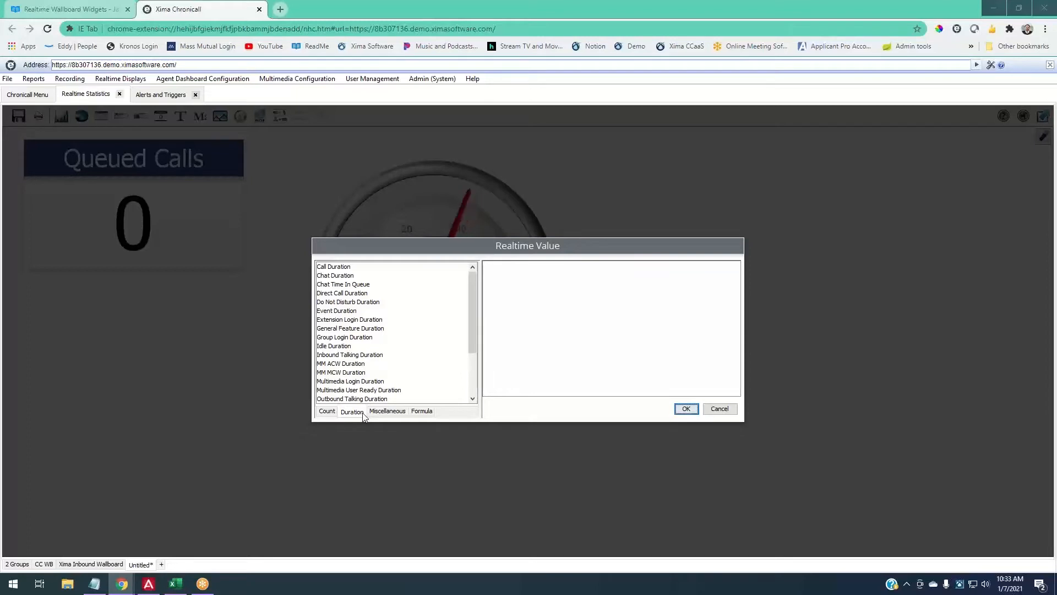
scroll(399, 366, "down", 3)
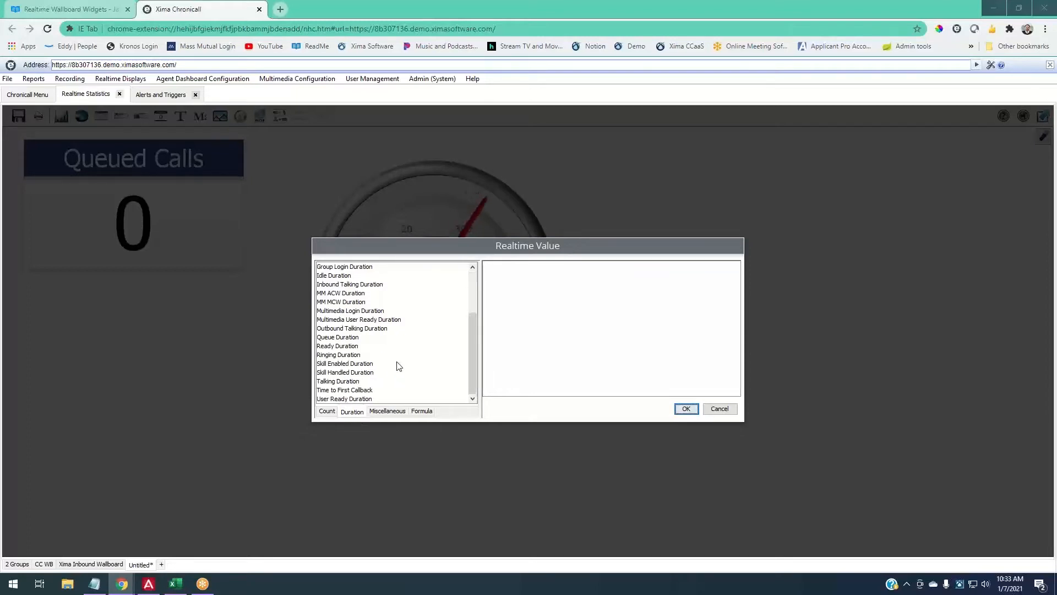
left_click(346, 338)
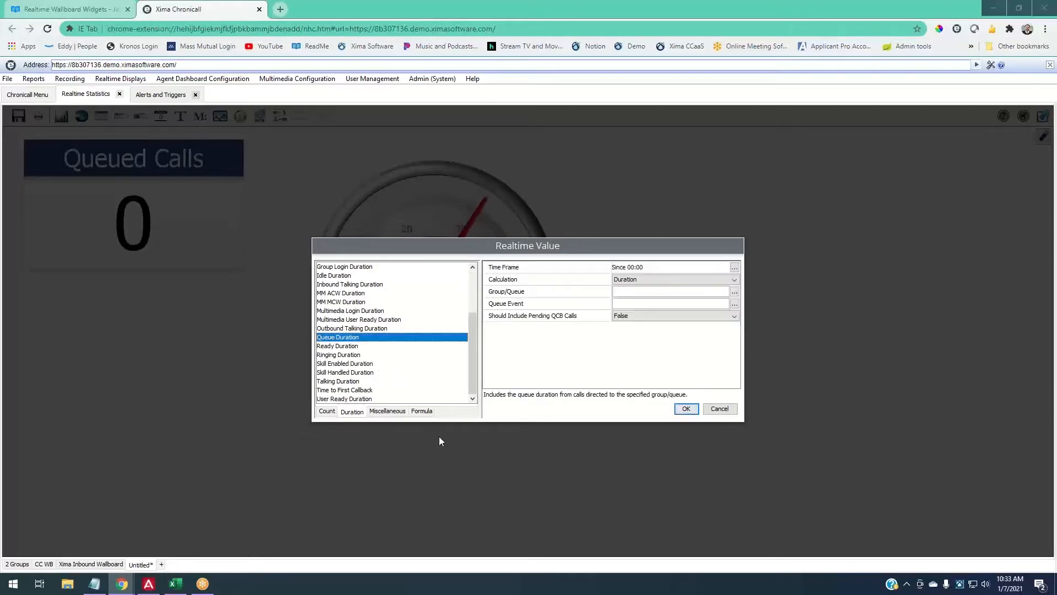
left_click(622, 282)
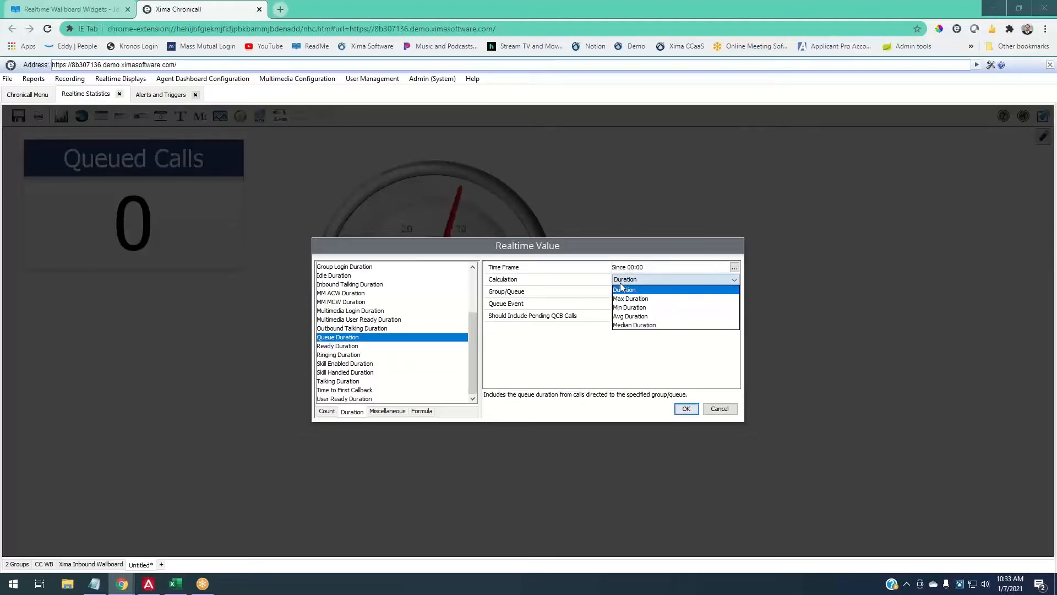
- Keep Duration as the calculation and set the Queue Duration time frame to Now
left_click(622, 290)
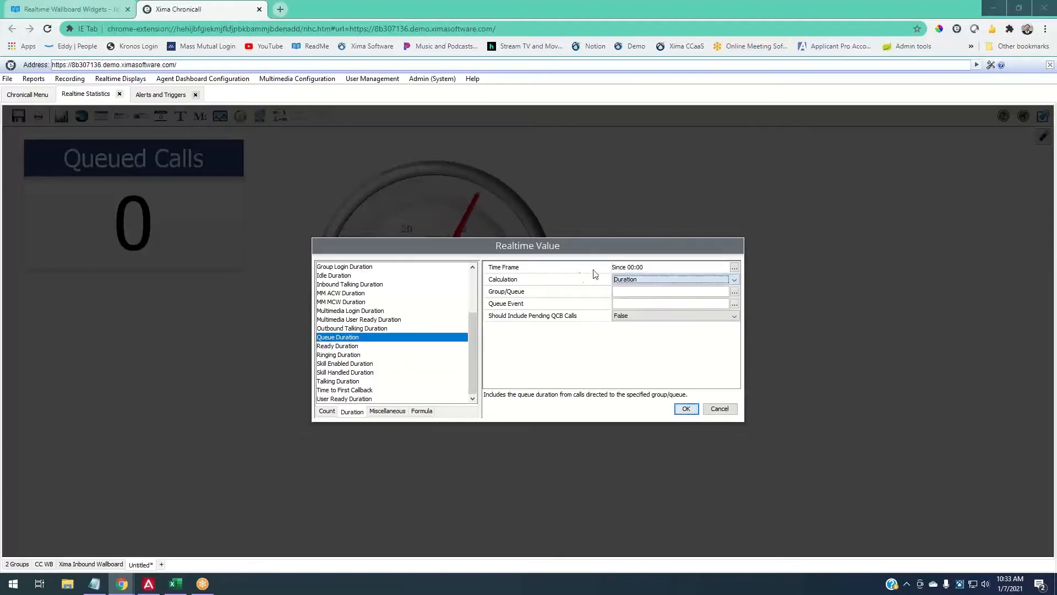
left_click(734, 267)
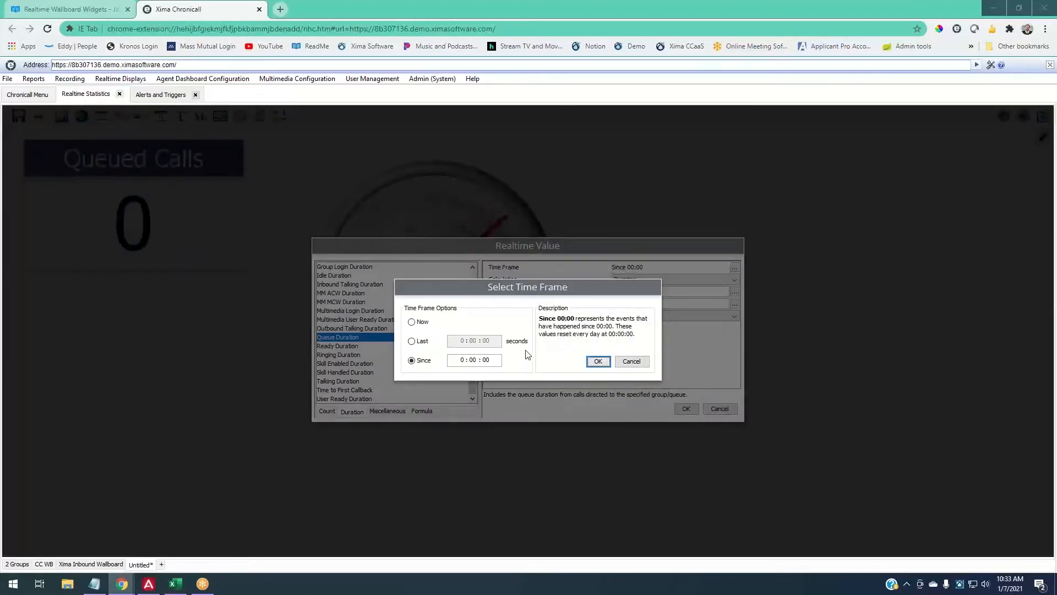
left_click(422, 323)
left_click(424, 360)
left_click(416, 342)
left_click(412, 323)
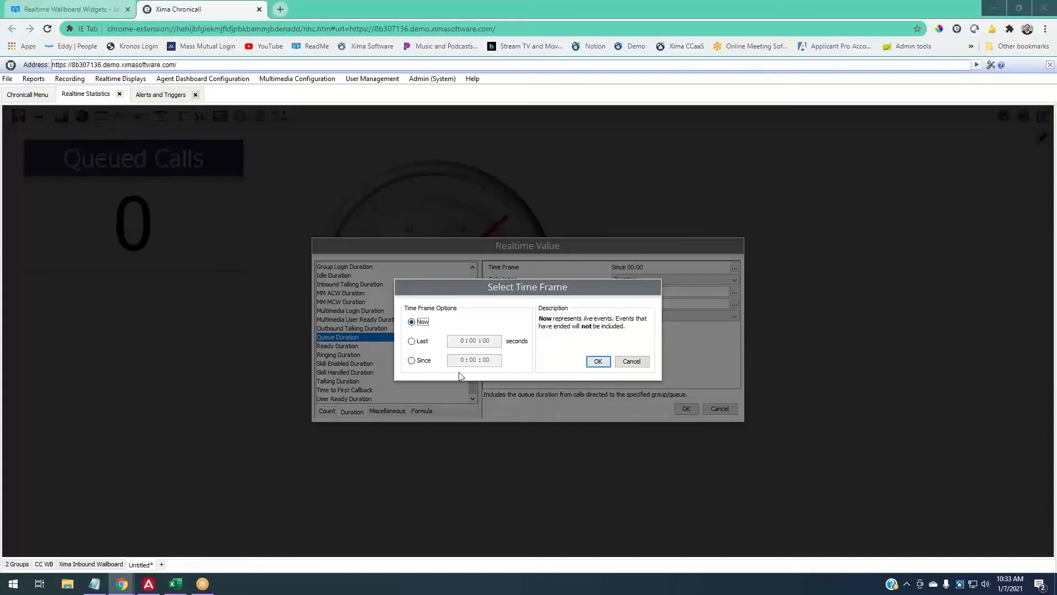
left_click(601, 362)
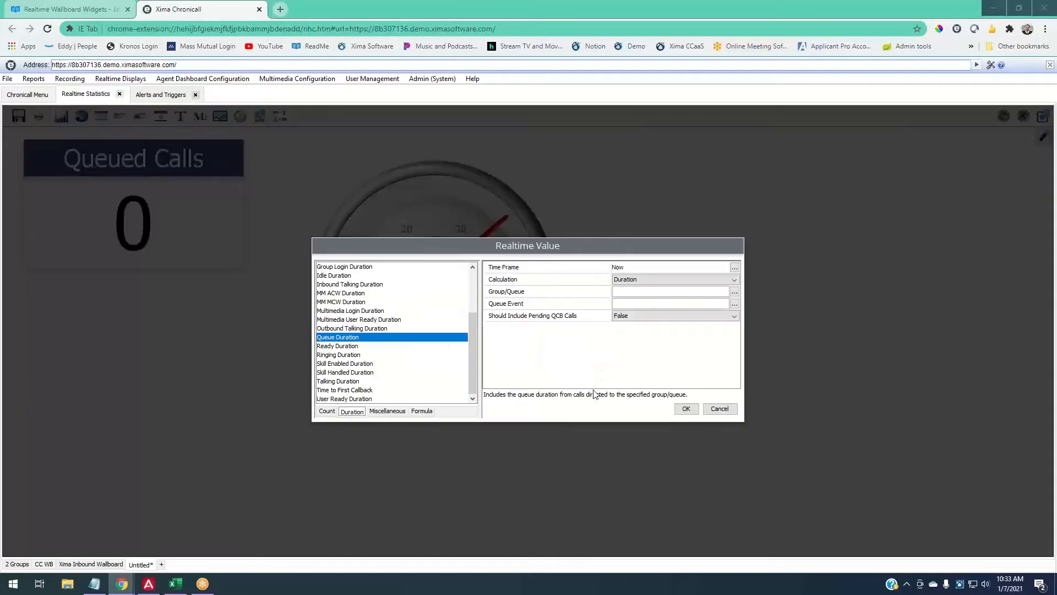
- Set the calculation to Max Duration, confirm it, and retitle the gauge 'Max Queue Duration'
left_click(651, 281)
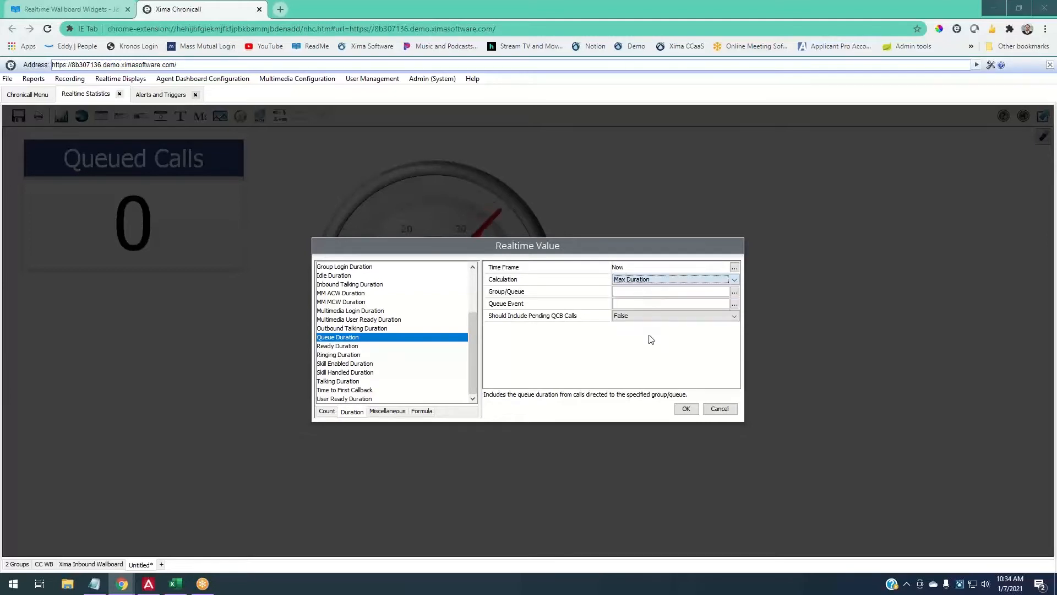
left_click(640, 302)
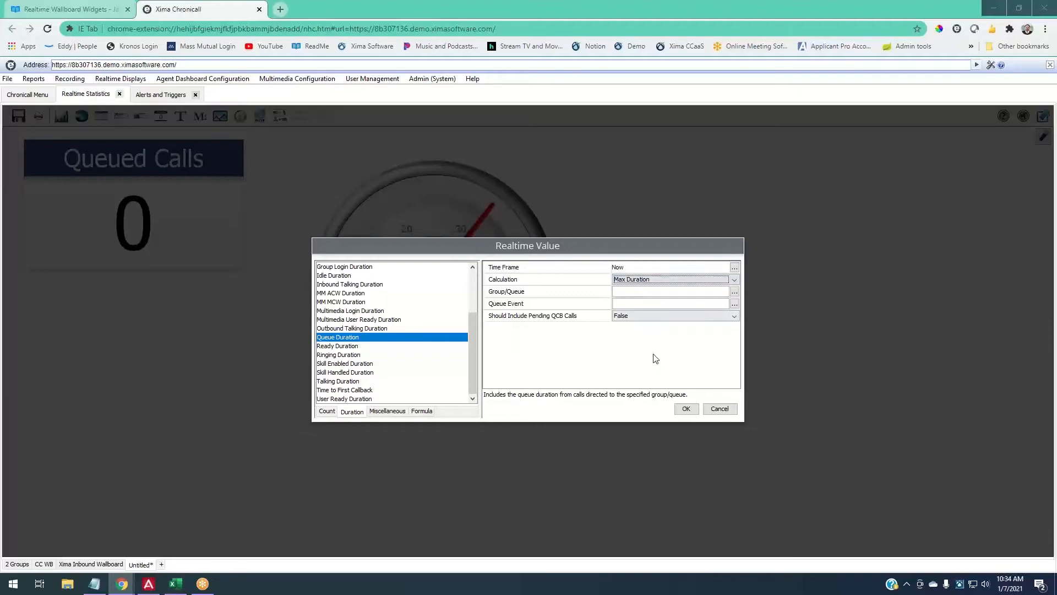
left_click(734, 293)
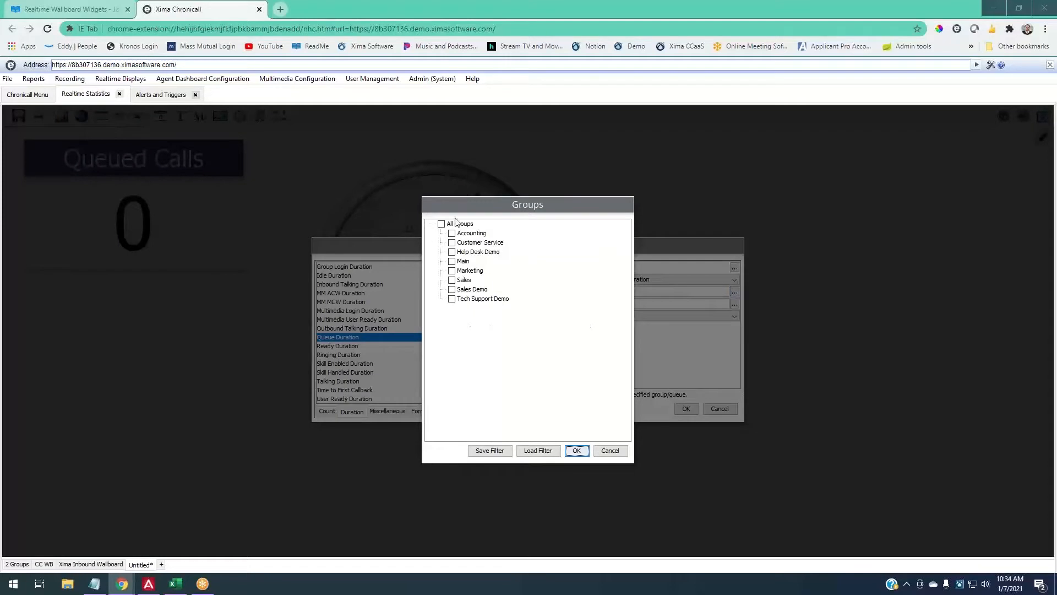
left_click(607, 451)
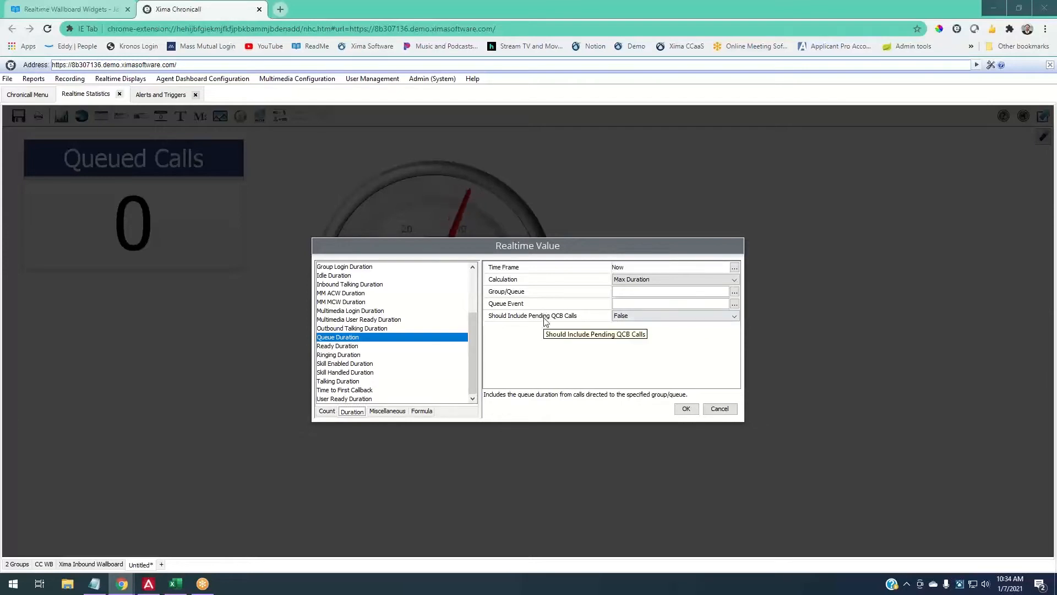
left_click(686, 408)
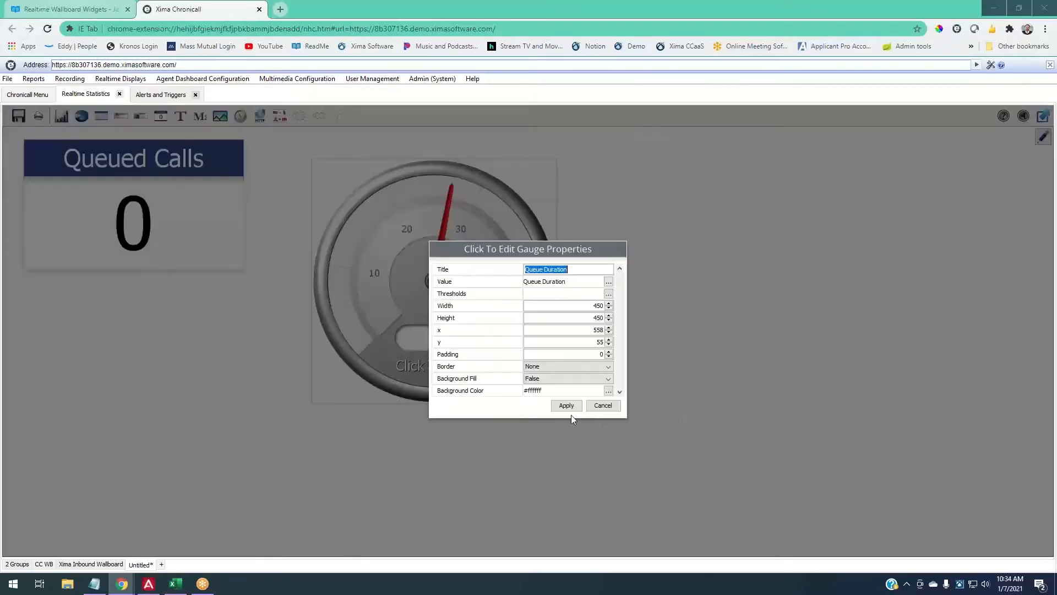
left_click(528, 270)
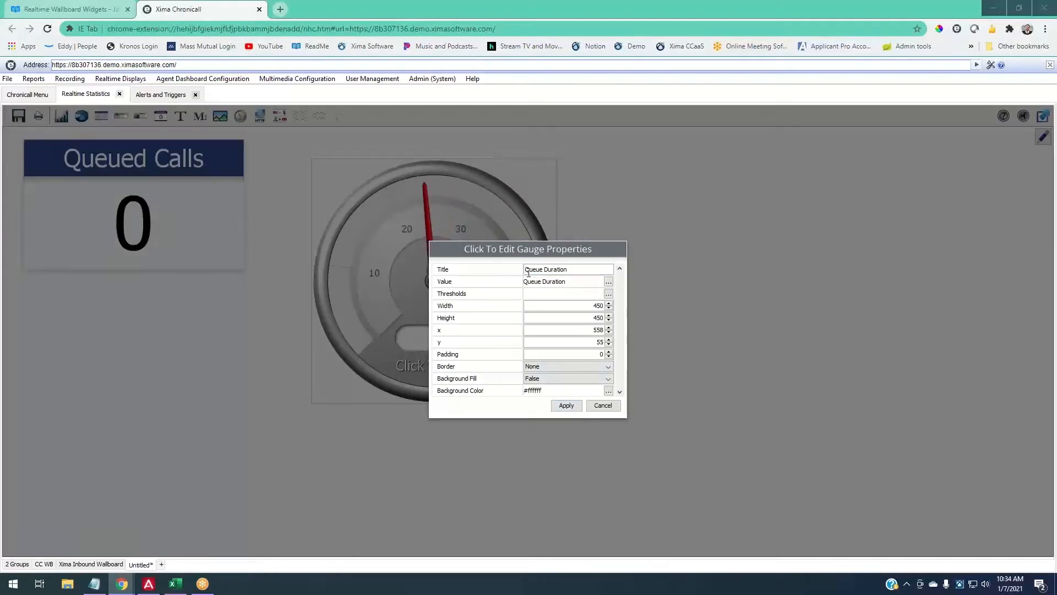
type("Max")
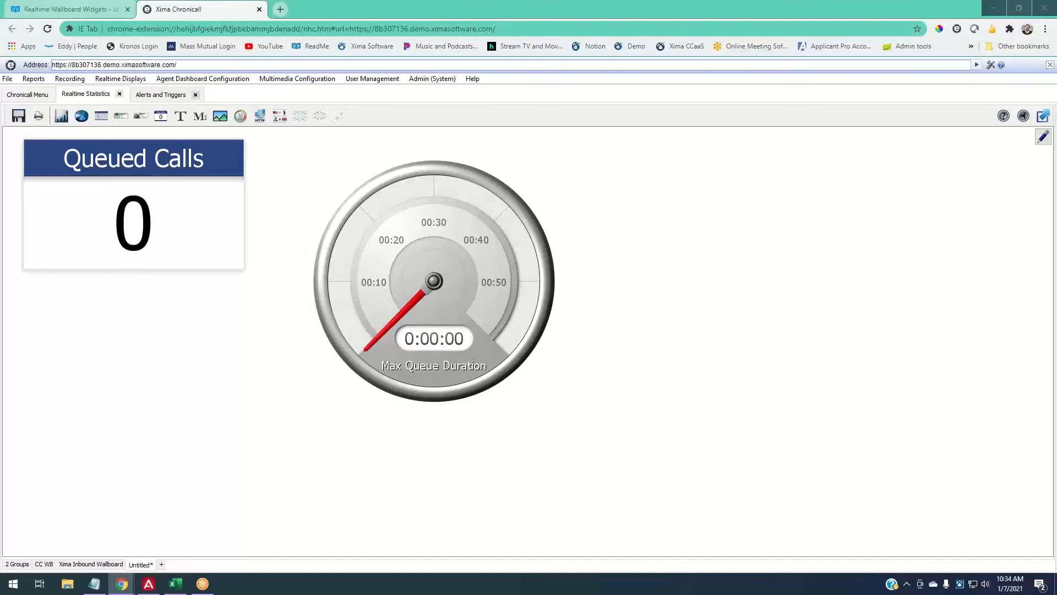
- Shrink the Max Queue Duration gauge and move it up beside Queued Calls
left_click(522, 292)
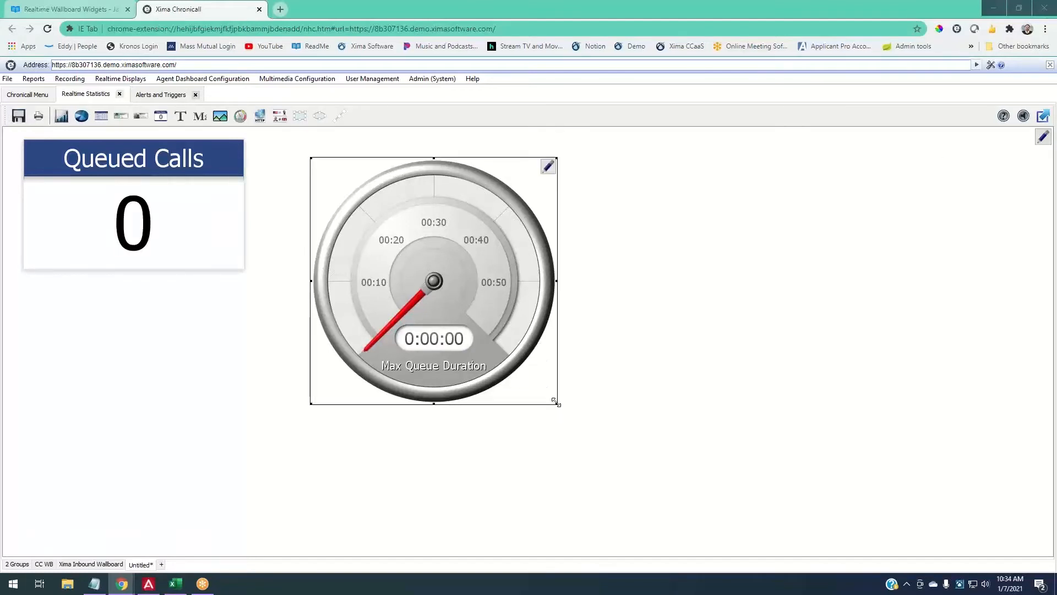
left_click_drag(556, 403, 484, 330)
left_click_drag(422, 257, 382, 226)
left_click(524, 245)
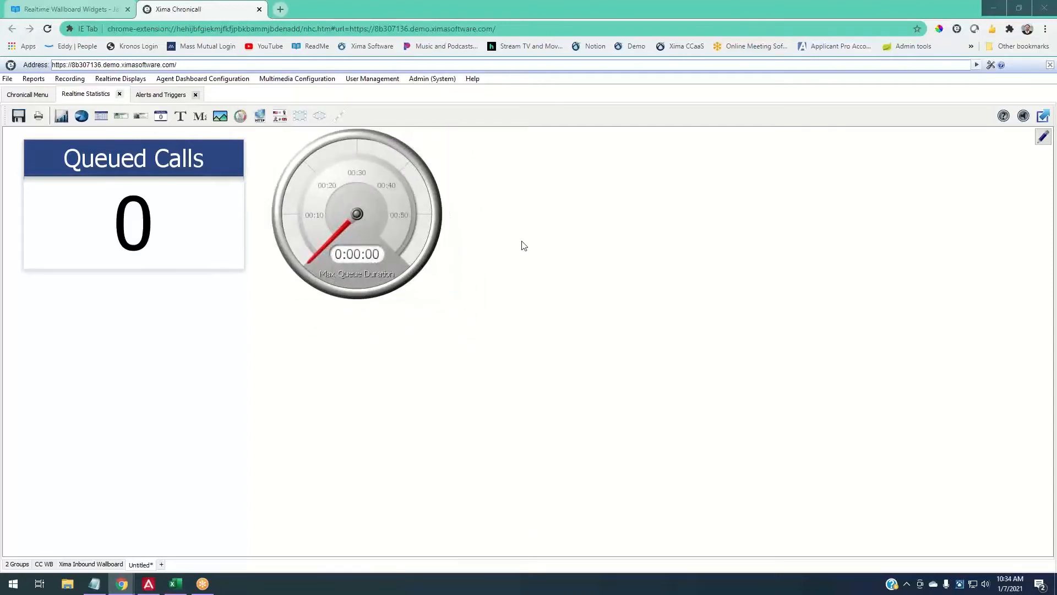
- Reconfirm the Queued Calls value and its chosen group, then apply the widget properties
left_click(88, 225)
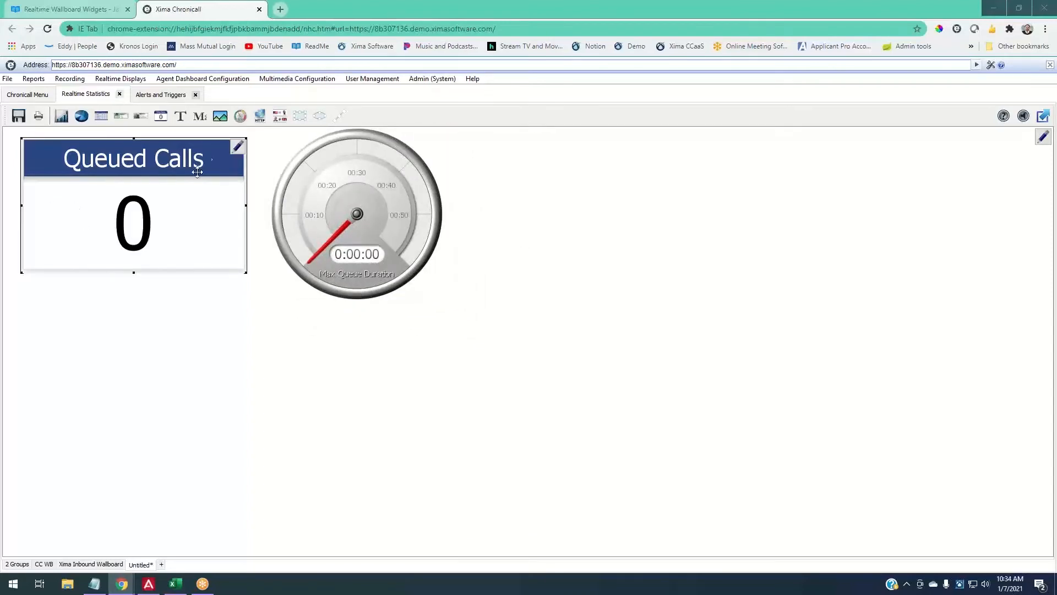
left_click(237, 149)
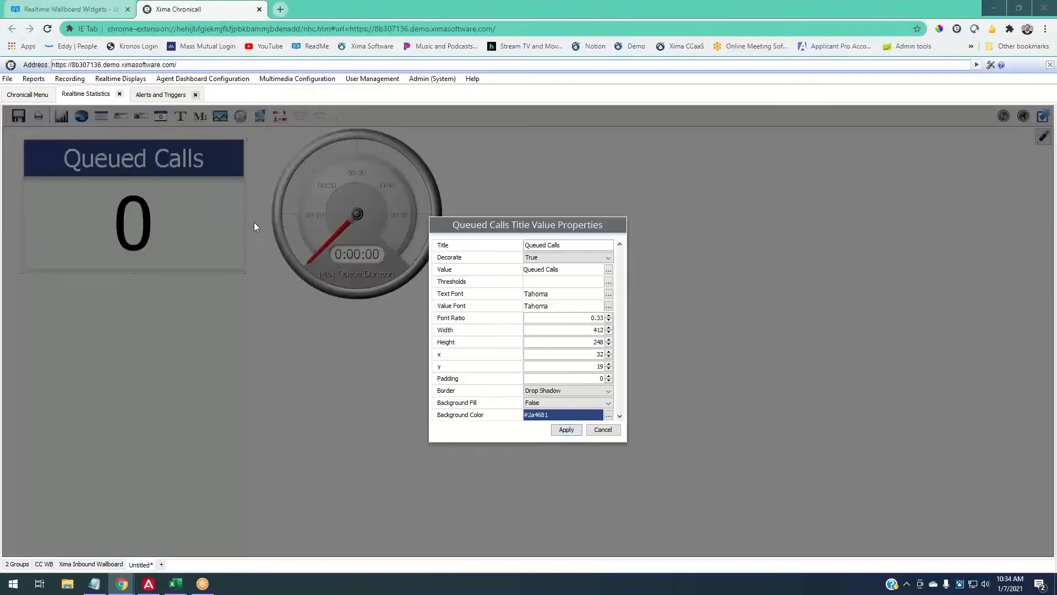
left_click(608, 269)
left_click(735, 293)
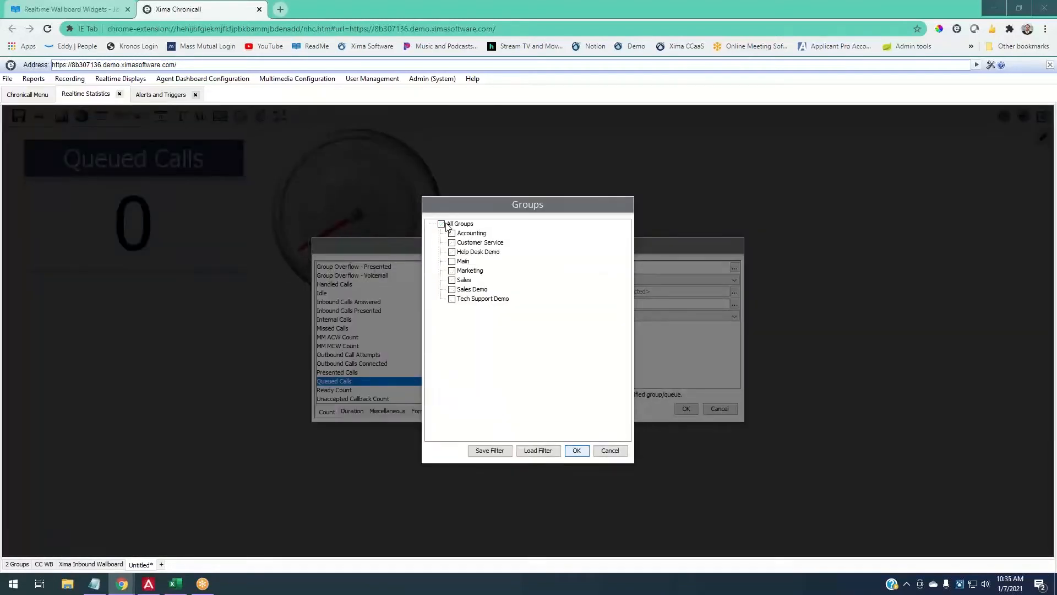
left_click(576, 450)
left_click(686, 408)
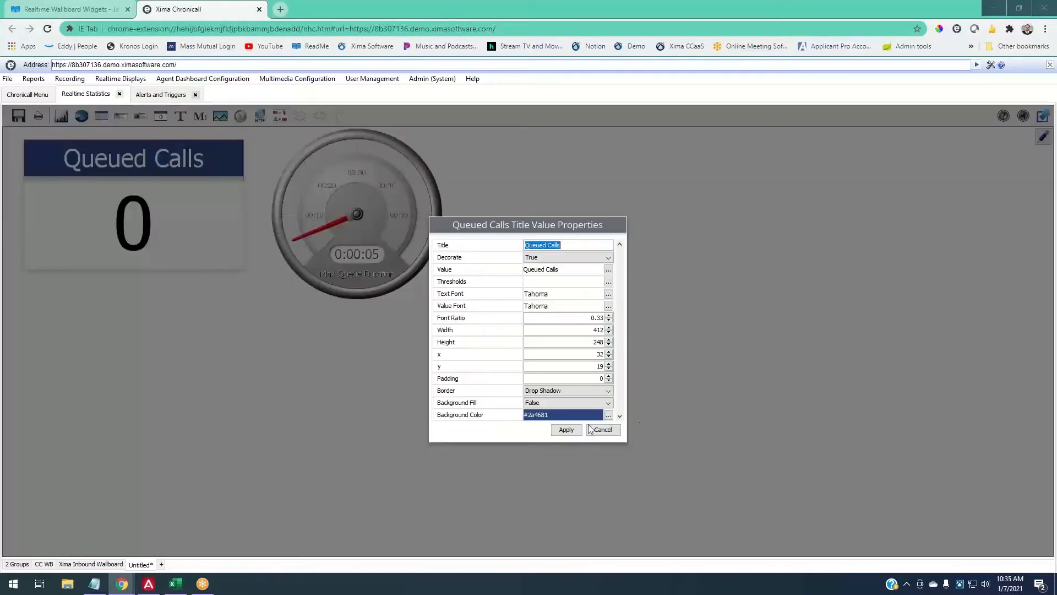
left_click(600, 427)
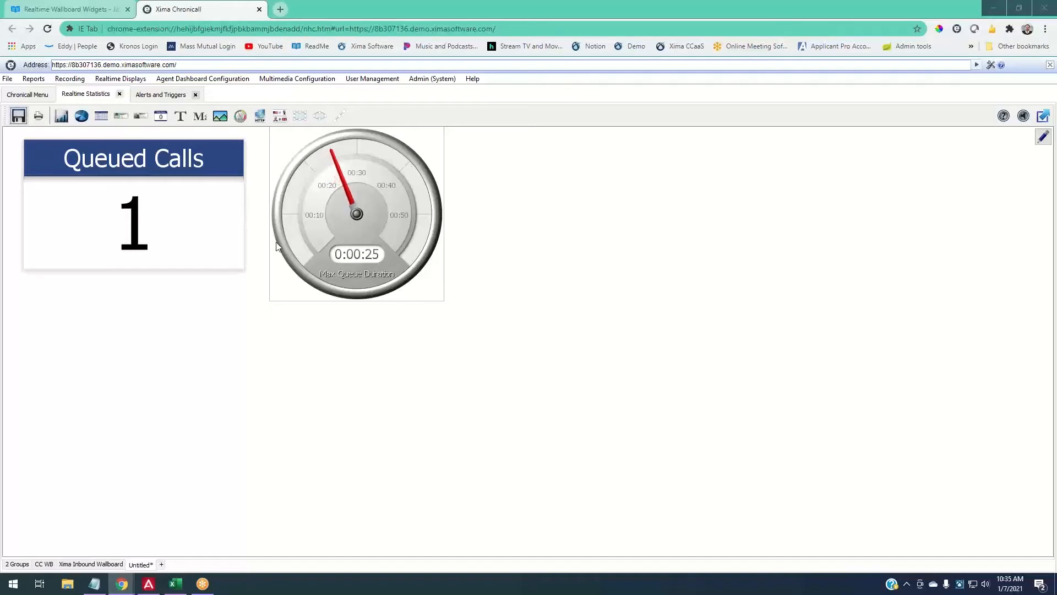
- Set the gauge thresholds to yellow at 0:01:00 and red at 0:02:00, and apply
double_click(362, 180)
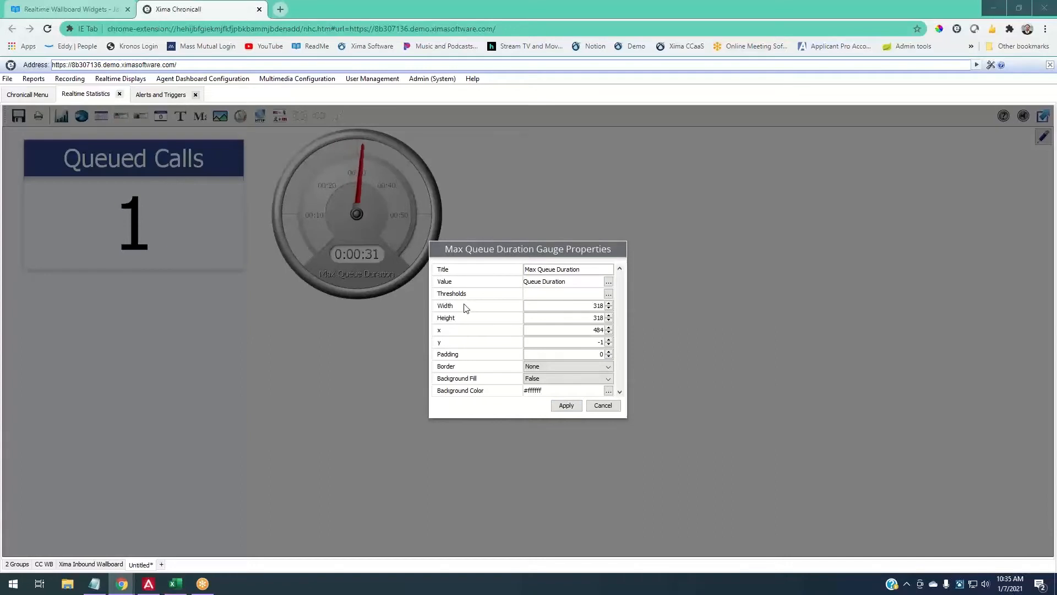
left_click(608, 294)
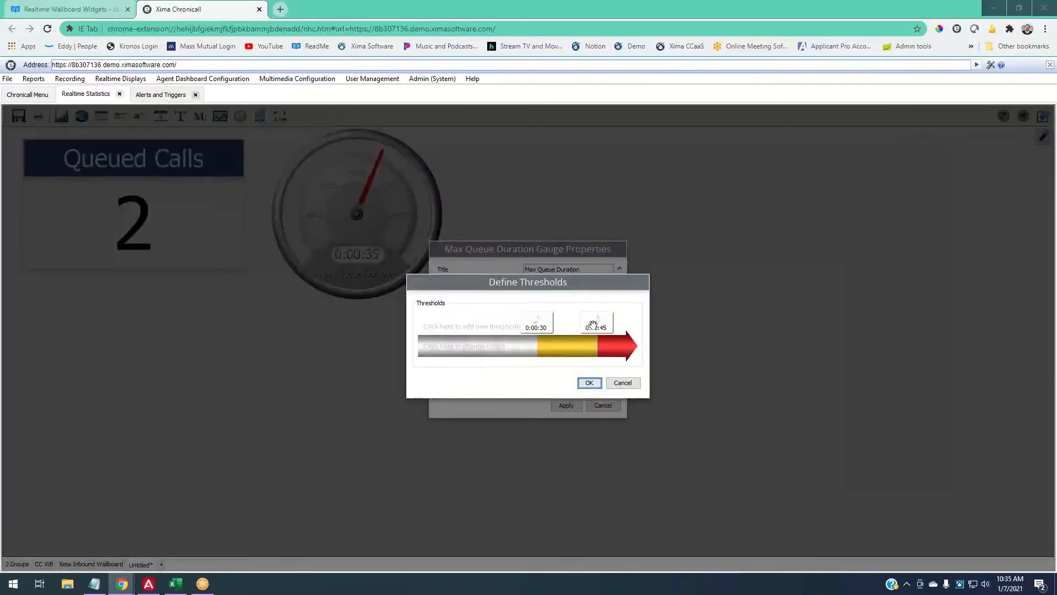
mouse_move(593, 325)
left_mouse_down()
mouse_move(616, 325)
mouse_move(557, 315)
left_mouse_up()
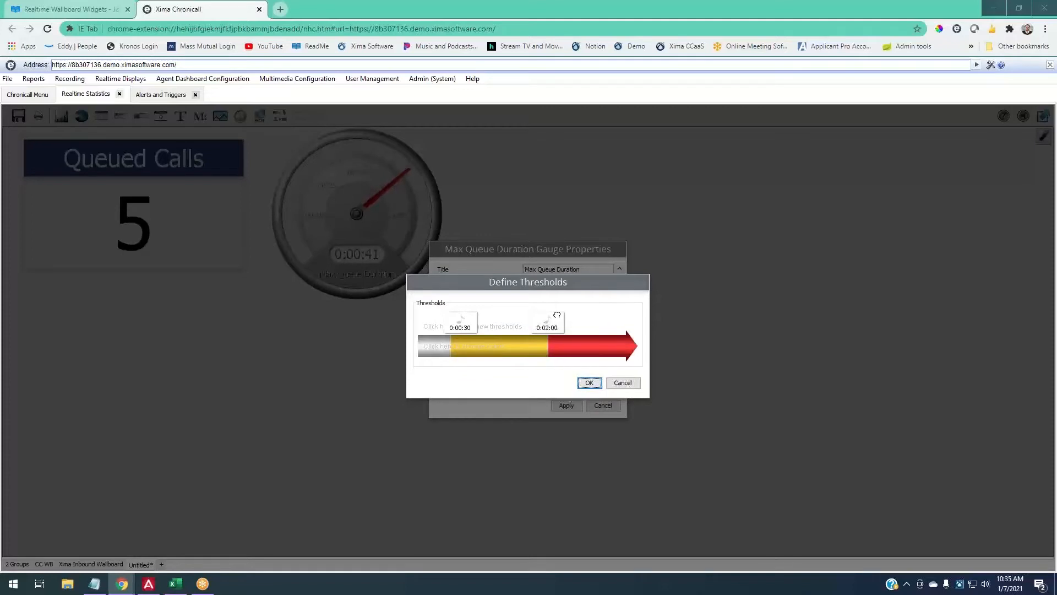
left_click_drag(472, 314, 519, 315)
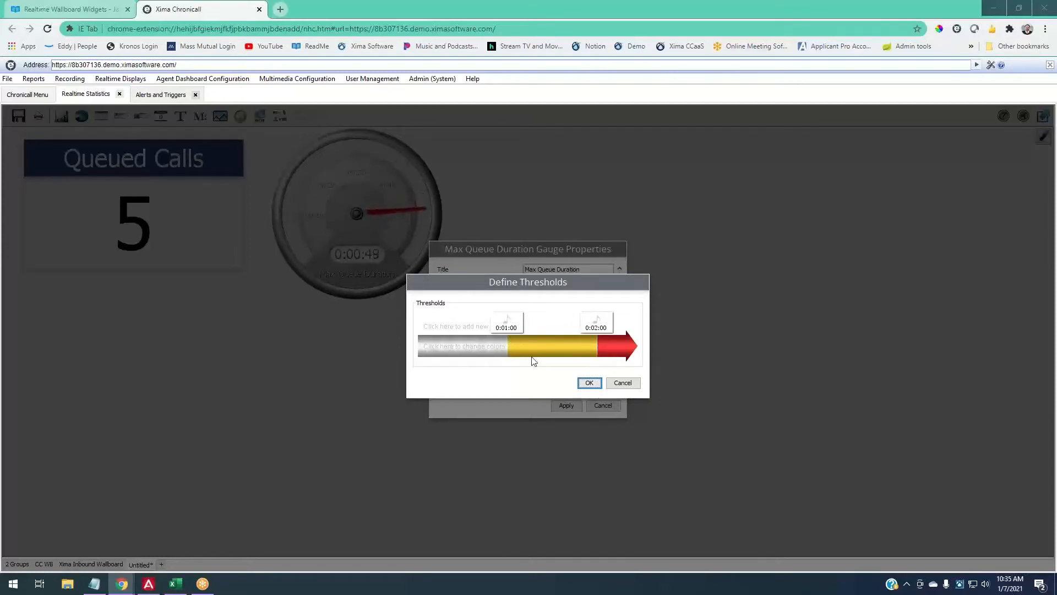
left_click(589, 382)
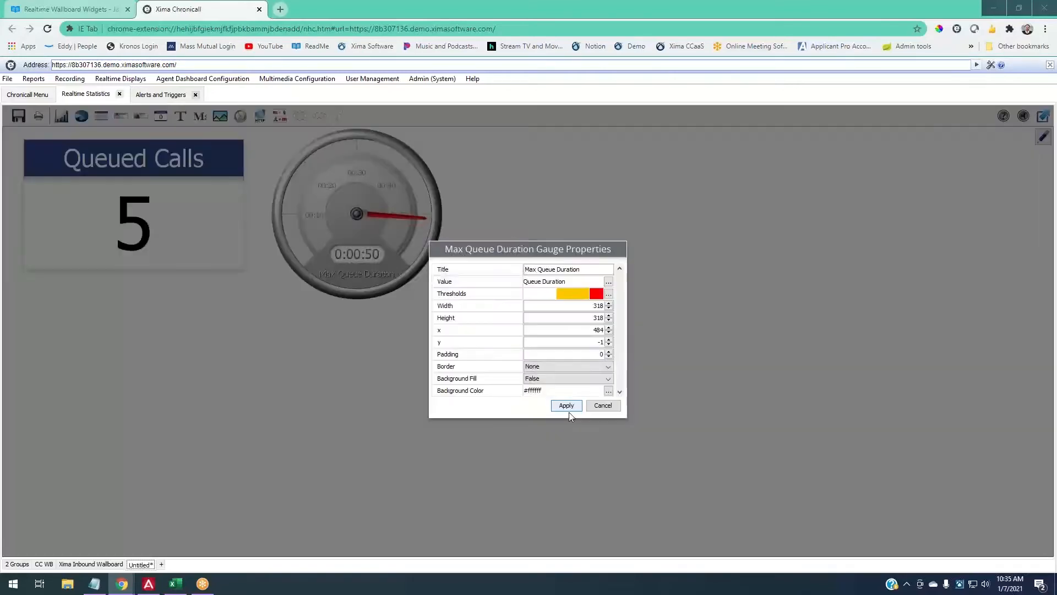
left_click(569, 411)
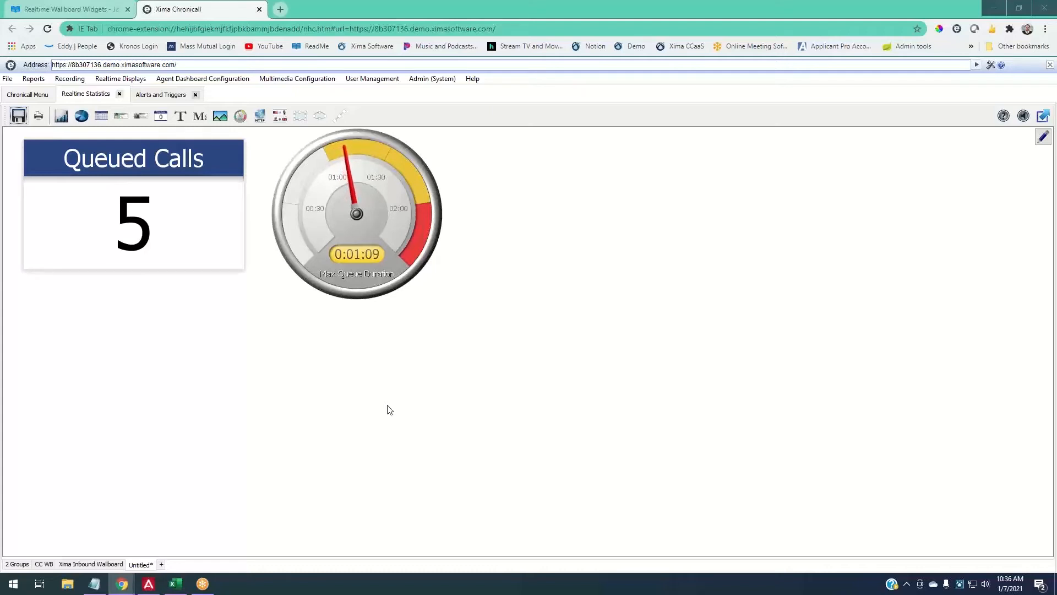
- Shift the Max Queue Duration gauge slightly up-left and pick the leaderboard widget tool
left_click(427, 239)
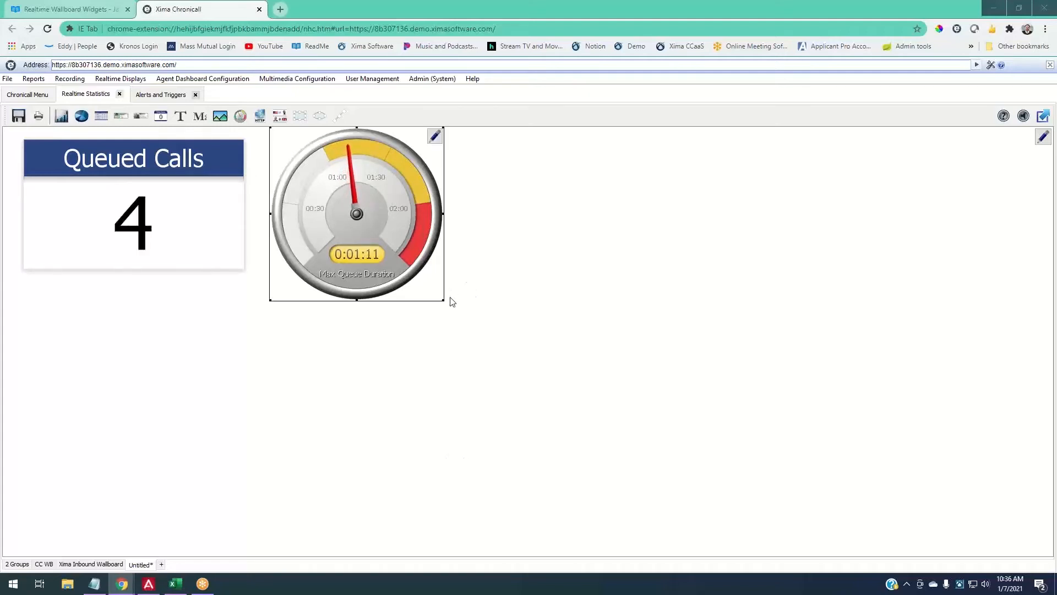
left_click_drag(445, 297, 437, 297)
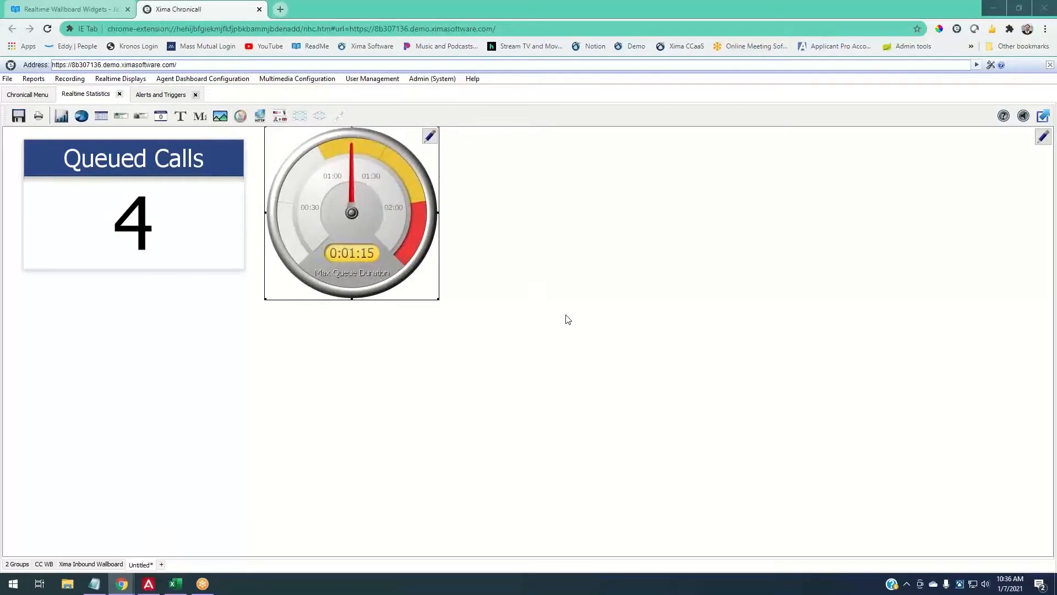
left_click(100, 116)
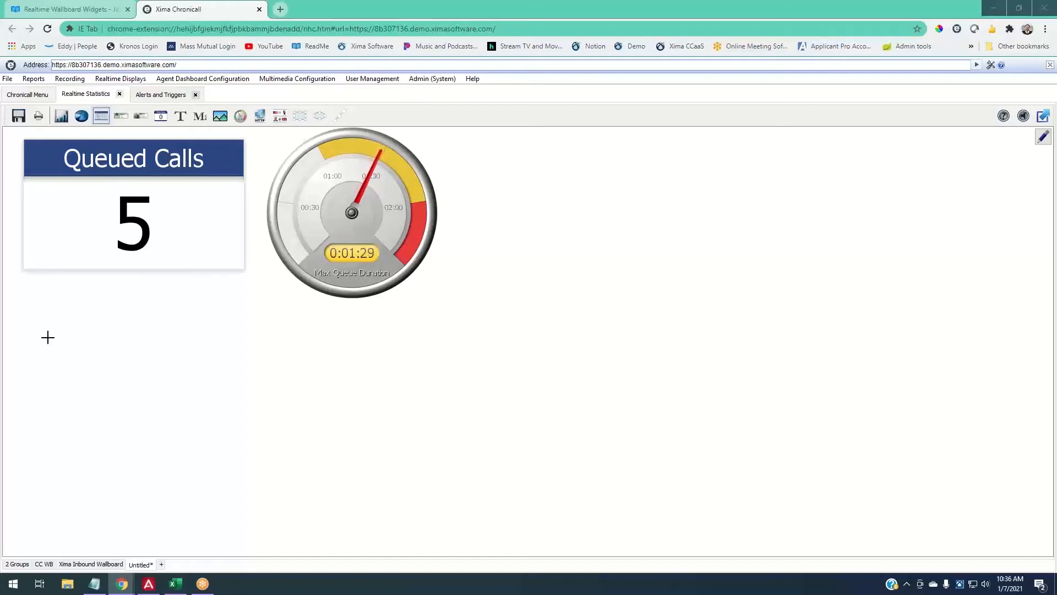
- Draw a leaderboard across the lower wallboard, keep category Agent, and open its empty Realtime Values list
left_click_drag(47, 339, 630, 549)
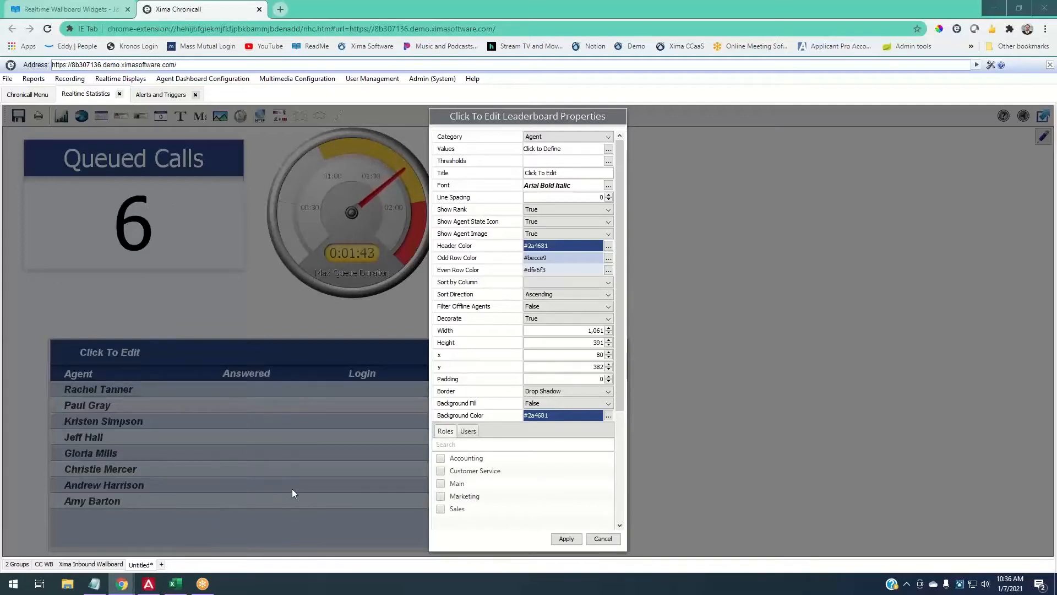
left_click(551, 139)
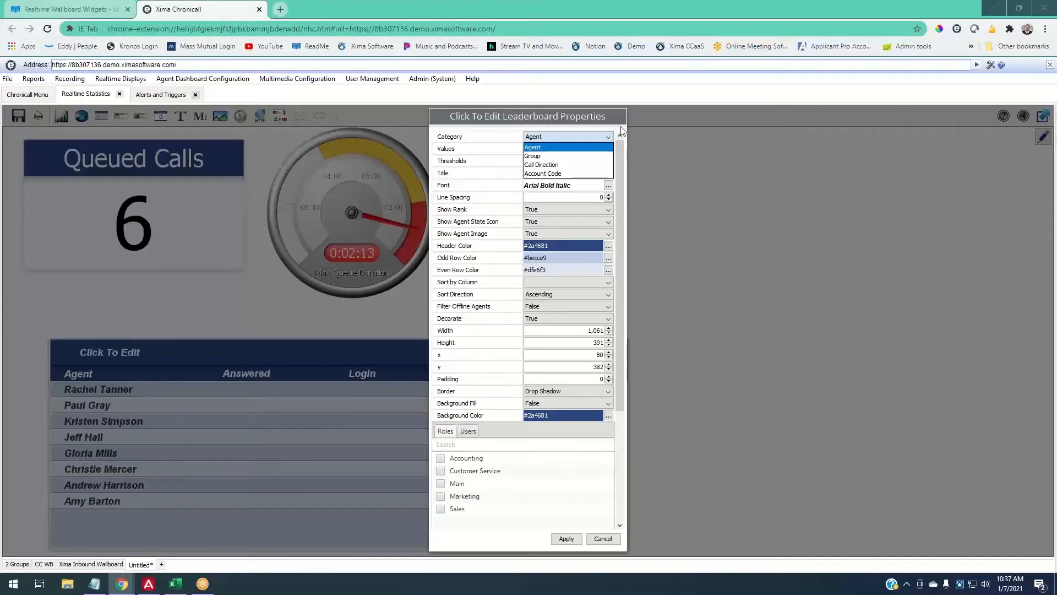
left_click(572, 147)
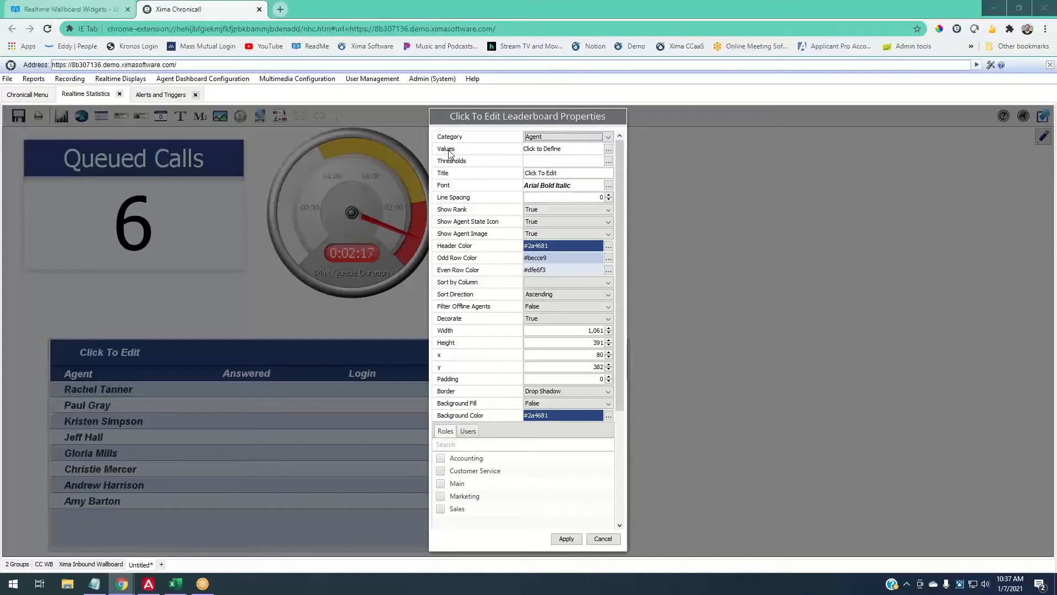
left_click(607, 150)
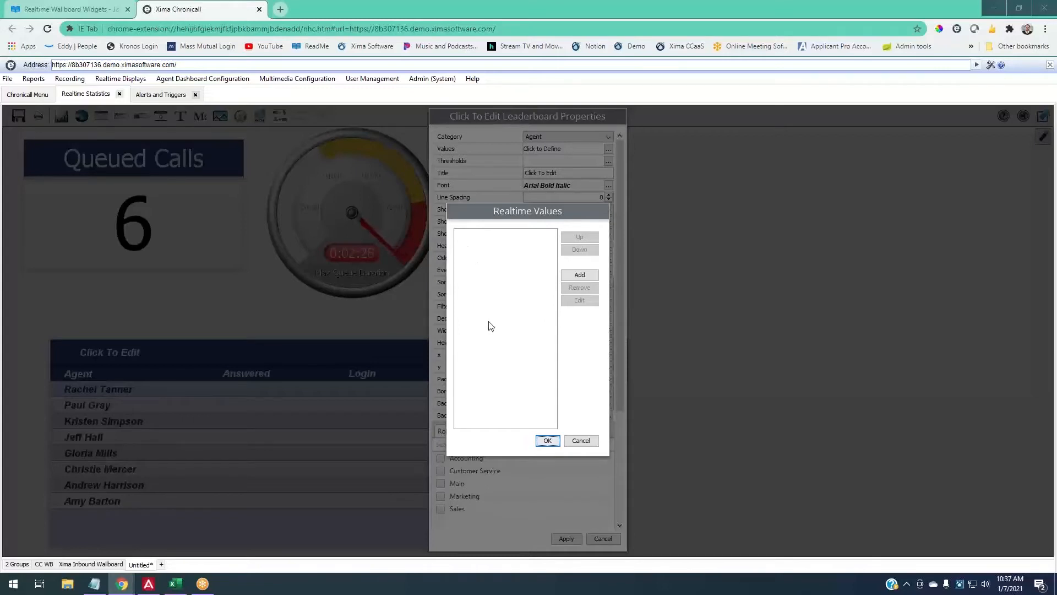
- Add a Miscellaneous Agent State value to the leaderboard, retitled 'State'
left_click(585, 275)
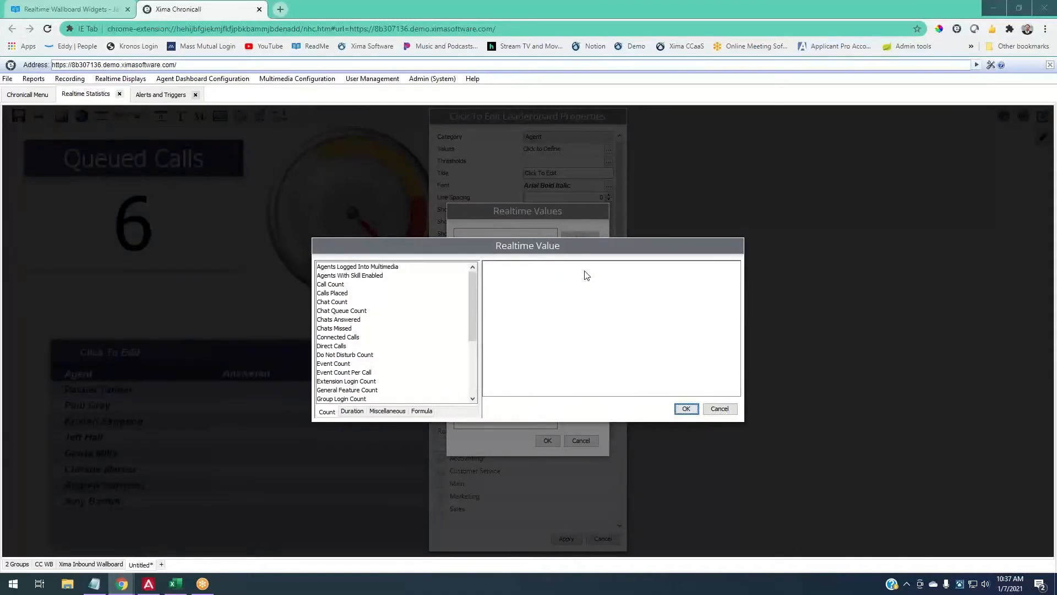
left_click(401, 415)
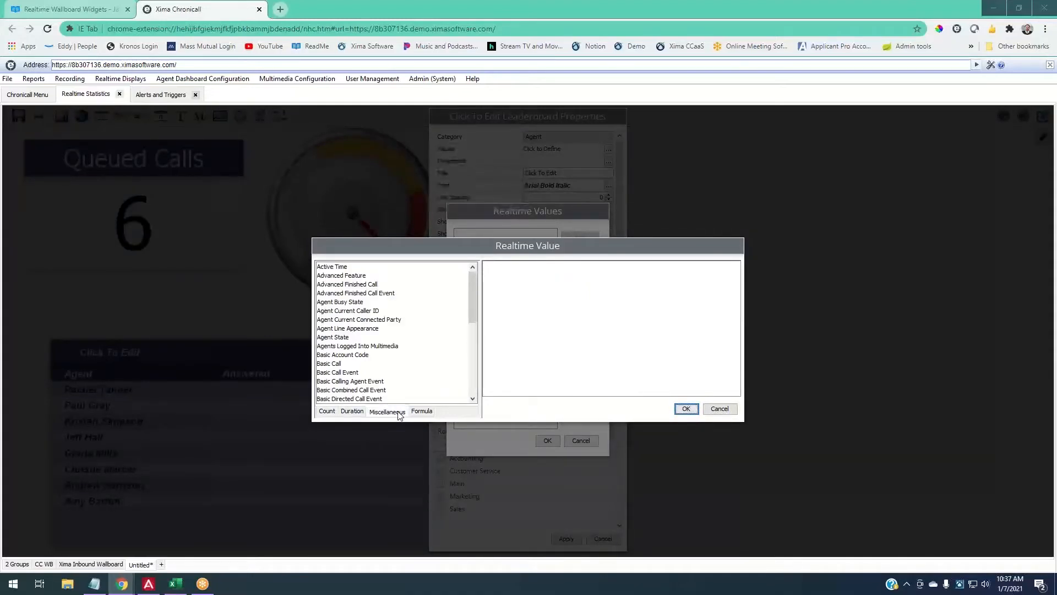
left_click(336, 337)
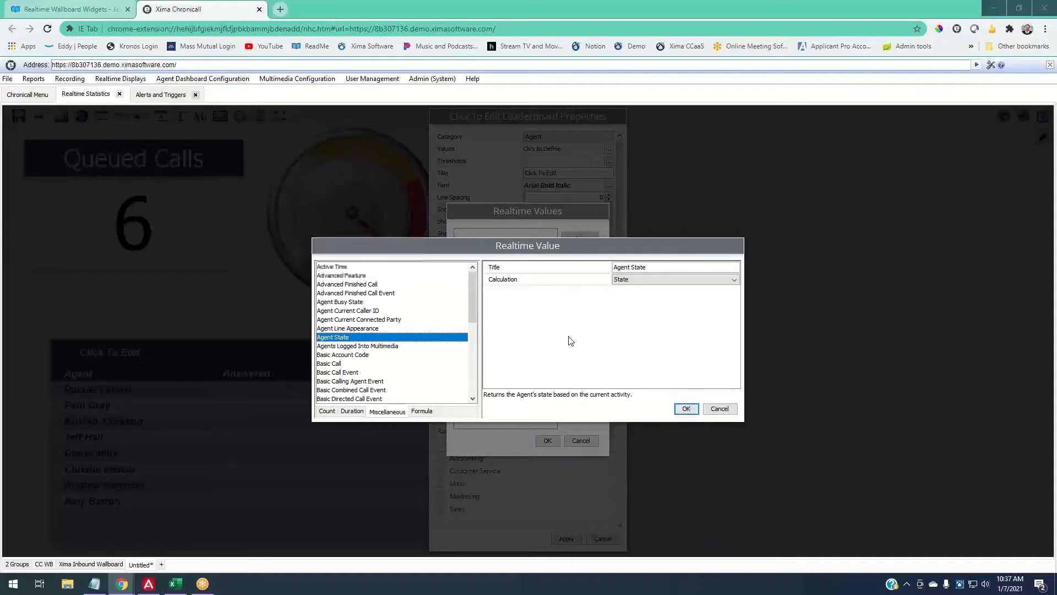
left_click_drag(613, 267, 632, 268)
key("BackSpace")
left_click(686, 408)
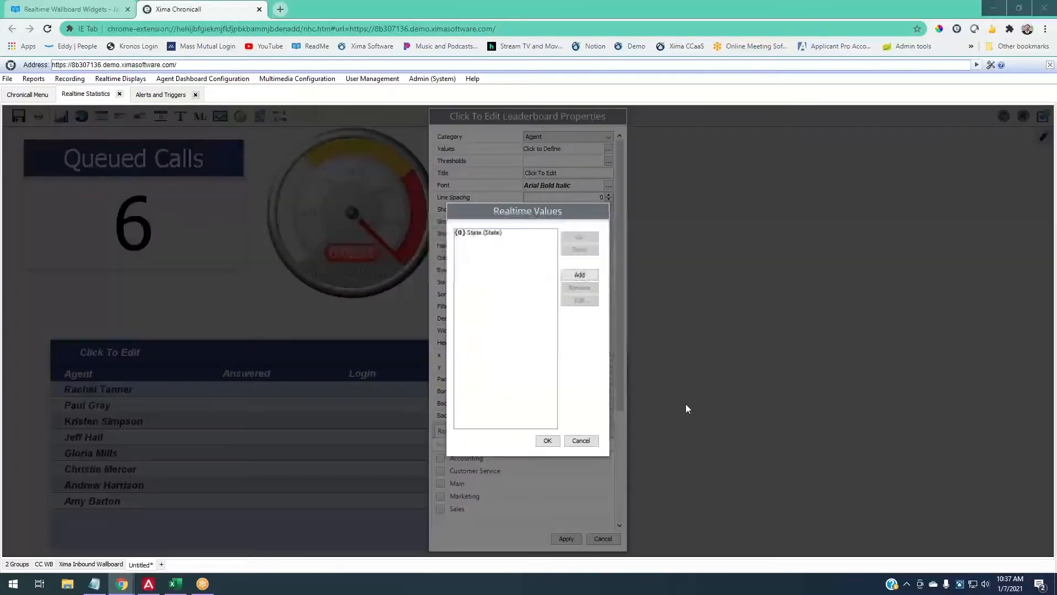
- Add a second Agent State value titled 'Time in State' with calculation Time In State
left_click(573, 281)
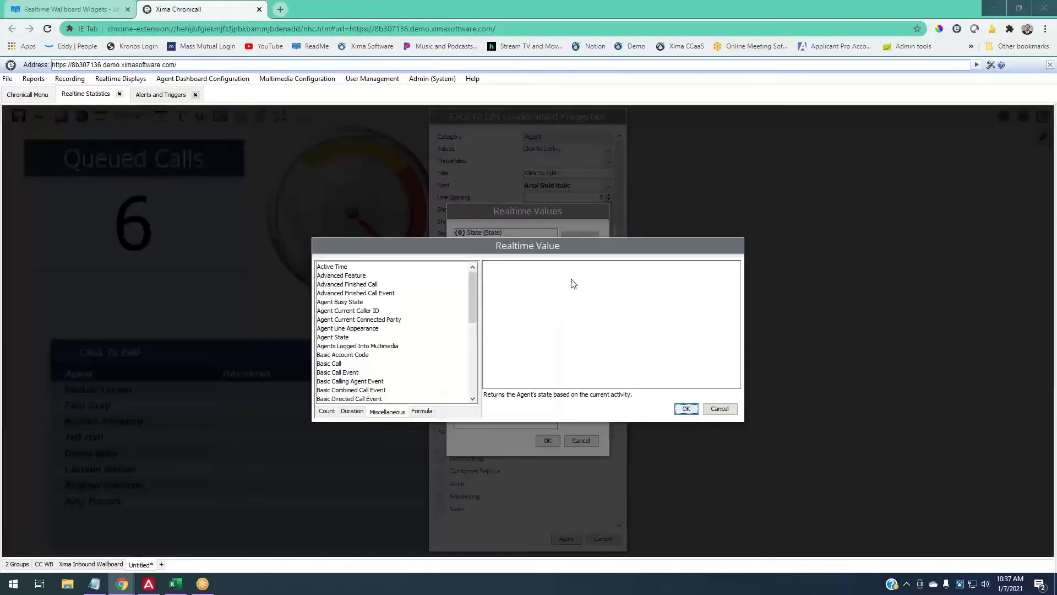
left_click(345, 337)
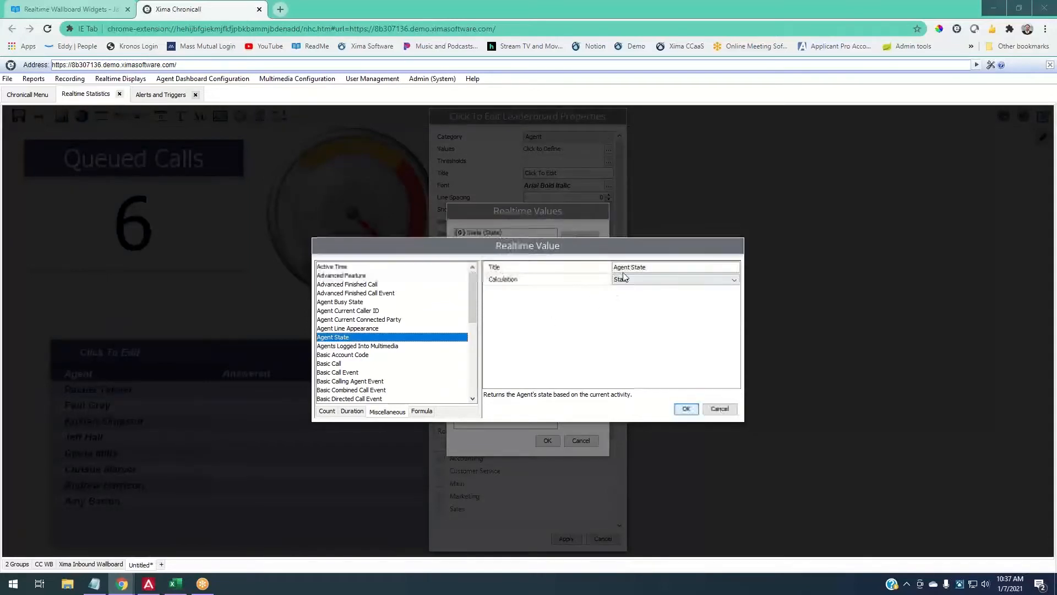
triple_click(626, 266)
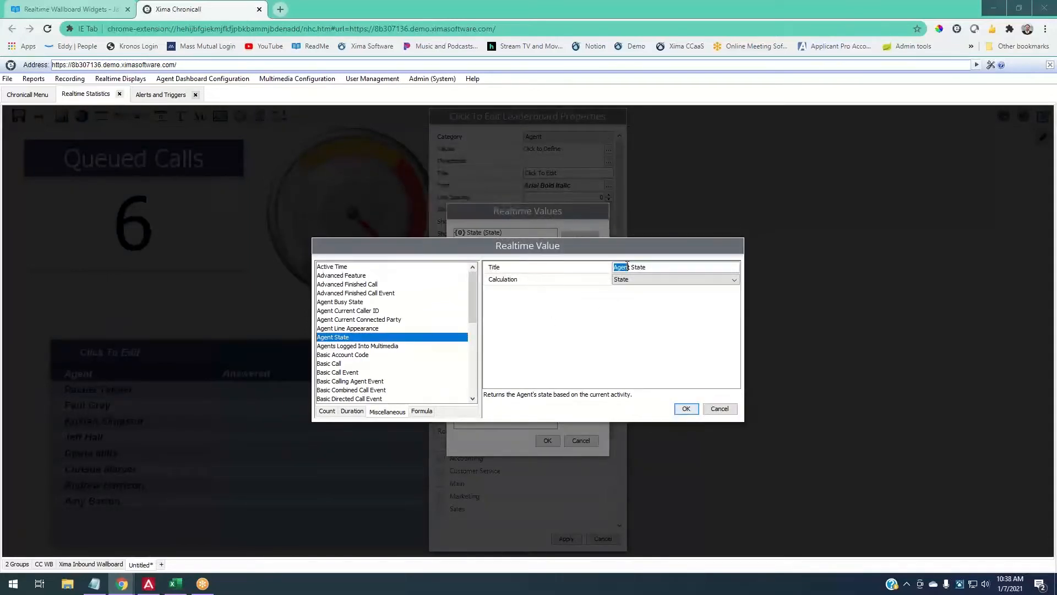
type("Tim")
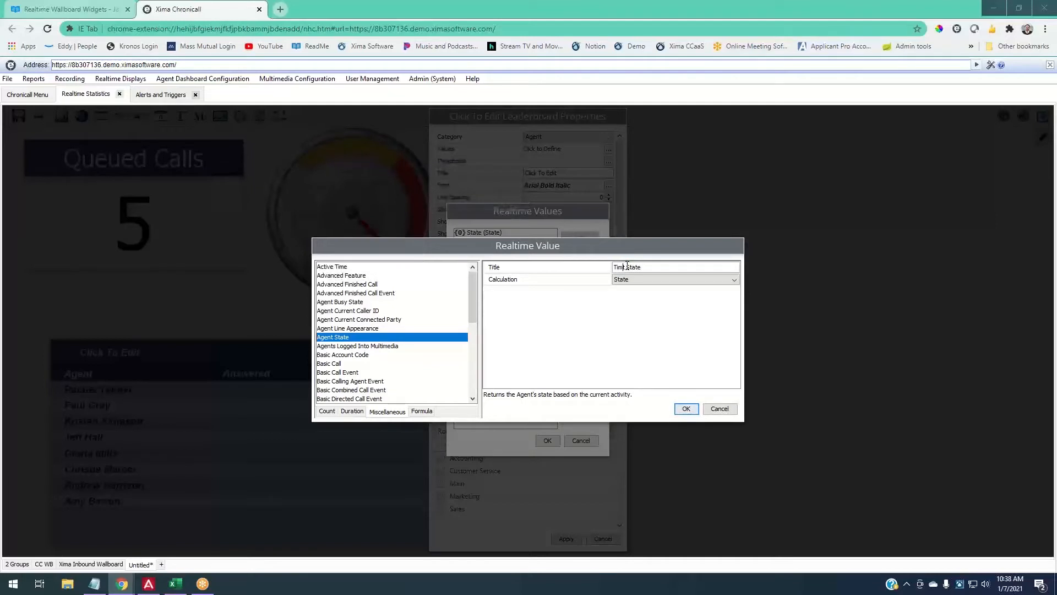
type("e in")
left_click(629, 279)
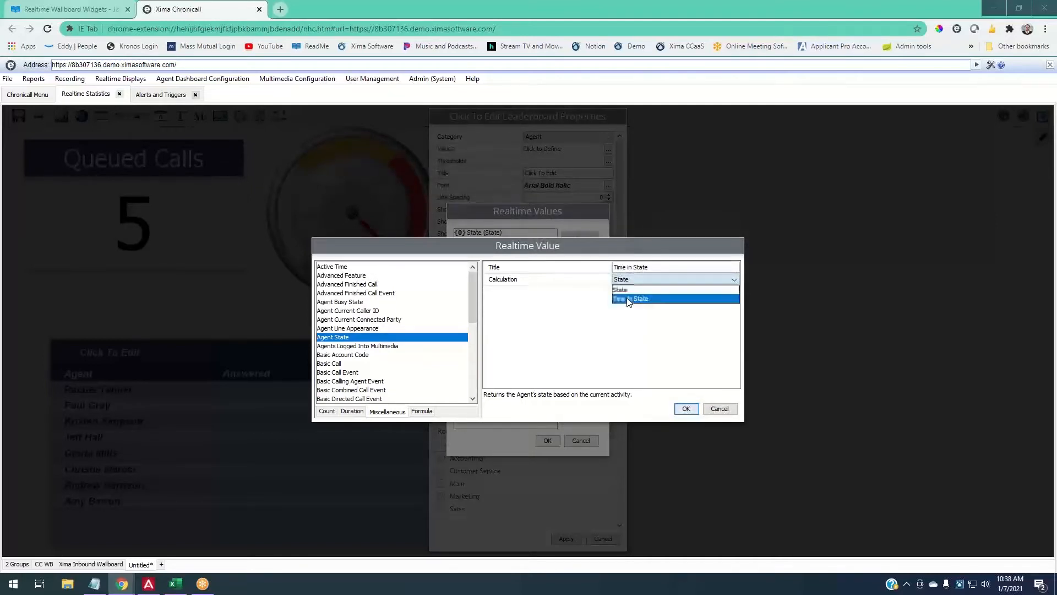
left_click(630, 302)
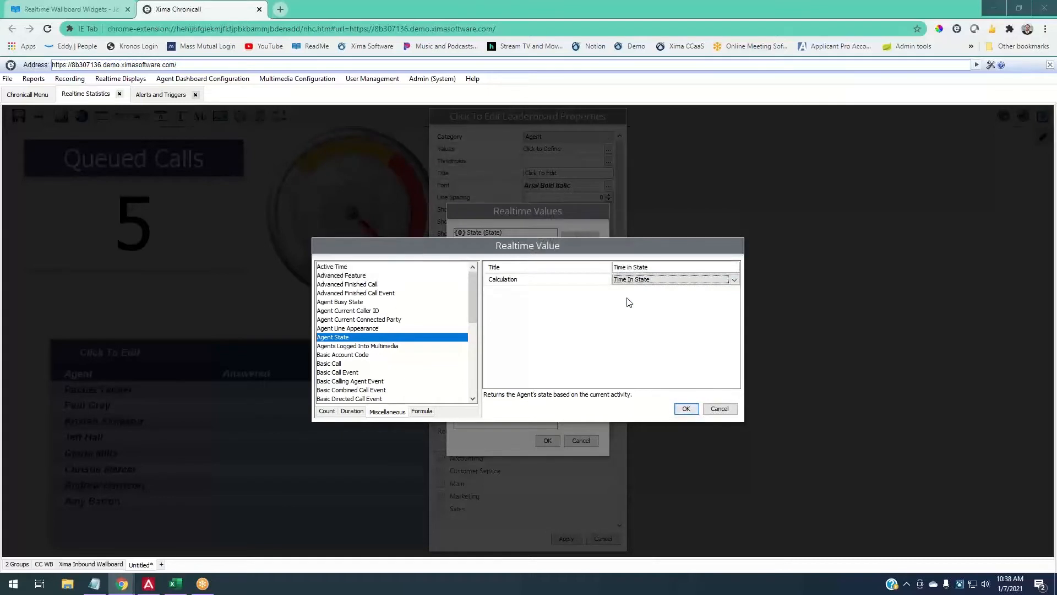
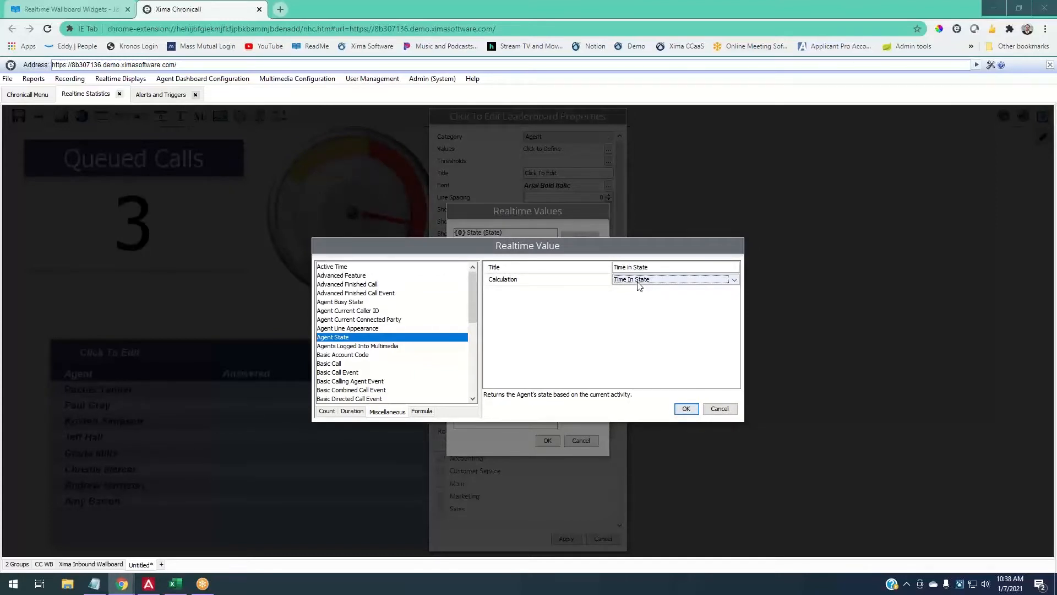
- Confirm the Time in State value and begin adding another realtime value
left_click(694, 410)
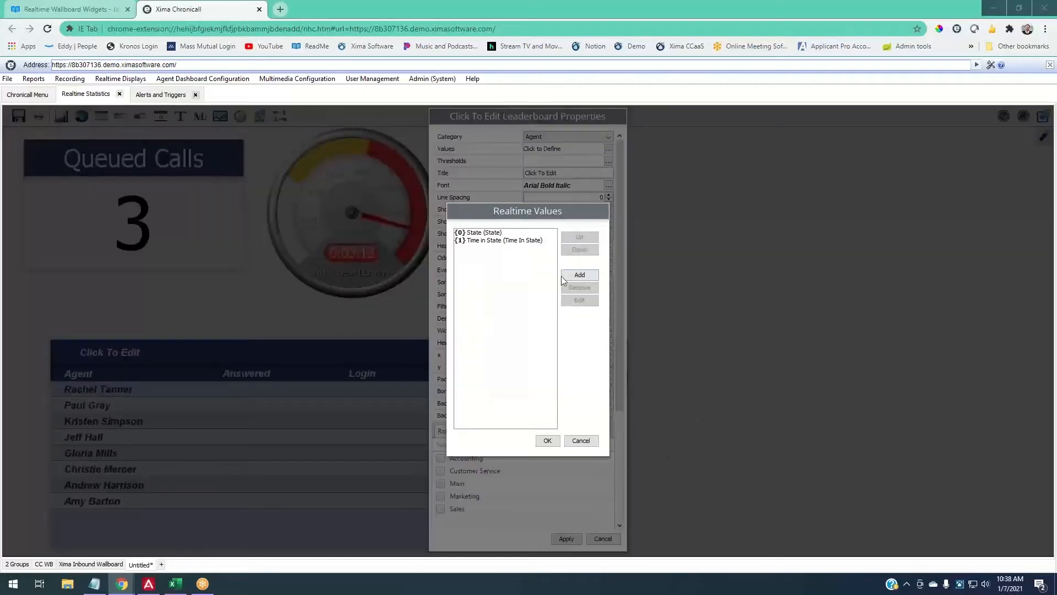
left_click(578, 275)
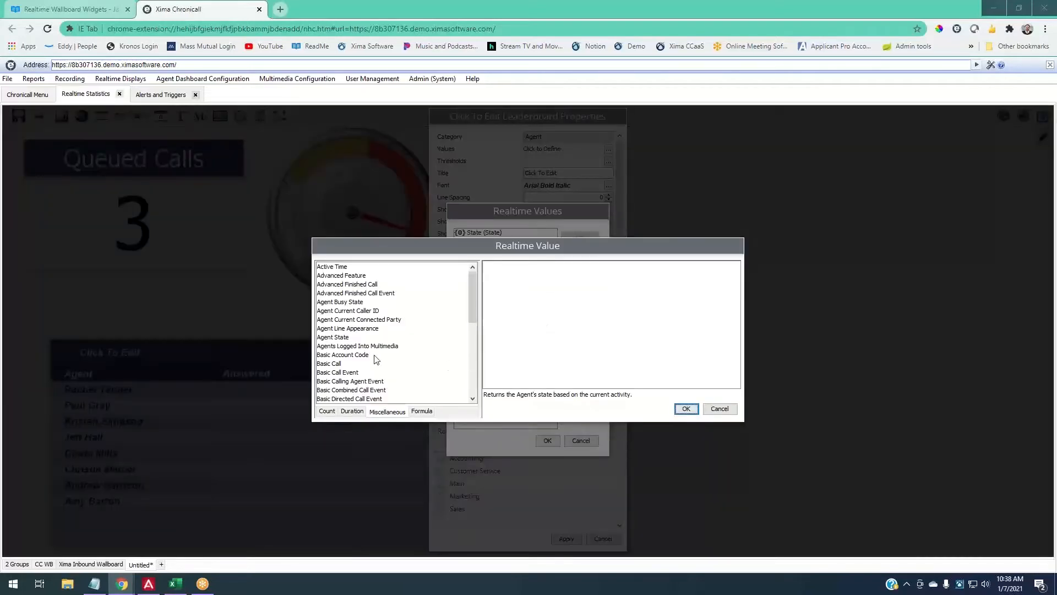
- Pick Group Login Count from the Count realtime values
left_click(327, 411)
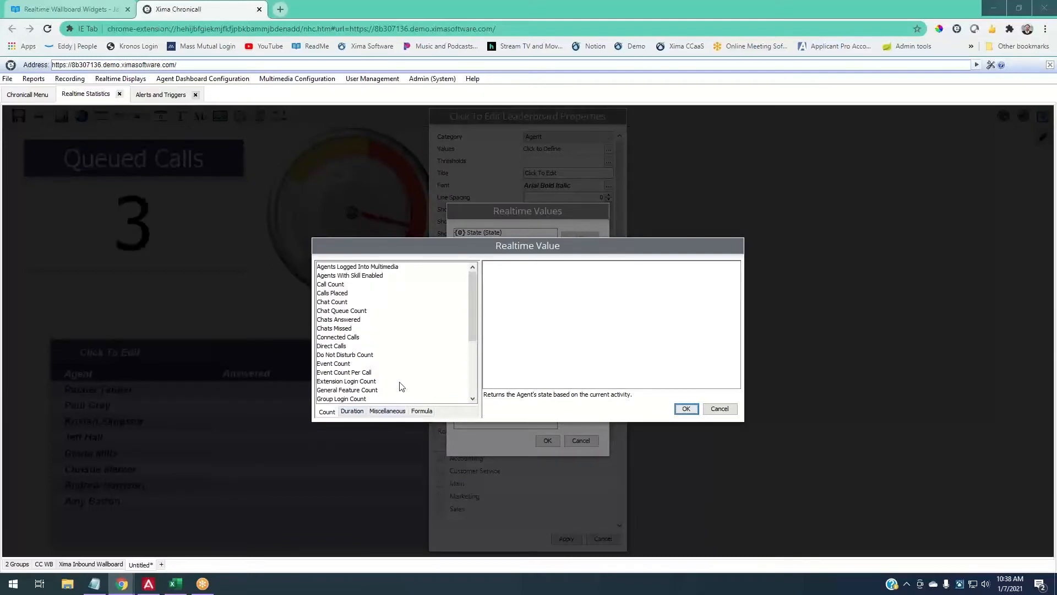
scroll(403, 386, "down", 1)
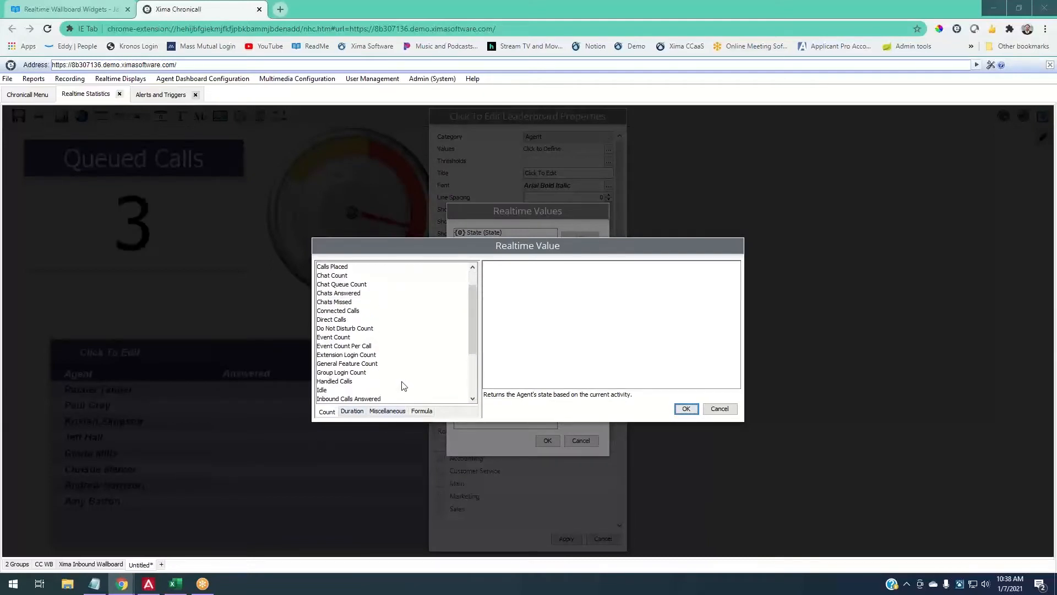
left_click(363, 372)
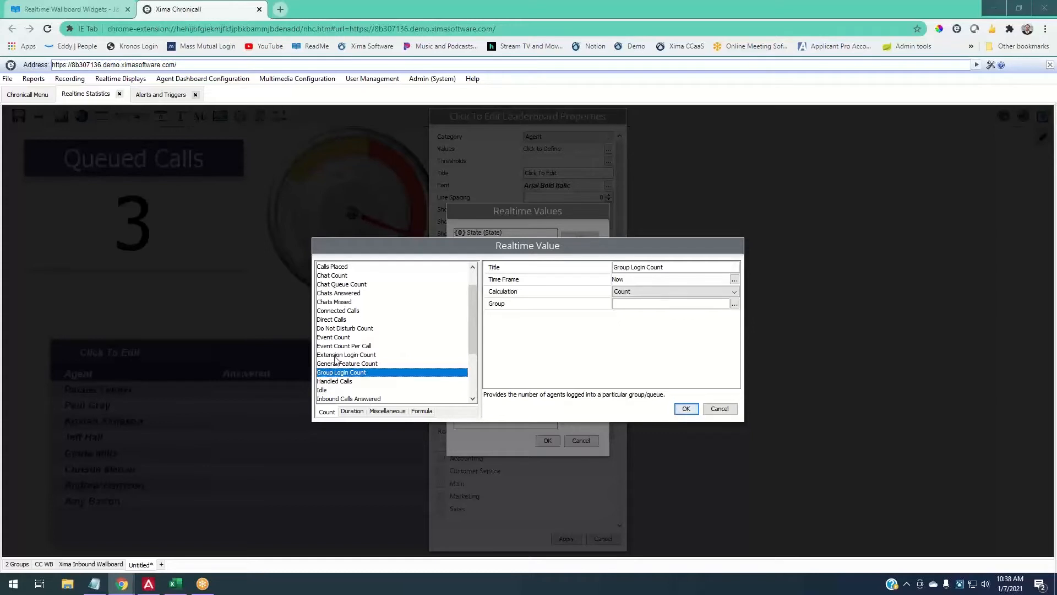
scroll(363, 393, "down", 3)
scroll(345, 375, "up", 1)
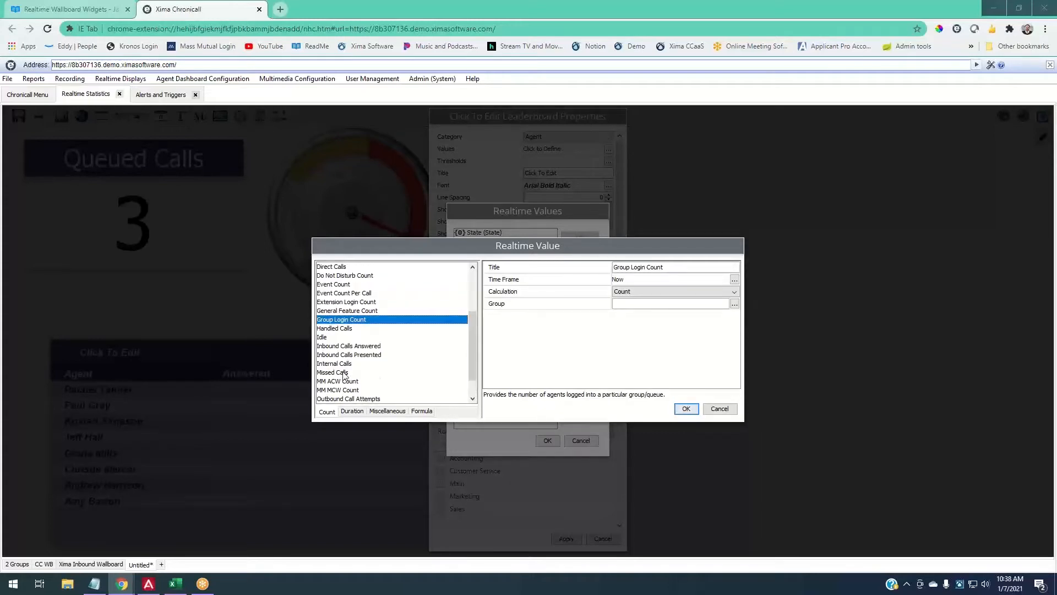
scroll(345, 375, "down", 1)
left_click(351, 400)
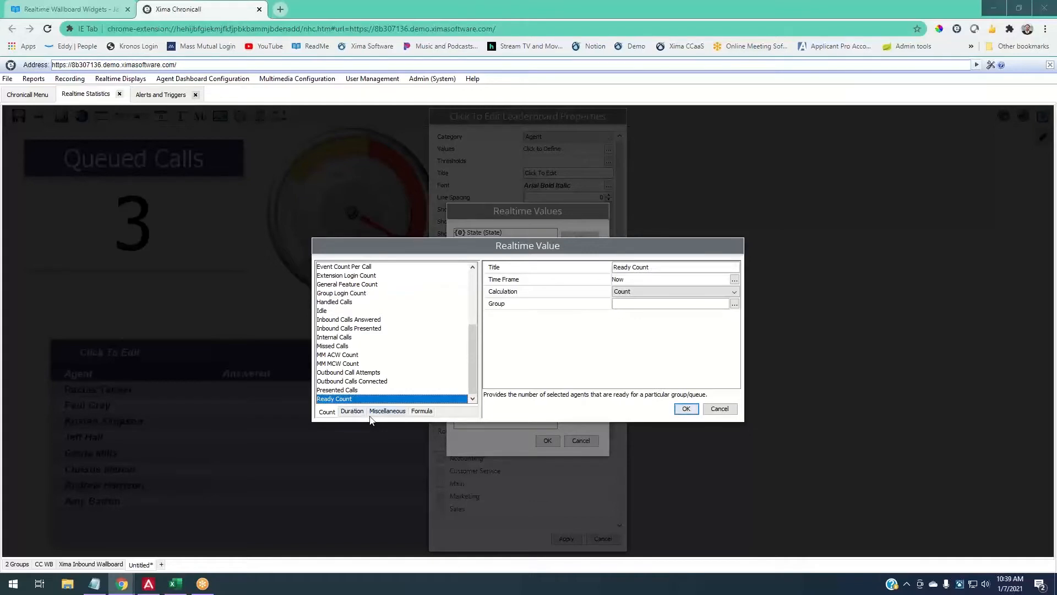
scroll(351, 364, "up", 1)
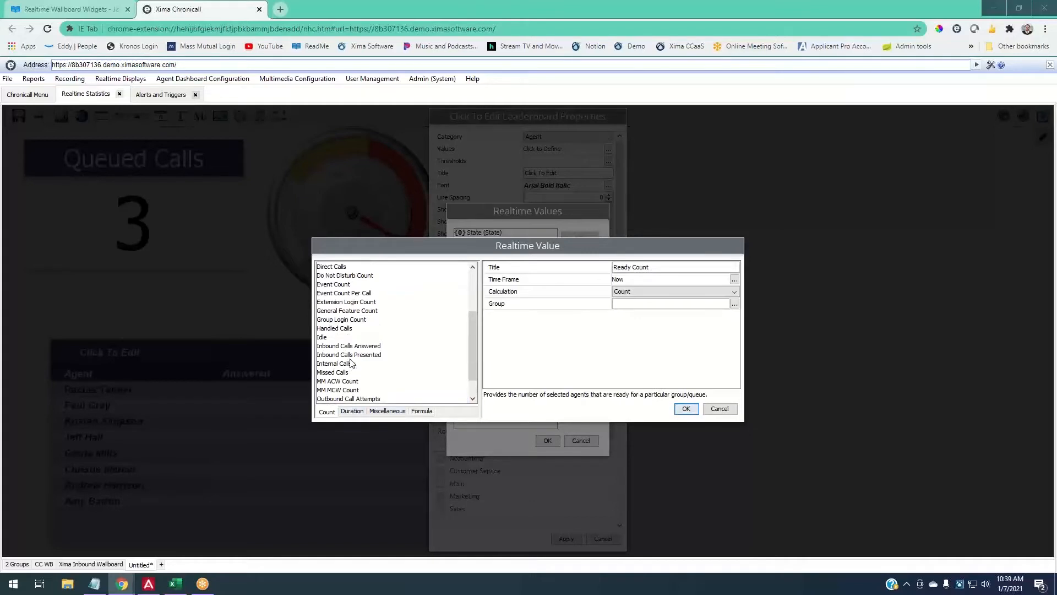
left_click(349, 320)
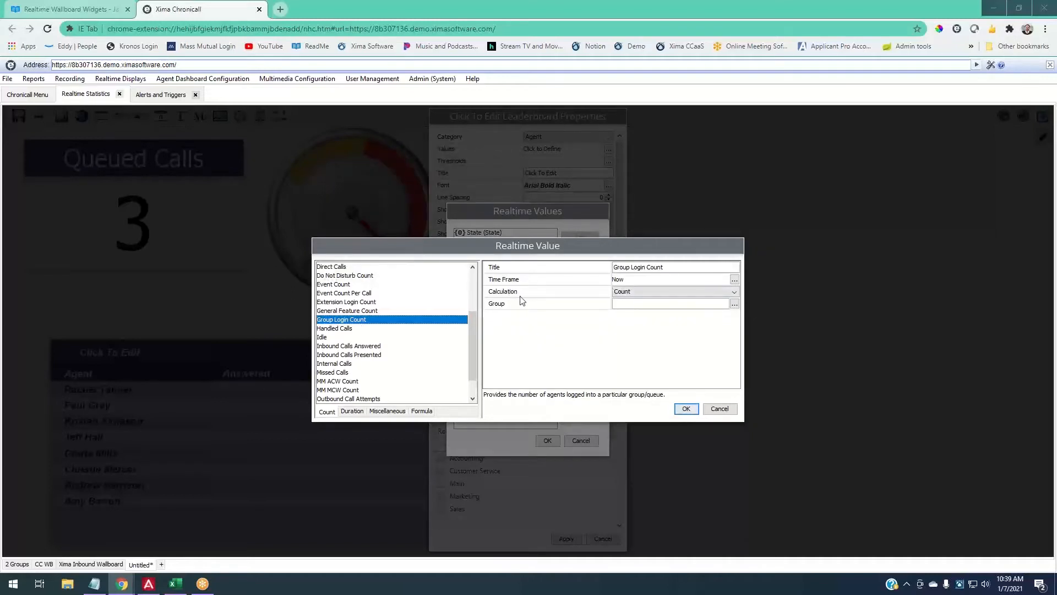
- Set its calculation to True/False for the Customer Service group and add it
left_click(628, 292)
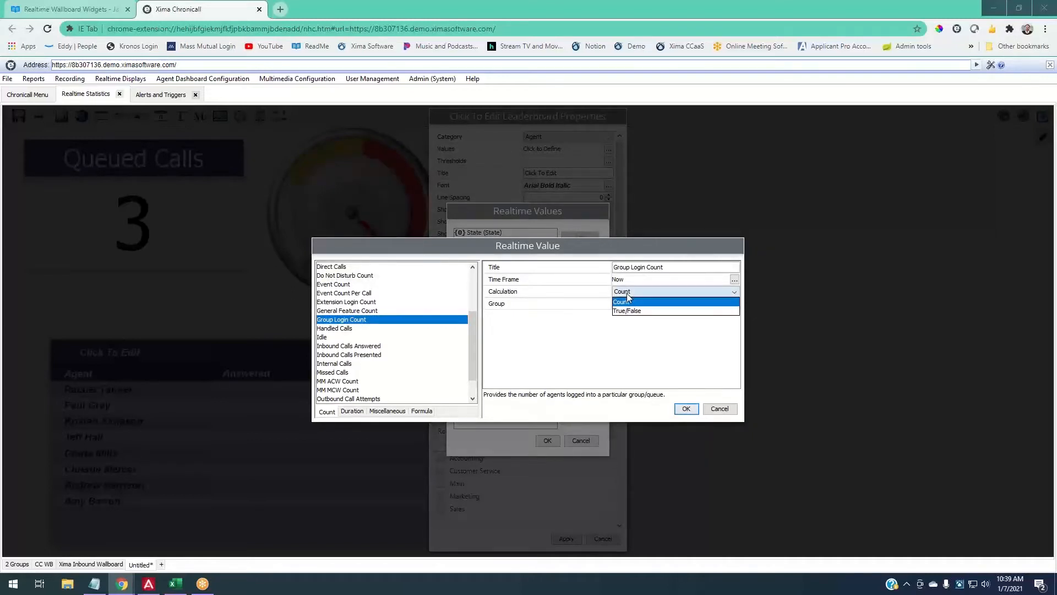
left_click(636, 311)
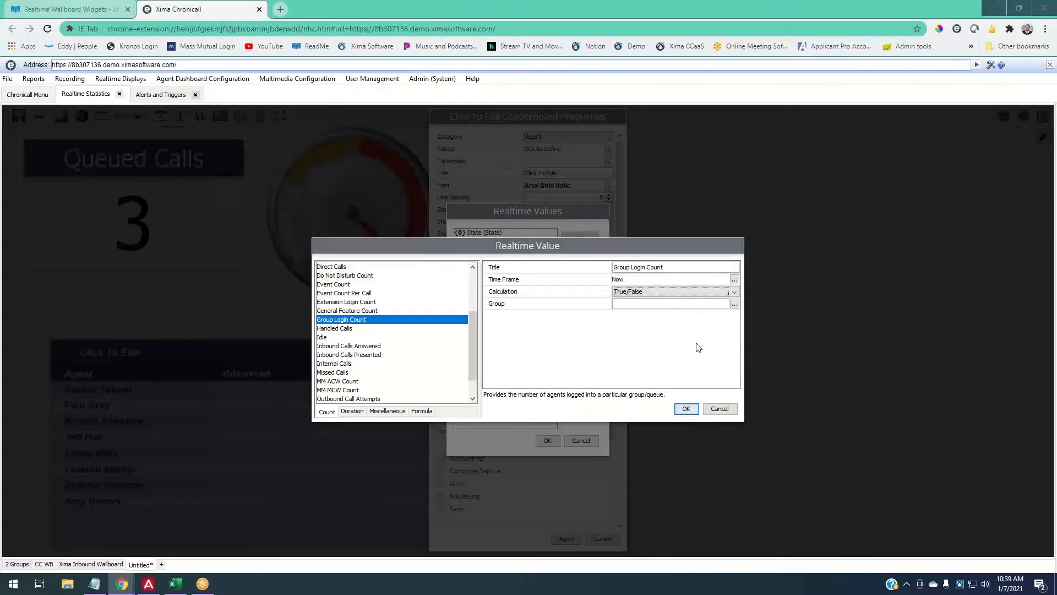
left_click(734, 304)
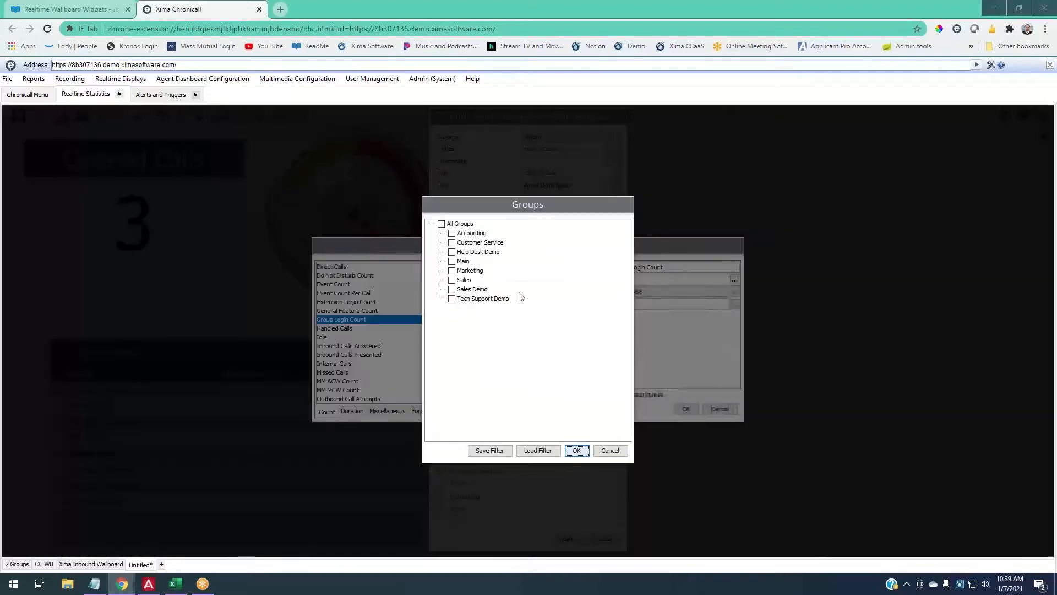
left_click(576, 450)
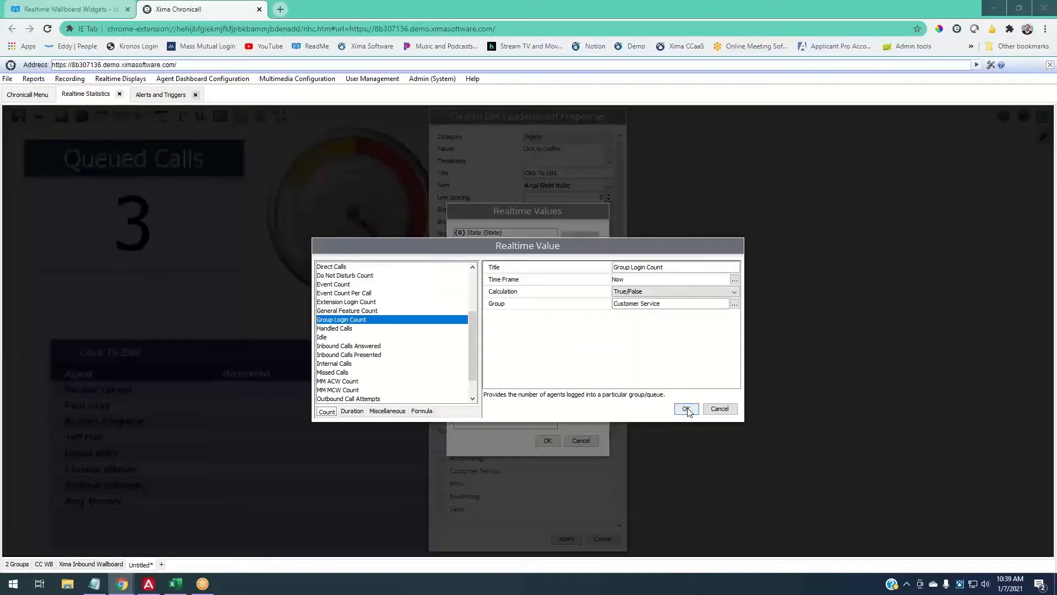
left_click(686, 410)
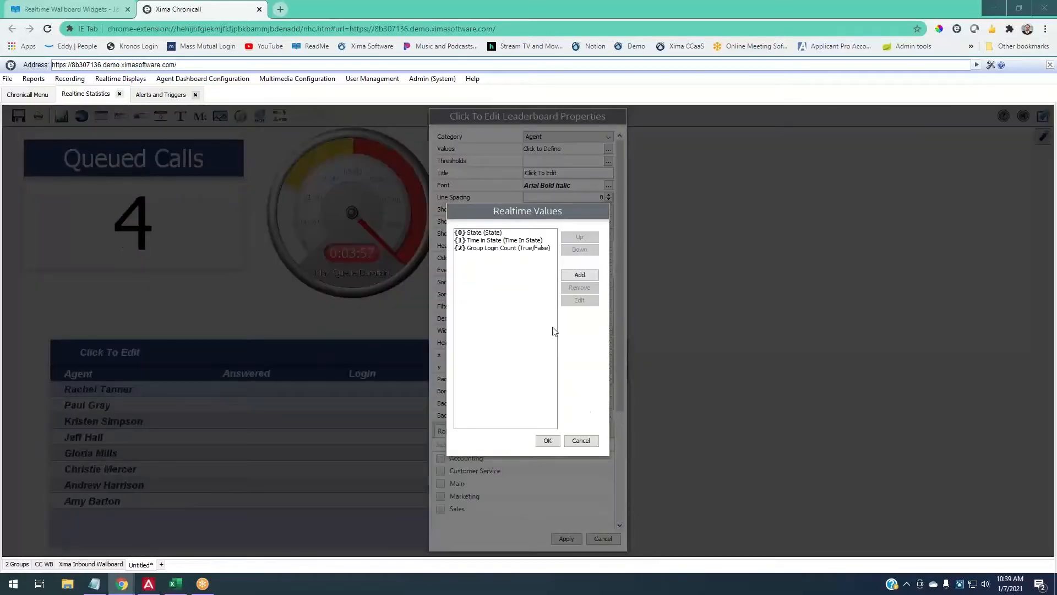
- Add an Inbound Calls Answered value retitled 'Answered'
left_click(579, 275)
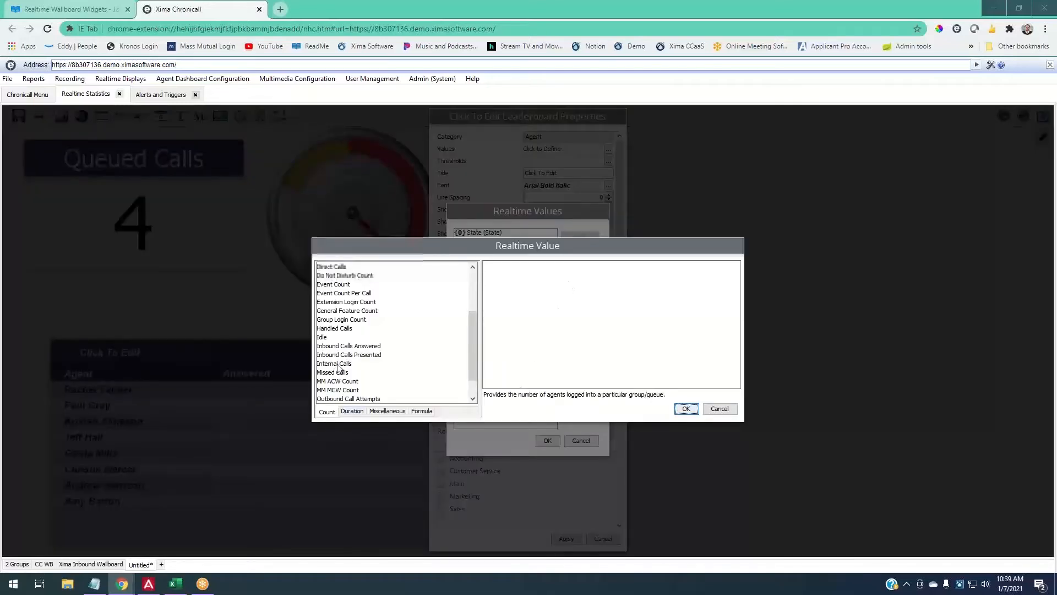
left_click(352, 346)
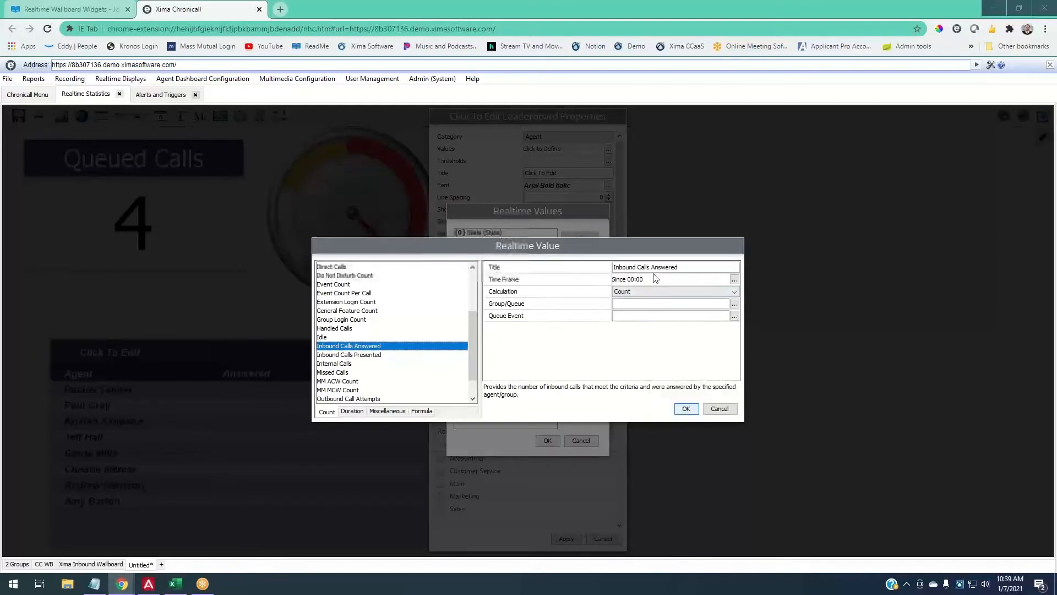
left_click_drag(614, 267, 652, 267)
key("BackSpace")
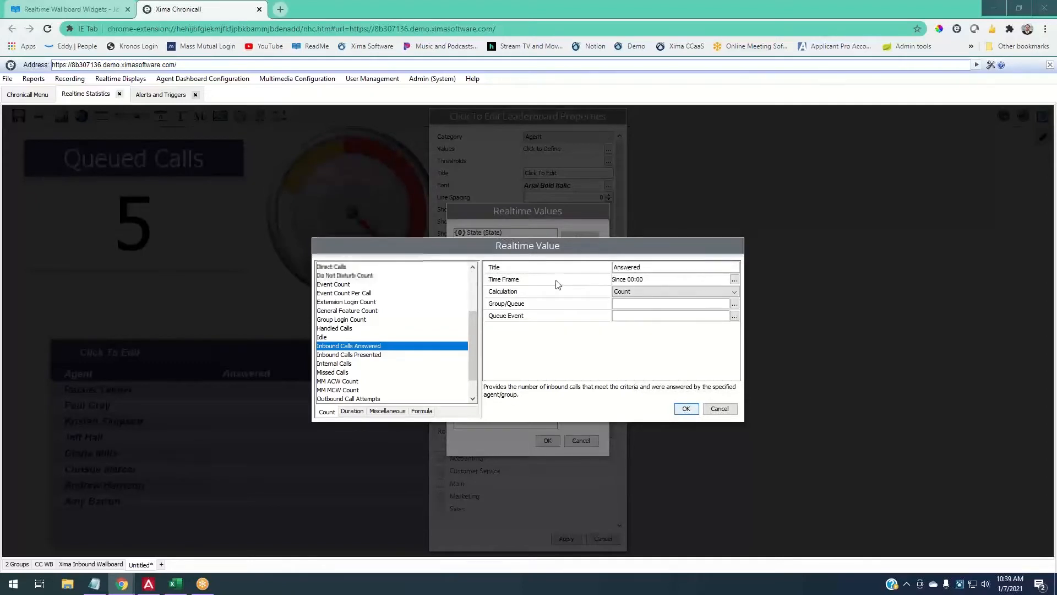
- Set its time frame to Since 08:00 and group to Customer Service, then add it
left_click(738, 280)
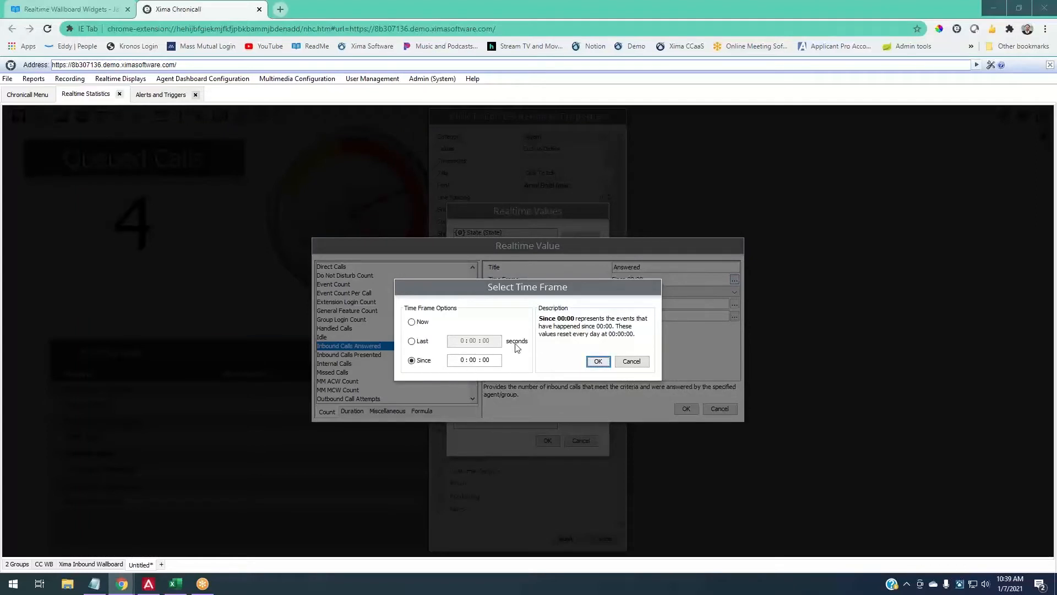
left_click(462, 360)
type("8")
left_click(594, 362)
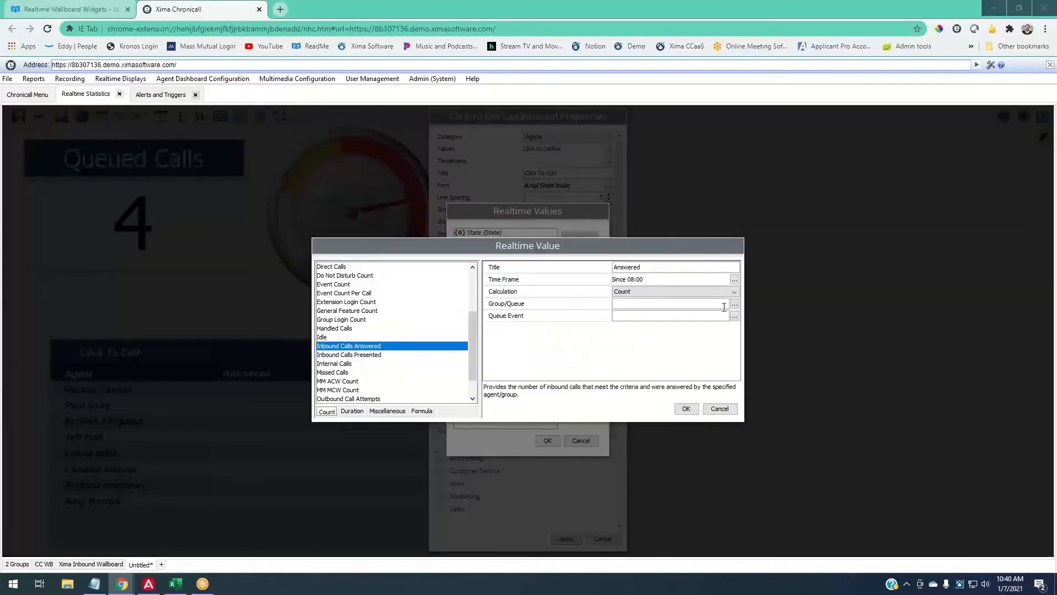
left_click(734, 304)
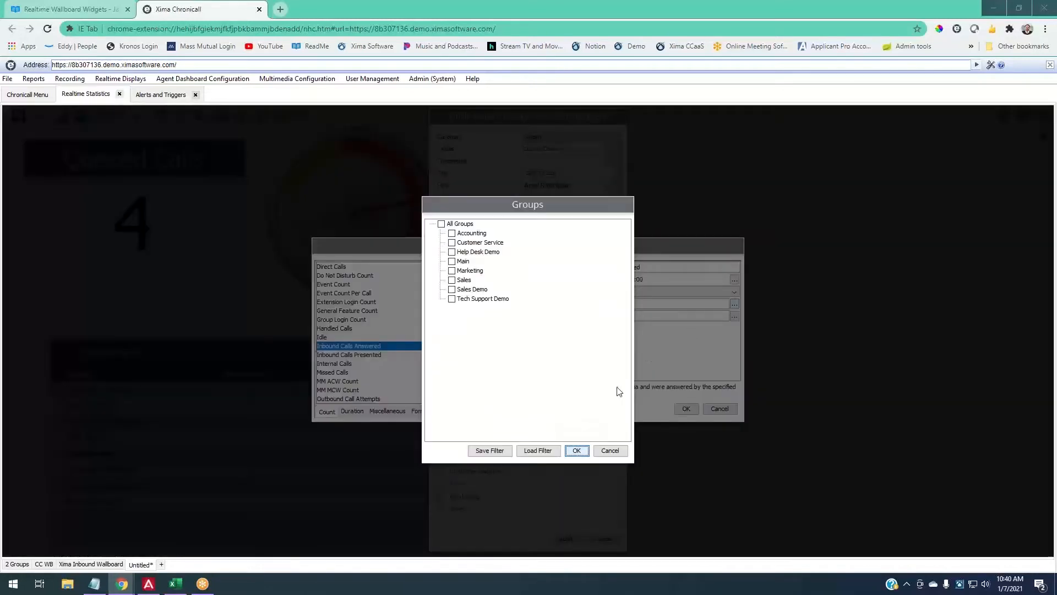
left_click(477, 243)
left_click(576, 451)
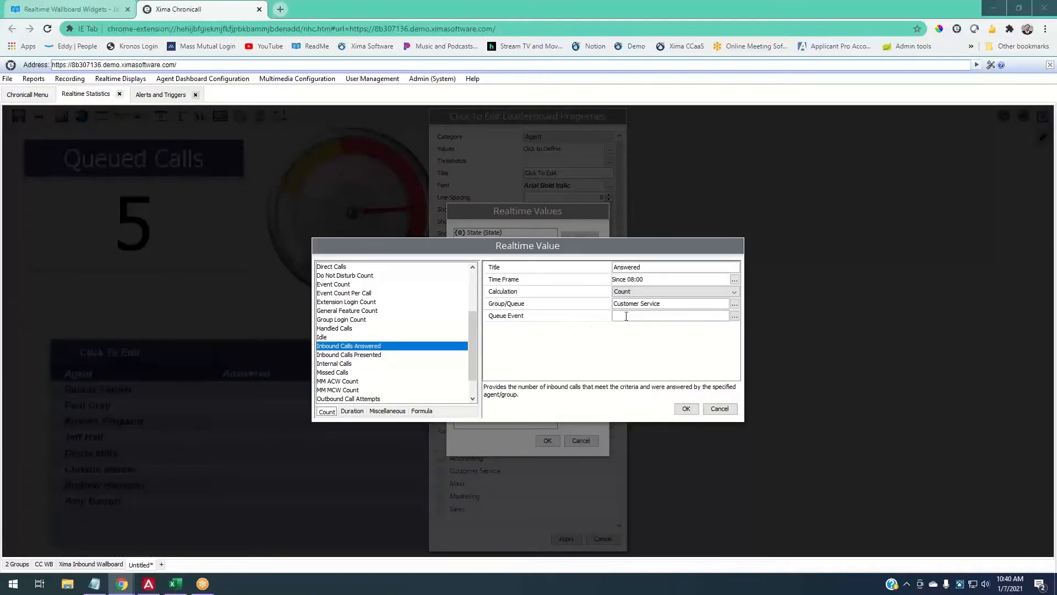
left_click(686, 409)
left_click(579, 275)
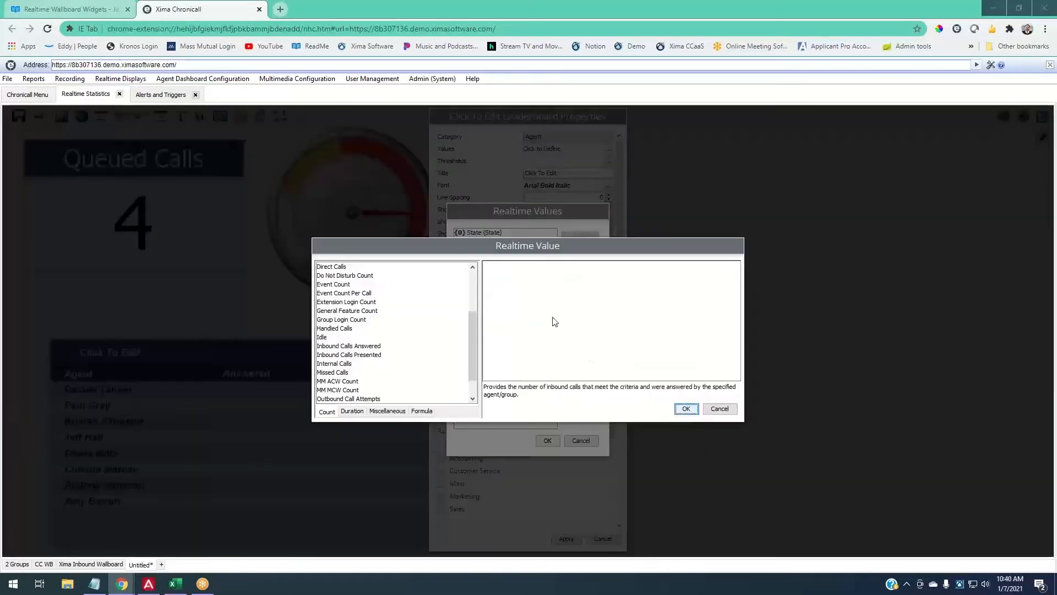
- Add a Missed Calls count since 08:00 for Customer Service, inbound direction only
left_click(336, 372)
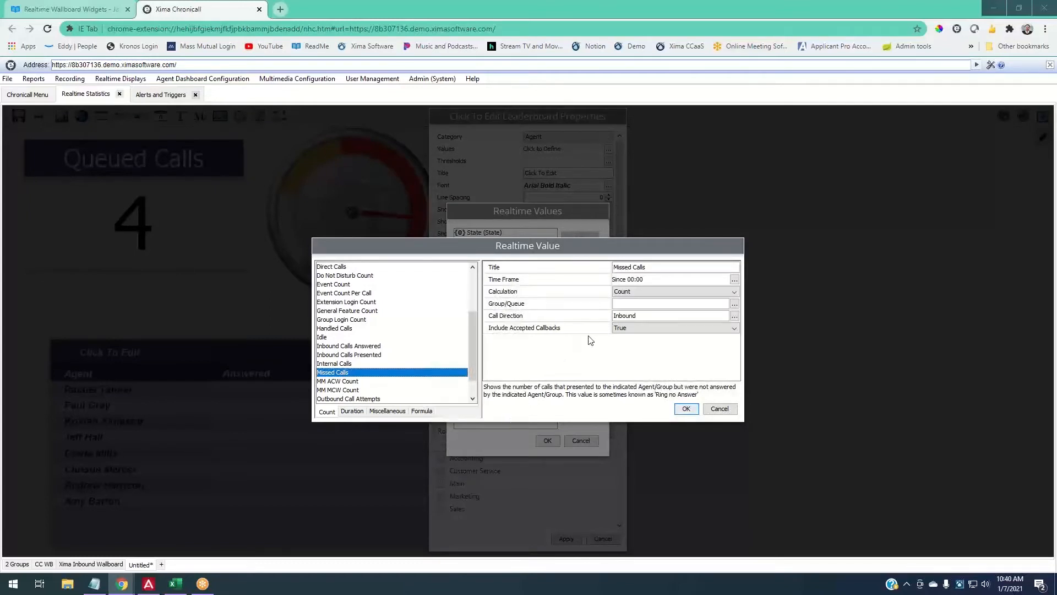
left_click(735, 279)
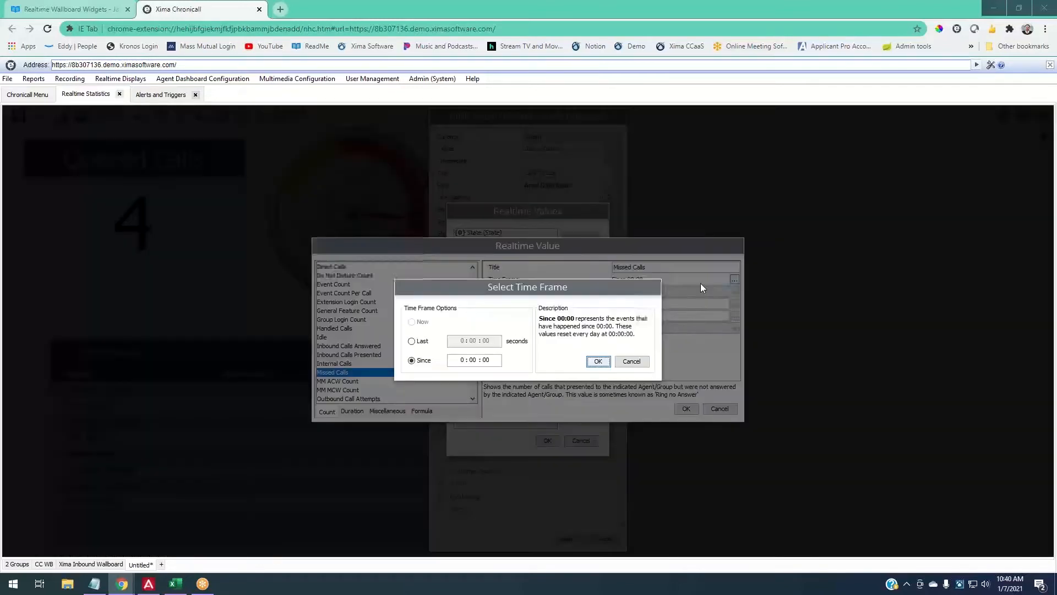
type("8")
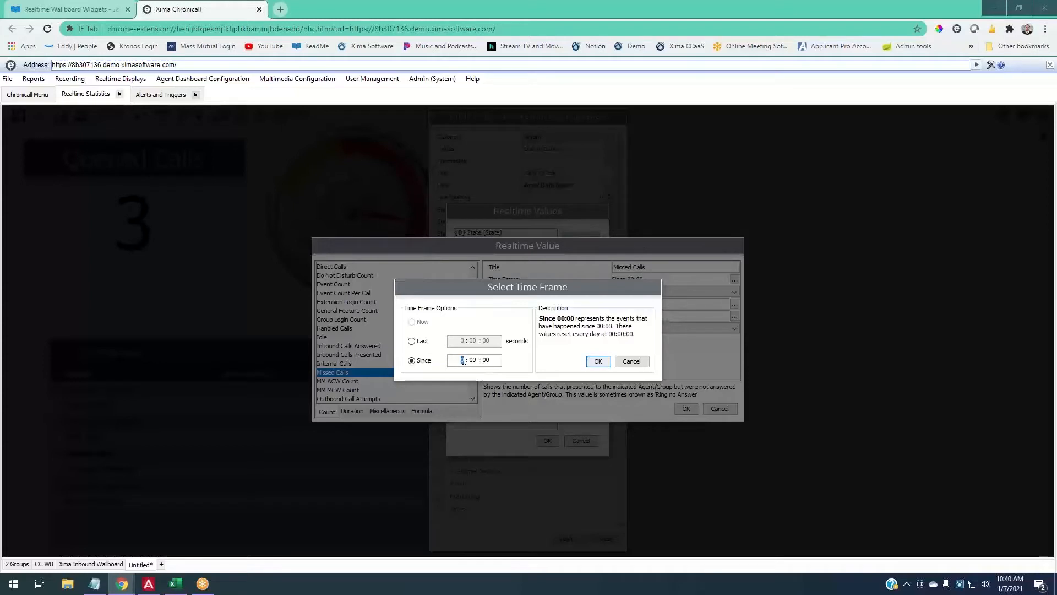
left_click(597, 361)
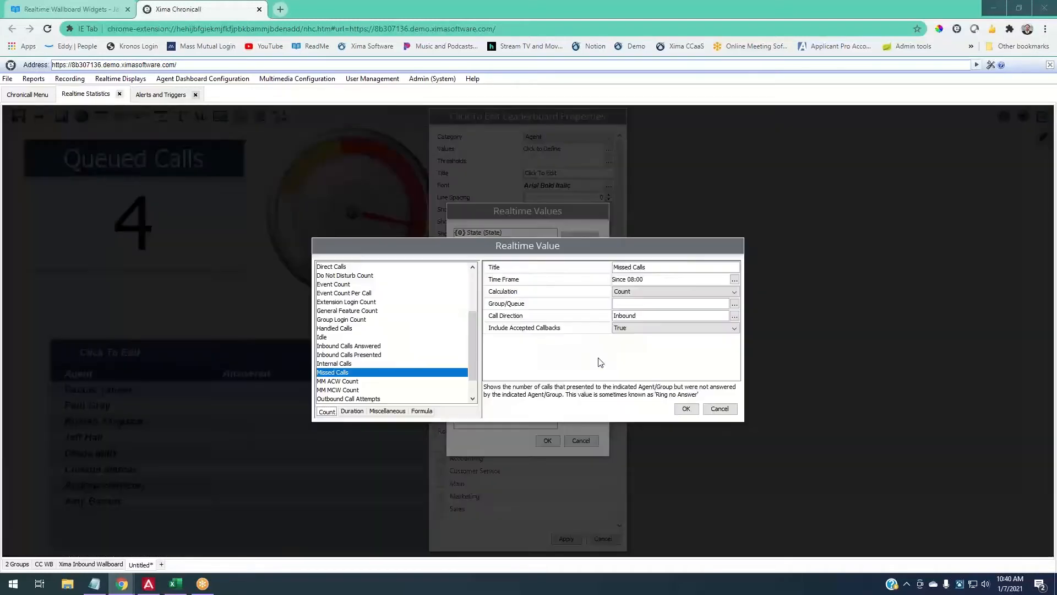
left_click(734, 303)
left_click(470, 243)
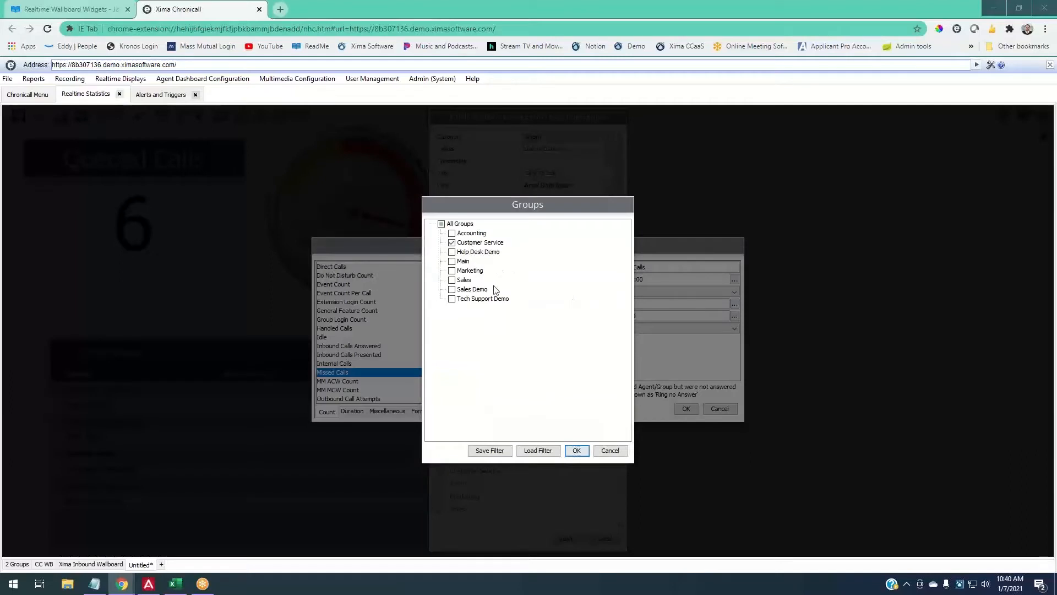
left_click(576, 451)
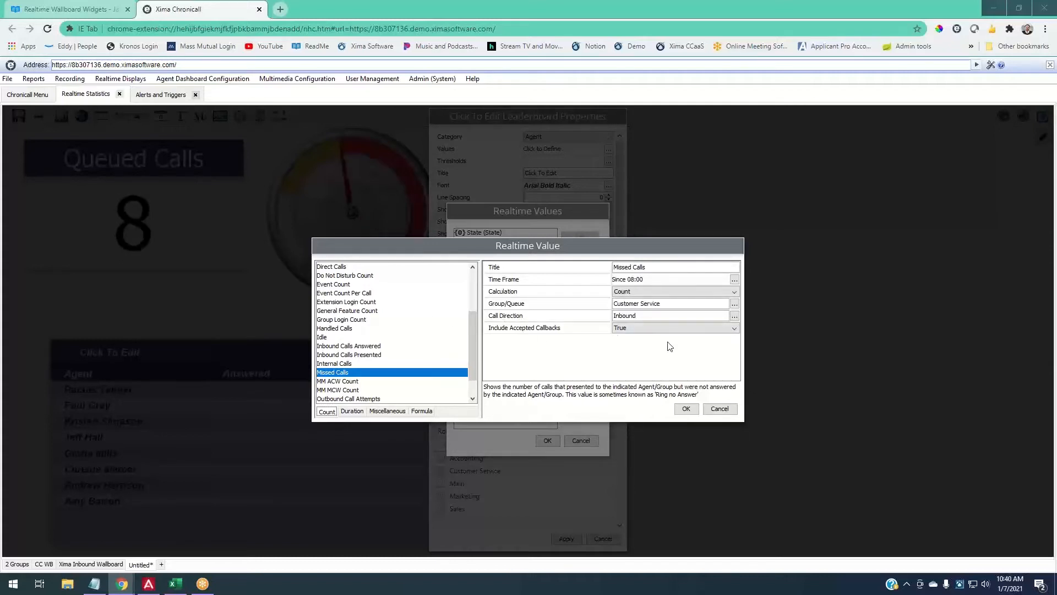
left_click(734, 316)
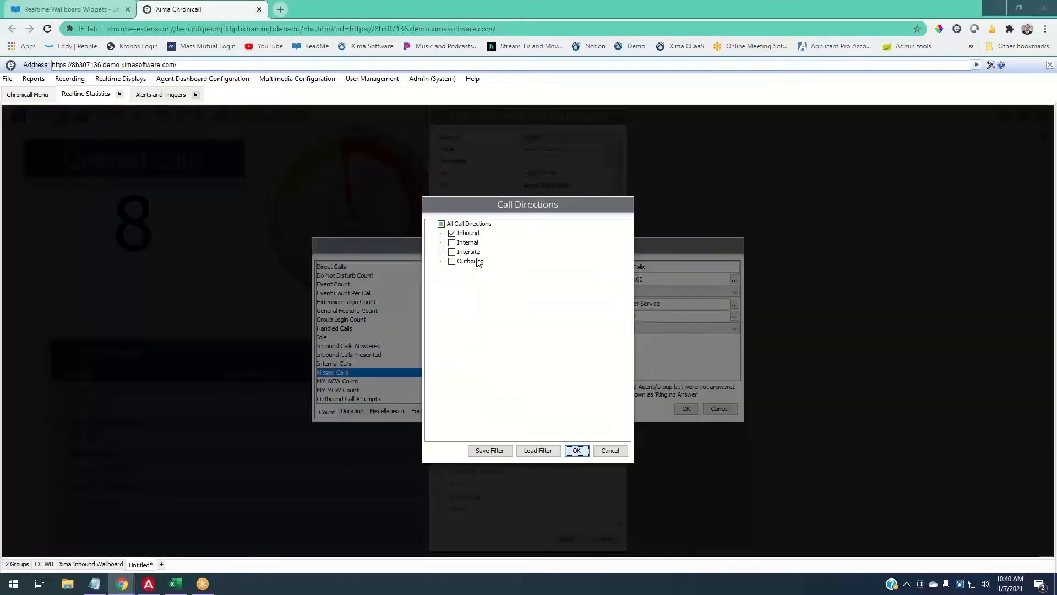
left_click(620, 450)
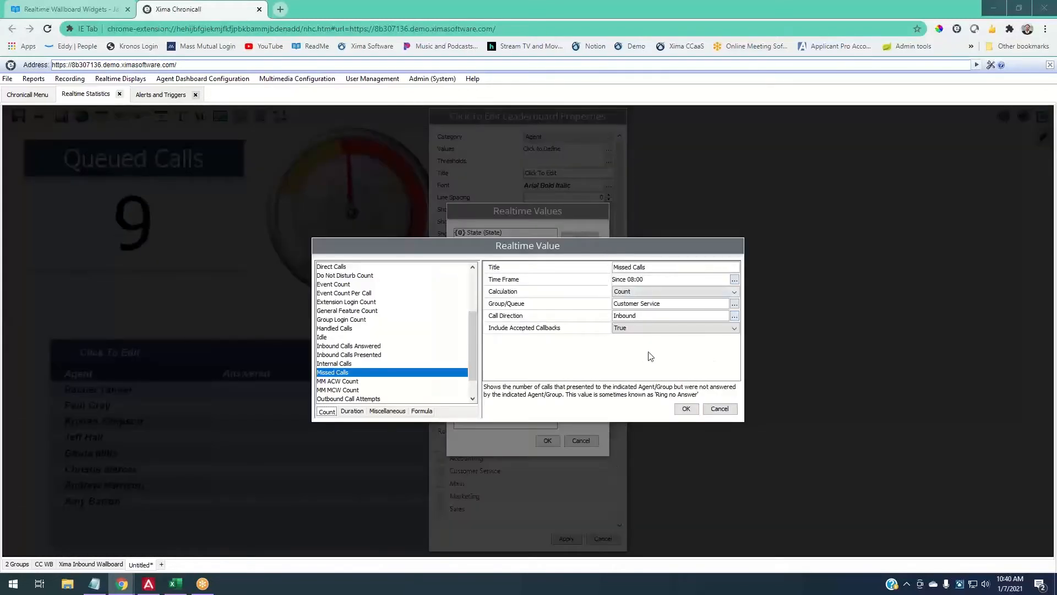
left_click(685, 407)
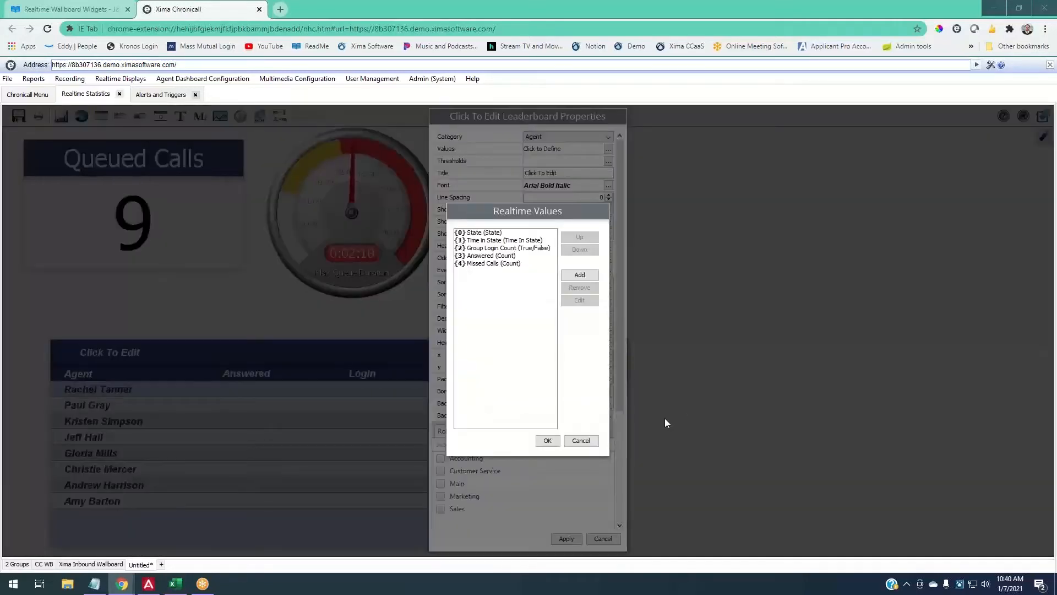
- Add an Inbound Talking Duration value retitled 'Avg Talking Duration'
left_click(580, 275)
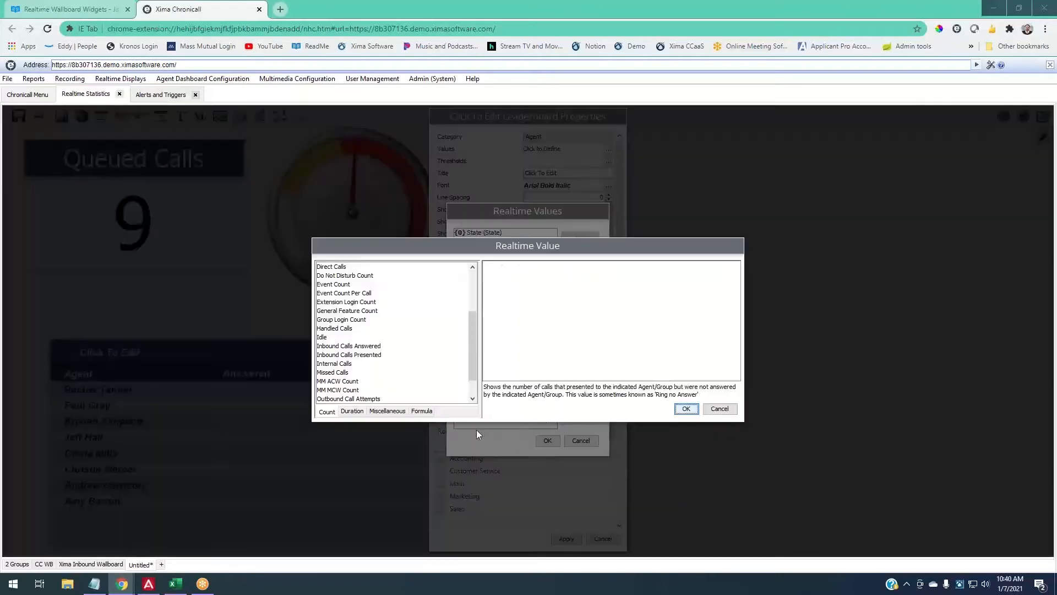
left_click(352, 412)
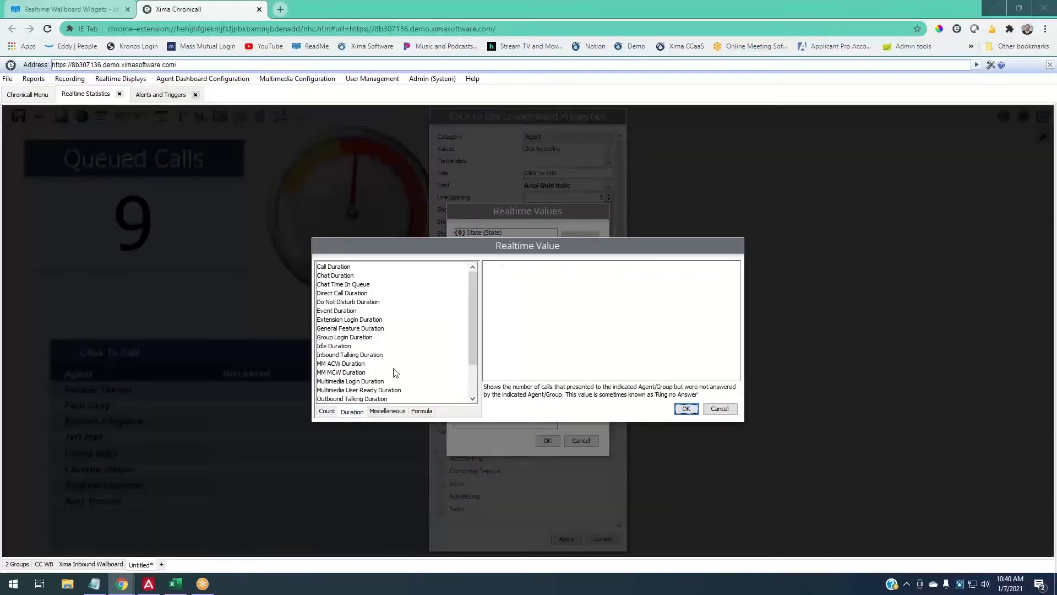
left_click(360, 354)
left_click(632, 268)
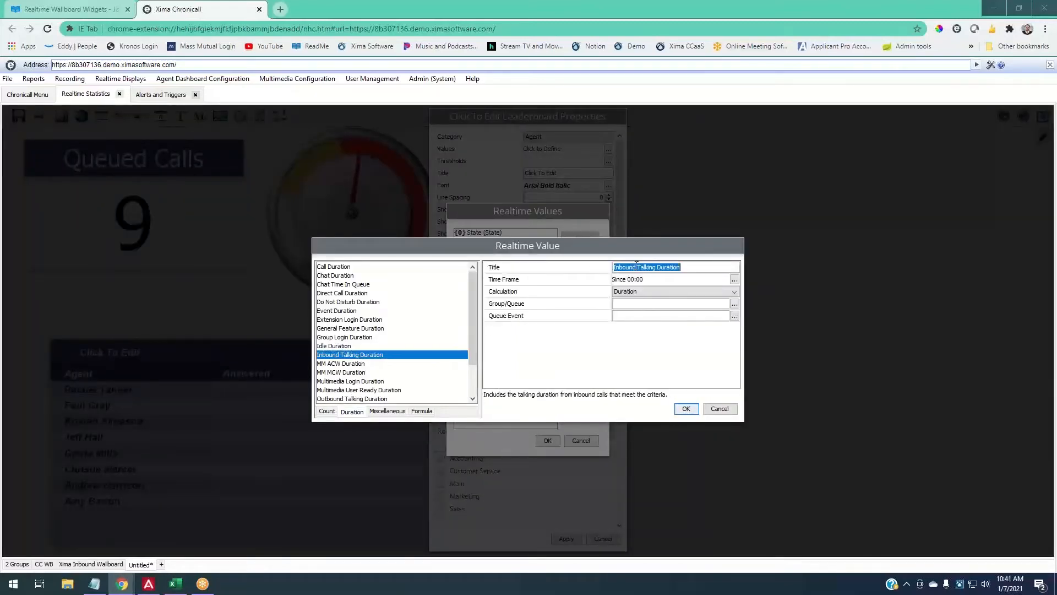
left_click(637, 267)
double_click(637, 267)
type("Avg")
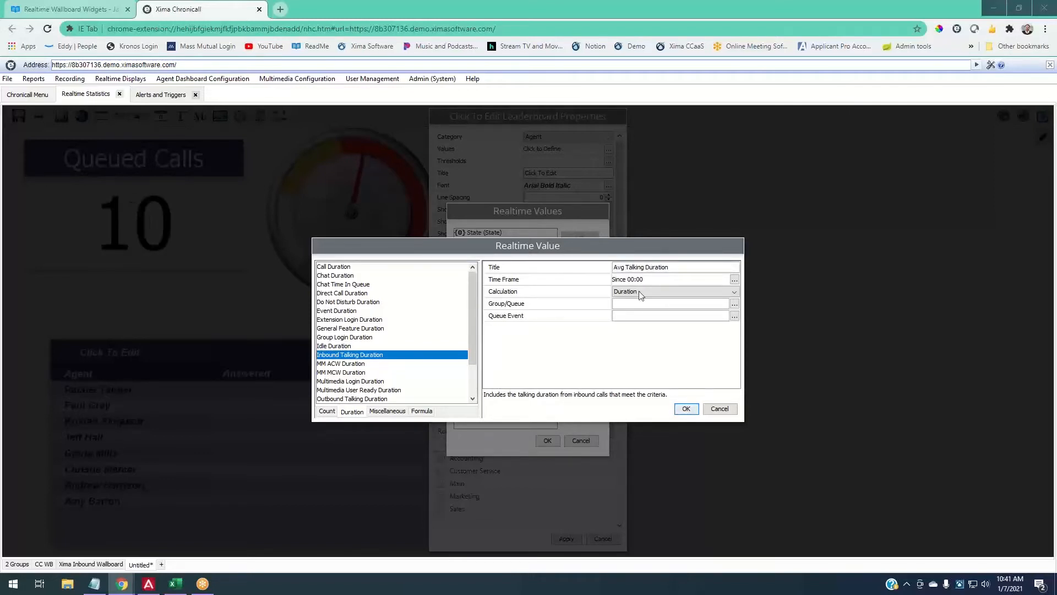
- Set it to Avg Duration since 08:00 for the Customer Service group and save it
left_click(734, 280)
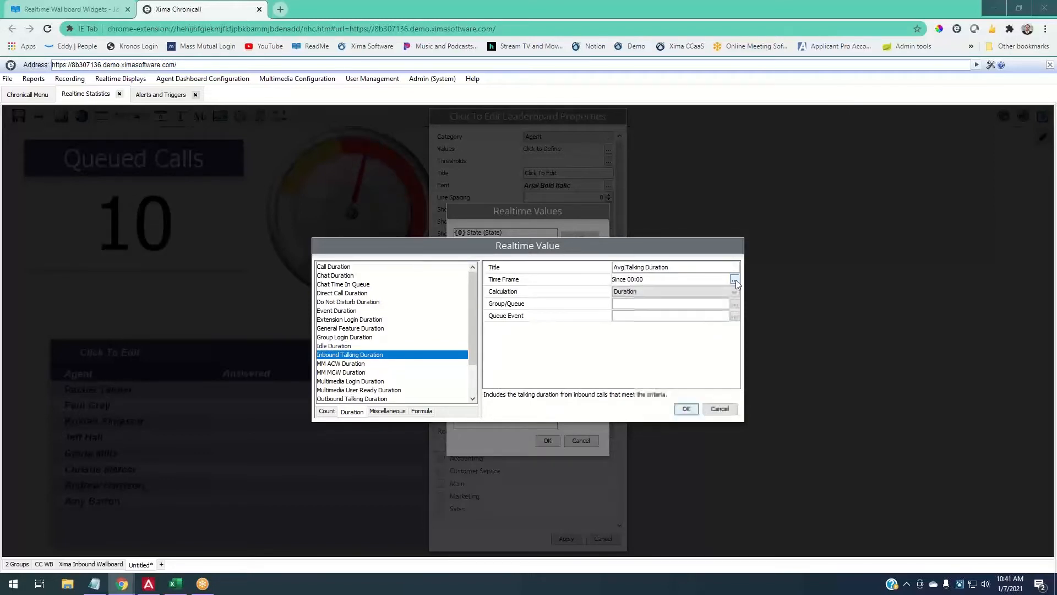
left_click(463, 359)
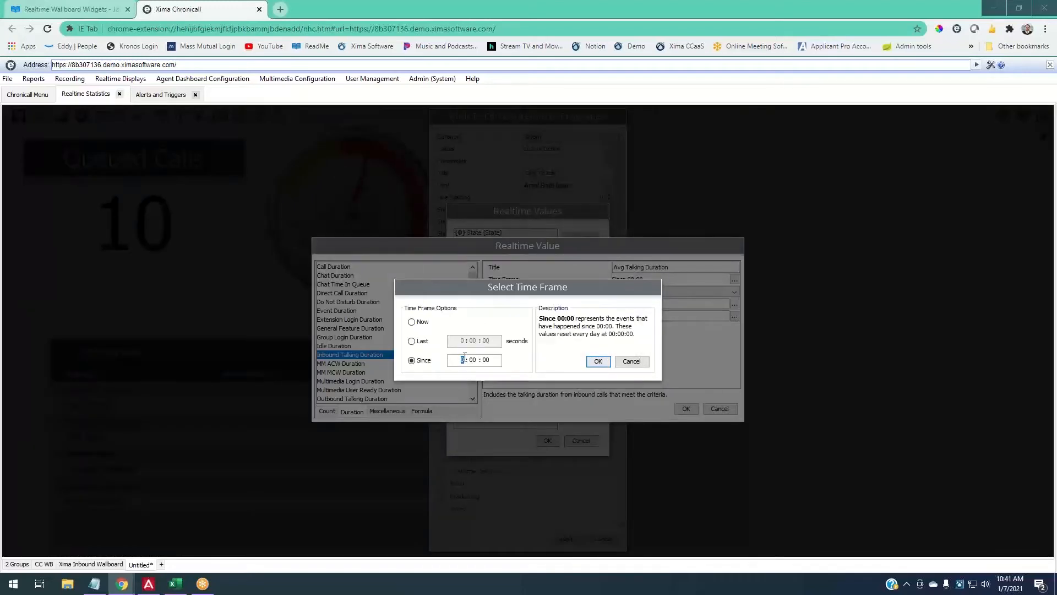
left_click(598, 361)
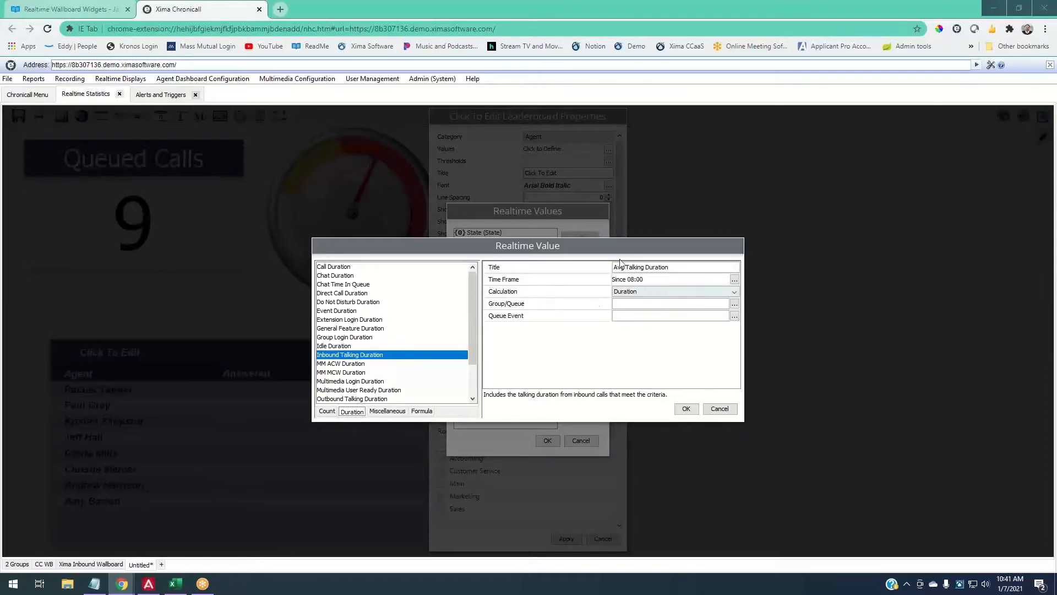
left_click(625, 292)
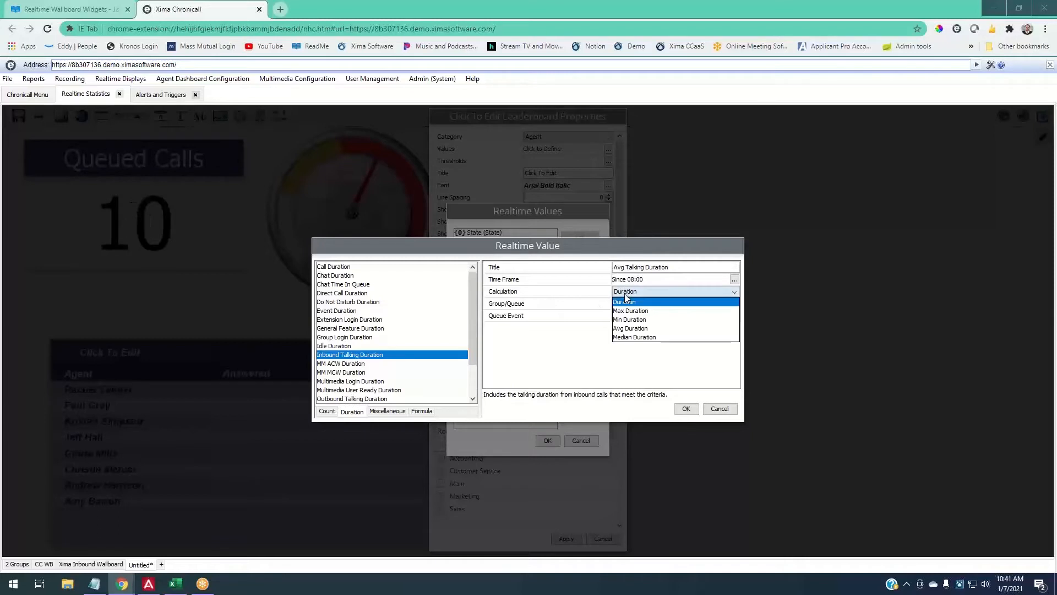
left_click(623, 329)
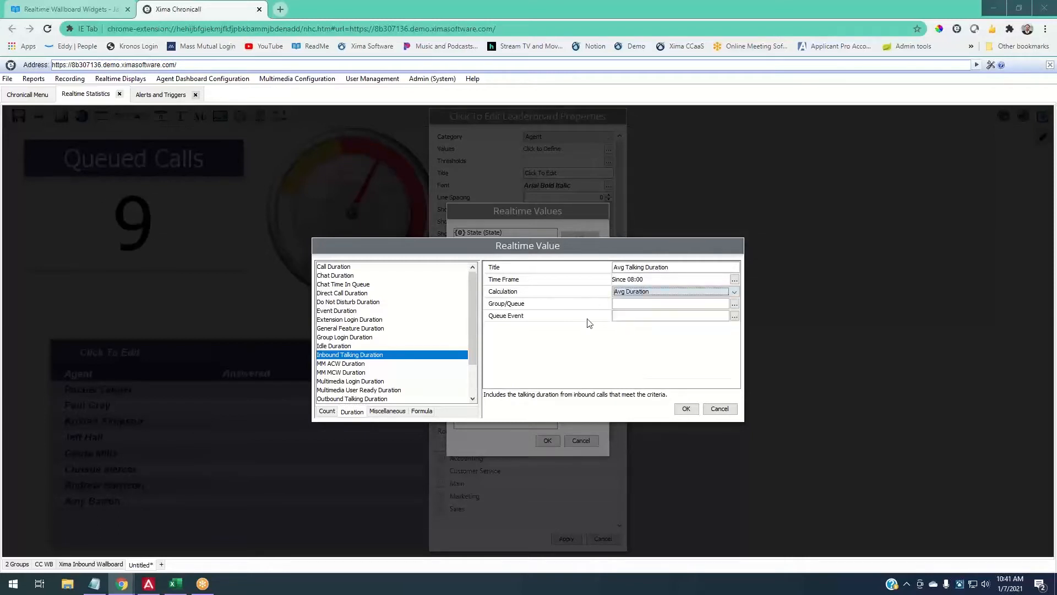
left_click(735, 304)
left_click(489, 244)
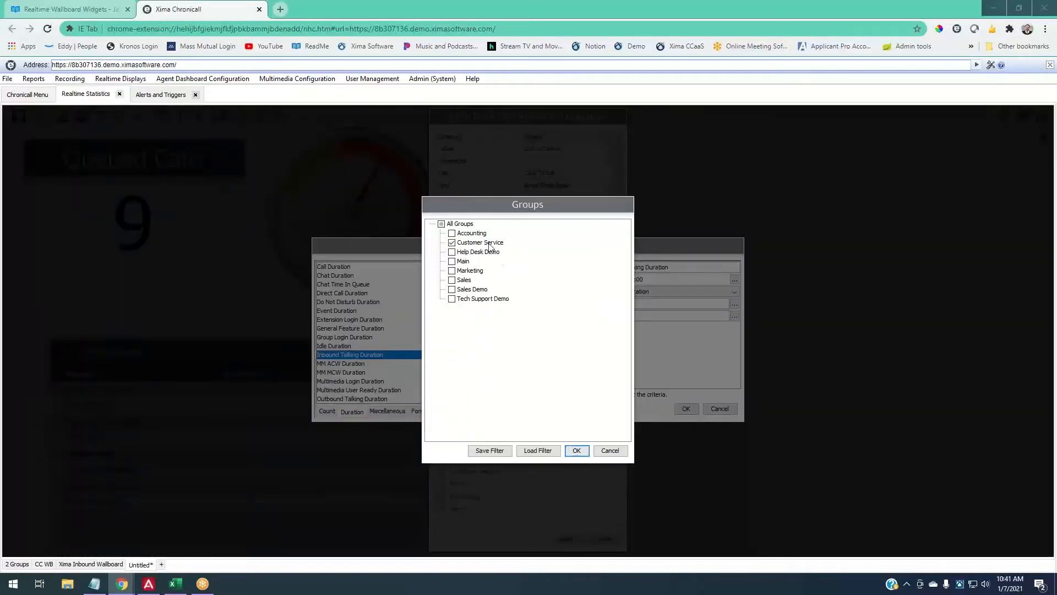
left_click(576, 450)
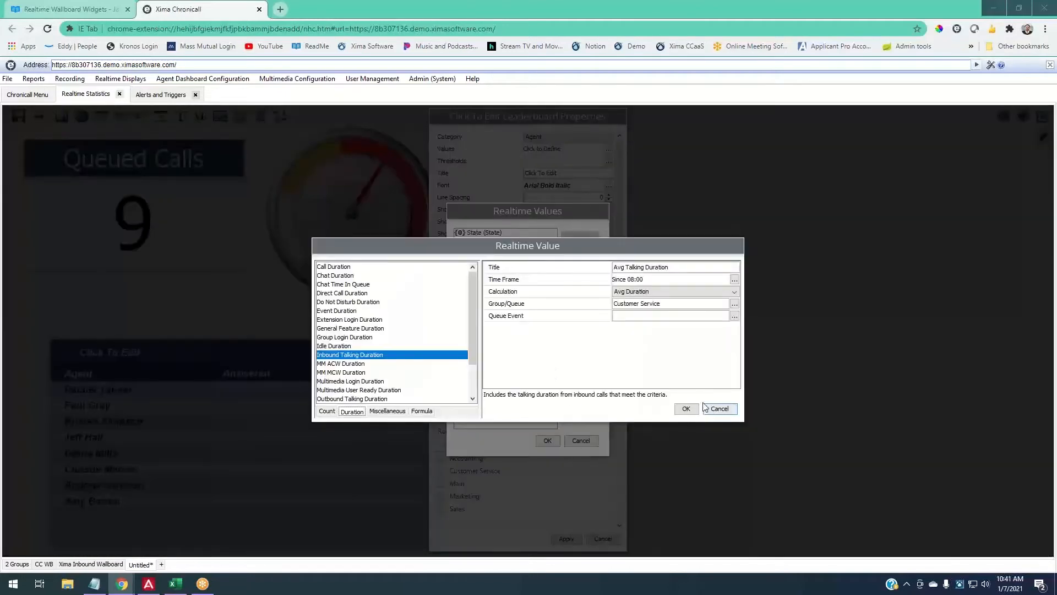
left_click(686, 409)
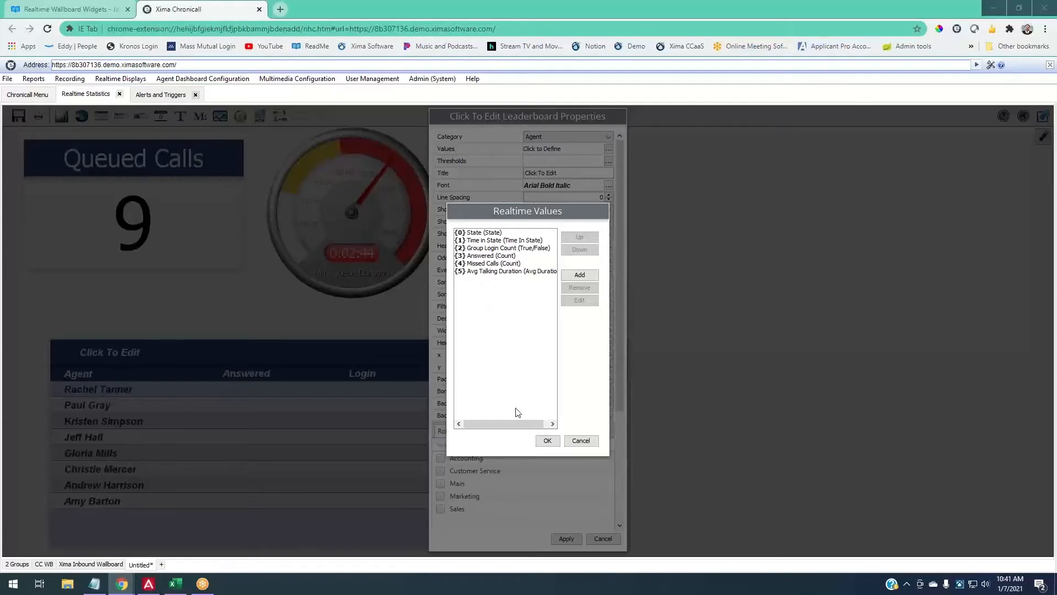
- Confirm the value list, include all ten agents as leaderboard users, and apply
left_click(547, 441)
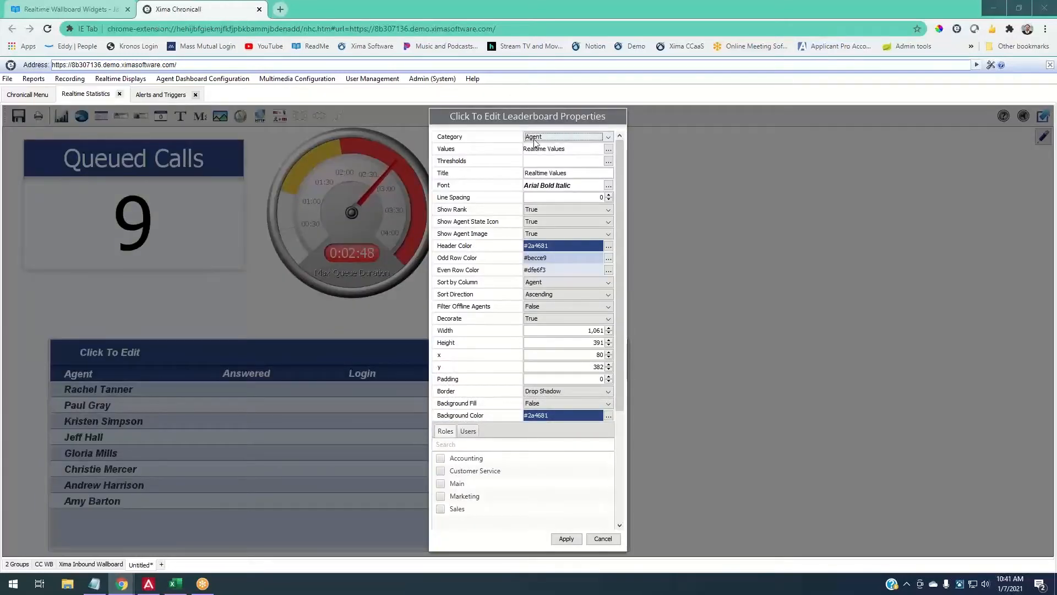
scroll(575, 297, "down", 3)
left_click(468, 332)
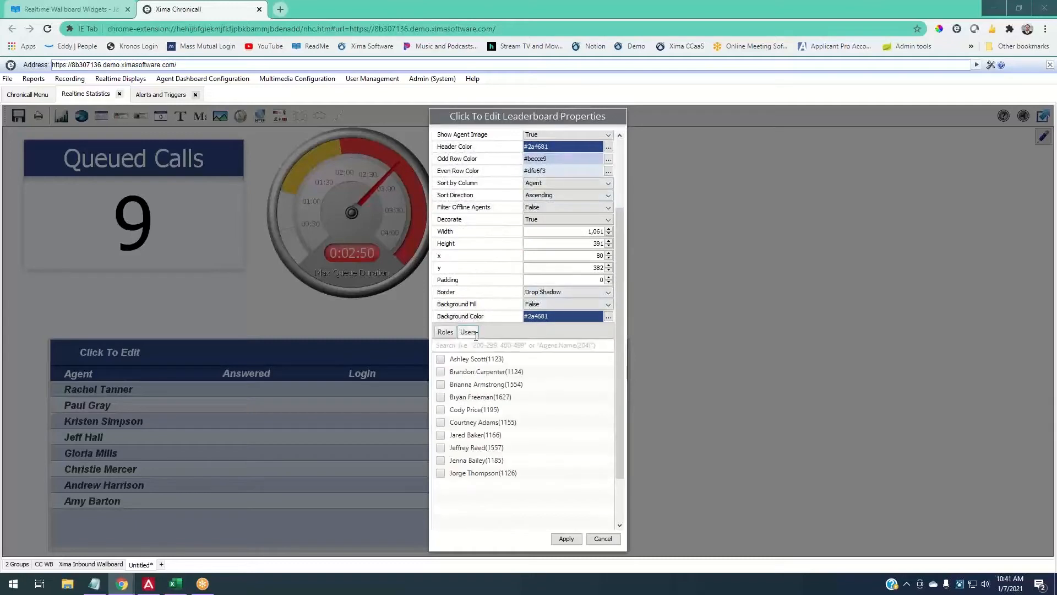
left_click_drag(619, 443, 618, 487)
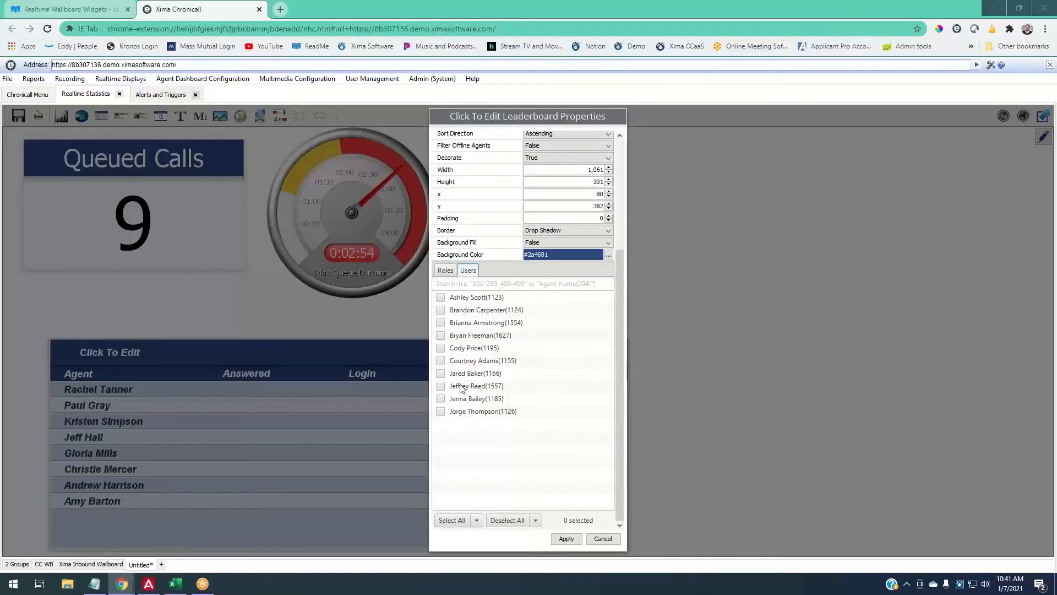
left_click(447, 523)
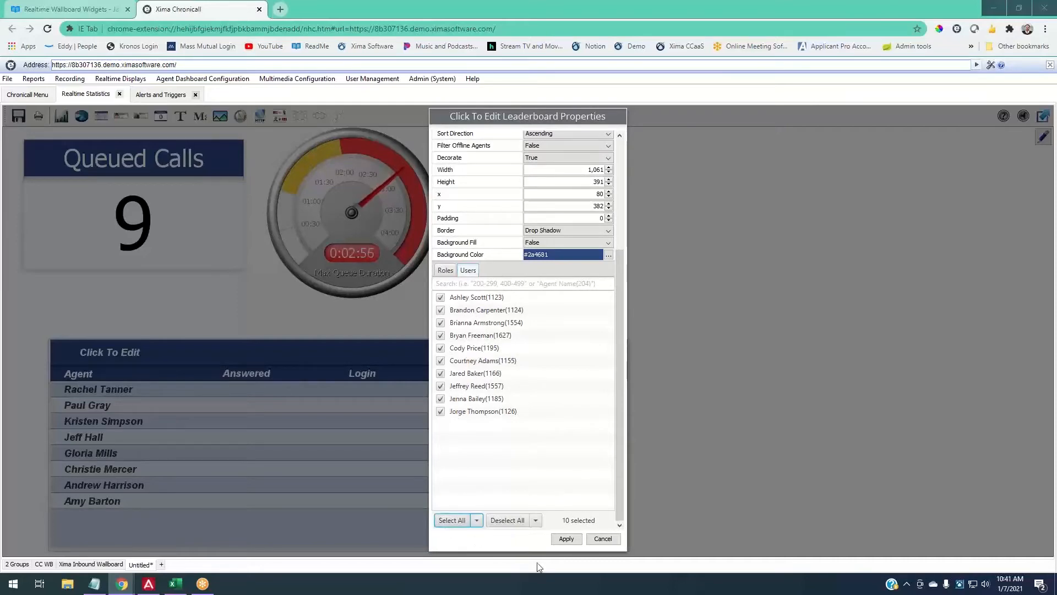
left_click(566, 538)
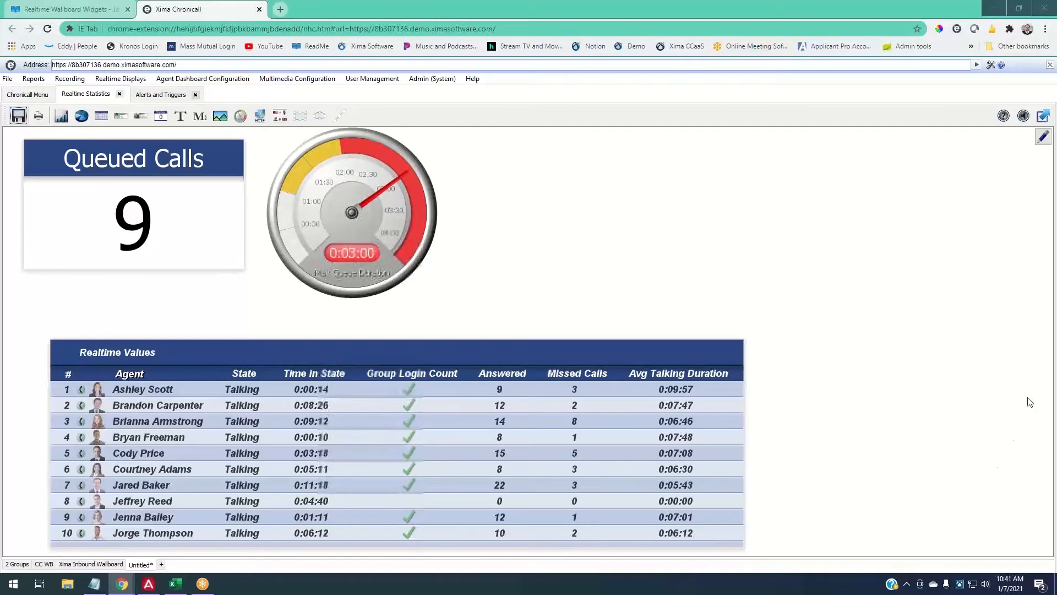
- Move the leaderboard up slightly and sort it by Answered, highest first
left_click_drag(567, 353, 570, 337)
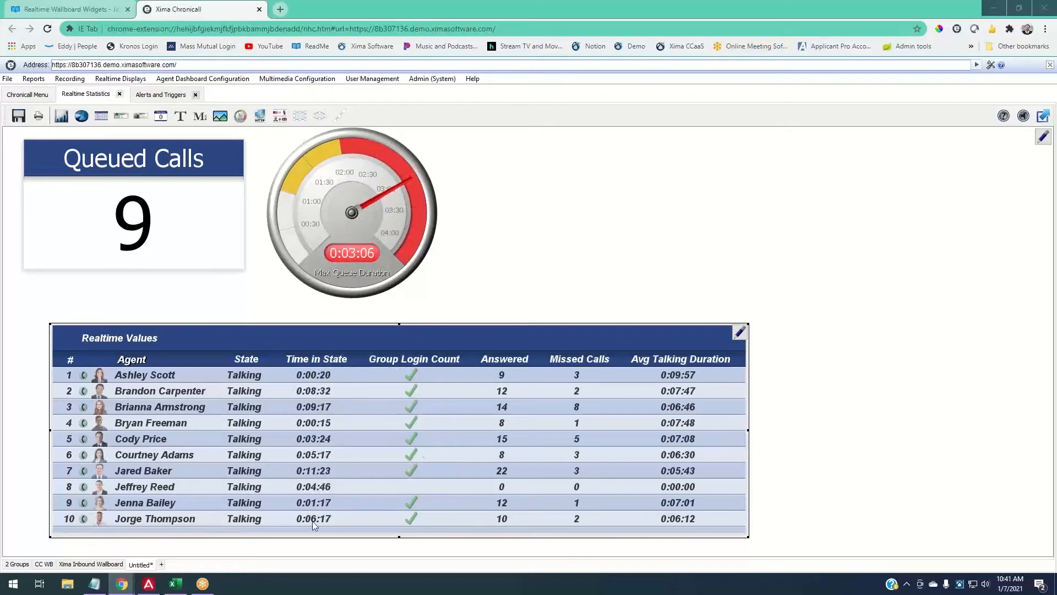
left_click(505, 361)
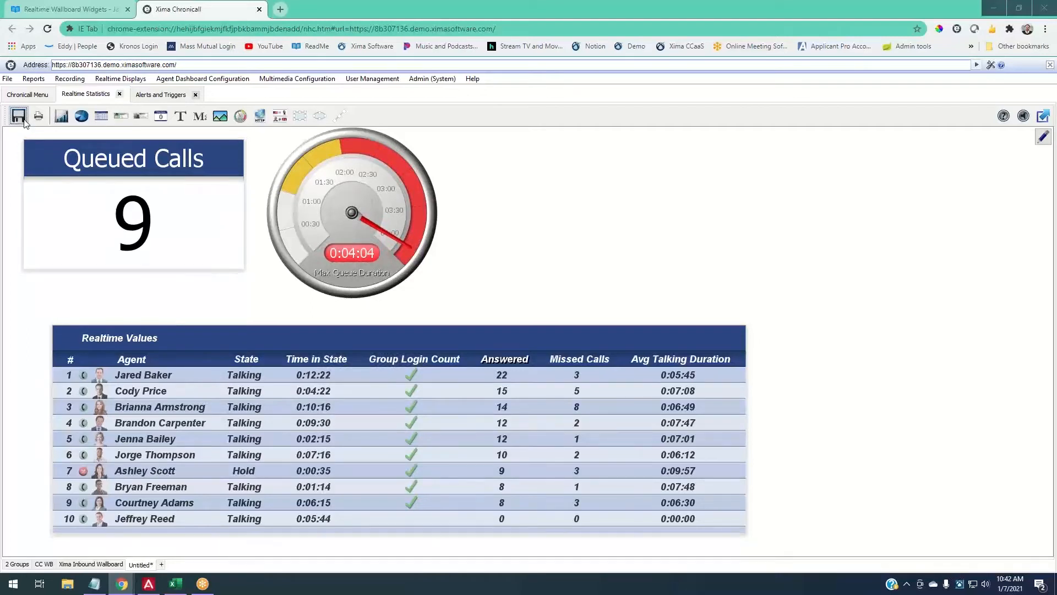
- Save the wallboard with Ctrl+S and bring up the Untitled tab's context menu
key("ctrl+s")
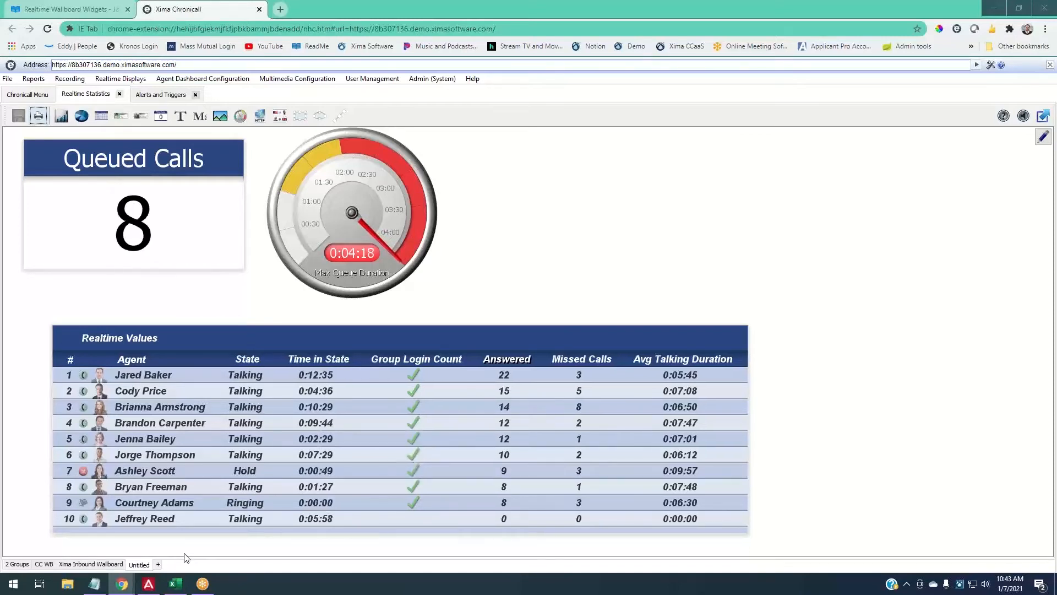
right_click(146, 567)
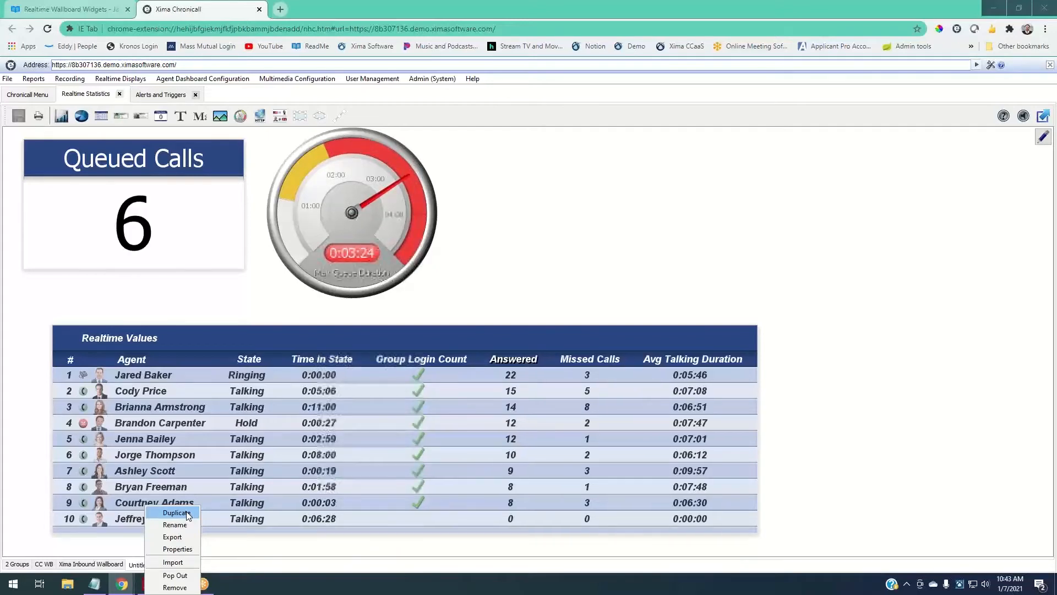
- Duplicate the wallboard, then inspect the Queued Calls widget's group settings and cancel unchanged
left_click(175, 512)
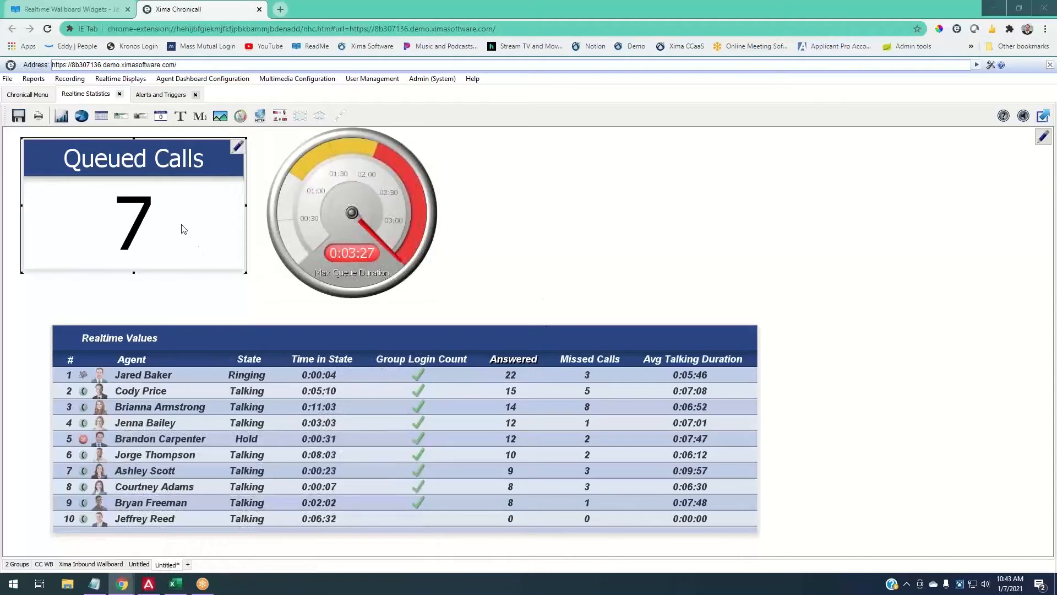
double_click(183, 229)
left_click(599, 274)
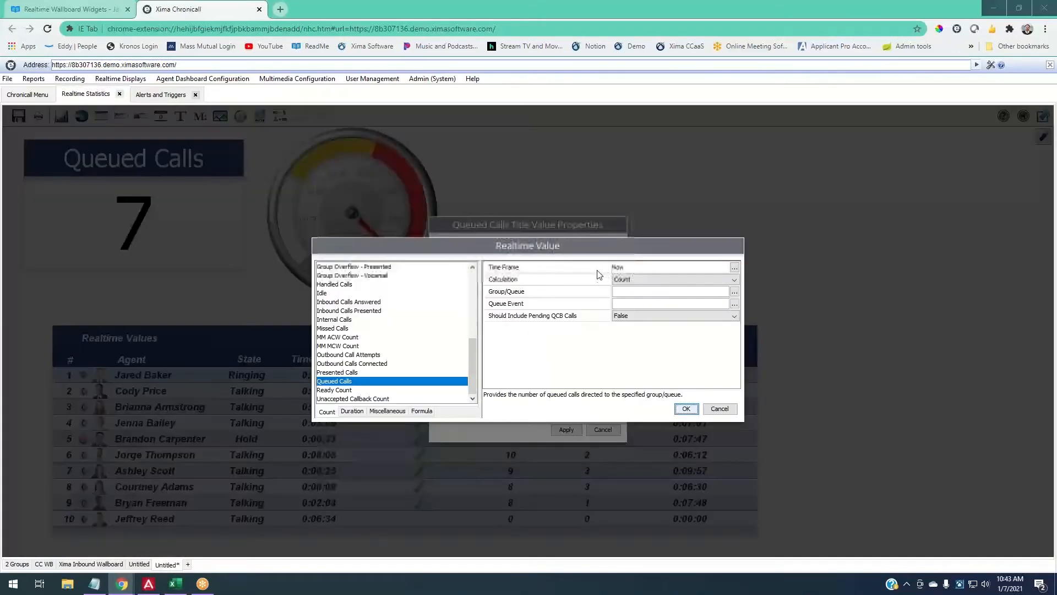
left_click(734, 291)
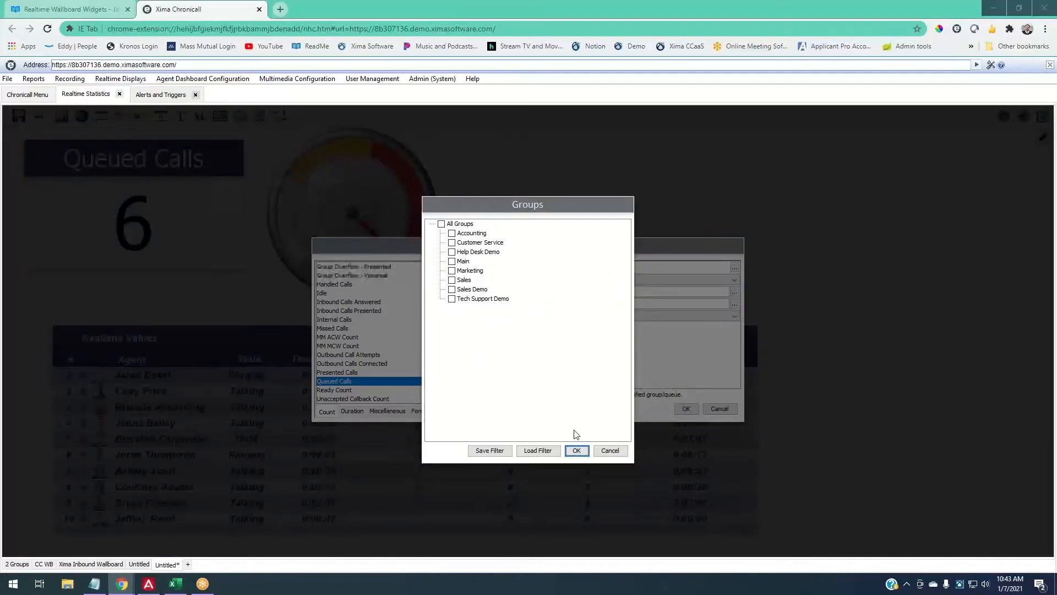
left_click(609, 450)
left_click(720, 408)
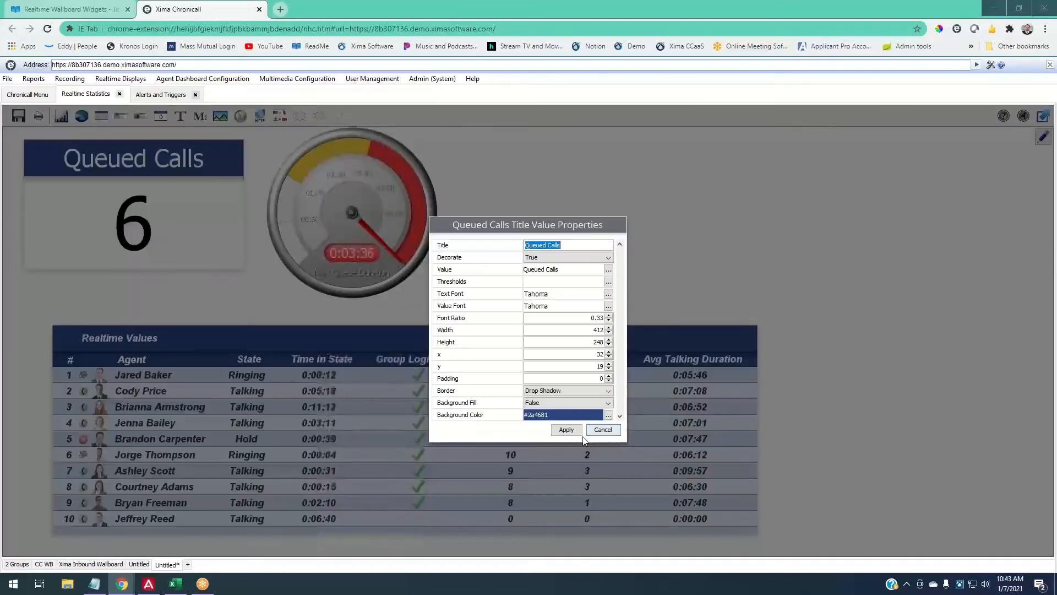
left_click(604, 430)
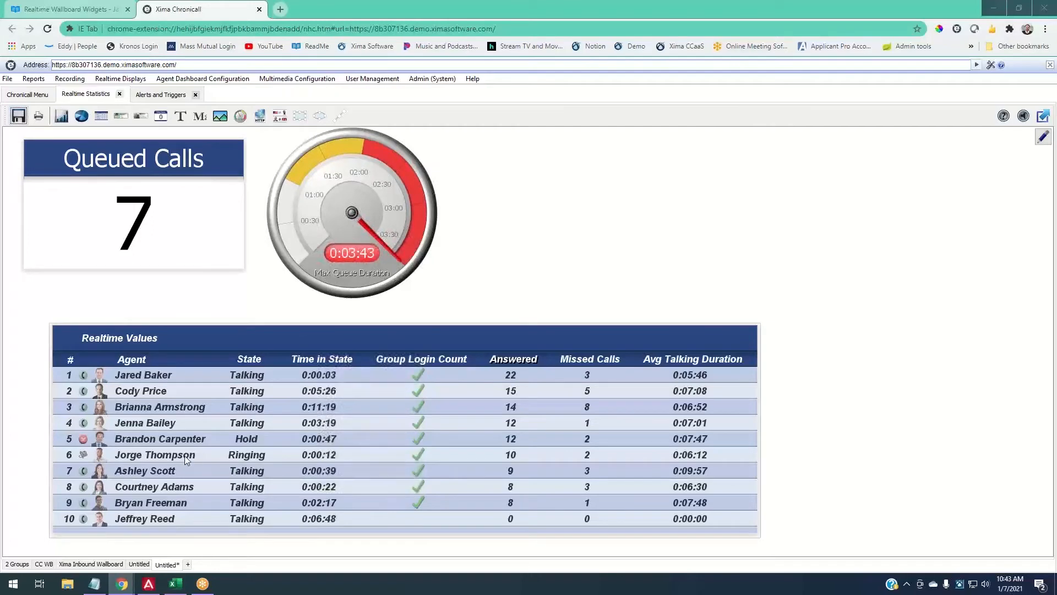
- Remove the unsaved Untitled* wallboard, confirm deletion, and go back to the Chronicall Menu
right_click(165, 563)
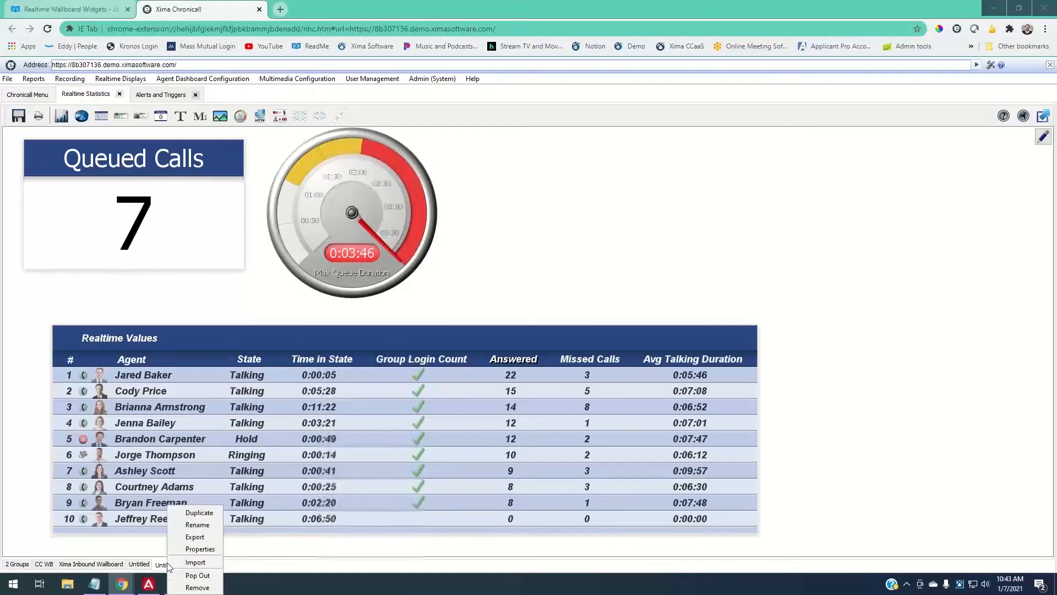
left_click(193, 586)
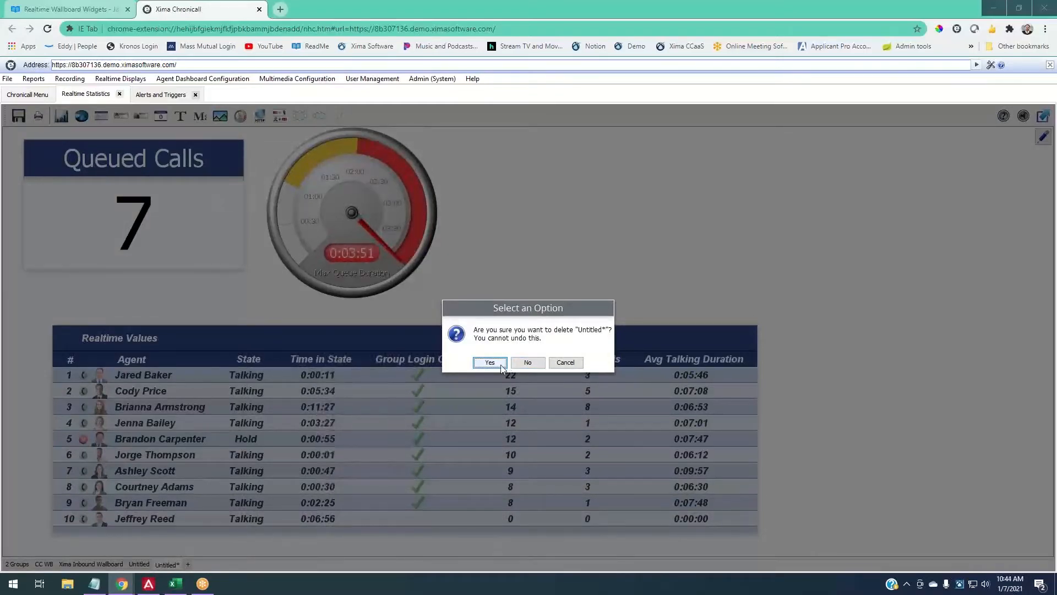
left_click(501, 367)
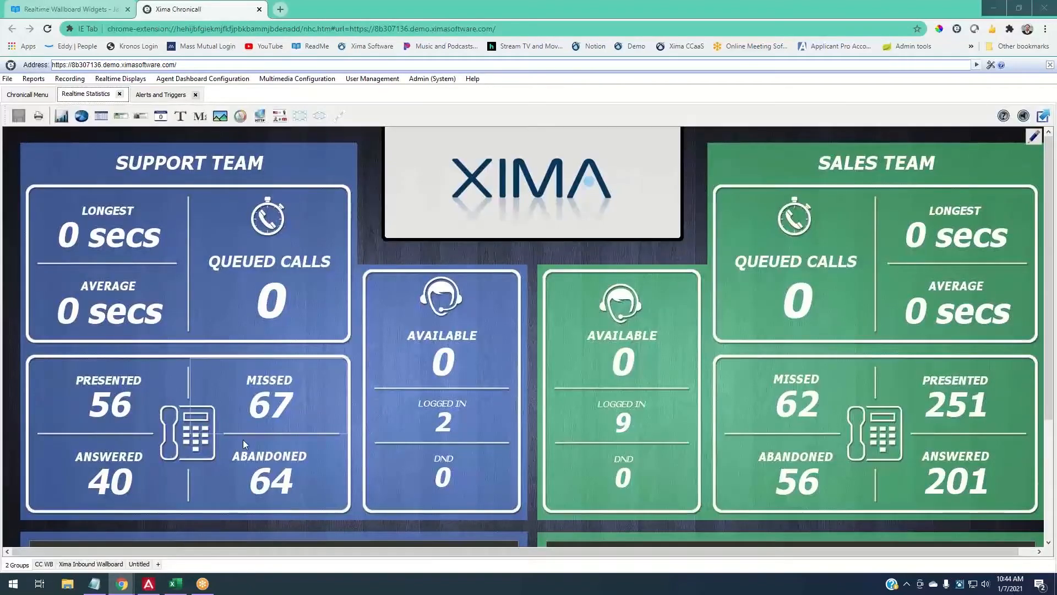
left_click(138, 564)
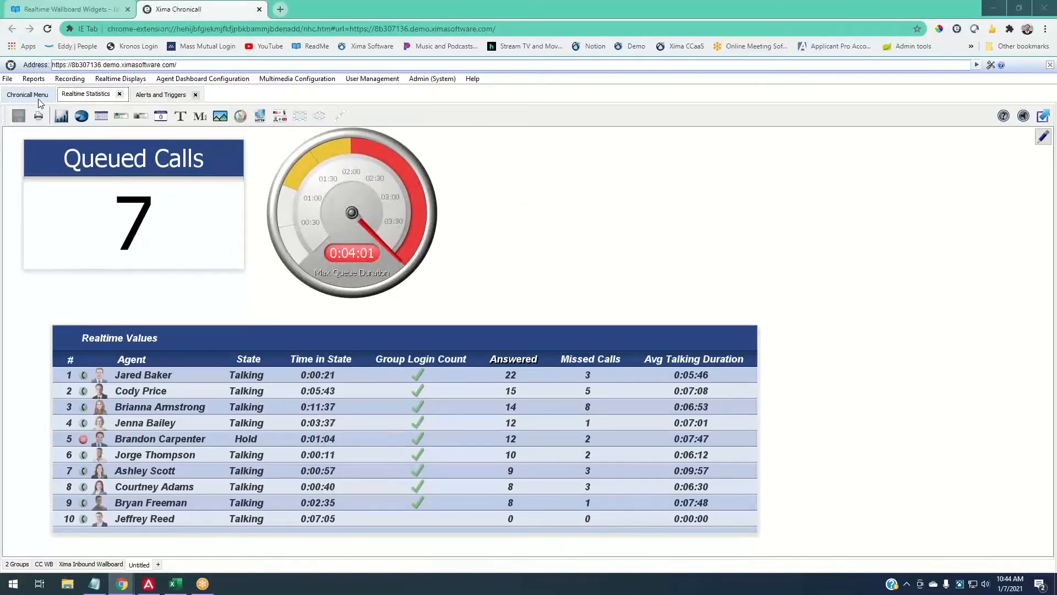
left_click(38, 98)
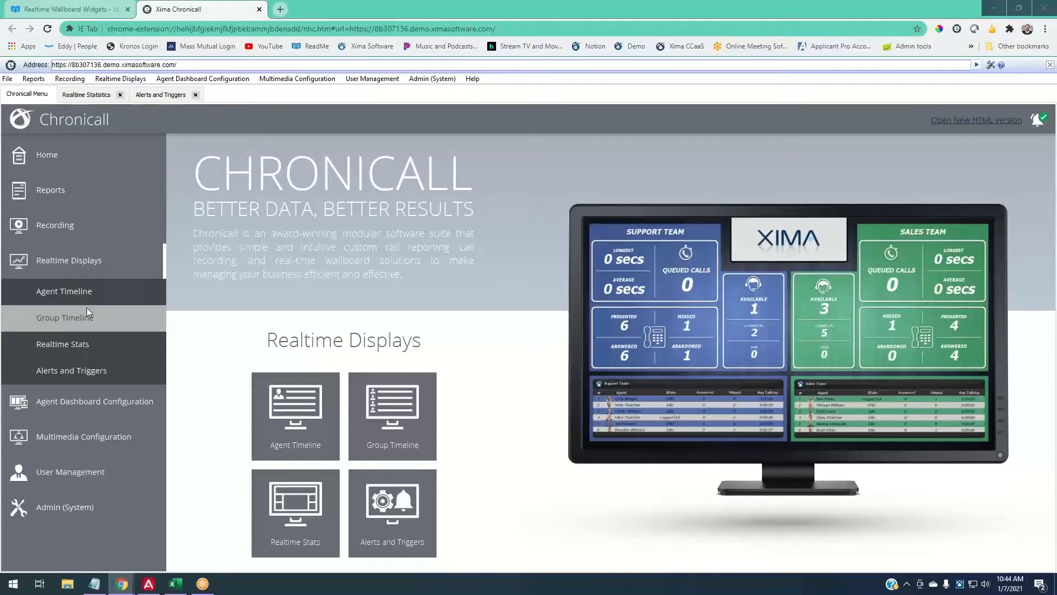
- Open the Agent Timeline display and pan it back and forth through earlier agent call states
left_click(97, 289)
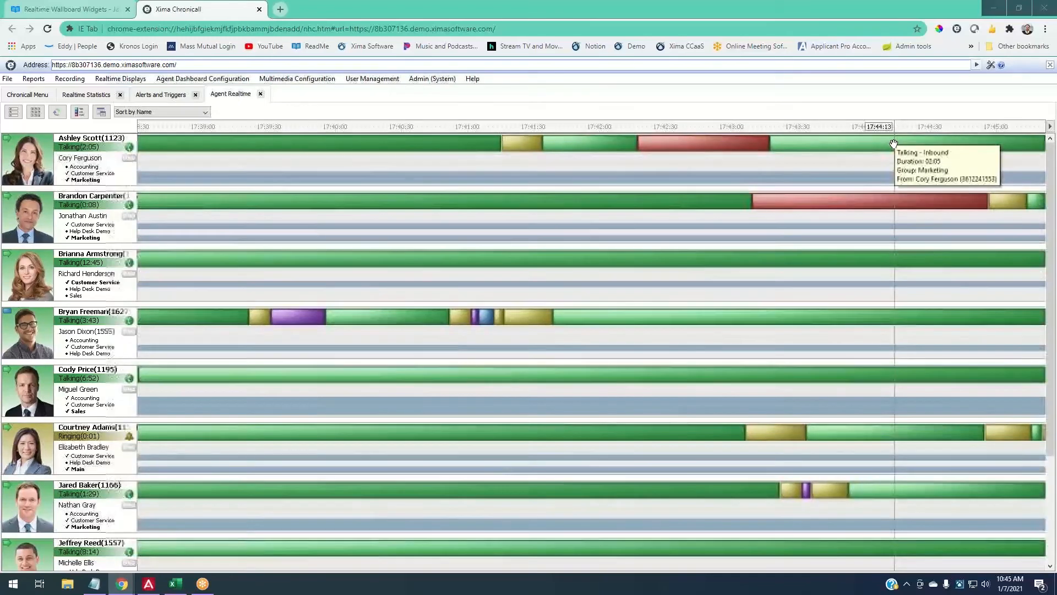
mouse_move(716, 145)
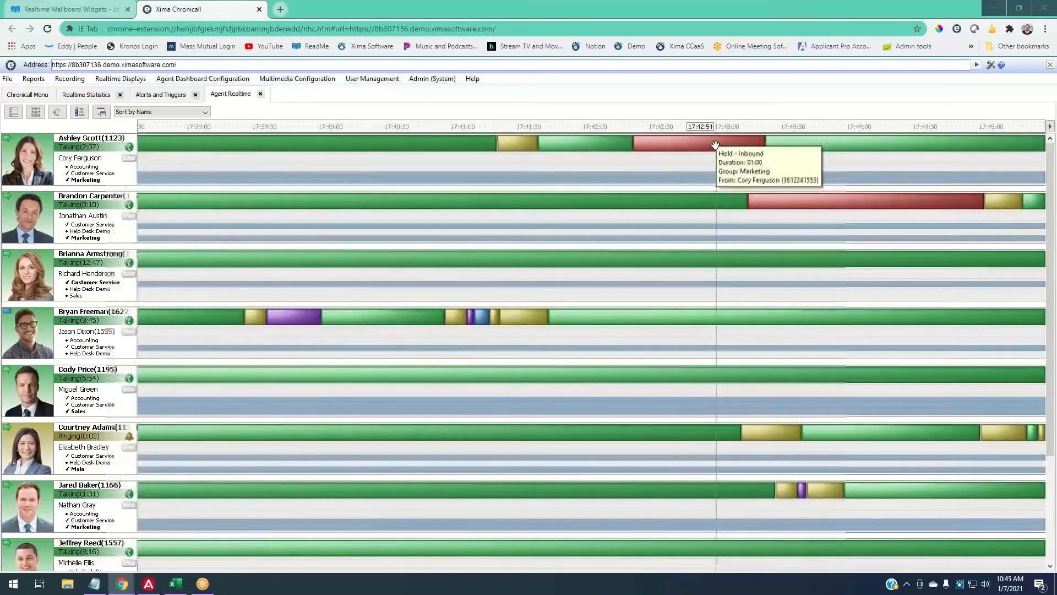
mouse_move(415, 160)
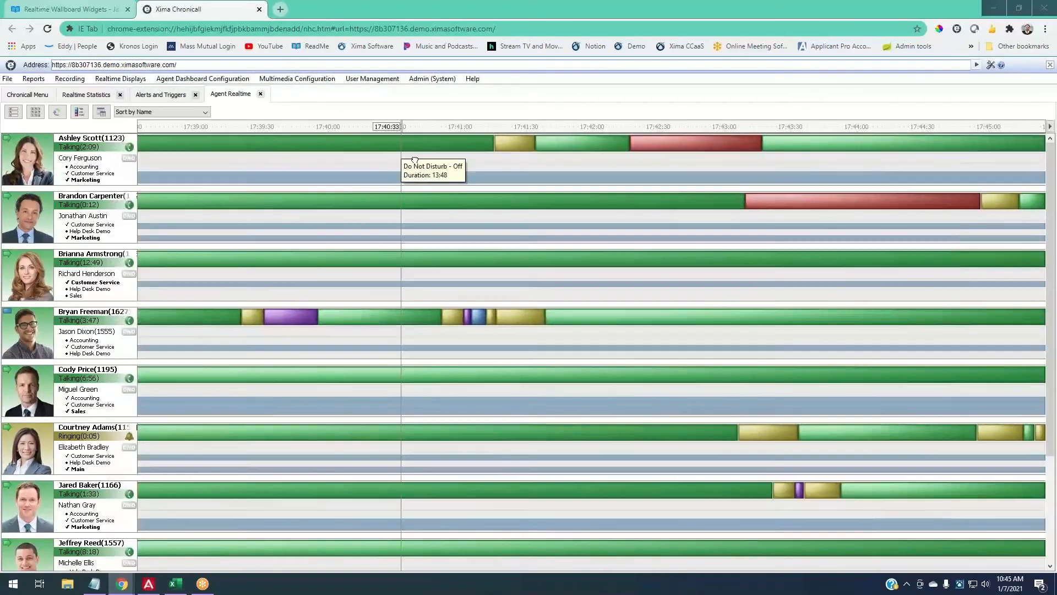
left_click_drag(415, 160, 1005, 140)
left_click_drag(455, 177, 777, 146)
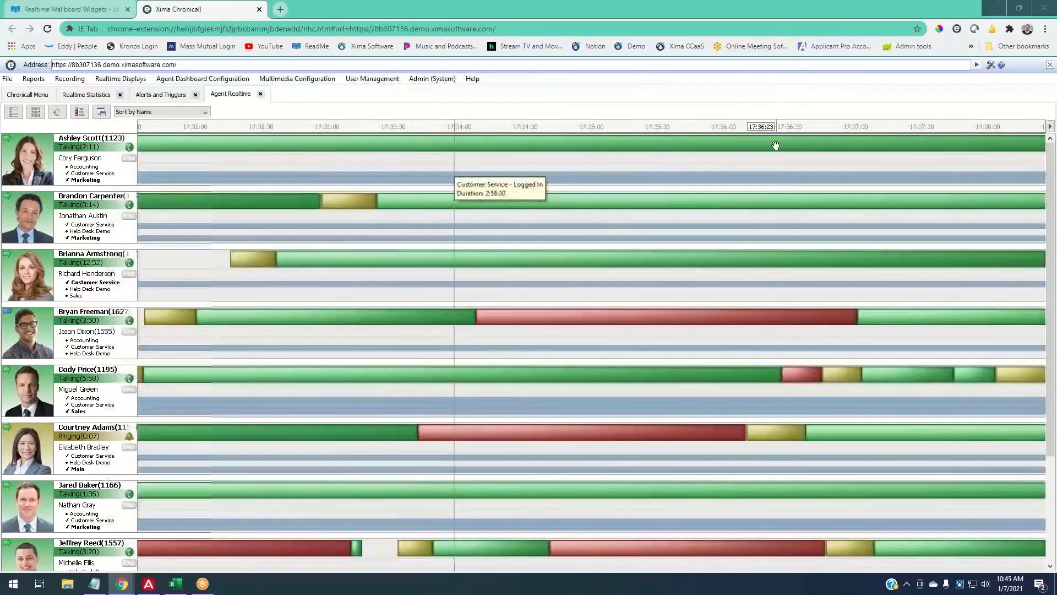
mouse_move(430, 317)
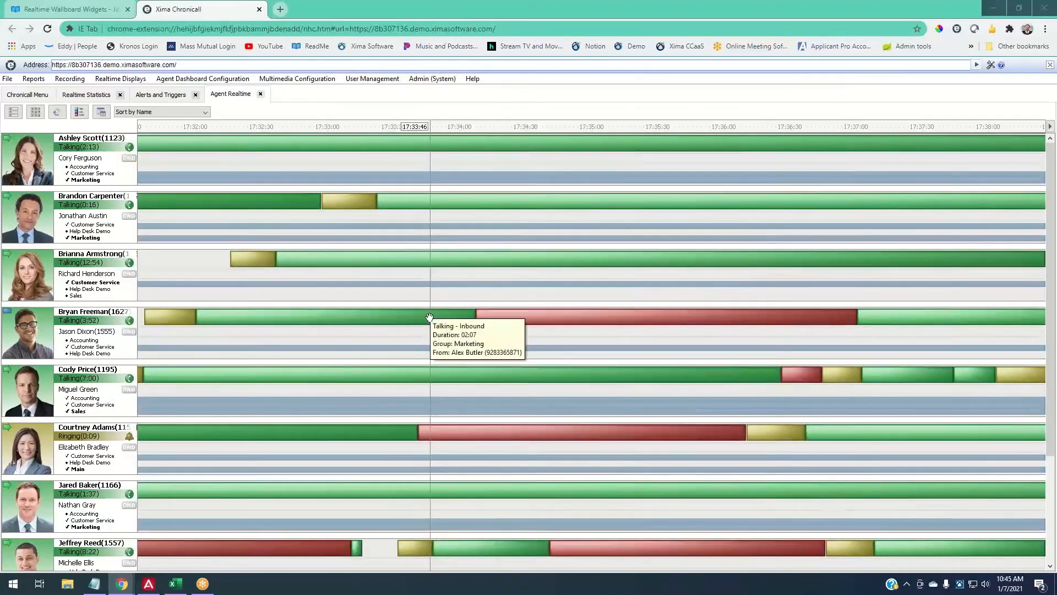
mouse_move(177, 307)
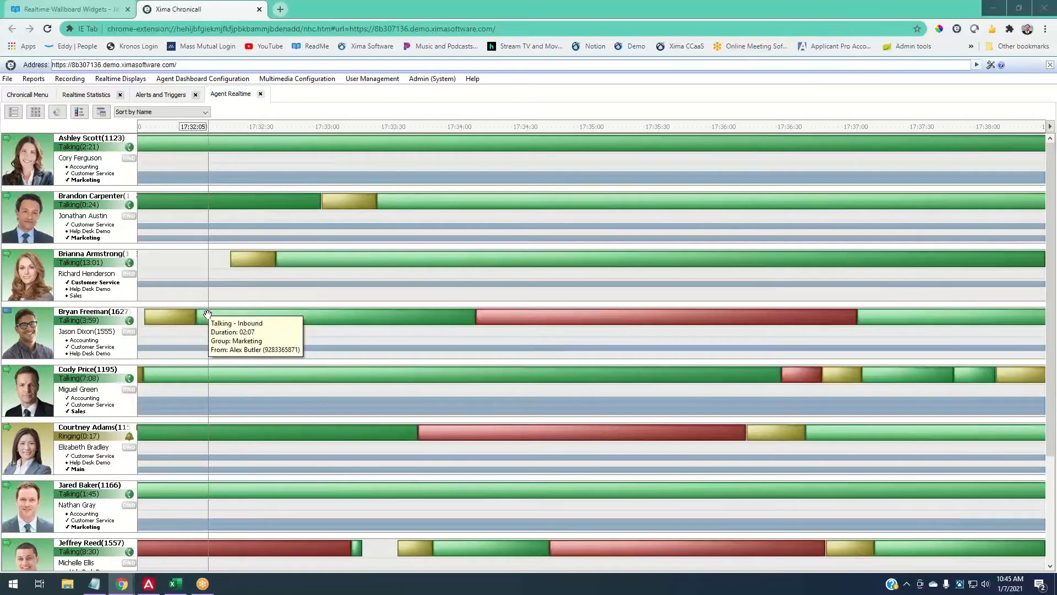
mouse_move(482, 314)
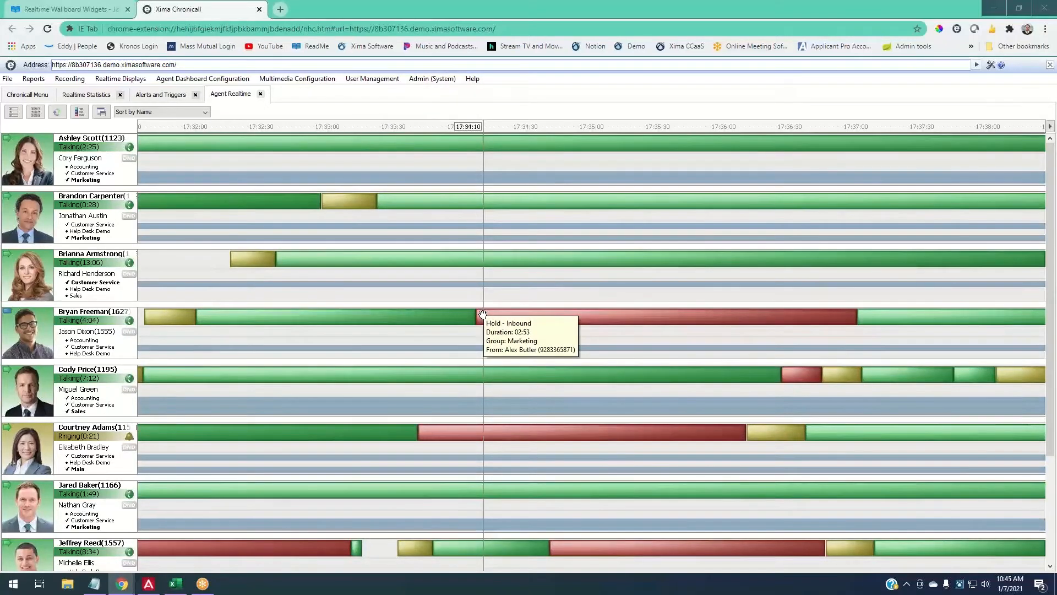
left_click_drag(482, 315, 288, 352)
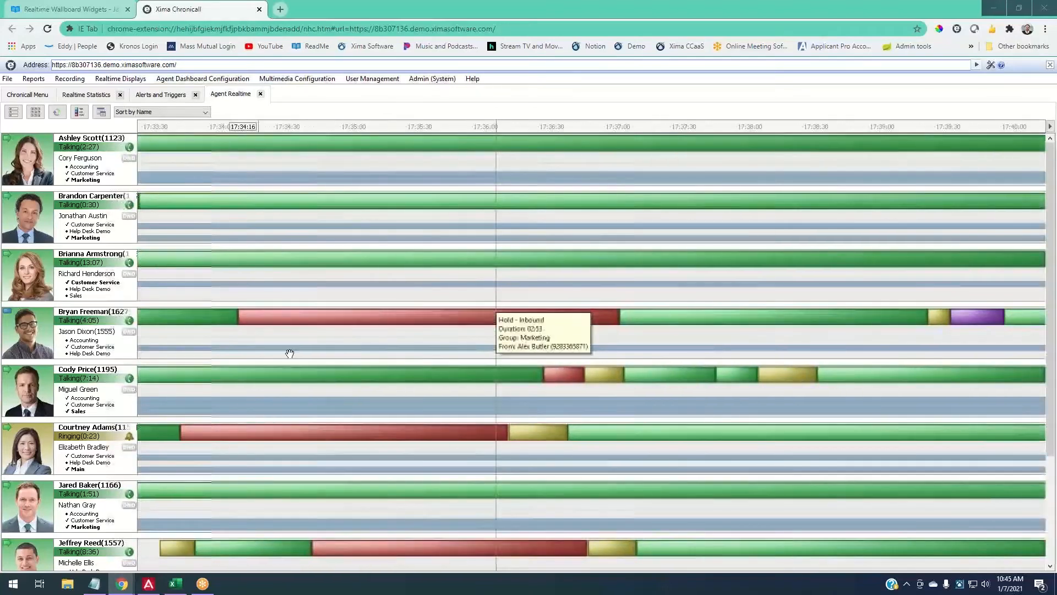
mouse_move(644, 314)
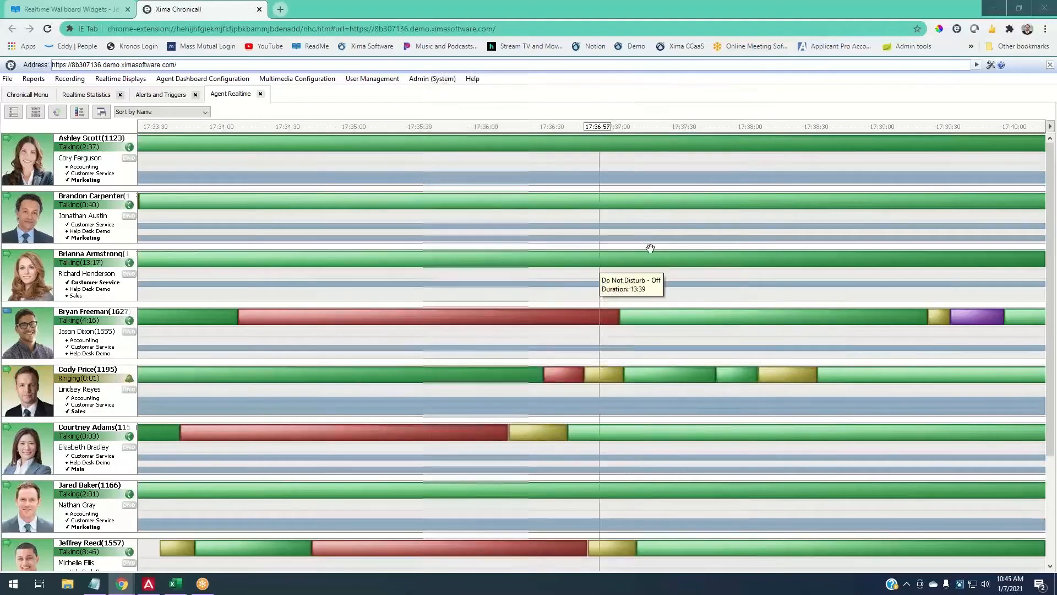
left_click_drag(145, 217, 617, 193)
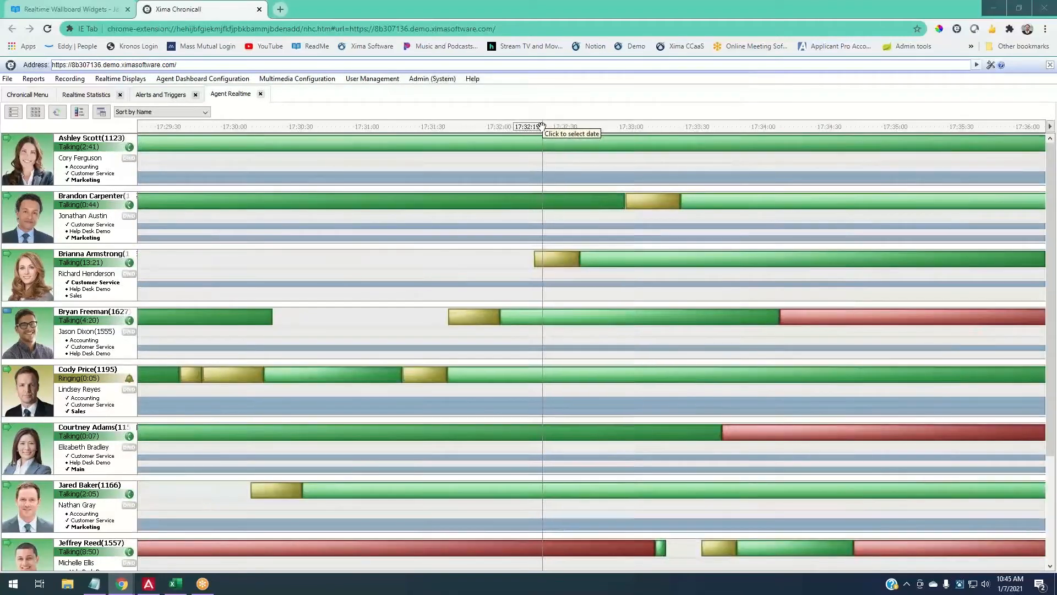
- Show the agent timeline at 10:00 on 31 December 2020, then return to live time
left_click(543, 128)
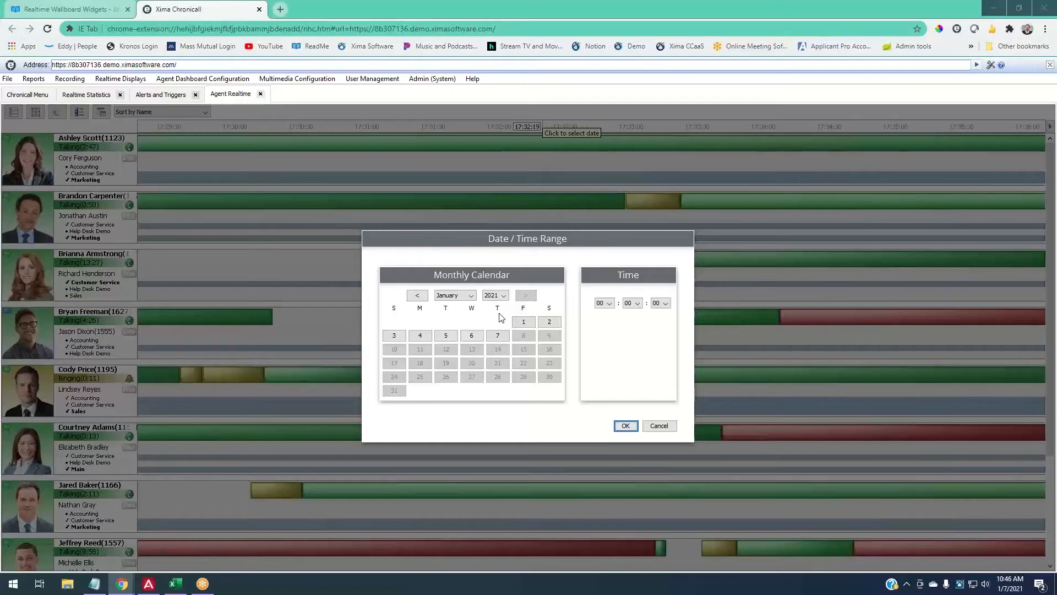
left_click(416, 296)
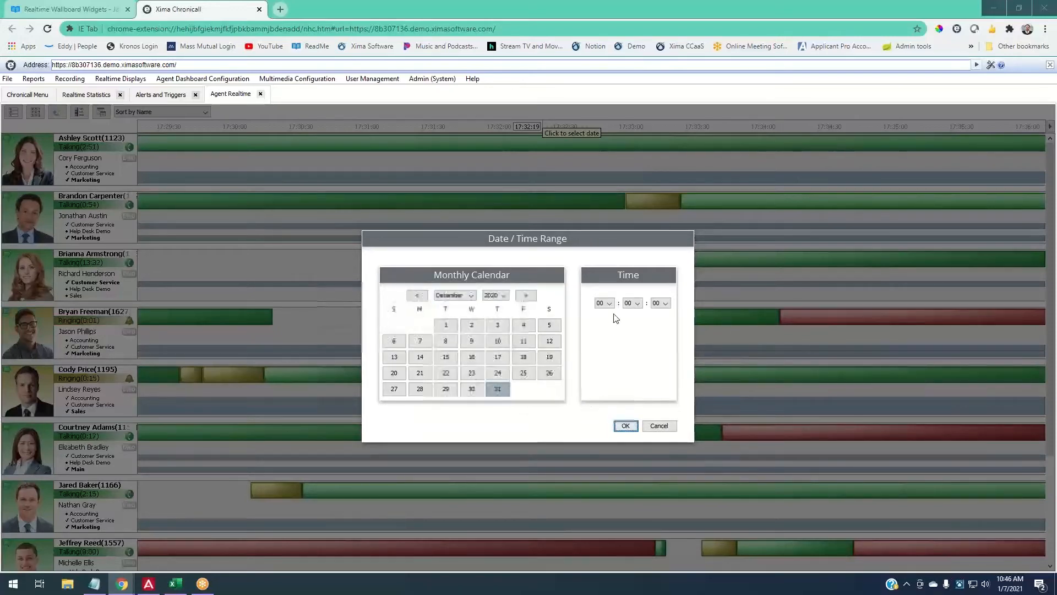
left_click(603, 303)
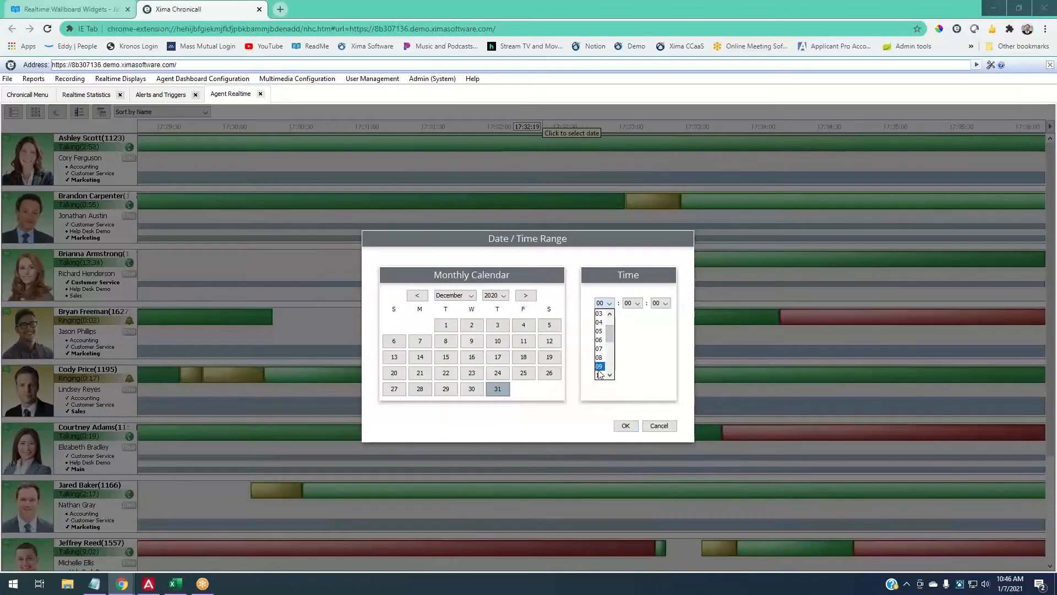
left_click(600, 375)
left_click(624, 425)
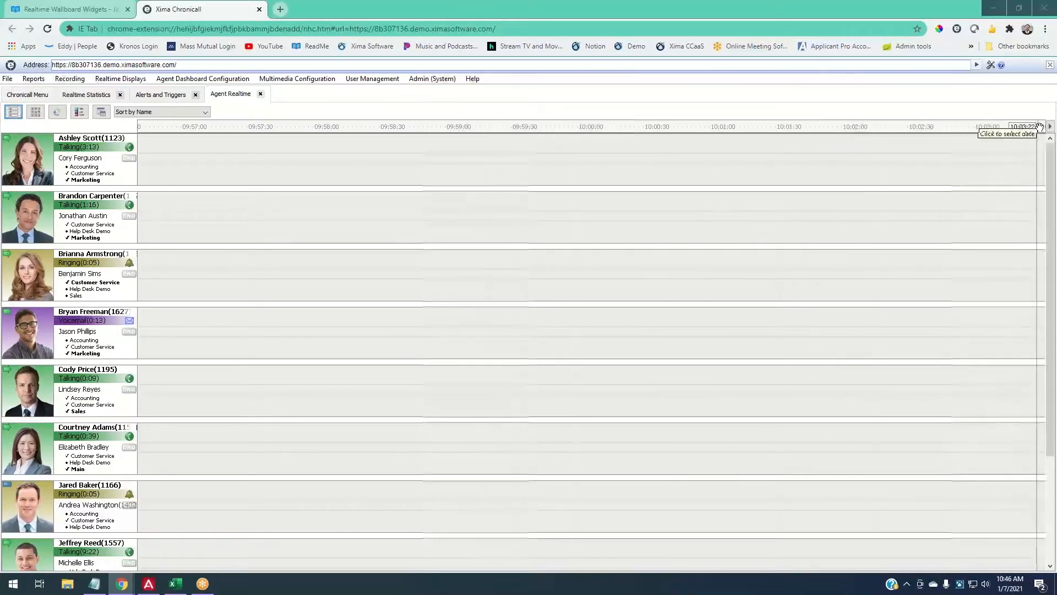
left_click(1050, 128)
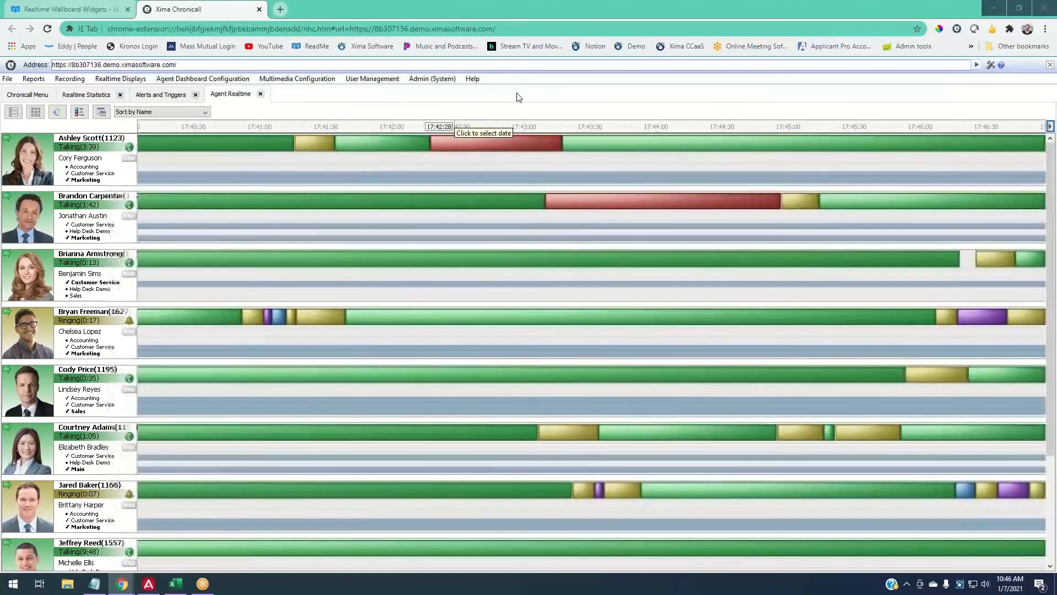
mouse_move(614, 170)
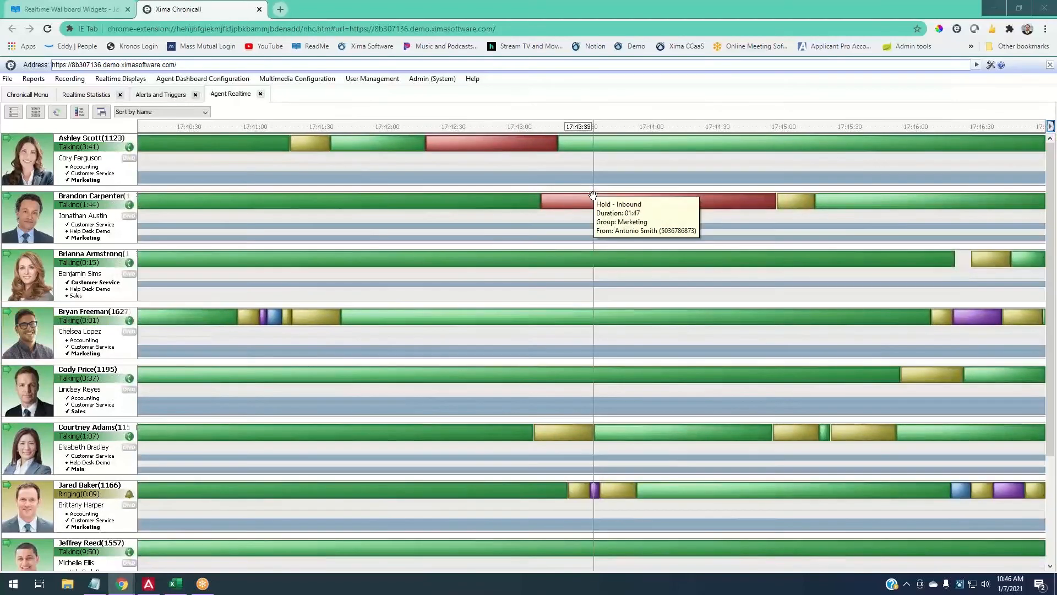
left_click(648, 128)
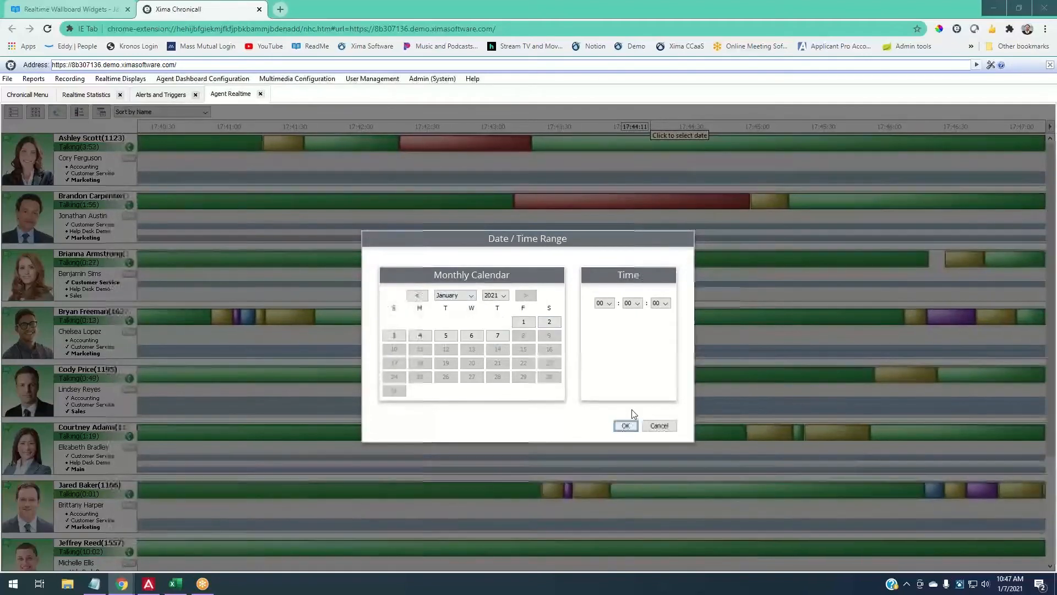
left_click(646, 427)
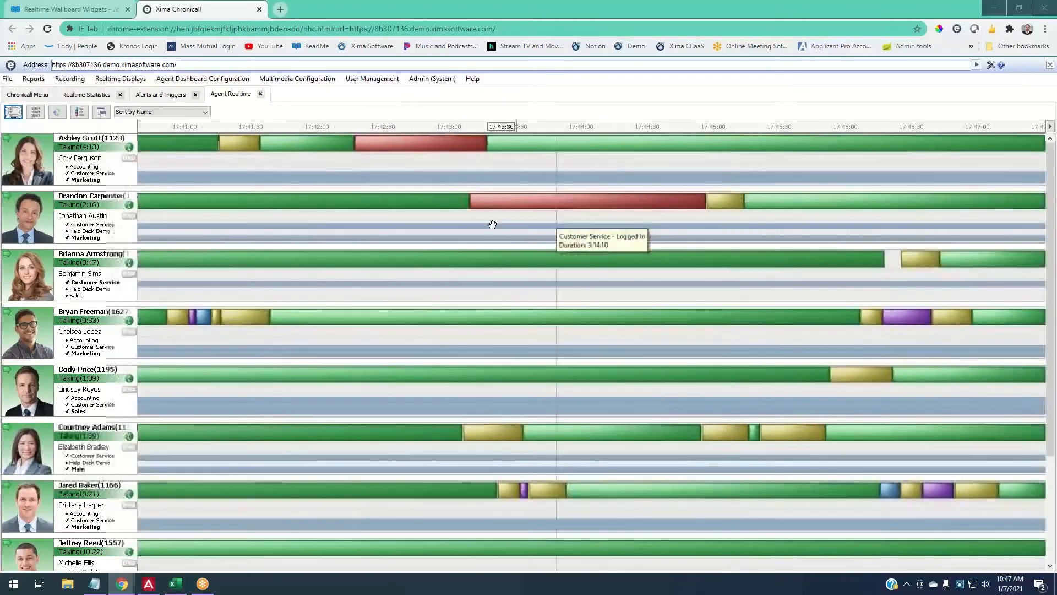
- Change an agent's profile photo, then go back to the Realtime Statistics wallboard
scroll(130, 300, "down", 3)
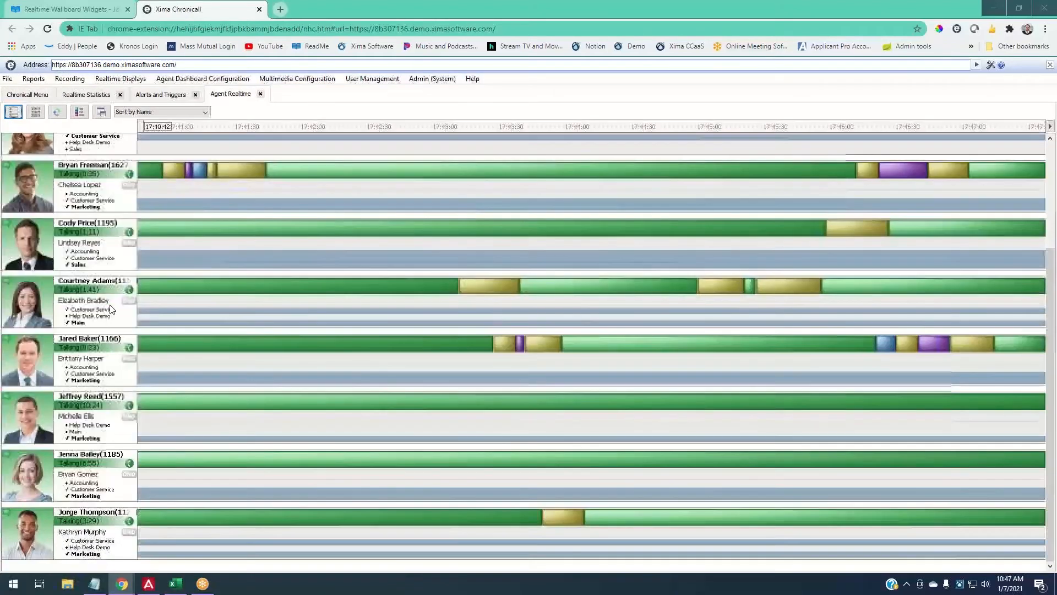
scroll(77, 300, "up", 3)
scroll(45, 293, "down", 1)
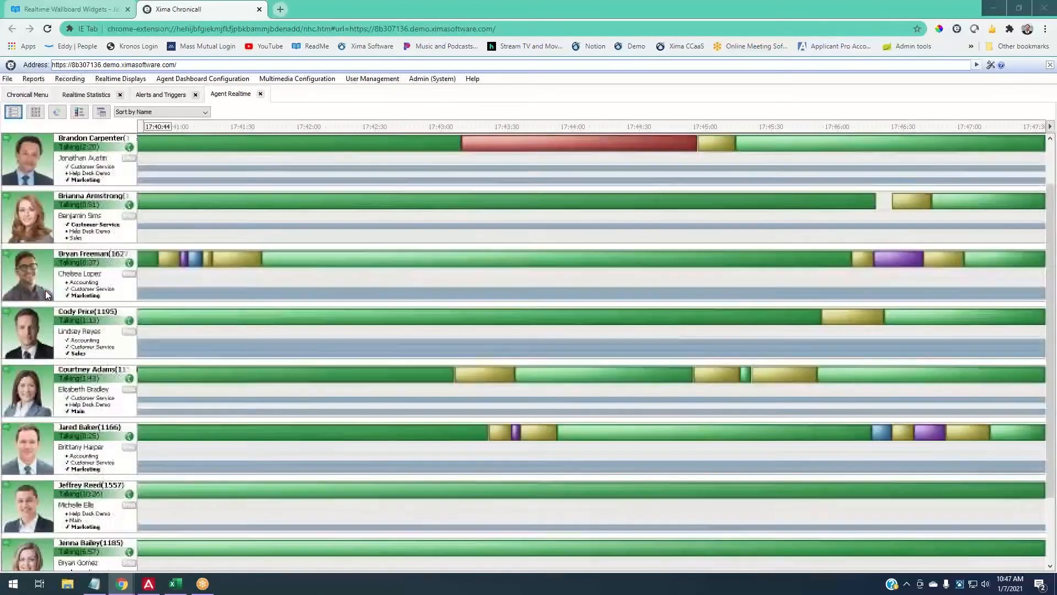
scroll(45, 290, "down", 2)
scroll(44, 290, "up", 3)
right_click(44, 289)
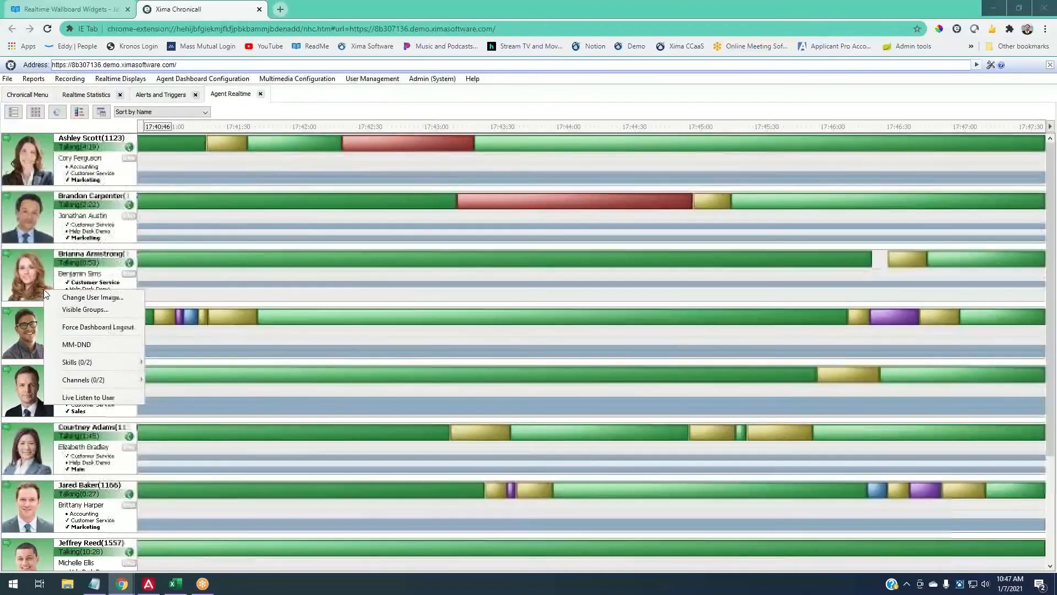
left_click(84, 297)
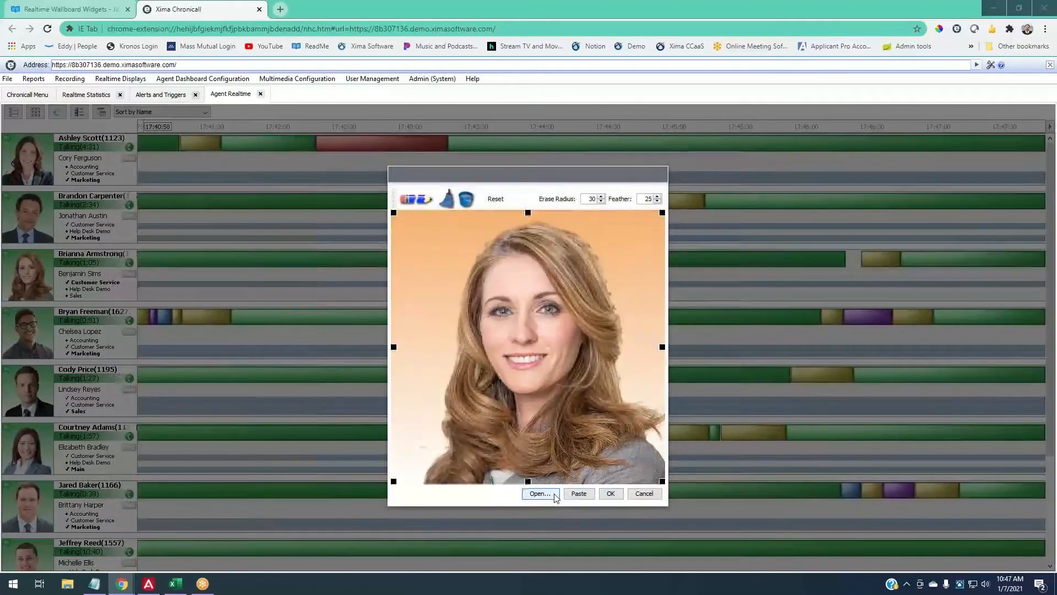
left_click(644, 494)
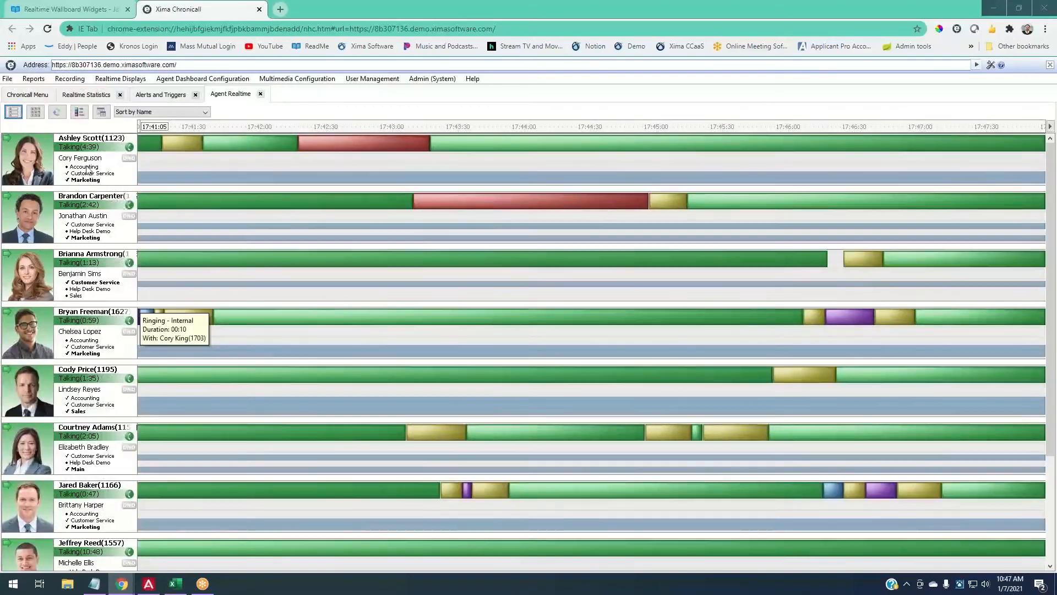
left_click(86, 94)
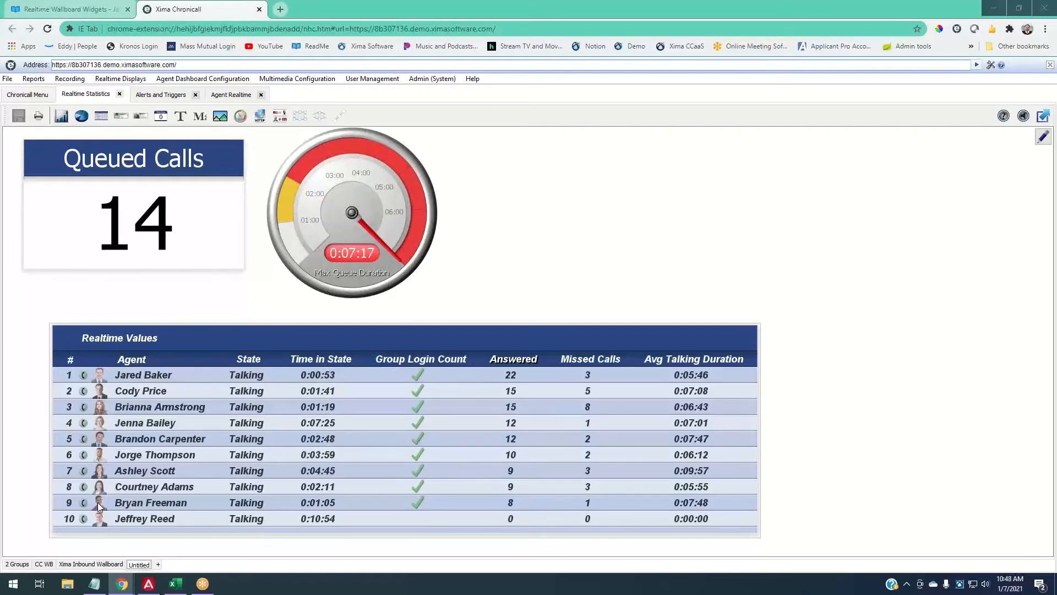
- Go to the Agent Realtime tab to see each agent's timeline
left_click(231, 94)
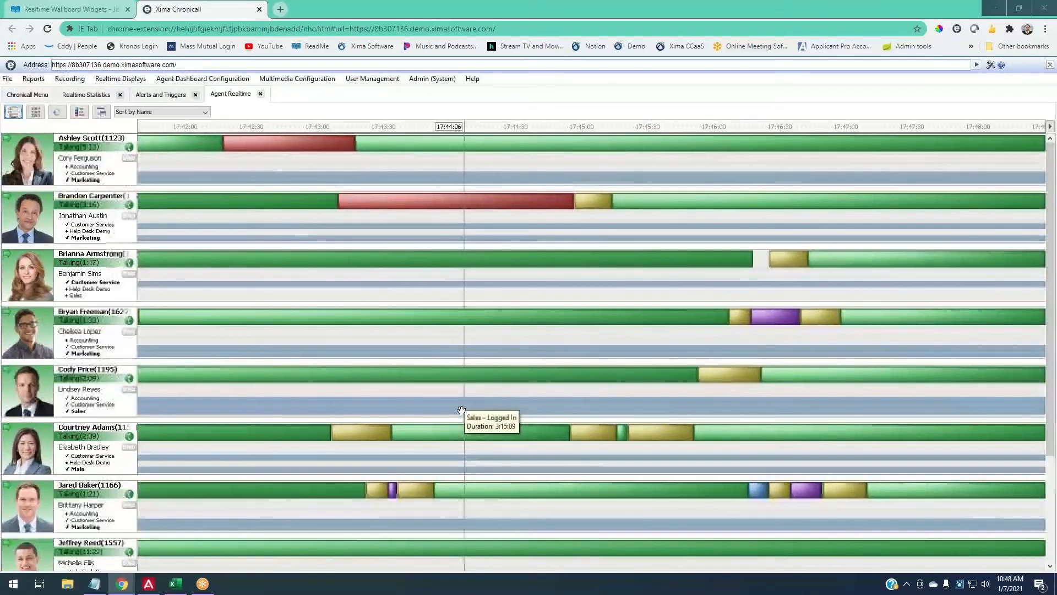
scroll(881, 330, "down", 1)
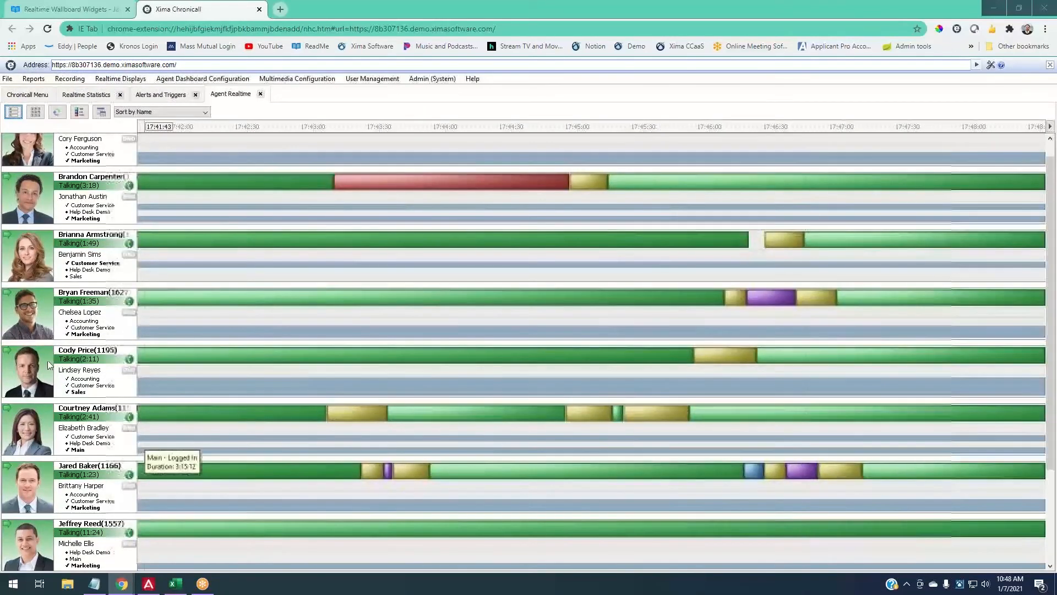
scroll(288, 321, "up", 1)
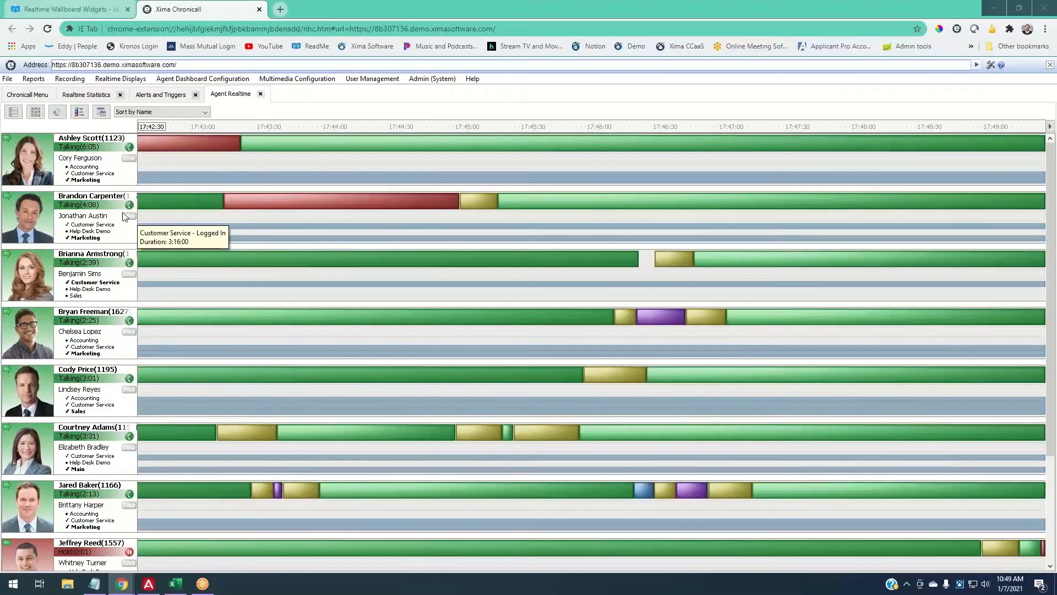
- Refresh the Agent Realtime timelines and return to the Chronicall home menu
left_click(59, 113)
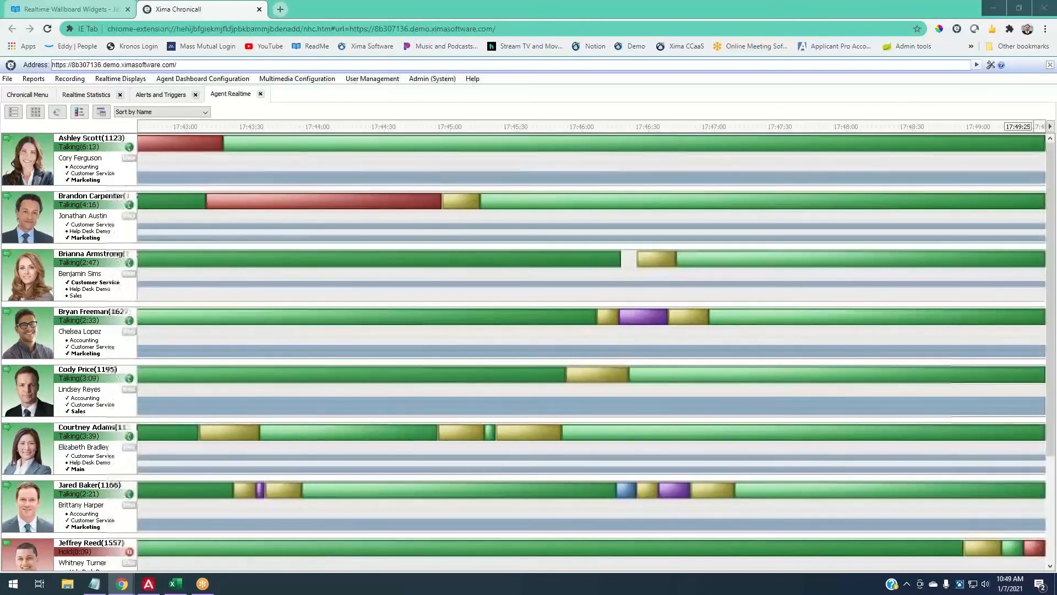
mouse_move(1041, 258)
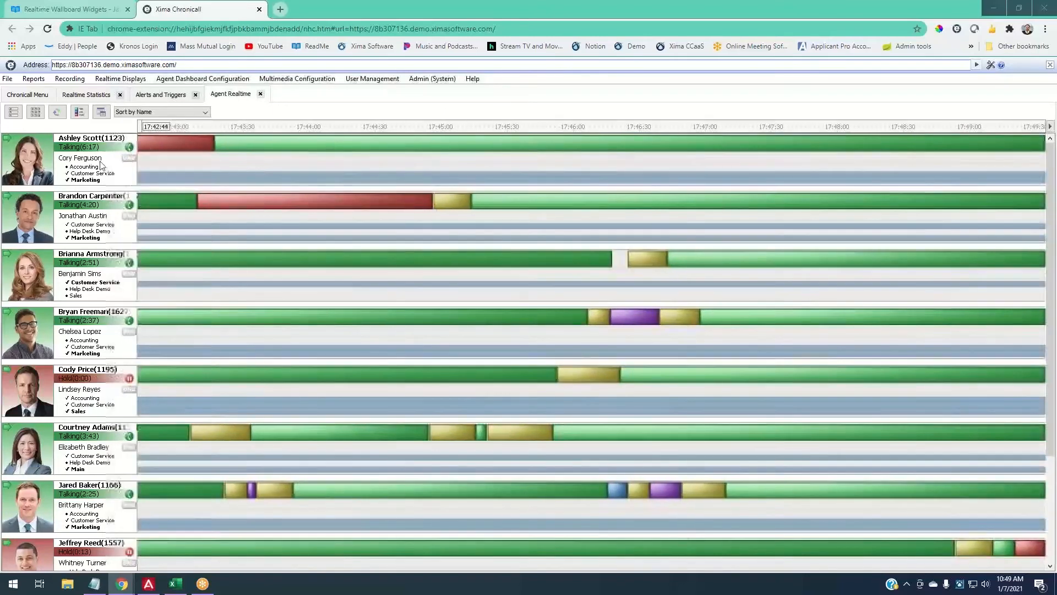
mouse_move(1035, 175)
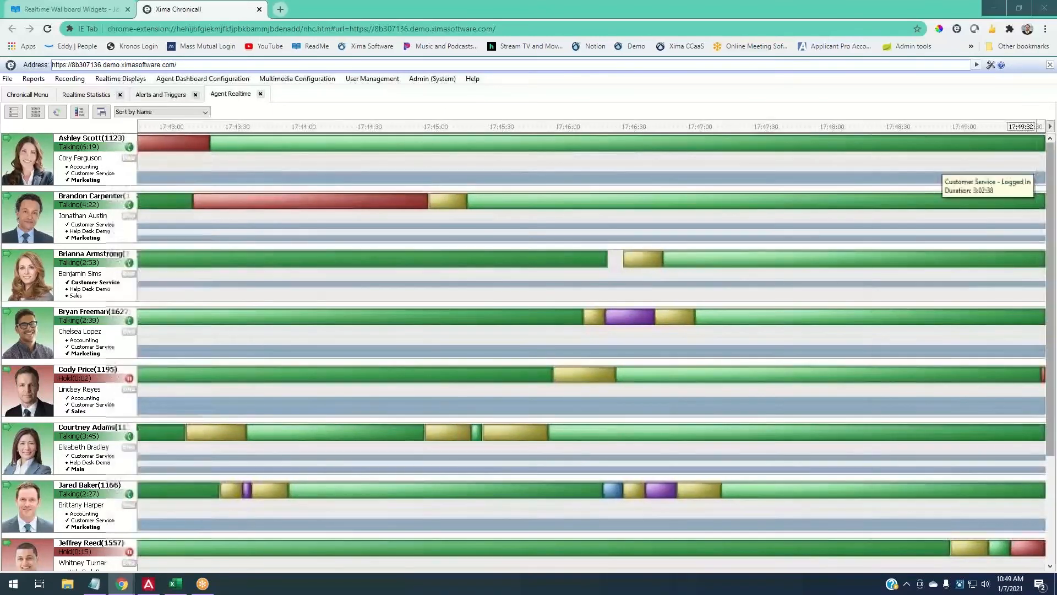
mouse_move(1040, 155)
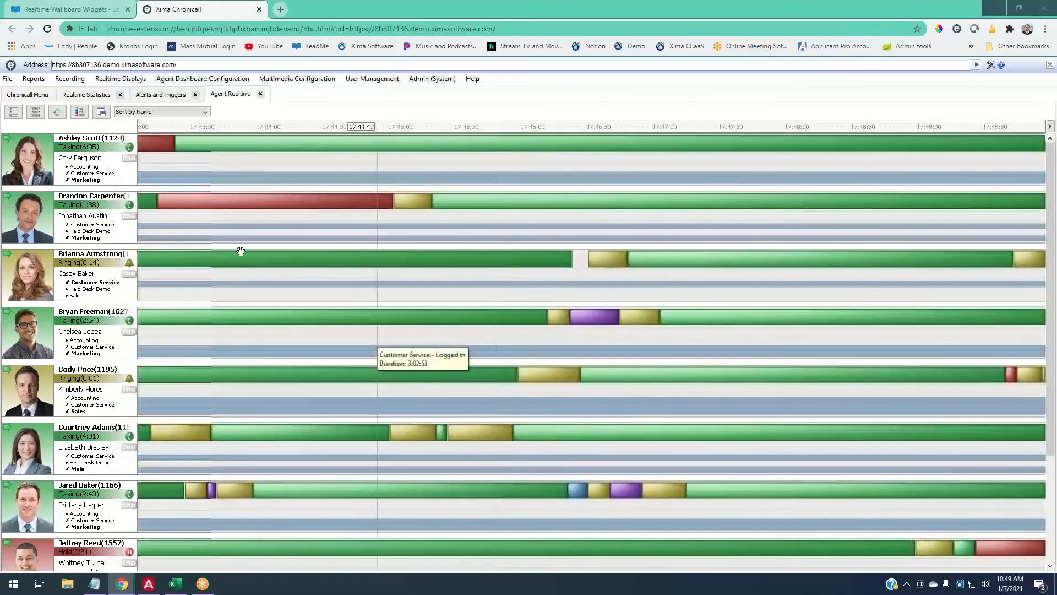
left_click(40, 93)
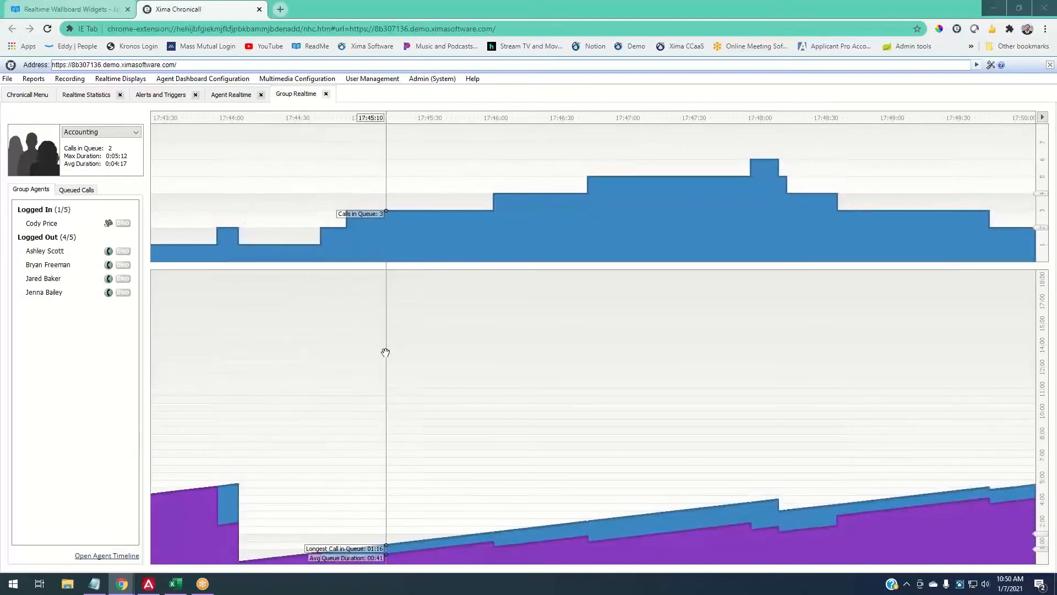
left_click(108, 97)
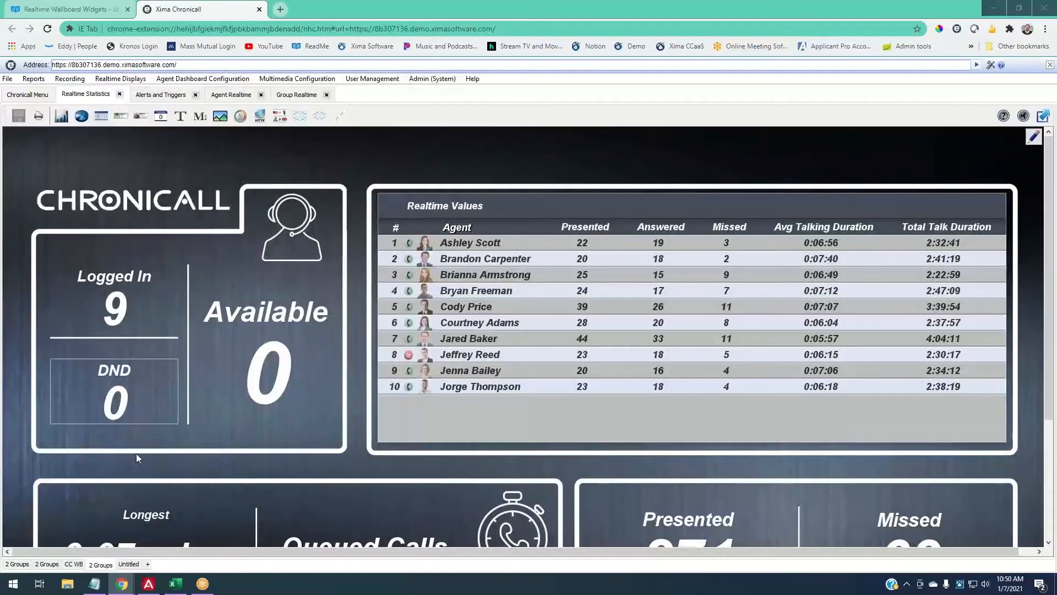
left_click(129, 565)
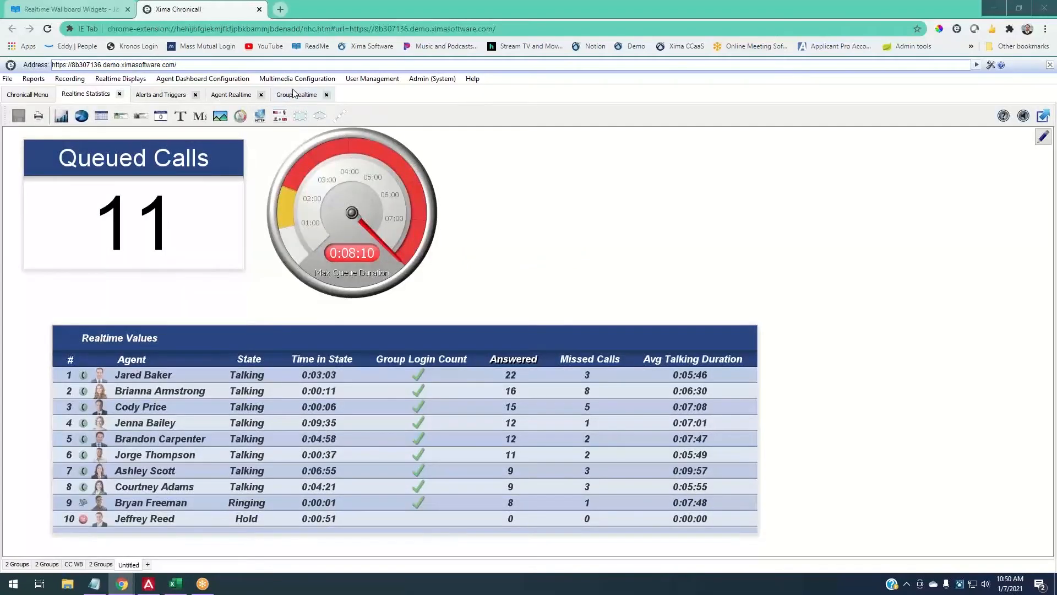
left_click(294, 93)
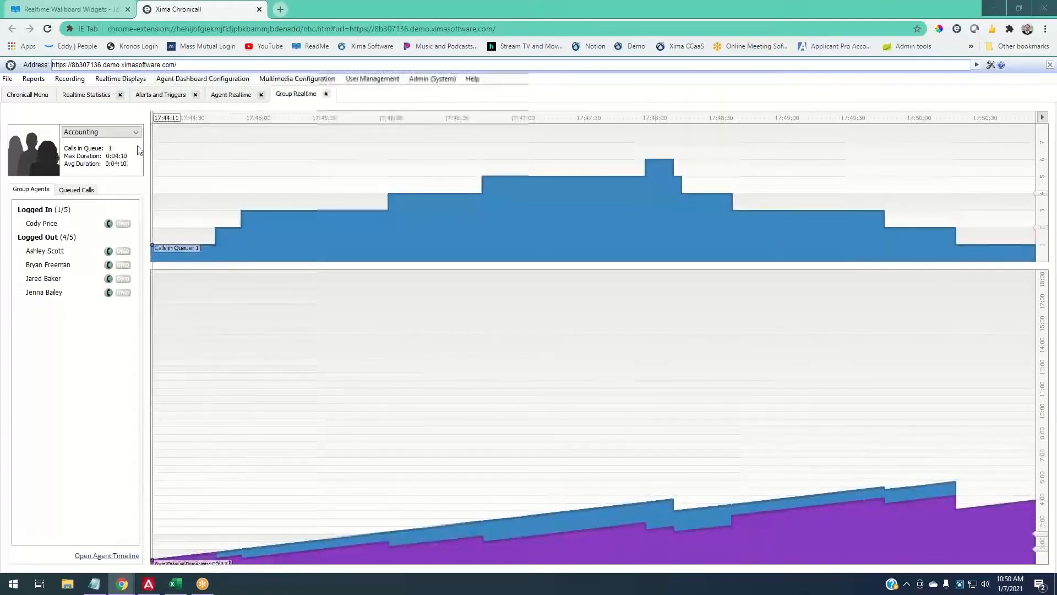
- Switch to the Customer Service group, review its queued calls and agents, then return to the wallboard
left_click(115, 132)
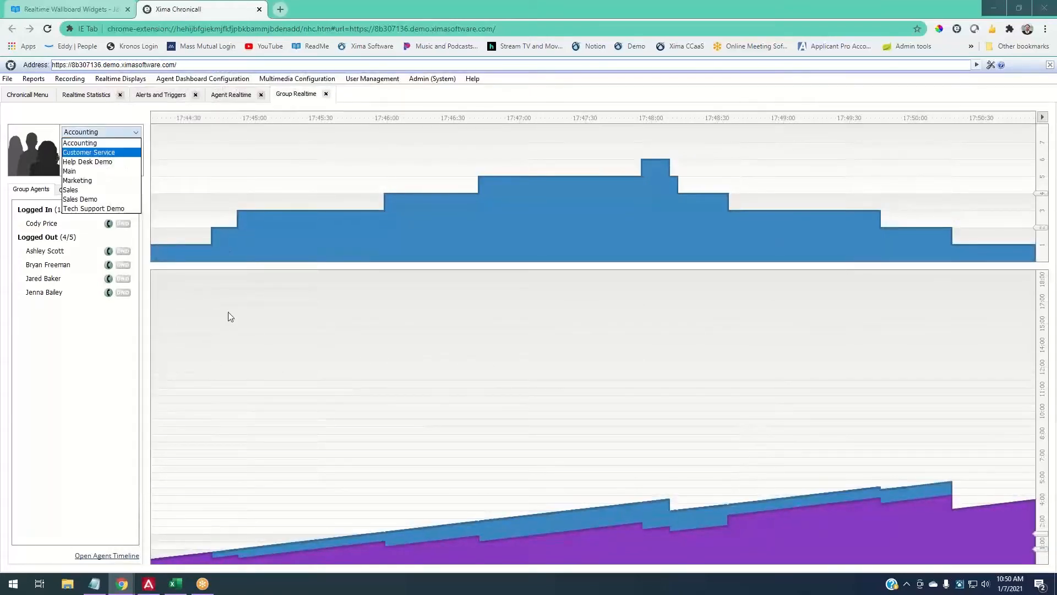
left_click(276, 342)
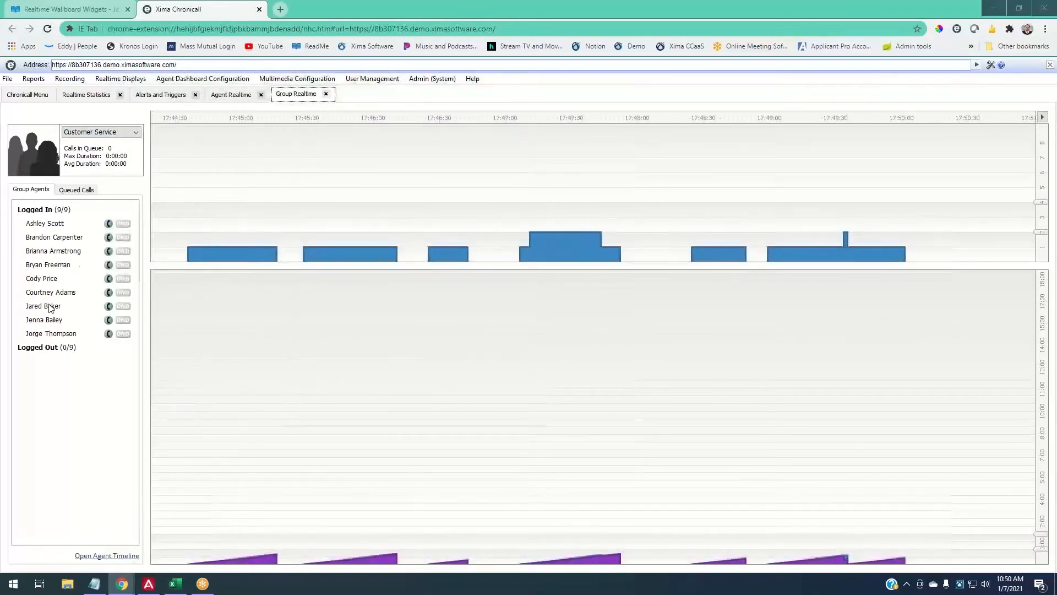
left_click(76, 189)
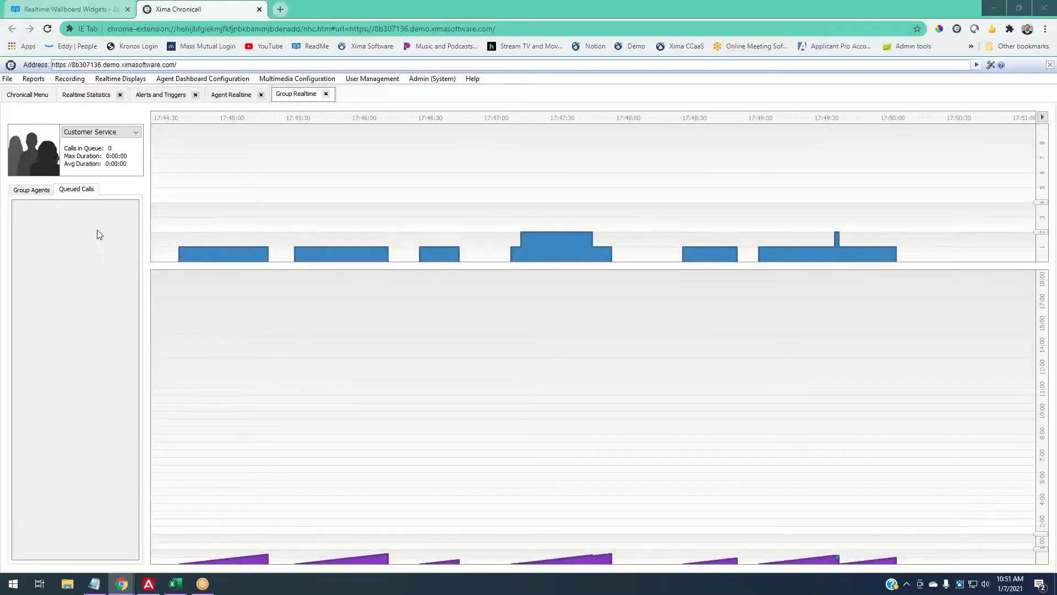
left_click(49, 191)
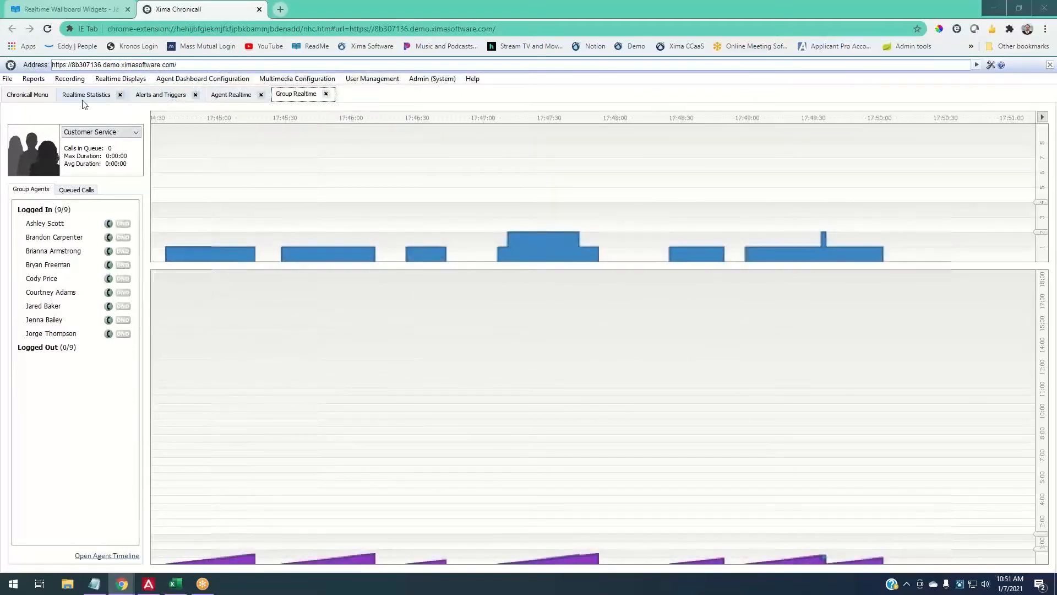
left_click(67, 101)
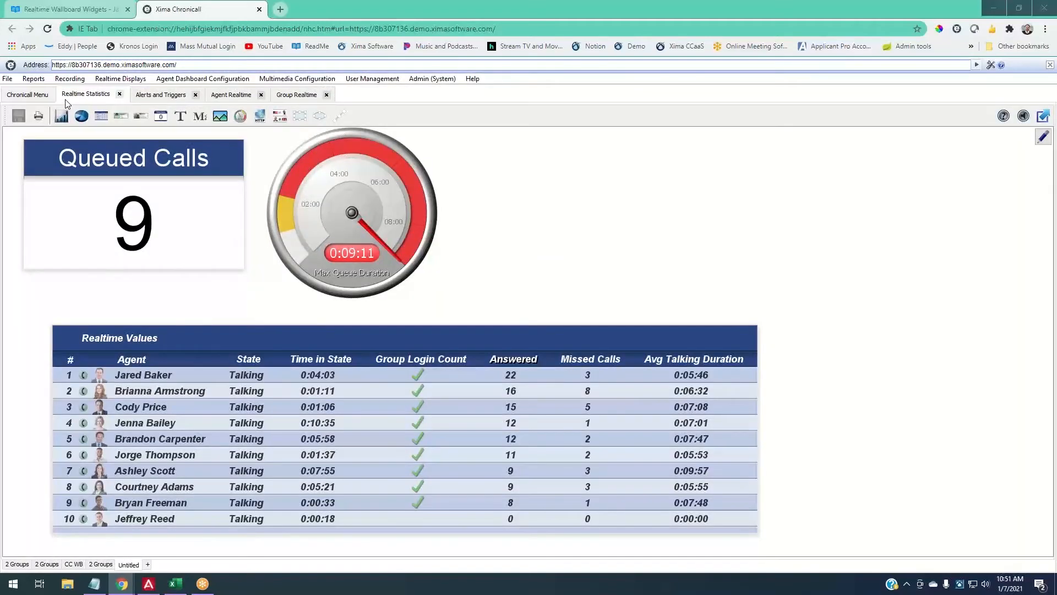
- Go from Group Realtime to the Agent Realtime tab and view the first agent's options menu
left_click(301, 97)
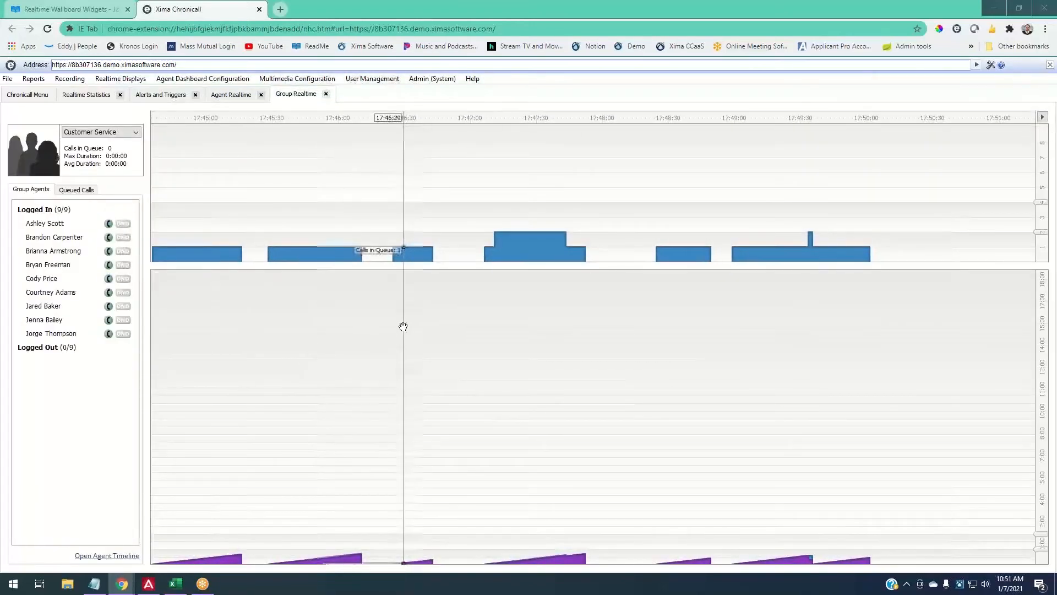
left_click(230, 96)
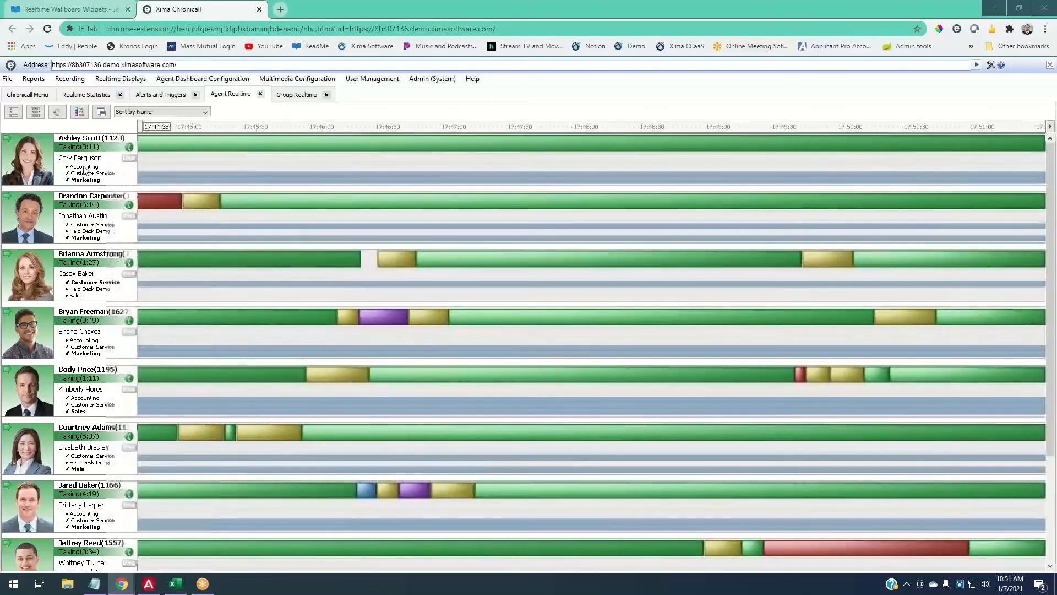
right_click(105, 153)
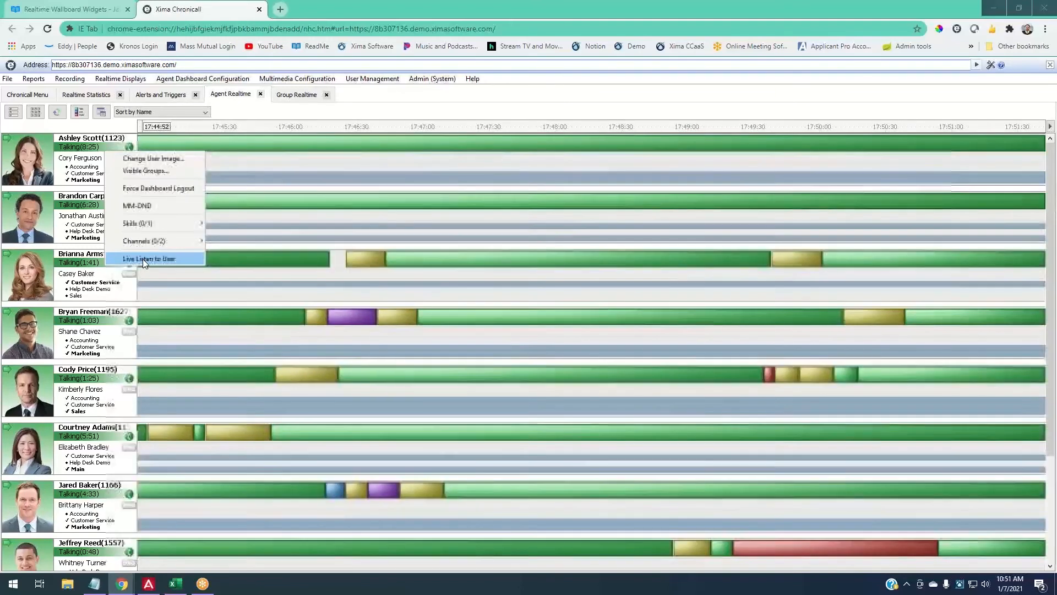
left_click(510, 96)
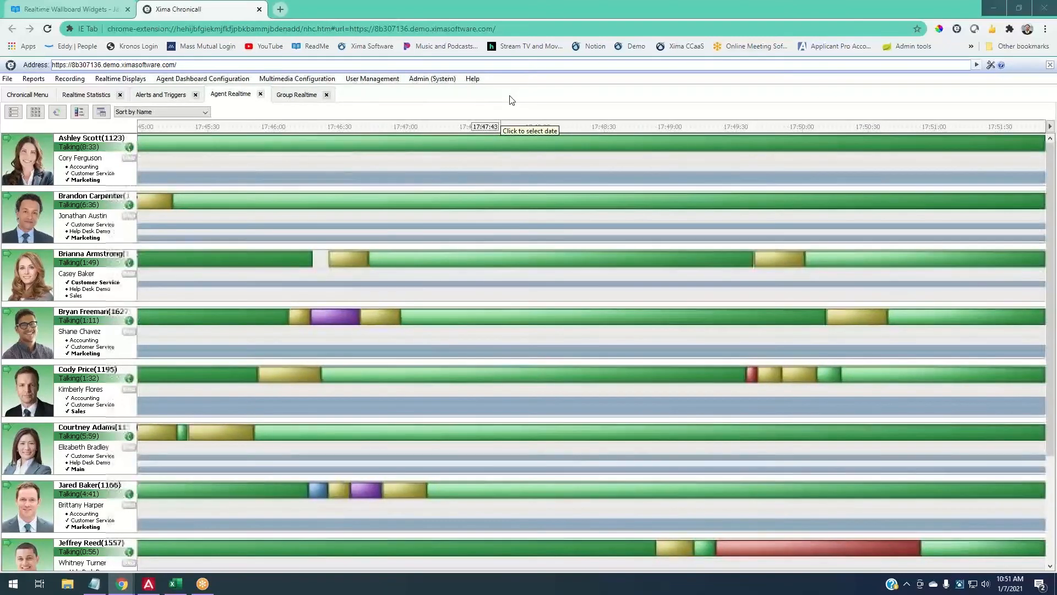
- Close the Group Realtime and Agent Realtime tabs and expand Realtime Triggers in Alerts and Triggers
left_click(326, 94)
left_click(260, 94)
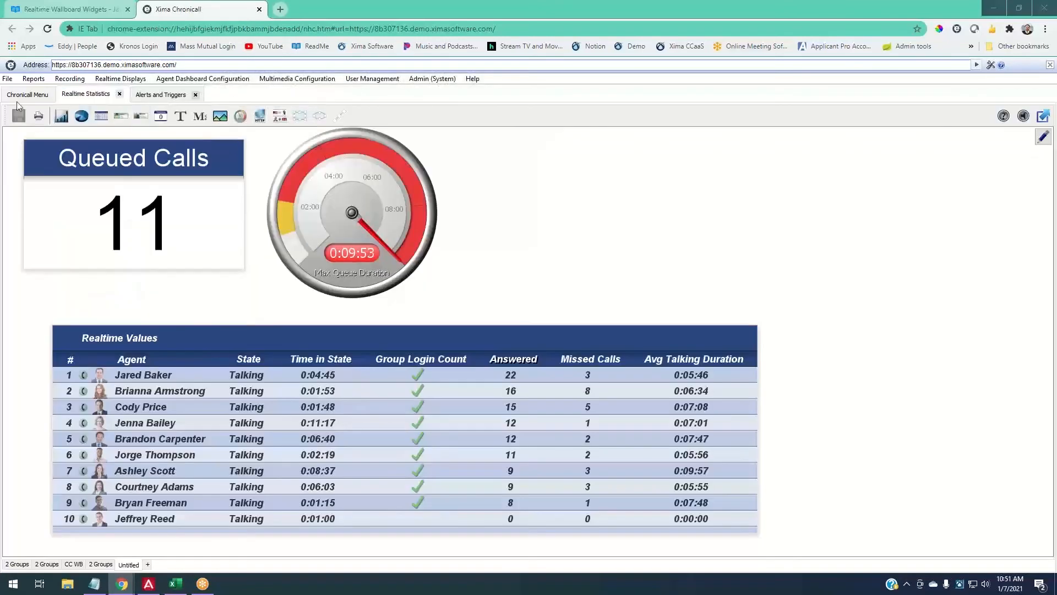
left_click(22, 95)
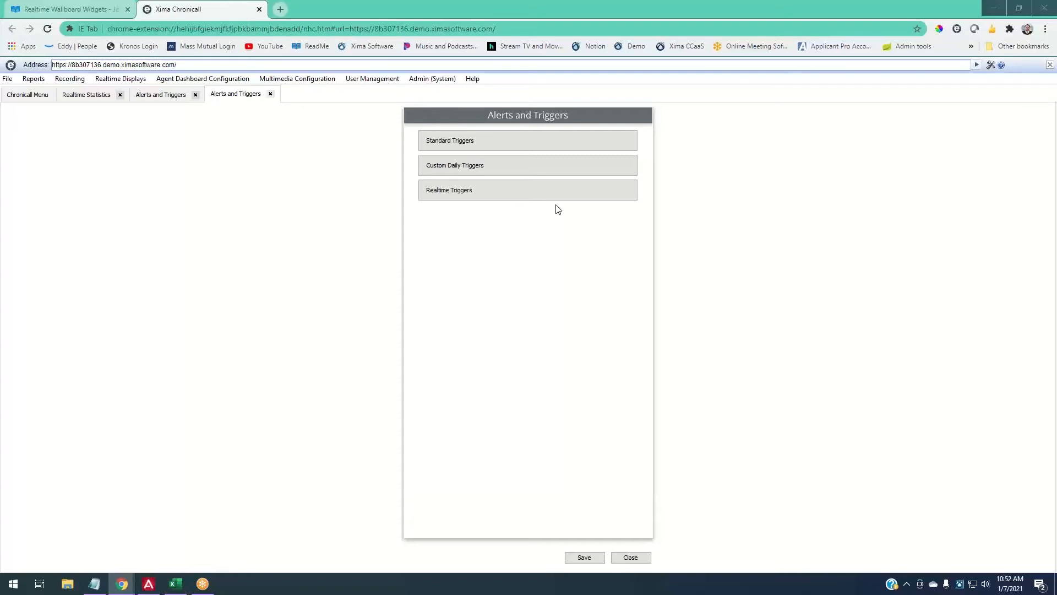
left_click(450, 192)
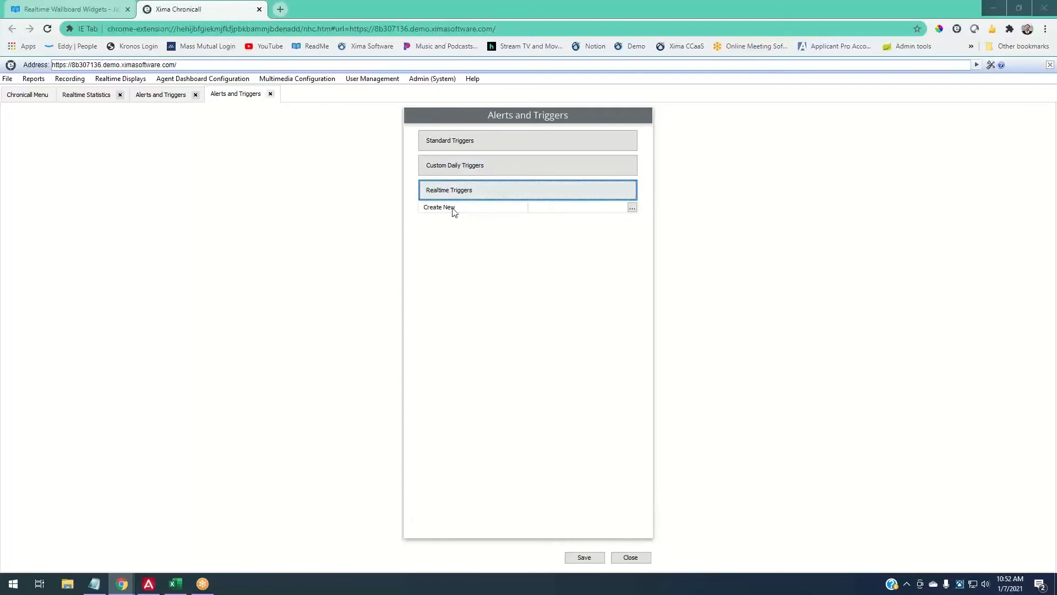
- Return to the Realtime Wallboard Widgets guide at the Leaderboard Widget section
left_click(105, 9)
scroll(255, 326, "down", 4)
scroll(254, 326, "down", 8)
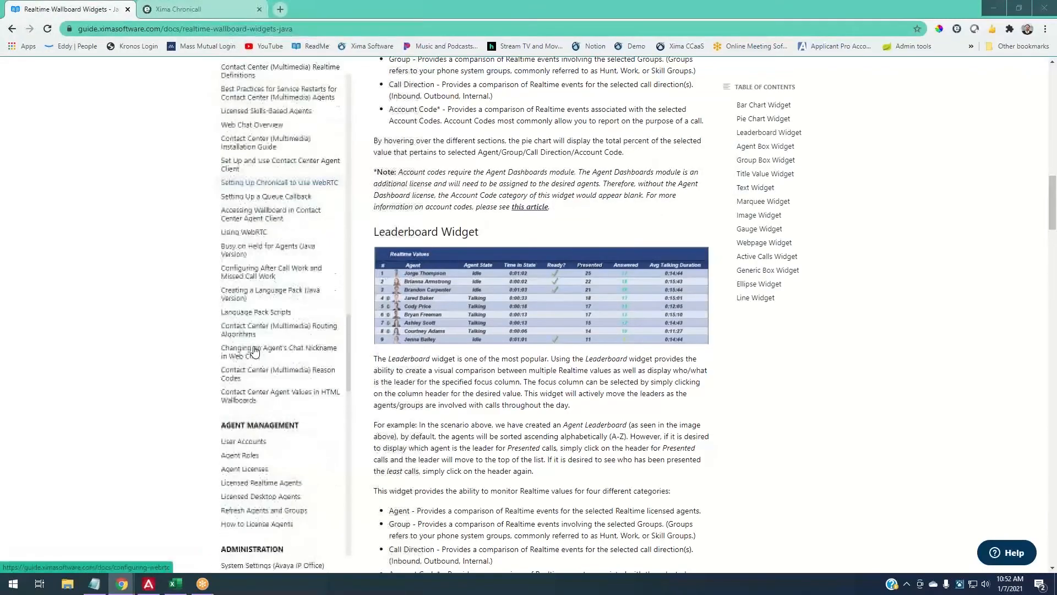
- Read the Alerts and Triggers article's Normal, Warning and Emergency desktop alert examples, then return to Chronicall
left_click(263, 307)
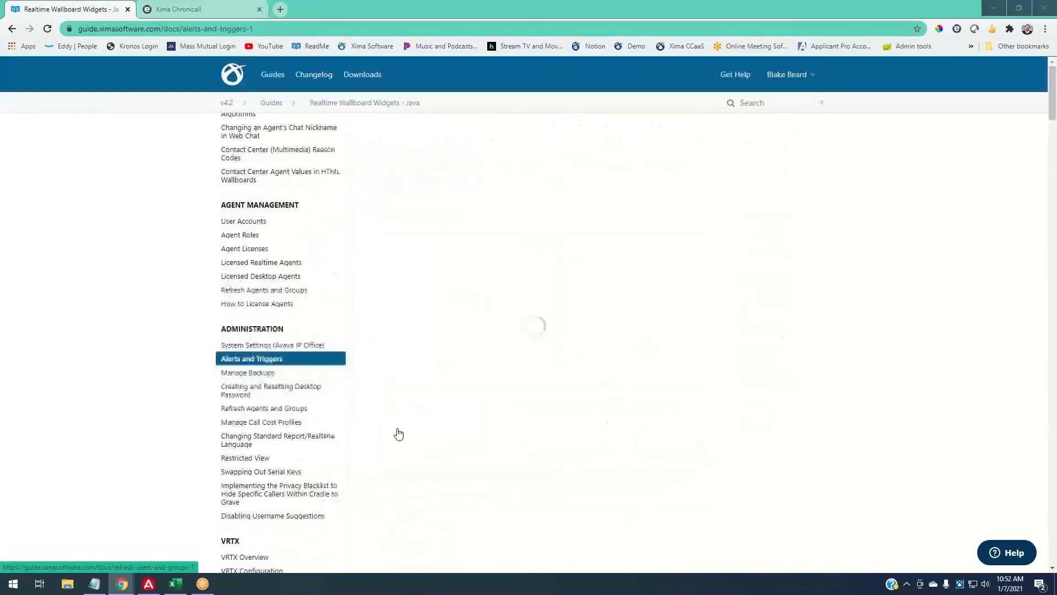
scroll(445, 413, "down", 20)
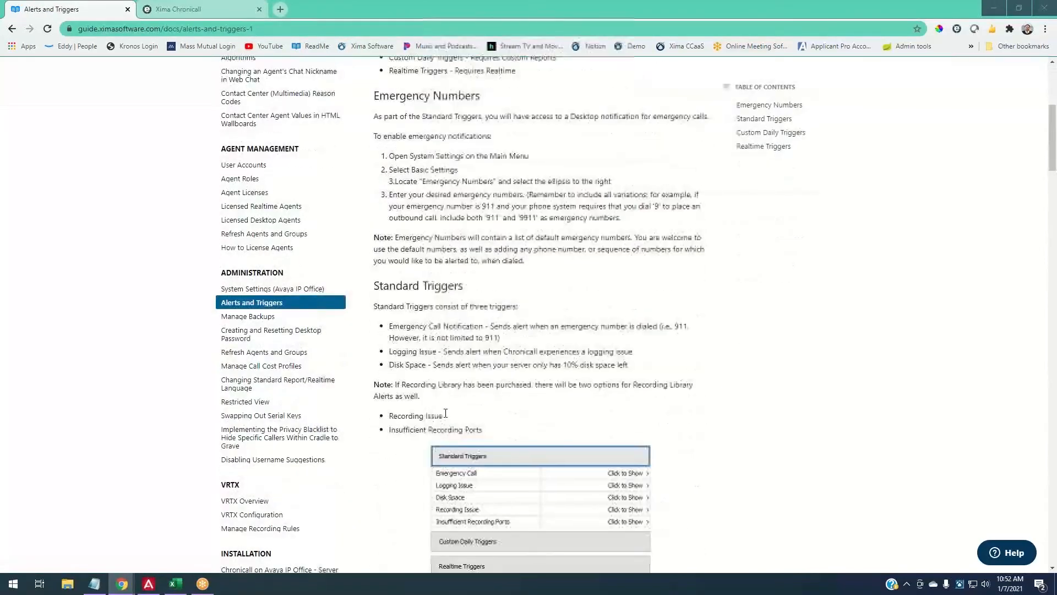
scroll(445, 413, "down", 12)
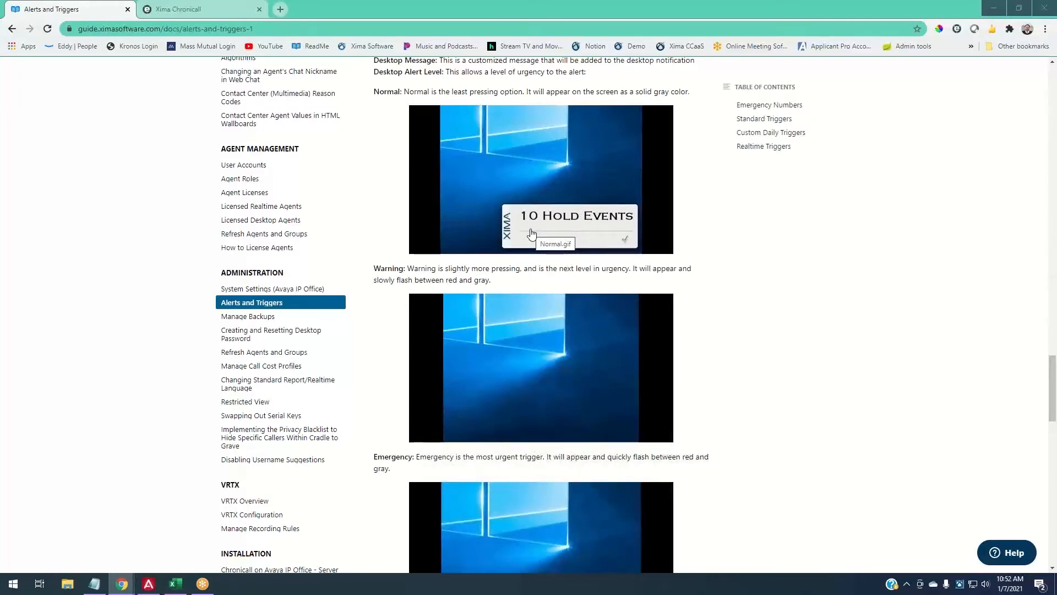
scroll(528, 250, "down", 2)
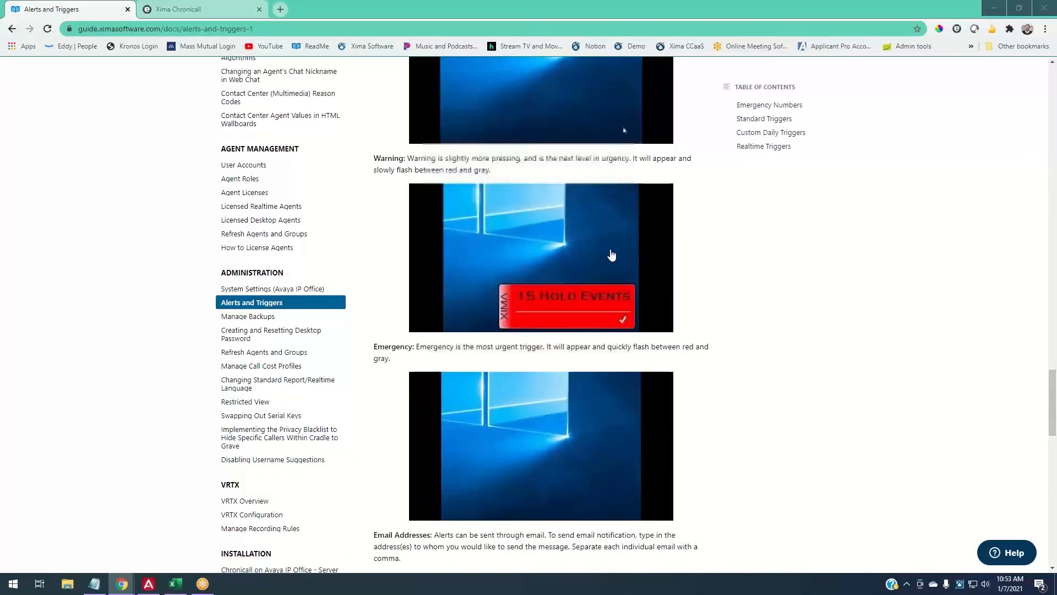
scroll(606, 338, "up", 3)
scroll(606, 338, "down", 1)
scroll(608, 338, "down", 1)
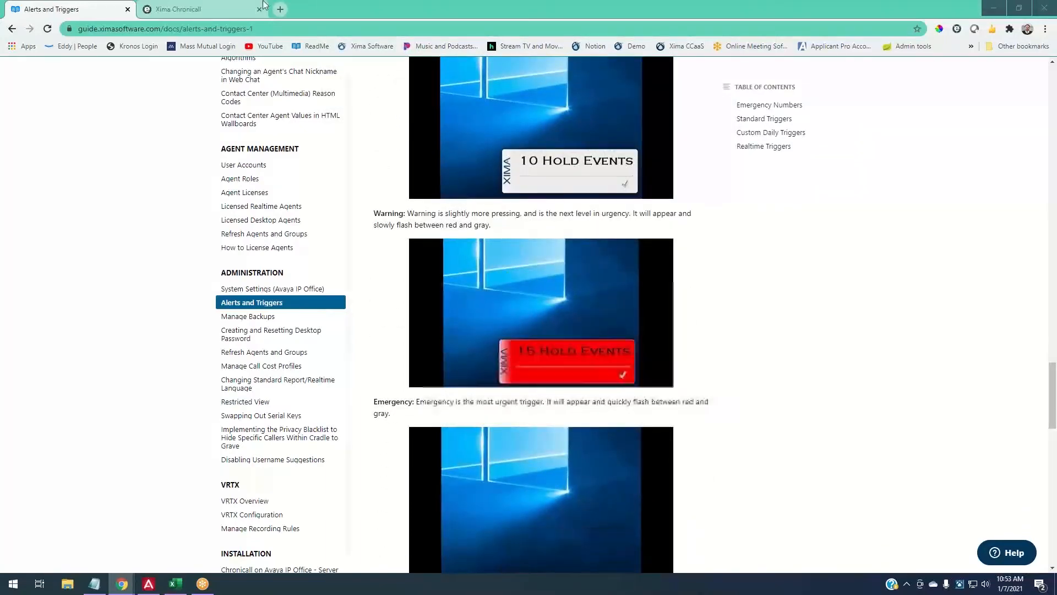
key("ctrl+Tab")
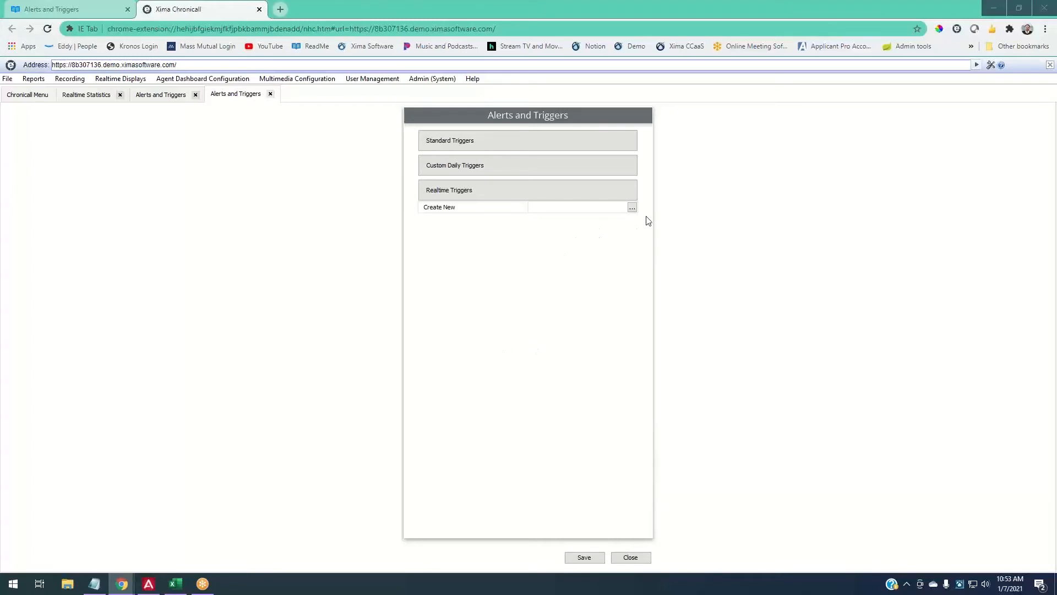
- Return to the Alerts and Triggers guide showing the 10, 15 and 20 Hold Events examples
left_click(86, 8)
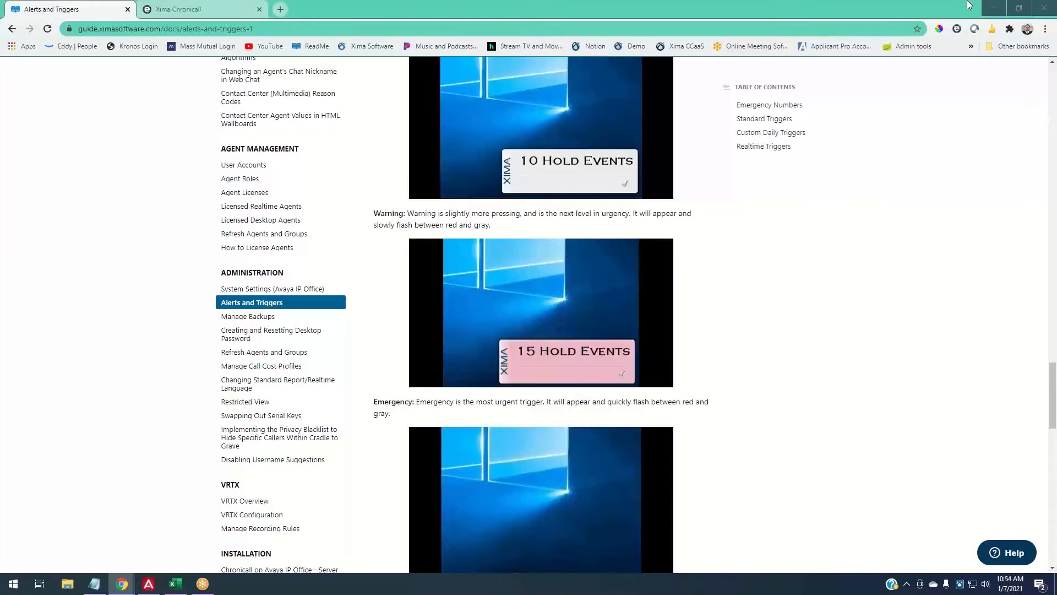
- With Chrome minimised, drag the Chronicall Agent Dashboard shortcut to mid-desktop and minimise Avaya Communicator
left_click(994, 8)
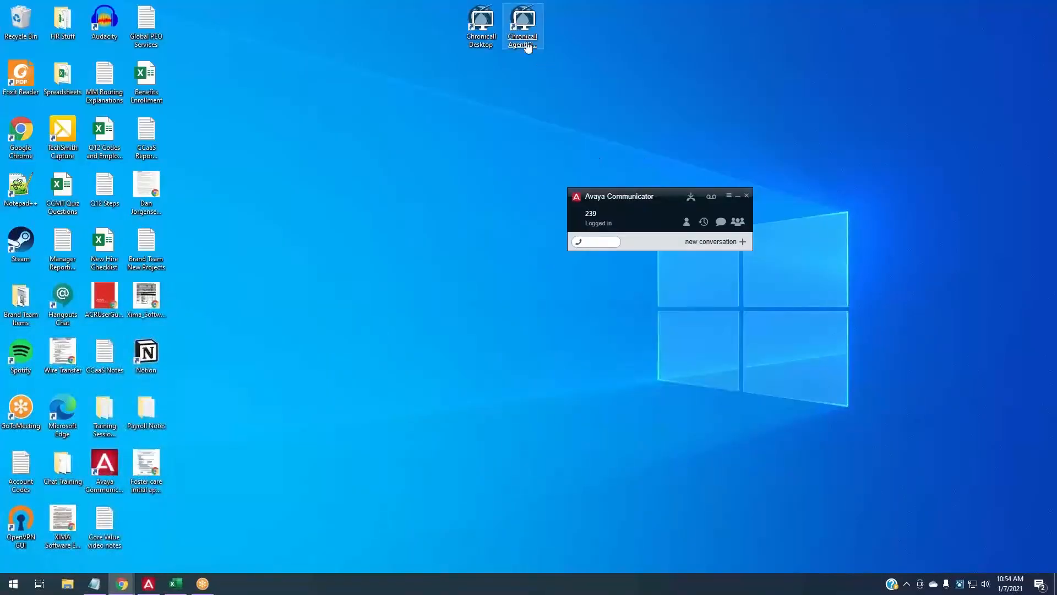
left_click_drag(523, 40, 482, 319)
left_click(533, 365)
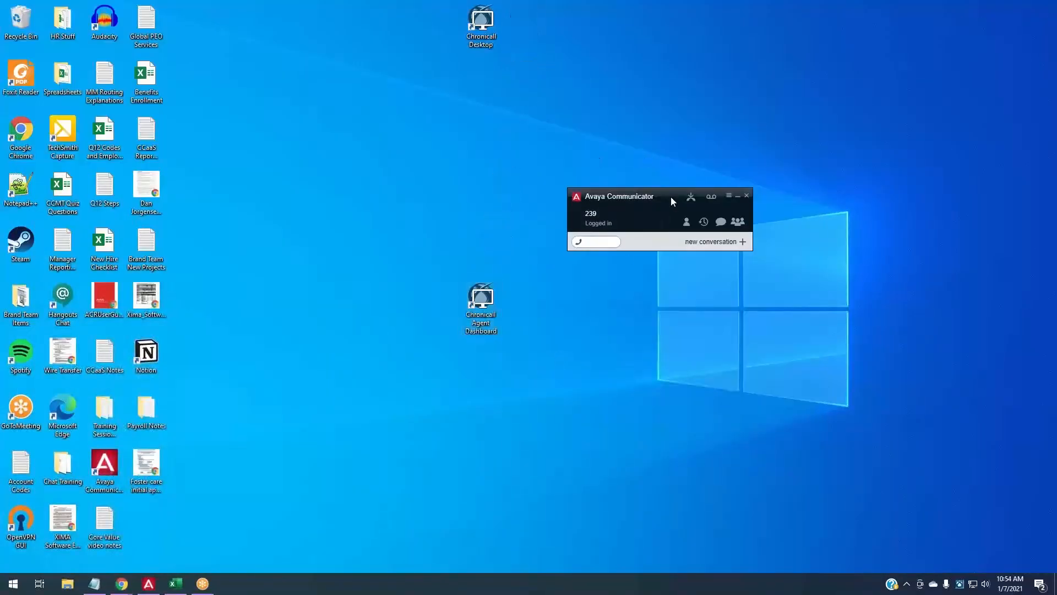
left_click(737, 196)
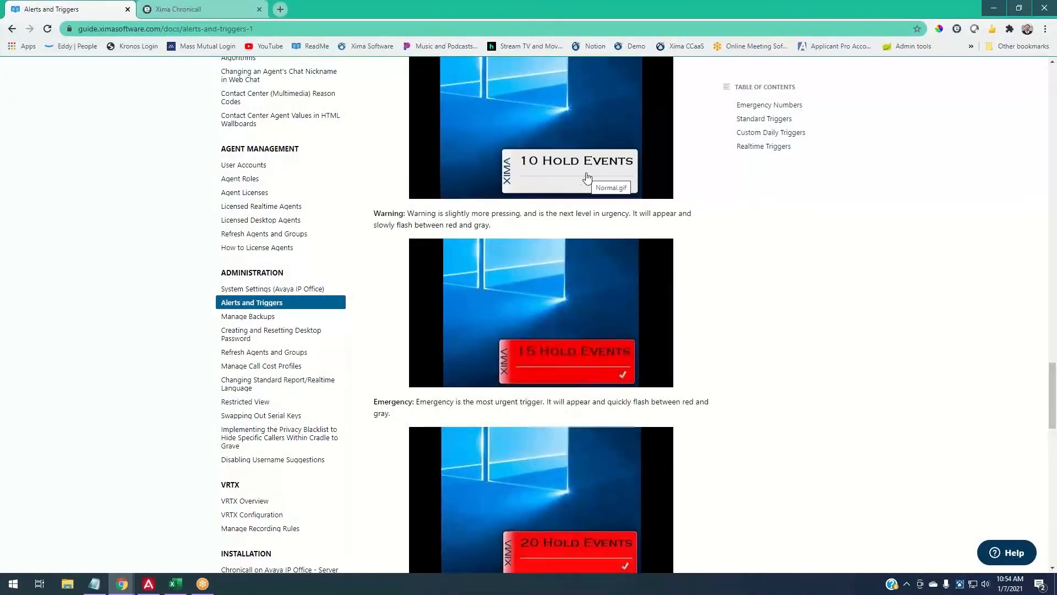
- Restore Chrome to a smaller window, shift it down to expose the desktop, then maximise it again
scroll(574, 285, "up", 1)
scroll(573, 285, "down", 2)
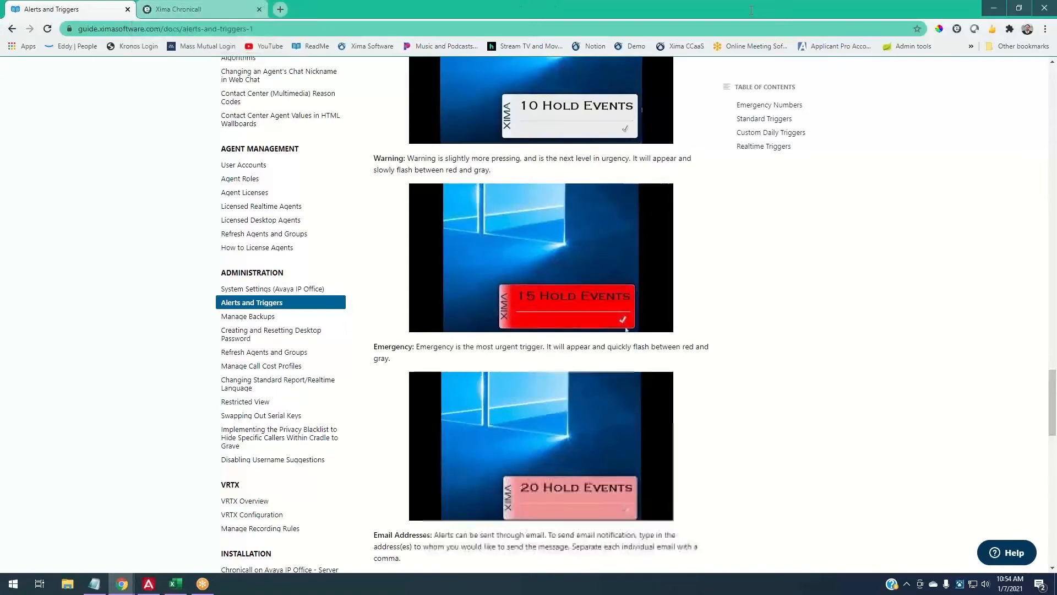
left_click(1019, 8)
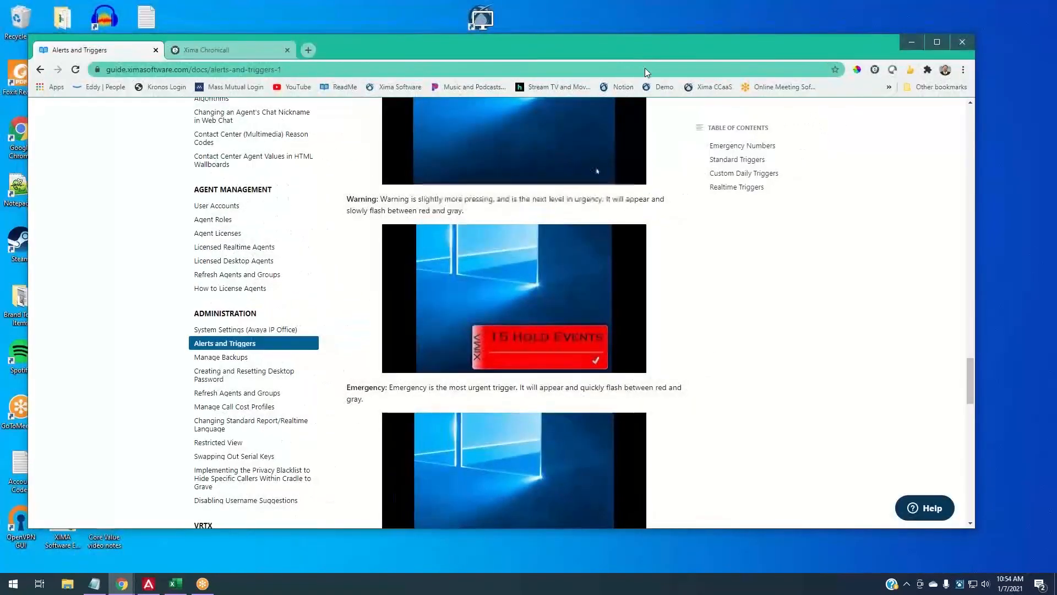
left_click_drag(642, 52, 615, 382)
left_click(483, 304)
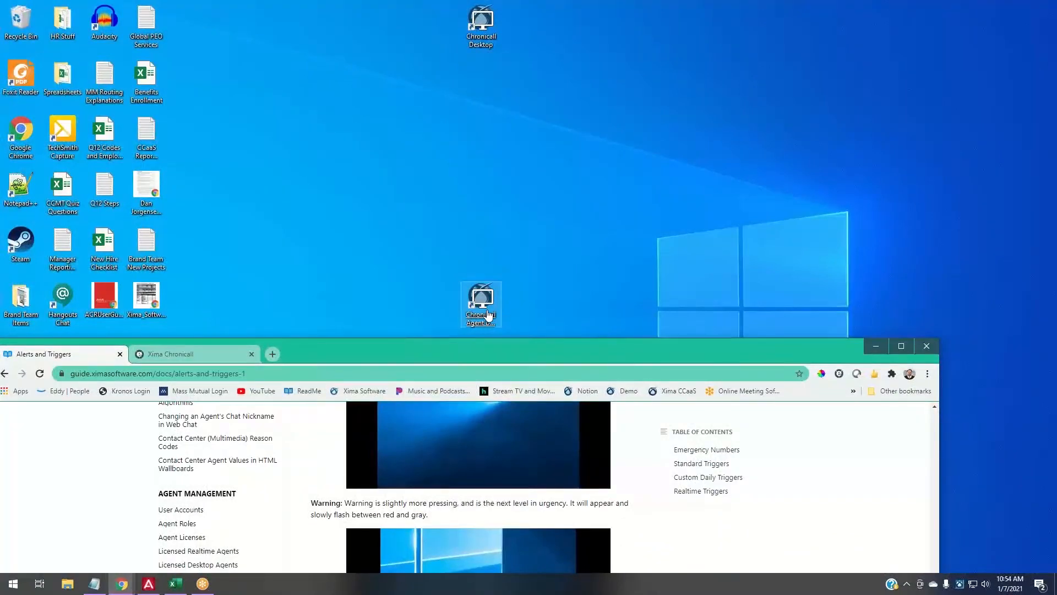
left_click(900, 346)
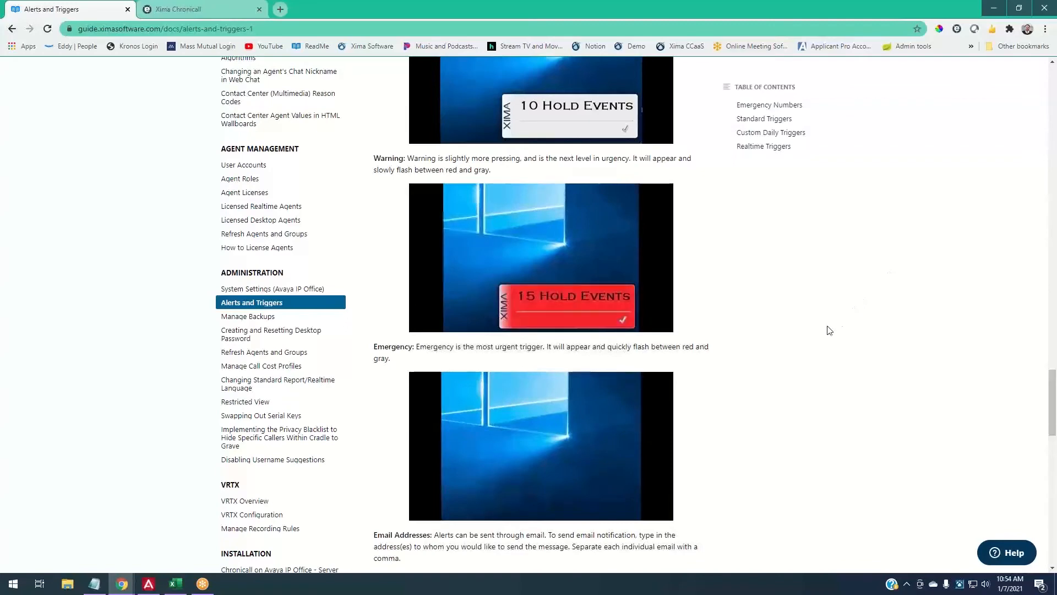
- Review the alert level example GIFs, then go back to the Xima Chronicall tab
scroll(736, 373, "up", 1)
scroll(736, 373, "up", 1)
scroll(735, 372, "down", 1)
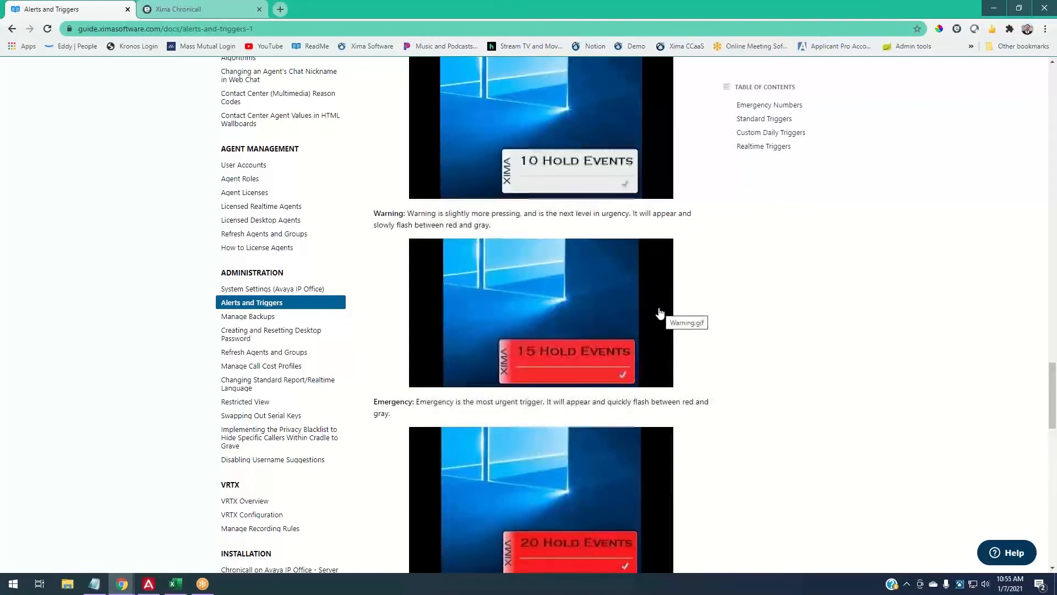
left_click(203, 7)
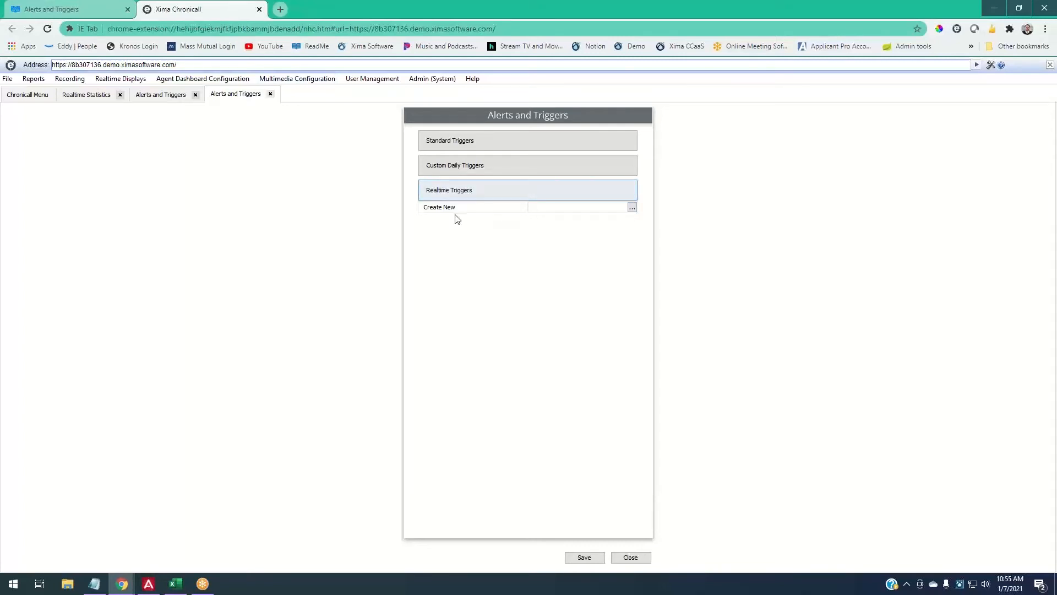
- Create a new realtime trigger named '5 Q'
left_click(631, 208)
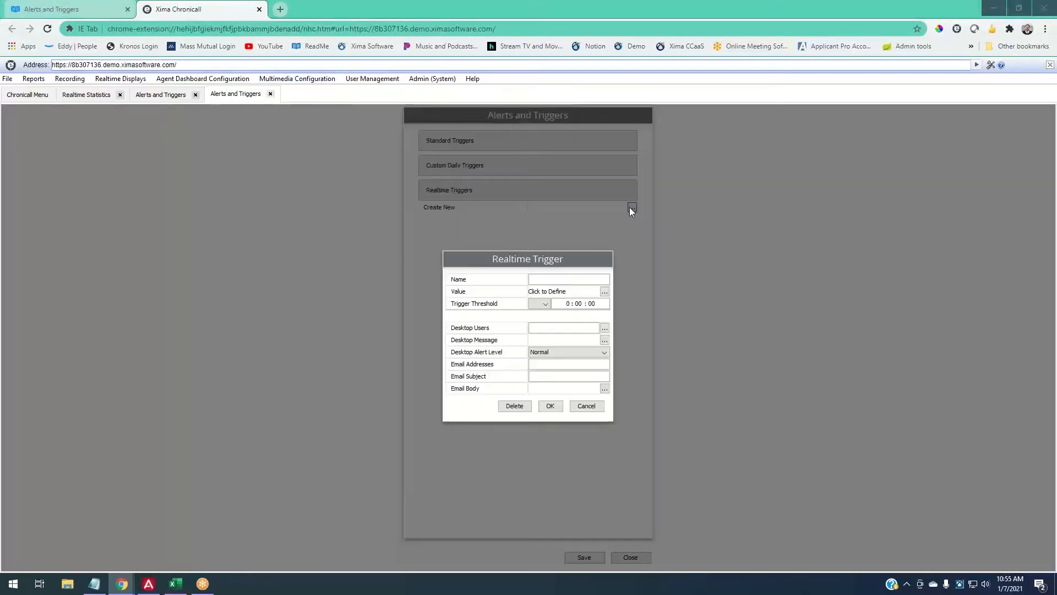
left_click(558, 281)
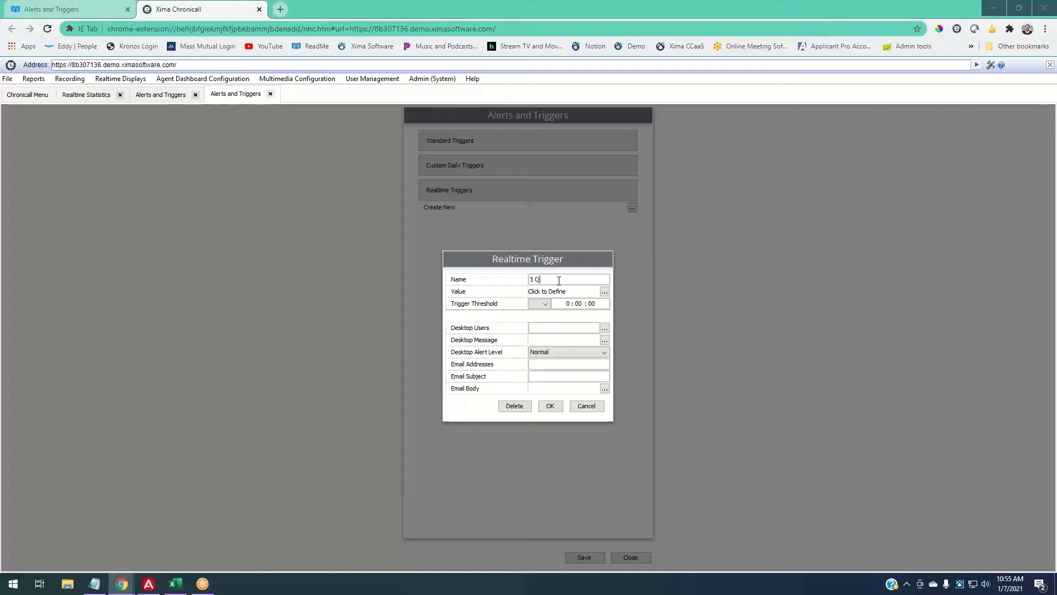
type("5 Que")
key("BackSpace")
- Make the trigger watch Queued Calls for the Customer Service group with a Now time frame
left_click(604, 292)
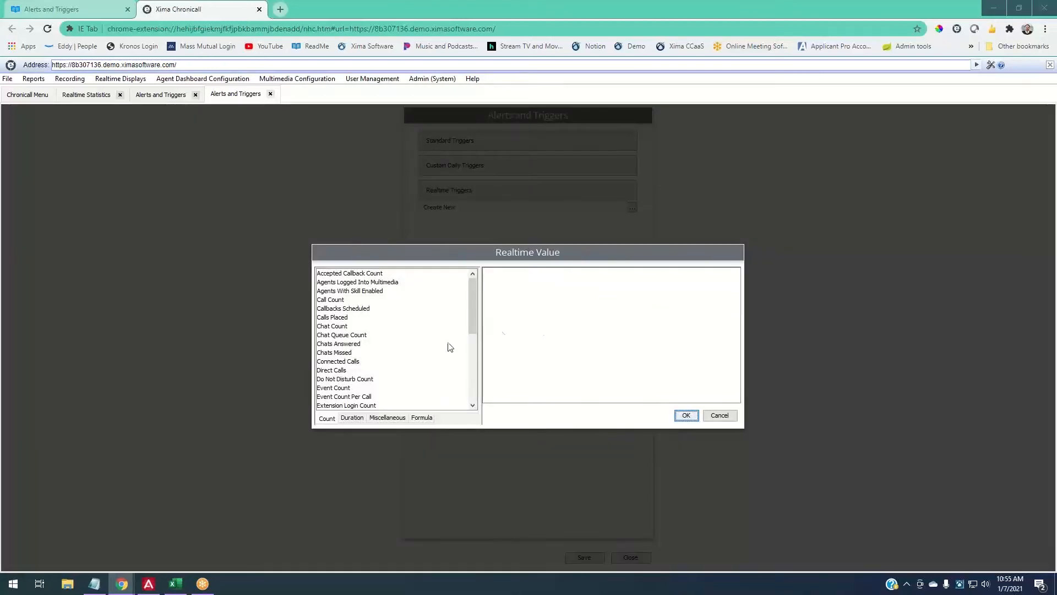
scroll(422, 356, "down", 6)
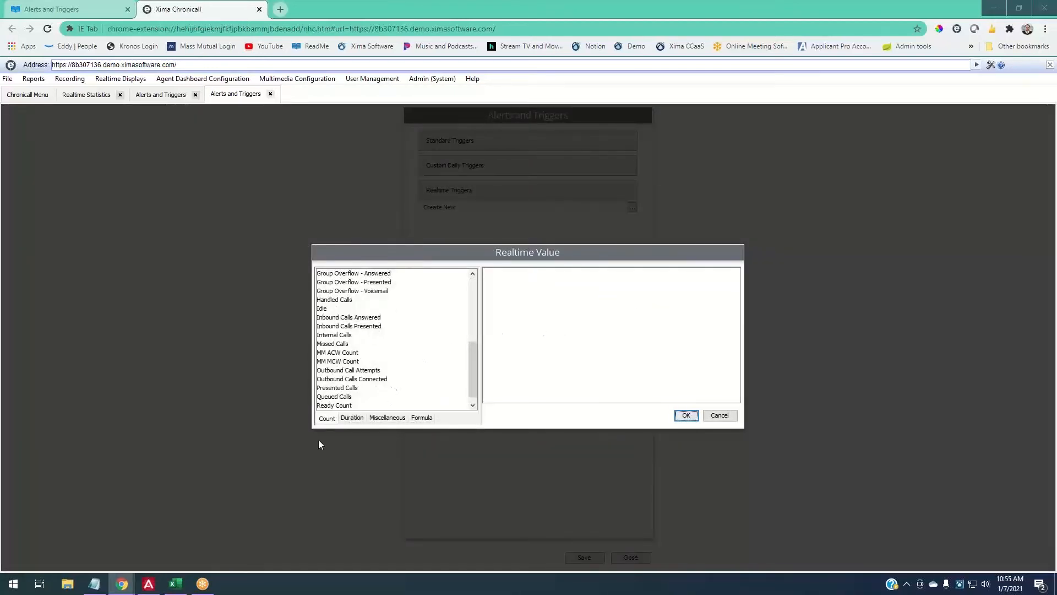
left_click(336, 397)
left_click(735, 274)
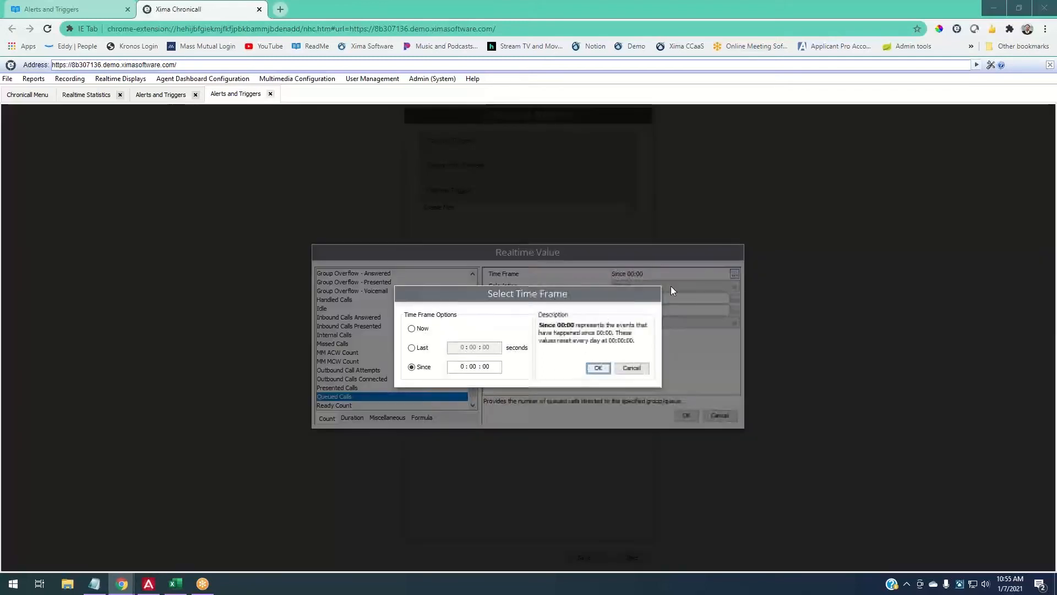
left_click(424, 329)
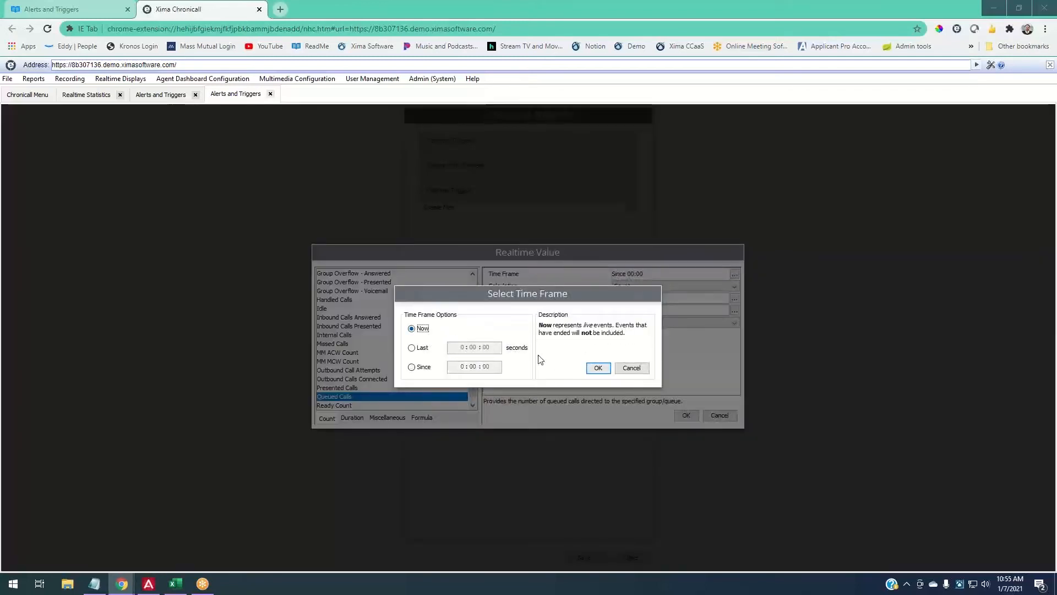
left_click(598, 368)
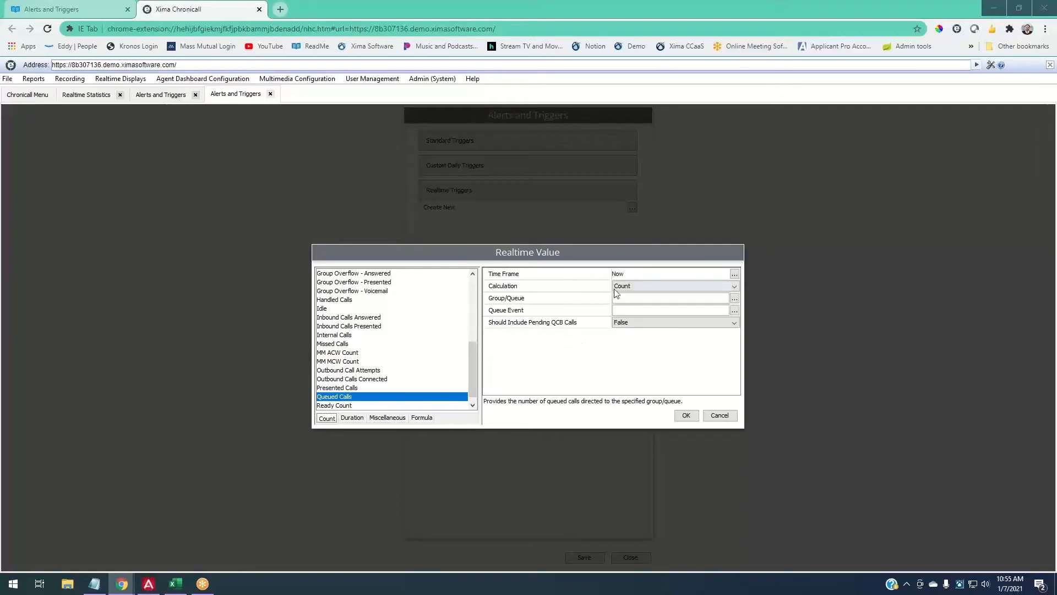
left_click(734, 298)
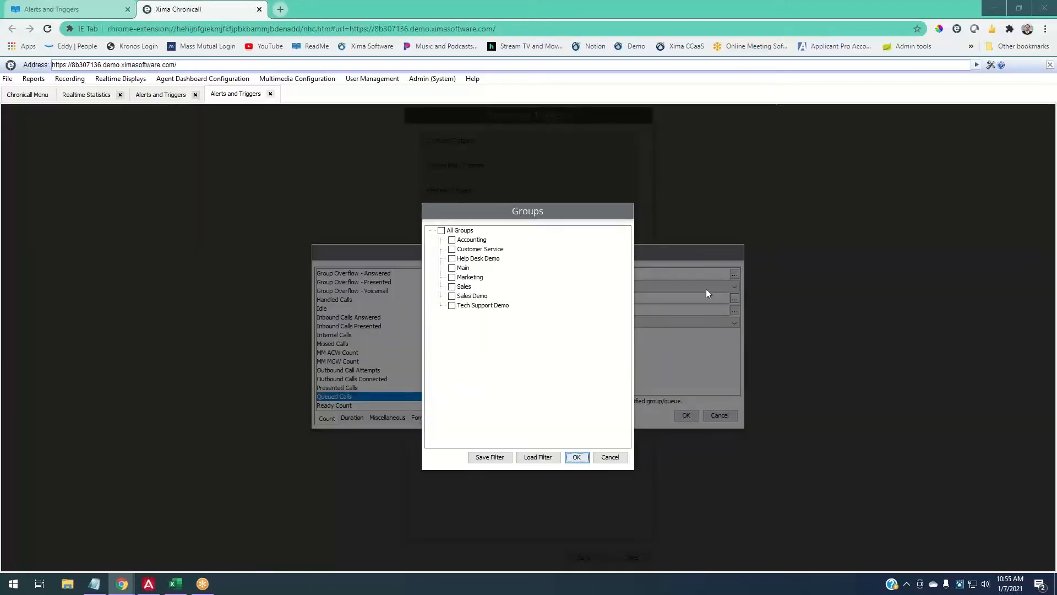
left_click(499, 250)
left_click(576, 457)
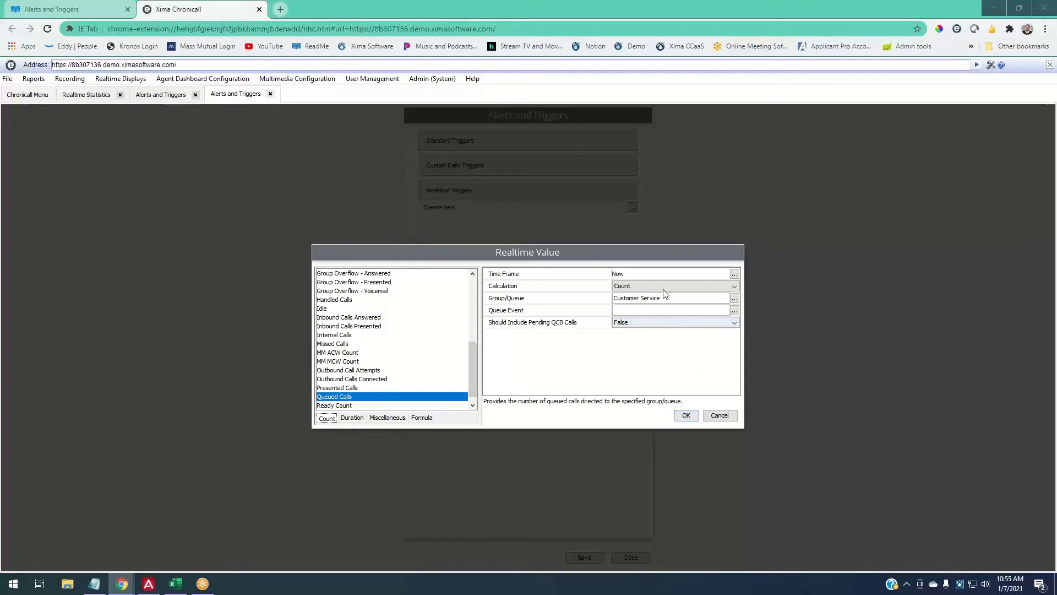
left_click(686, 415)
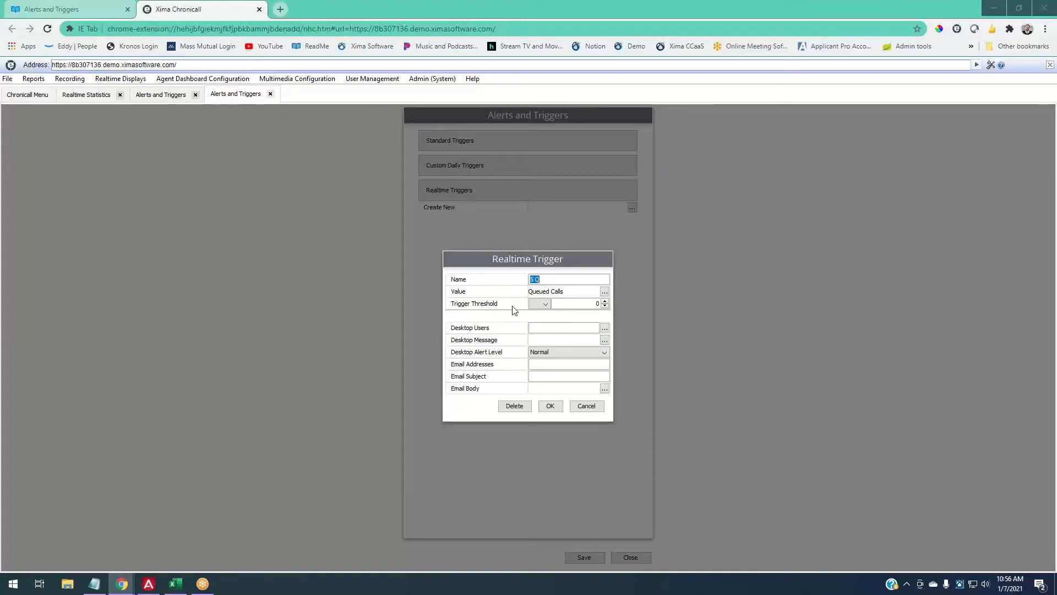
- Set the trigger threshold to greater than or equal to 5 queued calls
left_click(543, 304)
left_click(539, 350)
left_click(605, 301)
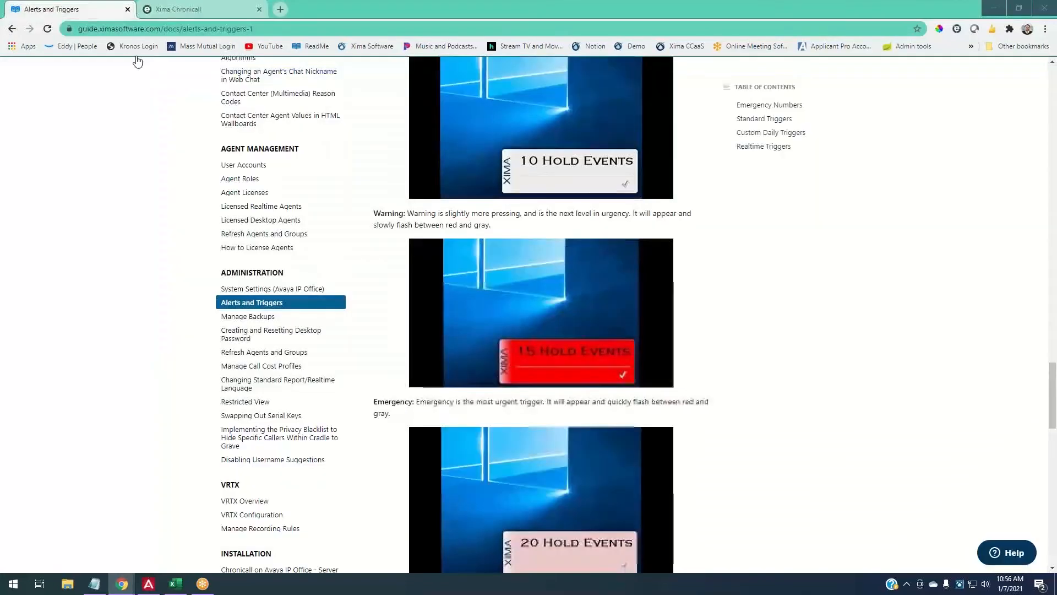
left_click(110, 8)
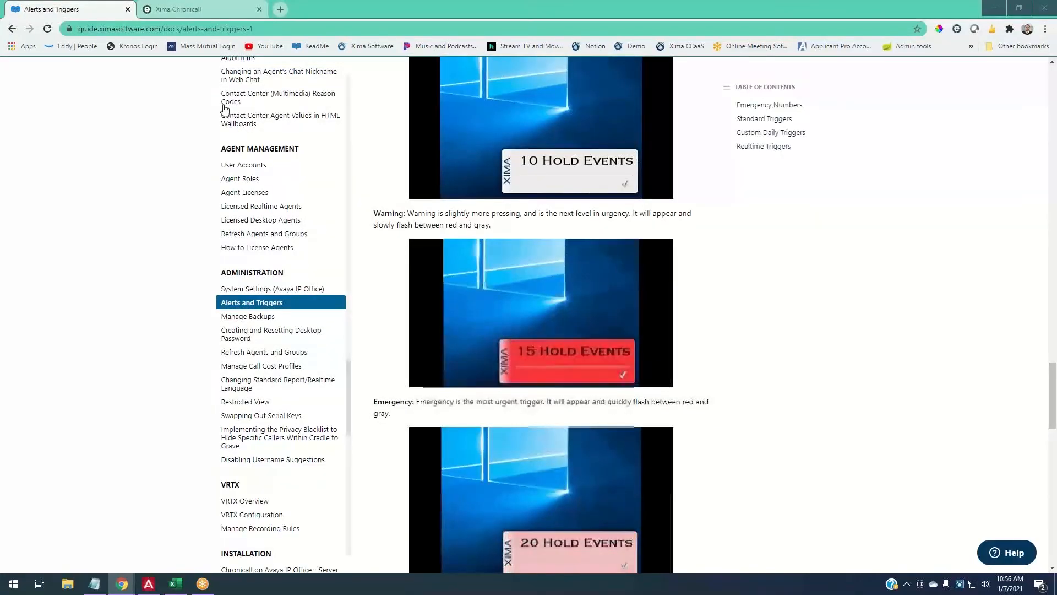
left_click(182, 8)
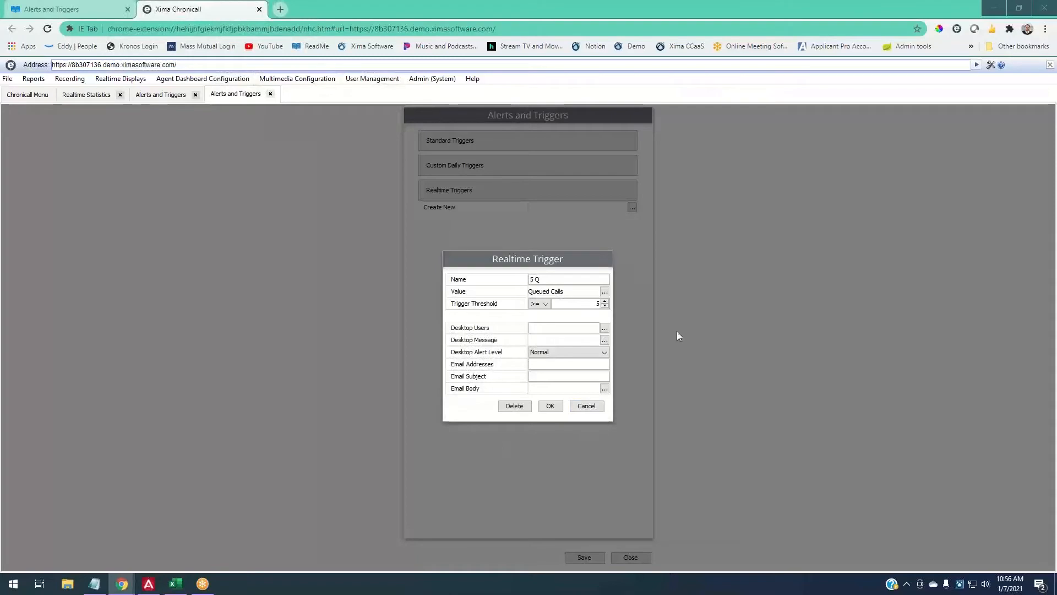
- Select four agents as the desktop users who receive the alert
left_click(605, 328)
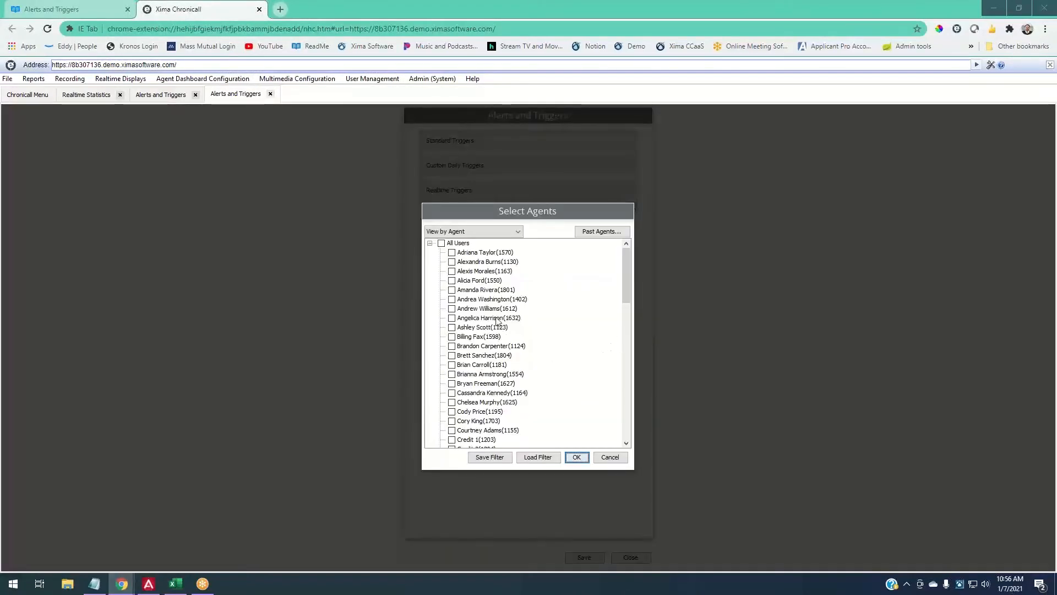
left_click(480, 271)
left_click(480, 299)
left_click(479, 327)
left_click(498, 383)
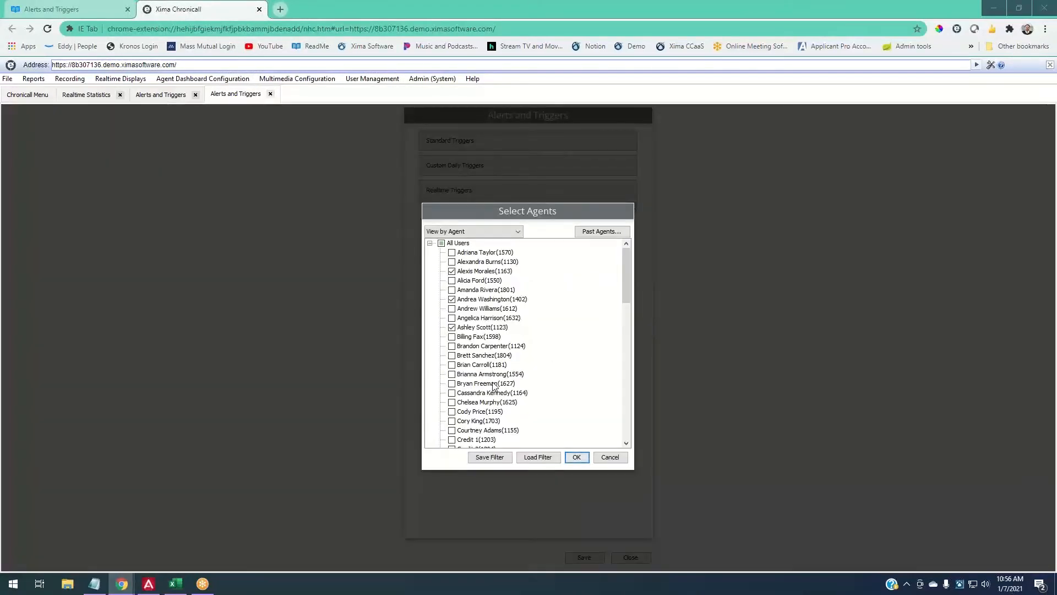
left_click(575, 458)
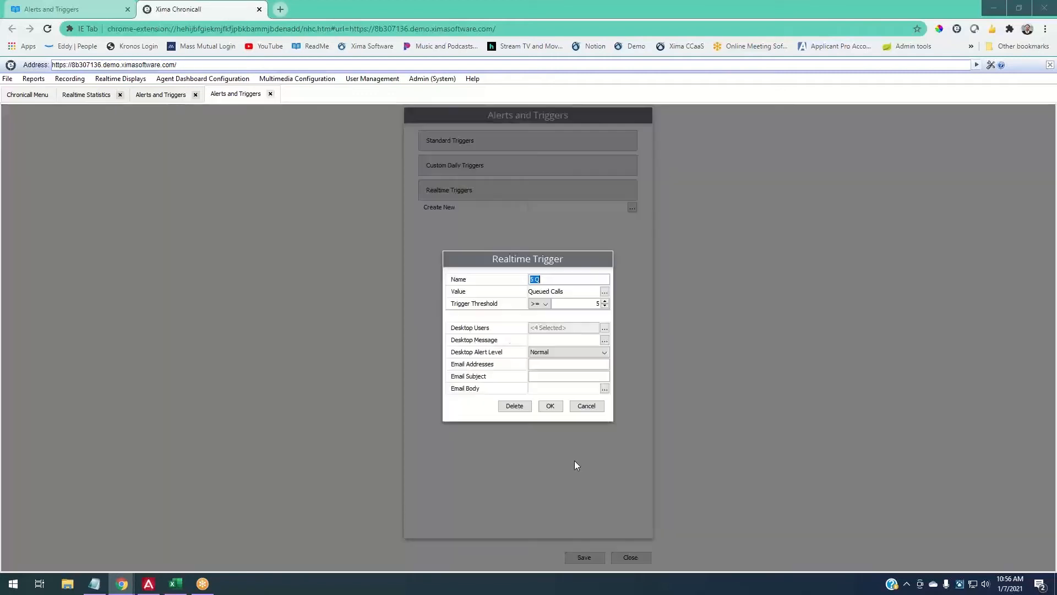
left_click(605, 339)
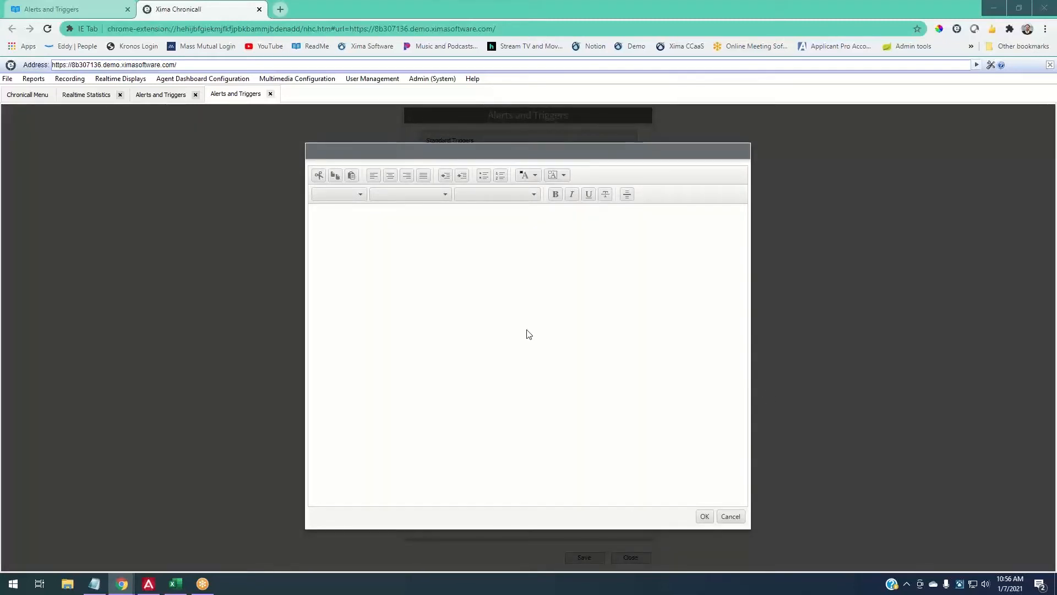
- Write the message '5 Calls in Queue' followed by 'Jump in, help out!'
left_click(421, 260)
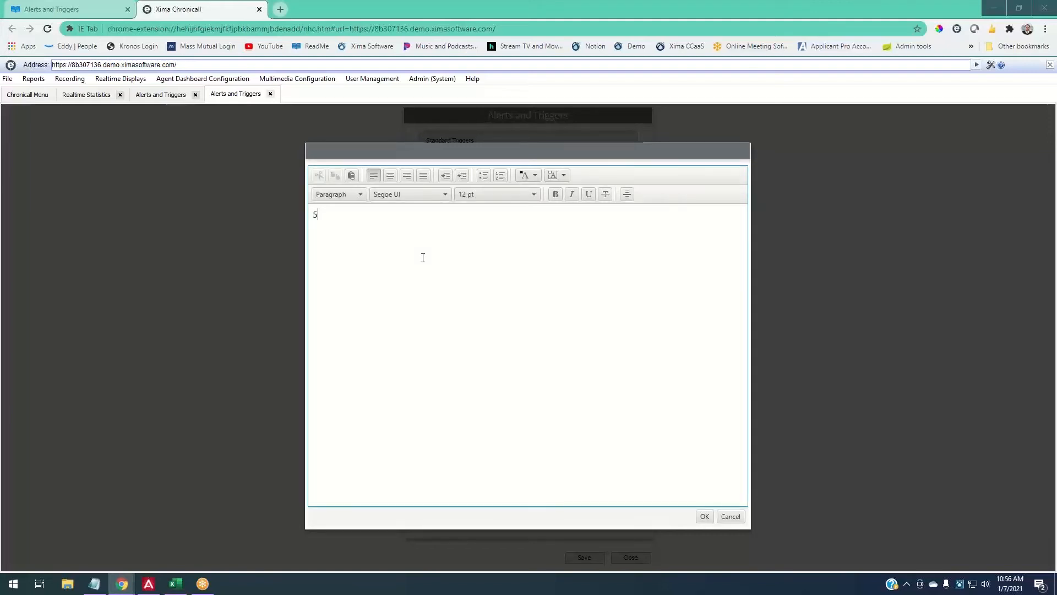
type("5 Calls in Queueu")
key("BackSpace")
key("BackSpace")
key("BackSpace")
type("Jump in, help out!")
- Make the '5 Calls in Queue' heading 24 pt and save the message
left_click_drag(389, 214, 312, 215)
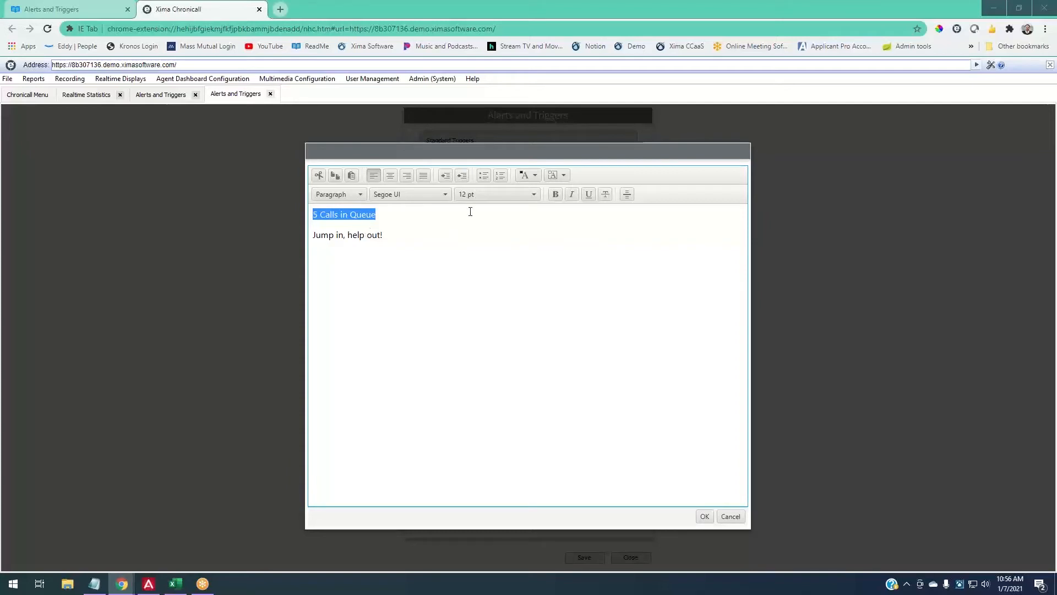
left_click(485, 193)
left_click(479, 276)
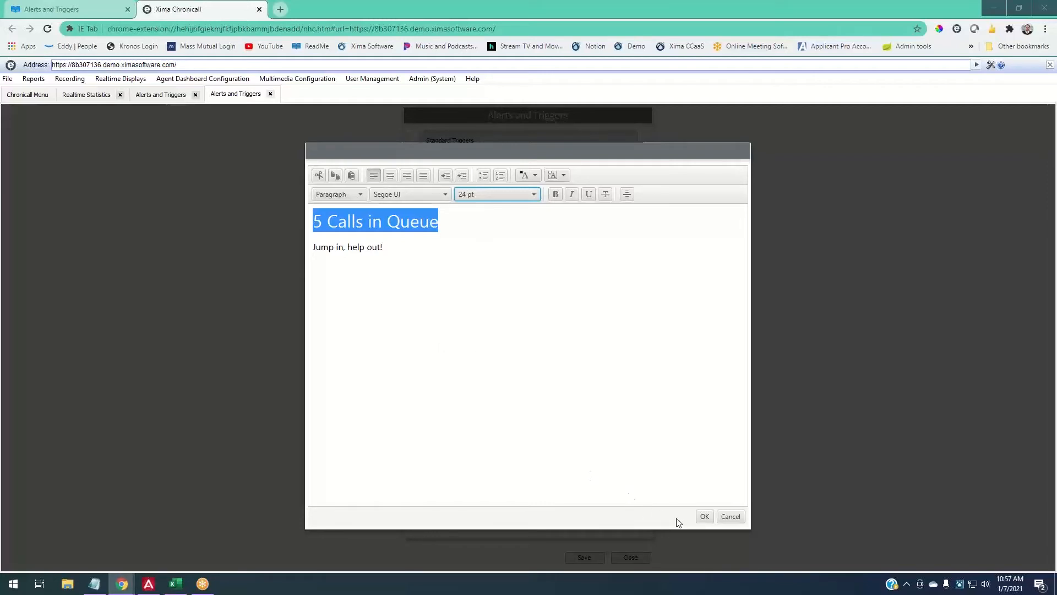
left_click(702, 514)
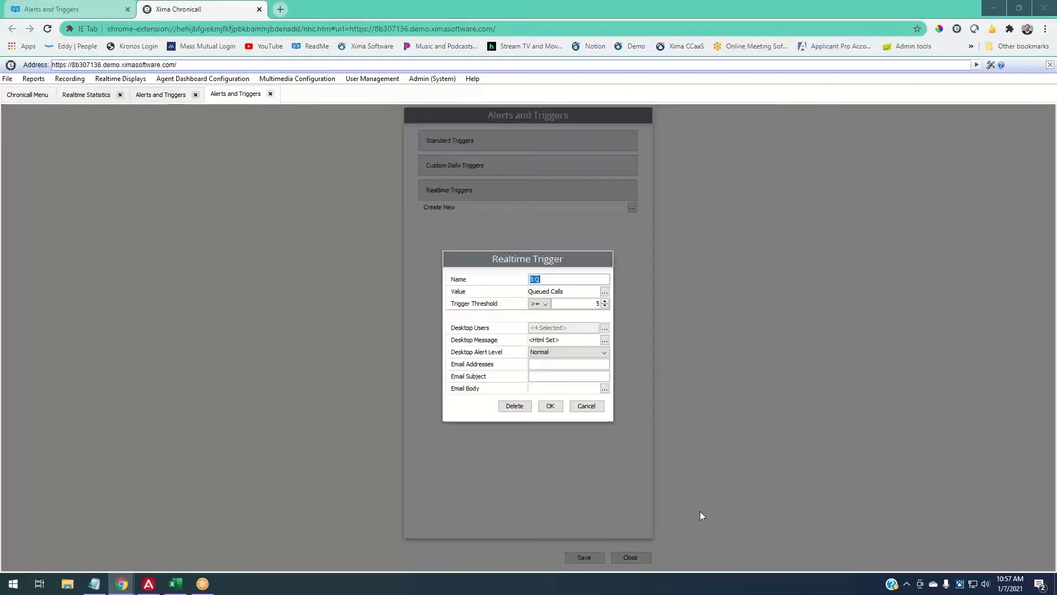
left_click(603, 353)
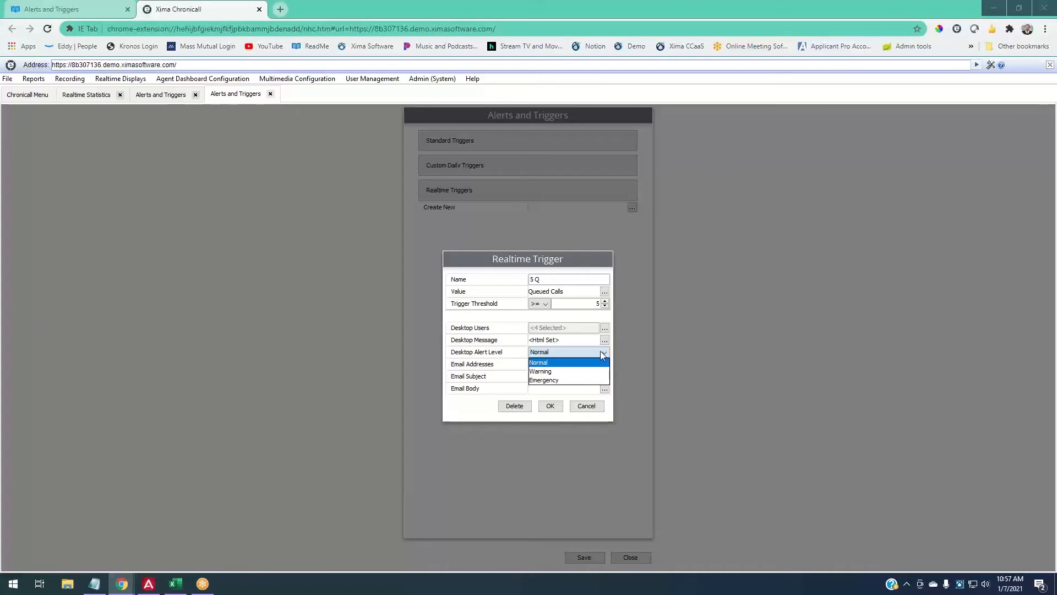
left_click(604, 354)
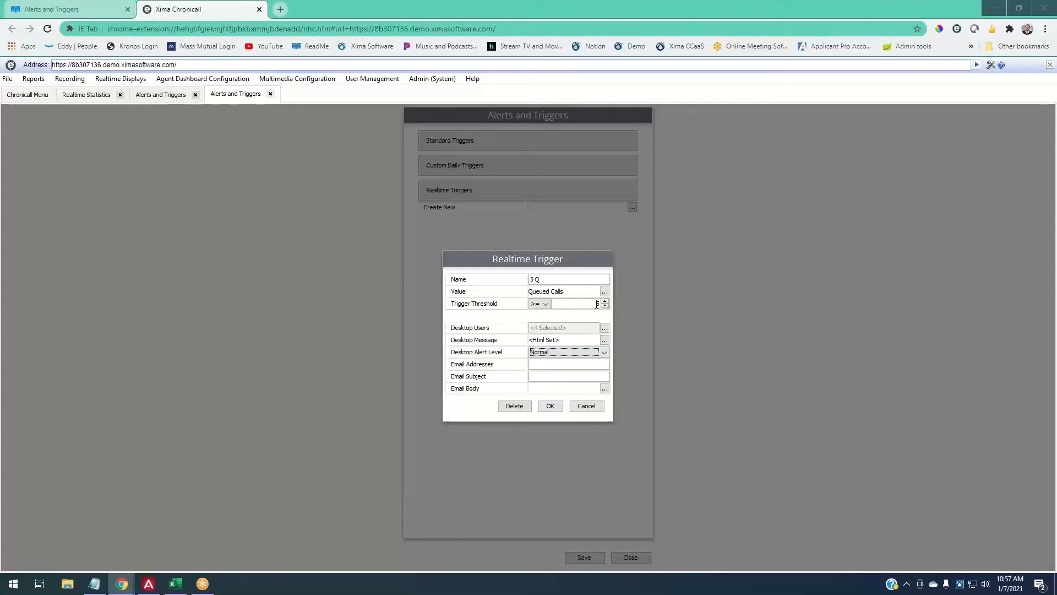
left_click(565, 351)
left_click(565, 369)
left_click(557, 352)
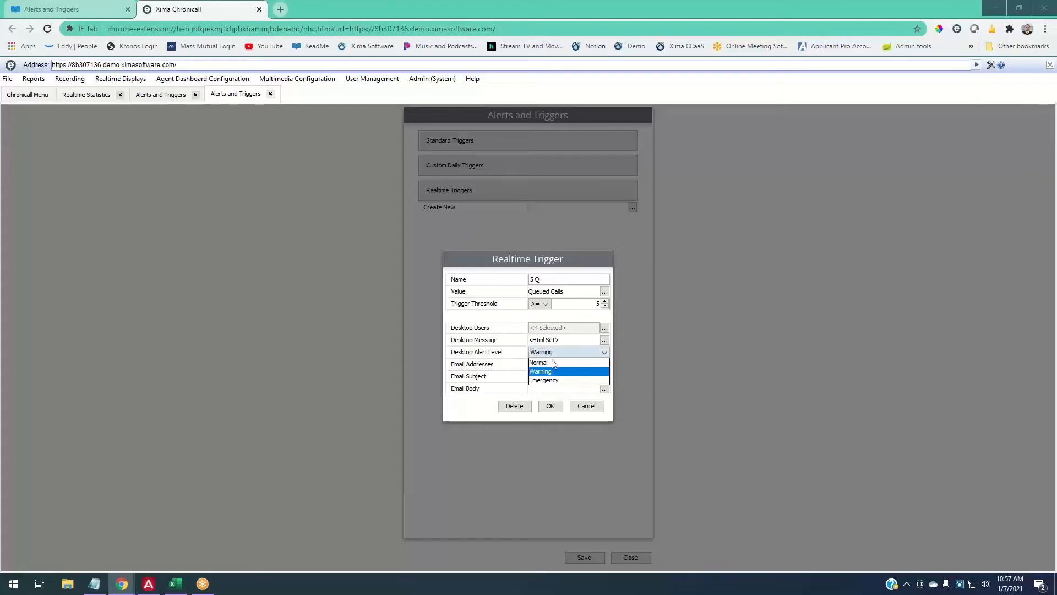
left_click(552, 361)
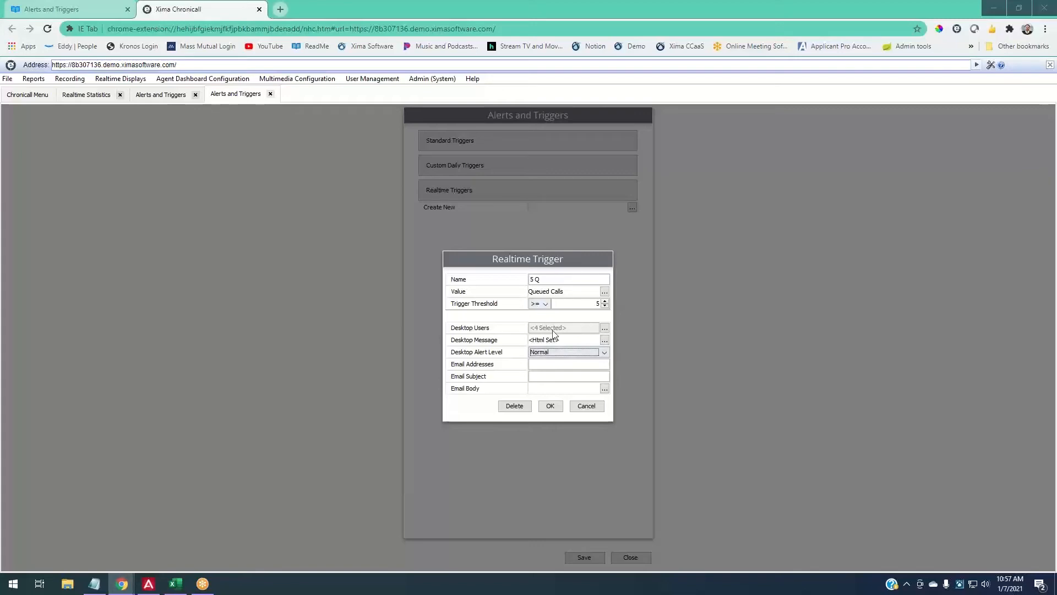
left_click(69, 10)
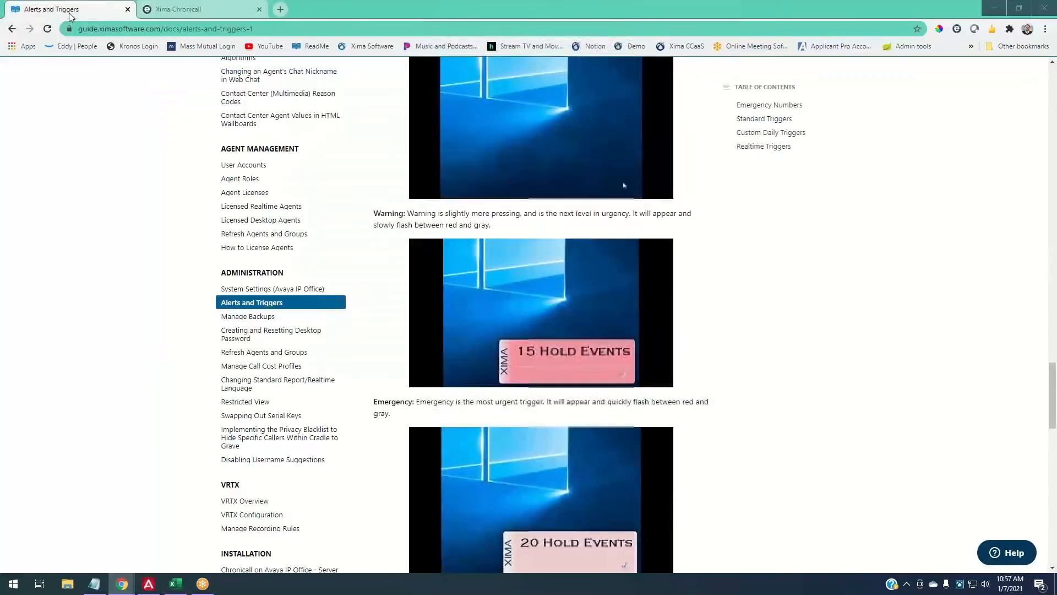
left_click(163, 10)
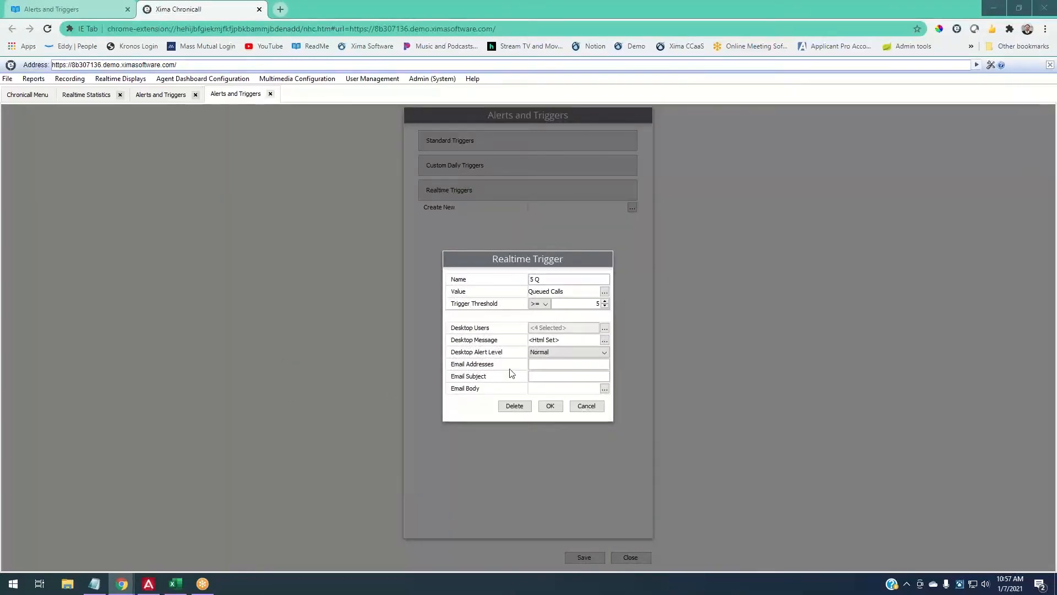
- Enter three comma-separated recipient addresses, including an SMS gateway address, and subject '5 Calls in Queue'
left_click(546, 365)
left_click_drag(557, 364, 598, 365)
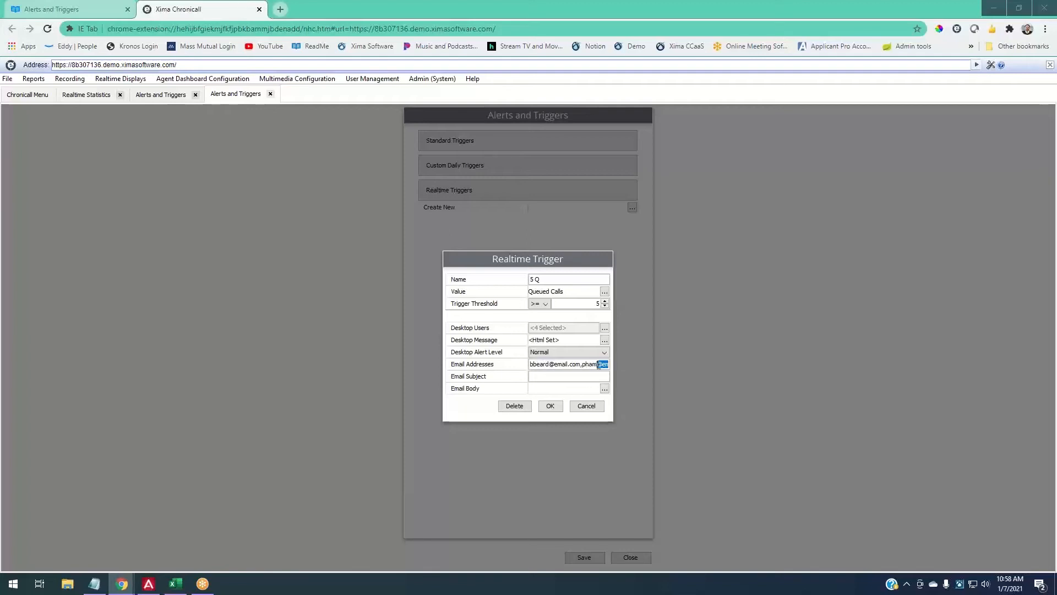
left_click(567, 372)
type("5 Calls in Queue")
- Save the 5 Q trigger, cancel an empty new trigger, and close the Alerts and Triggers page
left_click(550, 407)
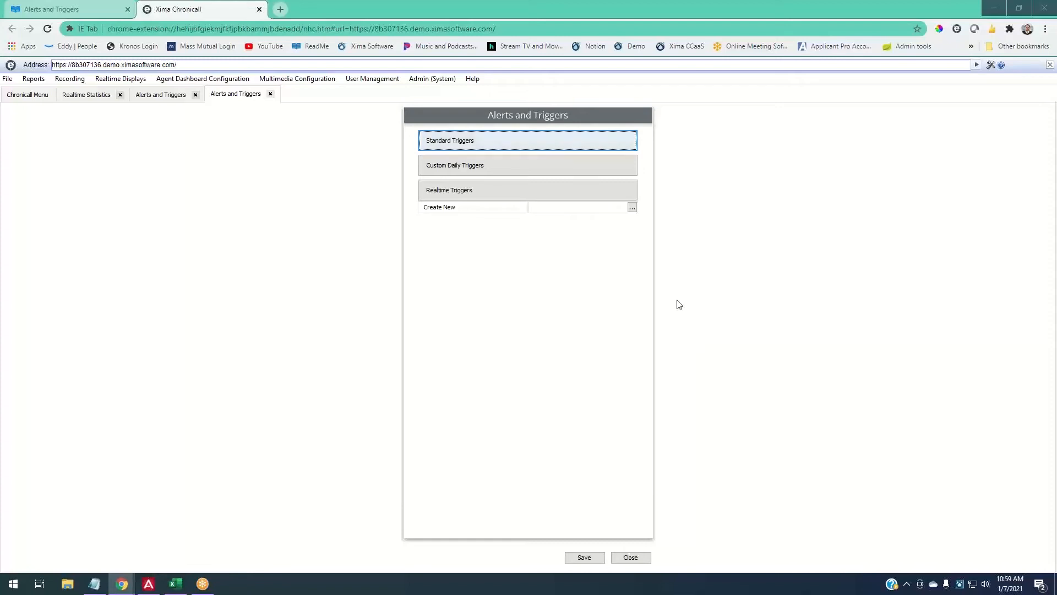
left_click(636, 210)
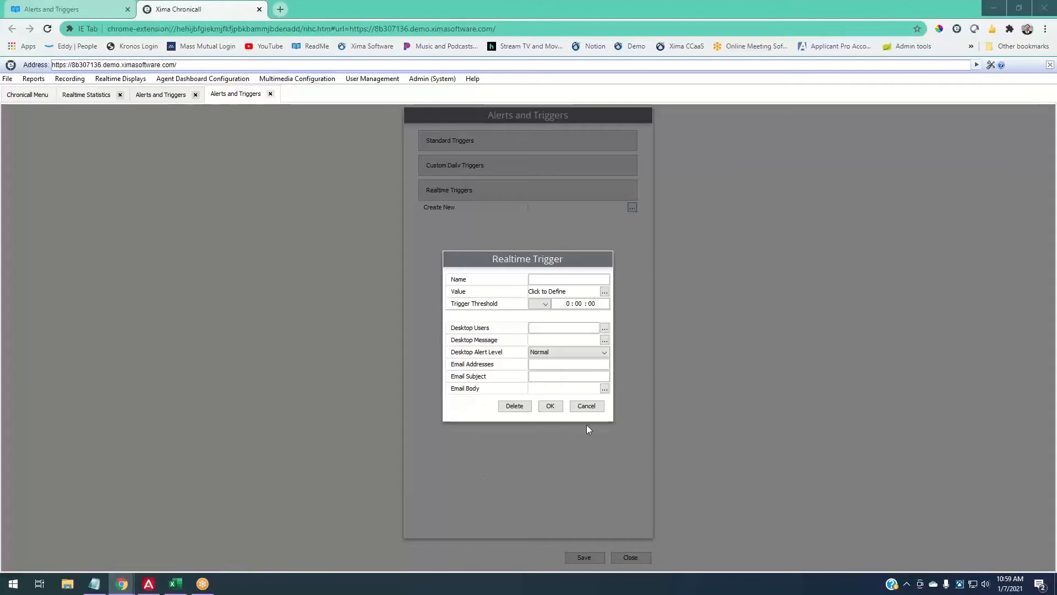
left_click(587, 407)
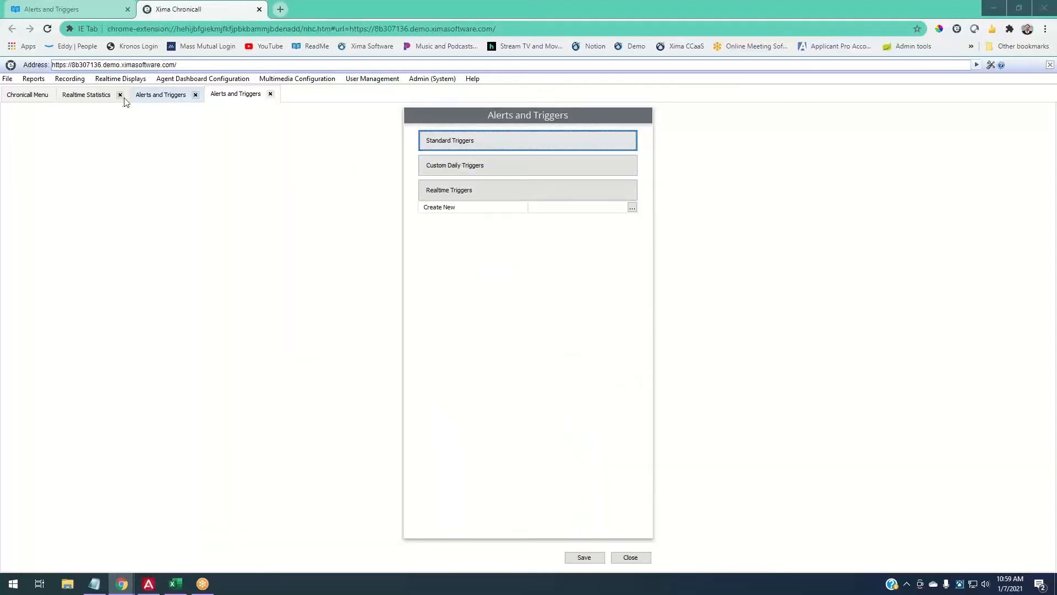
left_click(270, 93)
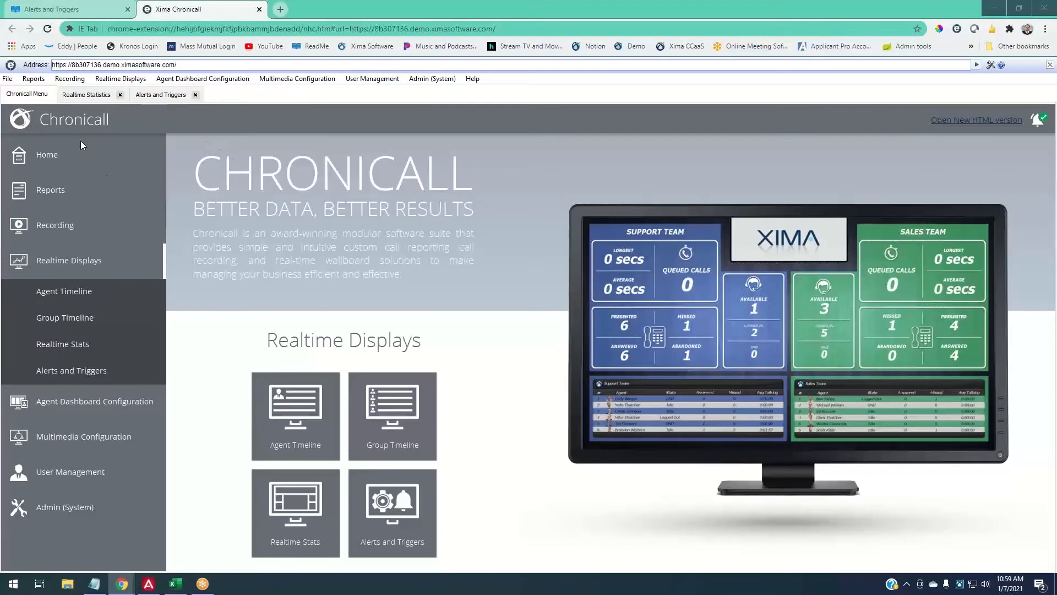
- Use the Home item in the left-hand menu to show Welcome to Chronicall
left_click(67, 162)
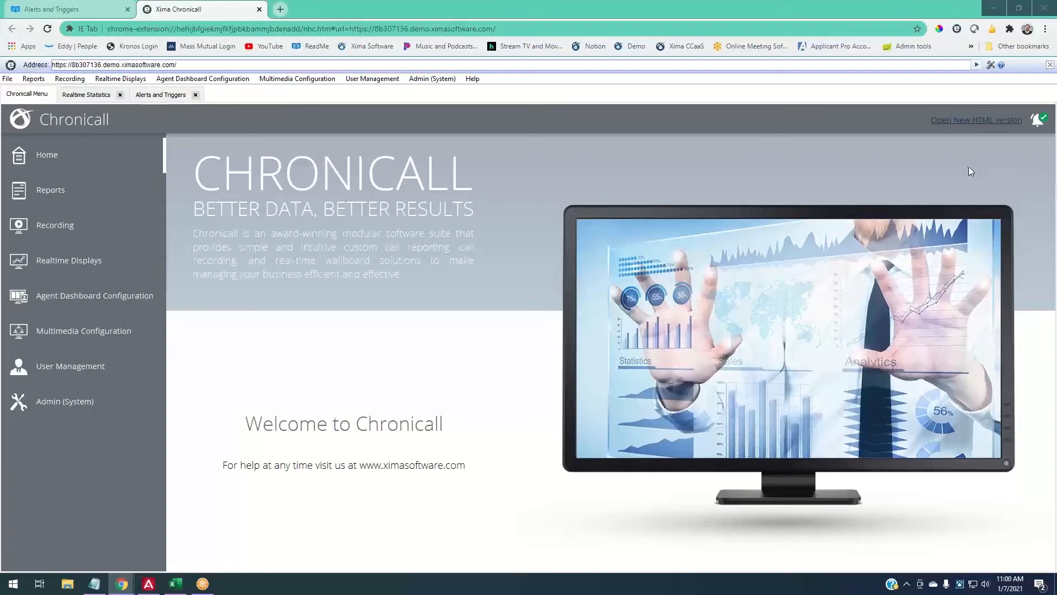
- Move the Agent Dashboard shortcut higher, close the Chronicall tray client, and launch Agent Dashboard
left_click(990, 11)
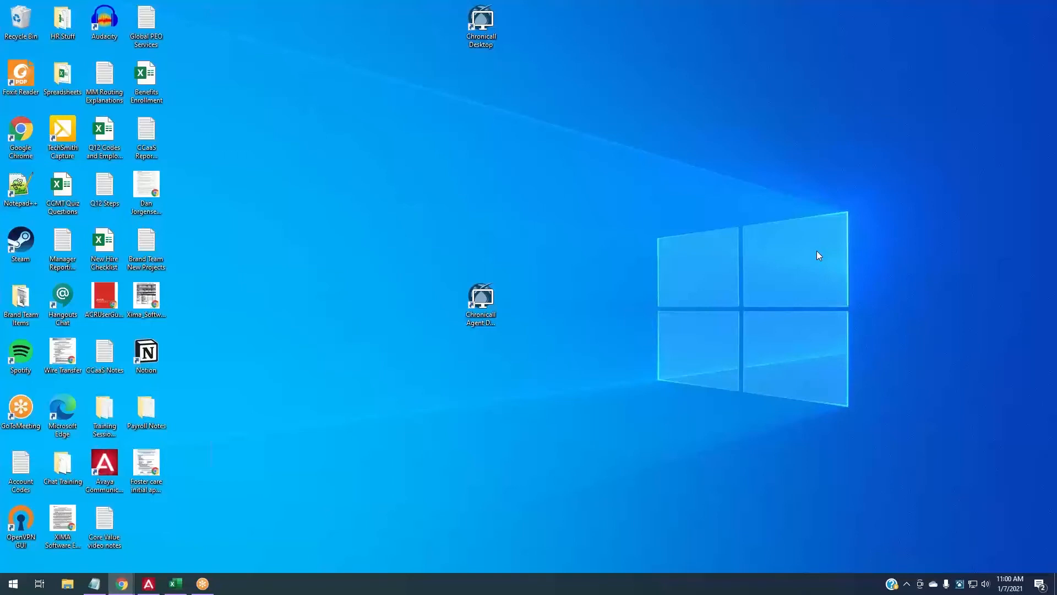
left_click_drag(462, 322, 465, 209)
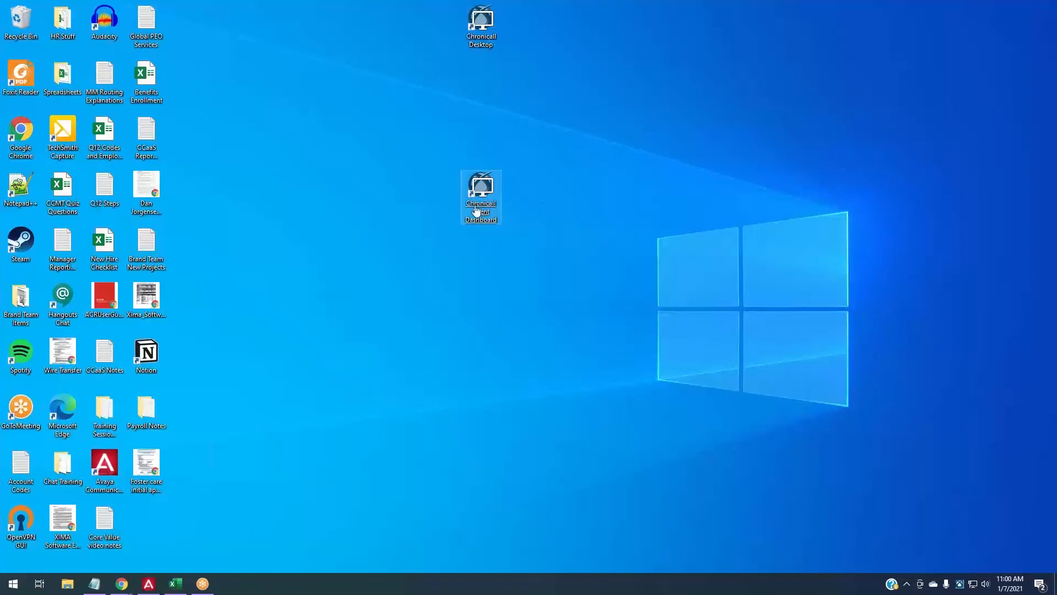
right_click(960, 584)
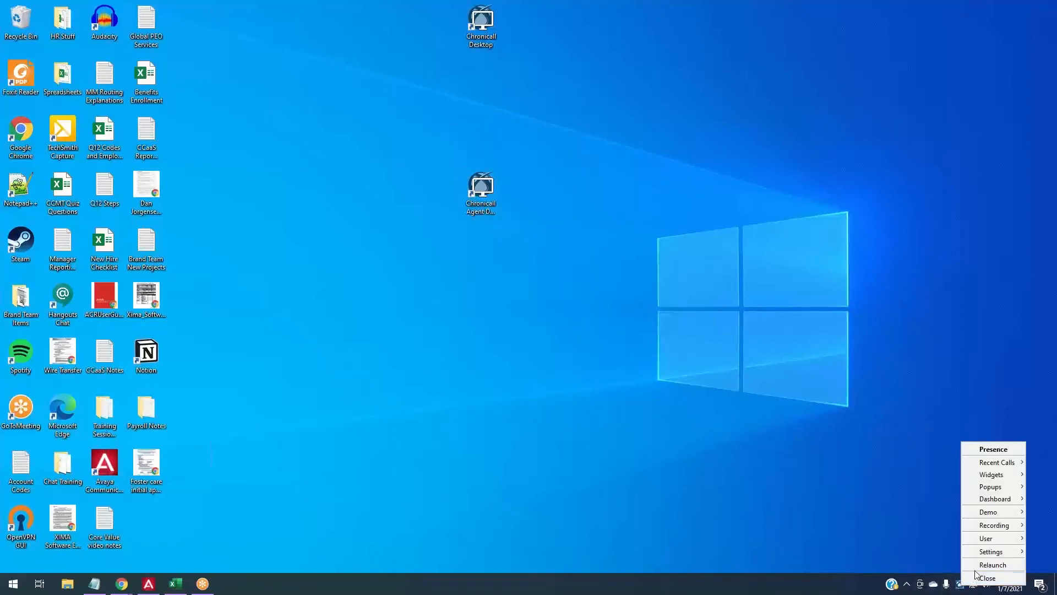
left_click(992, 565)
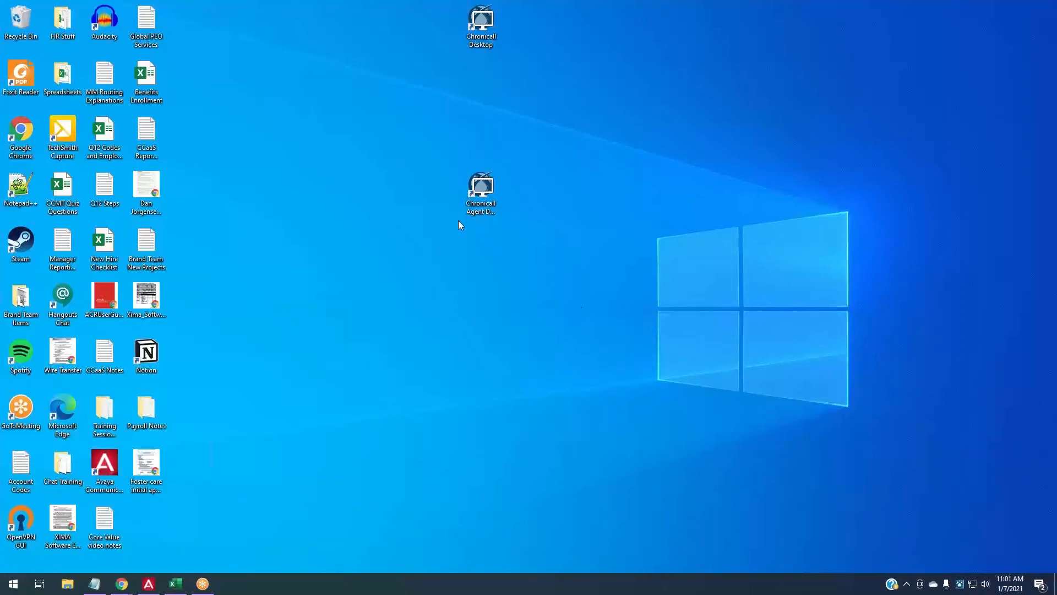
mouse_move(485, 175)
left_mouse_down()
mouse_move(510, 206)
mouse_move(491, 170)
left_mouse_up()
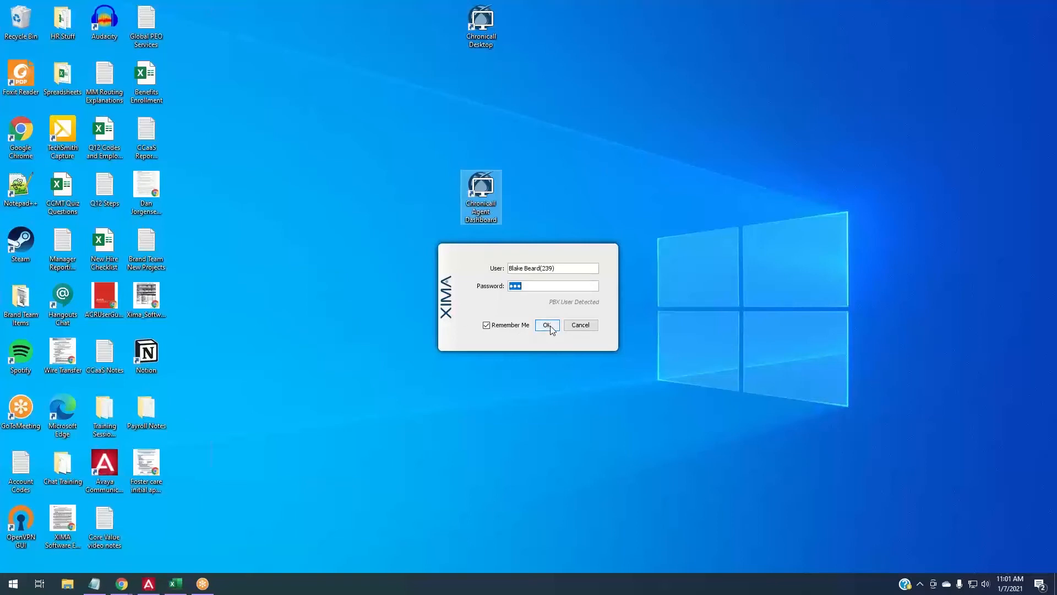
- Keep the saved user and remembered password in the Xima login and sign in
left_click(568, 267)
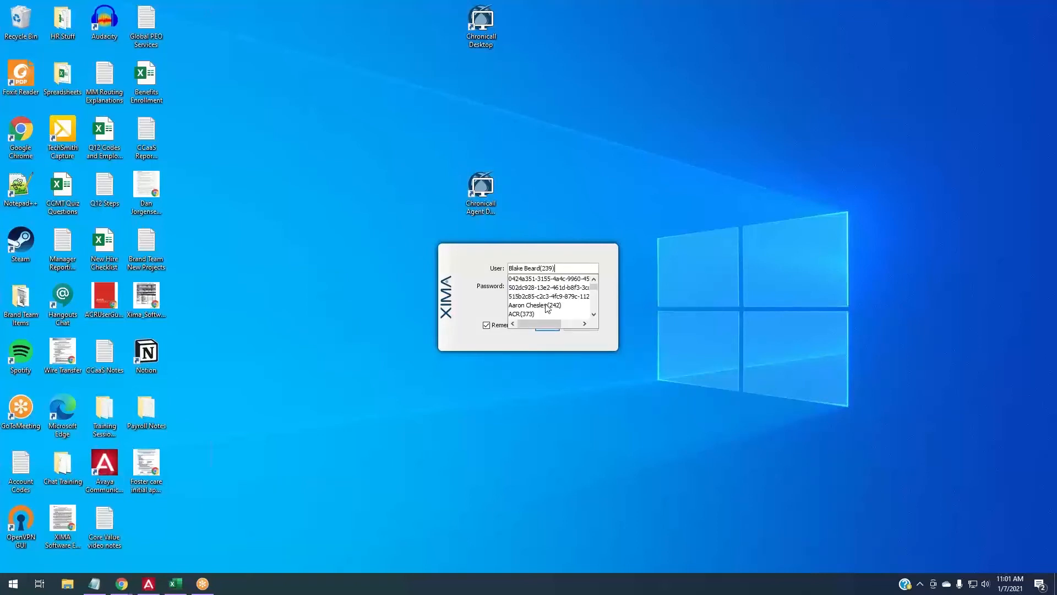
scroll(548, 302, "down", 5)
scroll(548, 302, "up", 5)
scroll(558, 300, "down", 2)
scroll(559, 299, "up", 2)
left_click(567, 259)
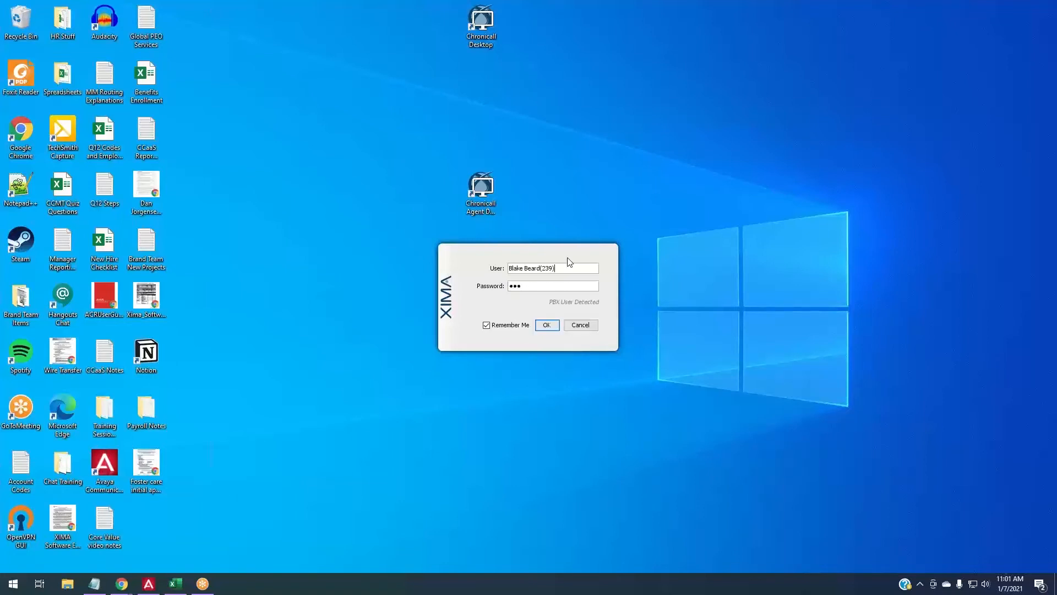
left_click_drag(557, 267, 495, 273)
left_click_drag(554, 270, 506, 288)
left_click(546, 325)
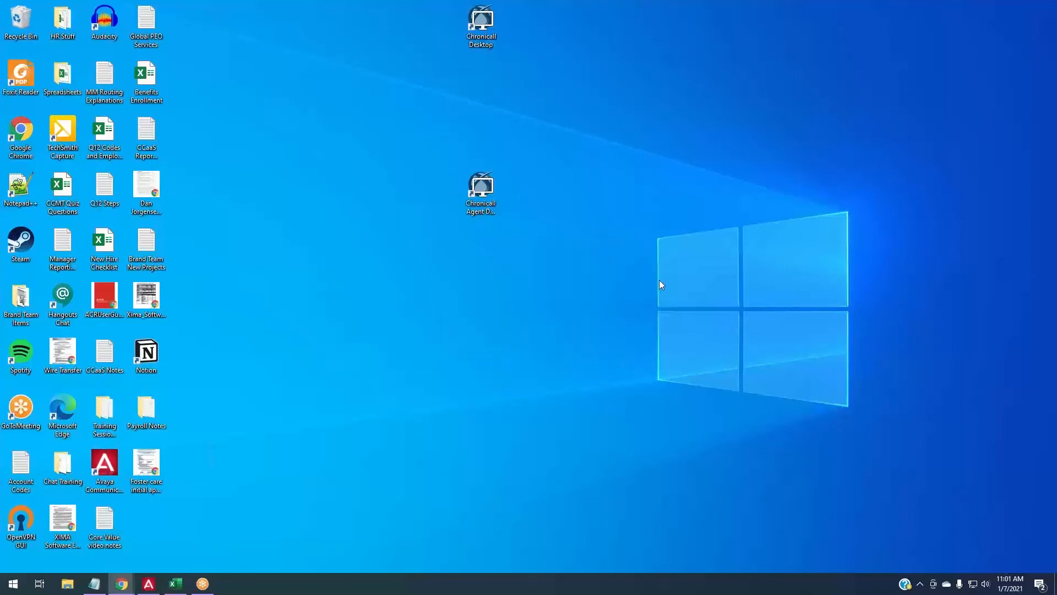
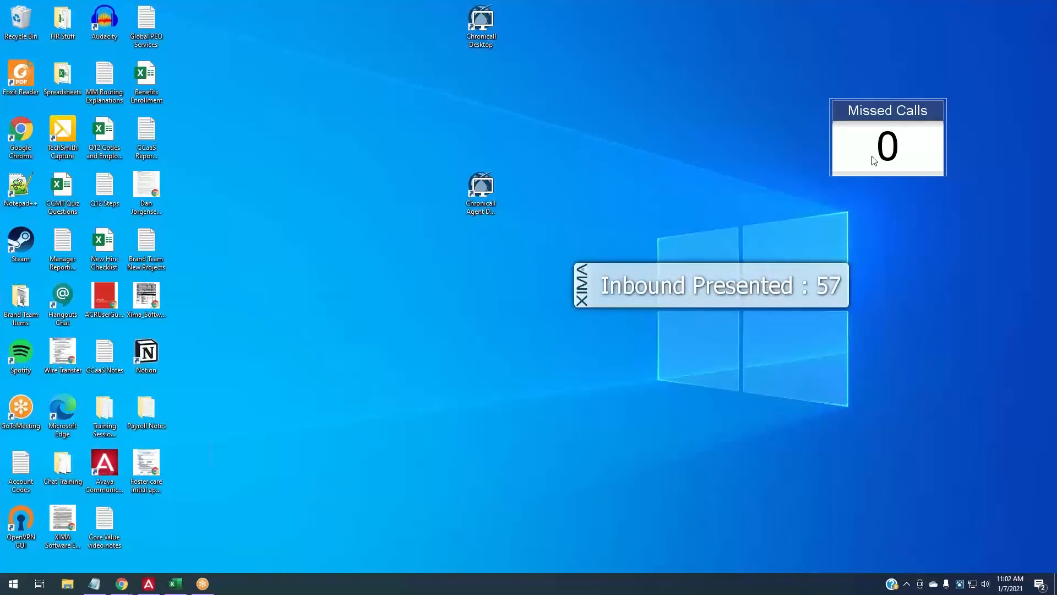
- Reposition the Missed Calls widget and drag the stats ticker over the Chronicall heading
left_click_drag(873, 161, 851, 161)
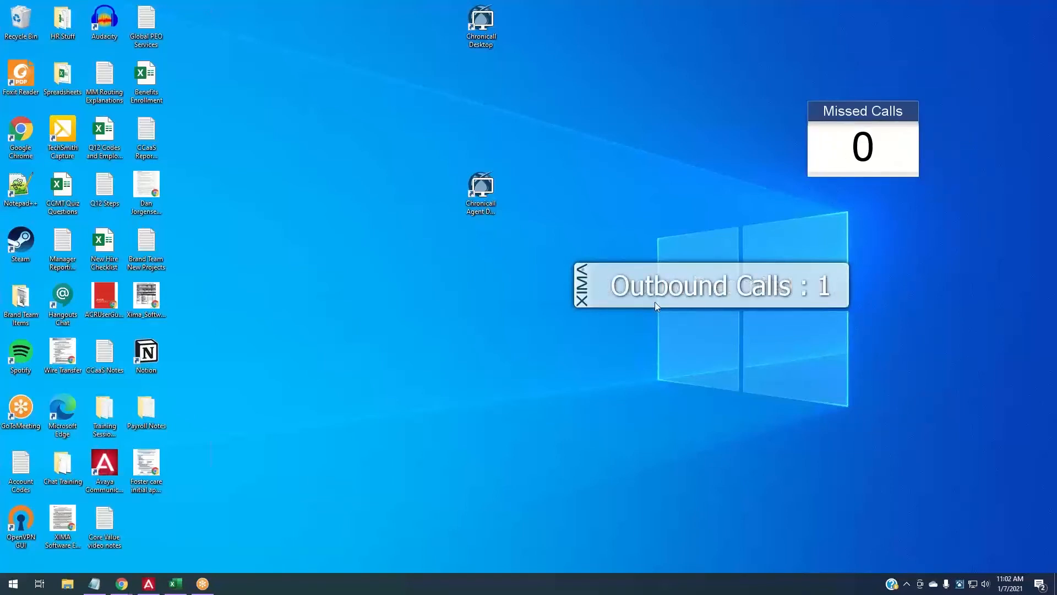
left_click_drag(655, 302, 772, 292)
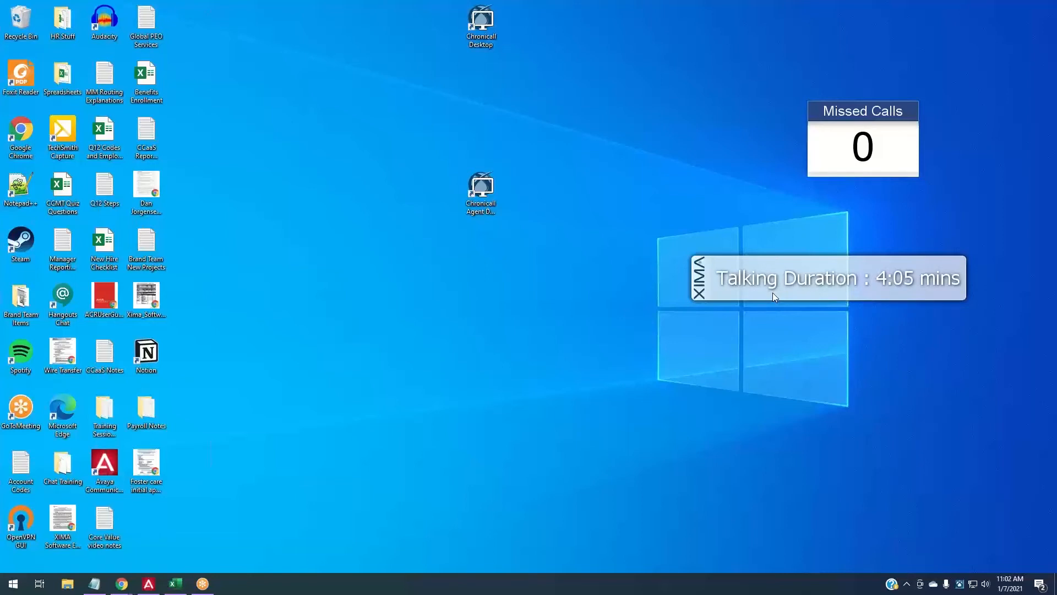
left_click_drag(773, 295, 807, 228)
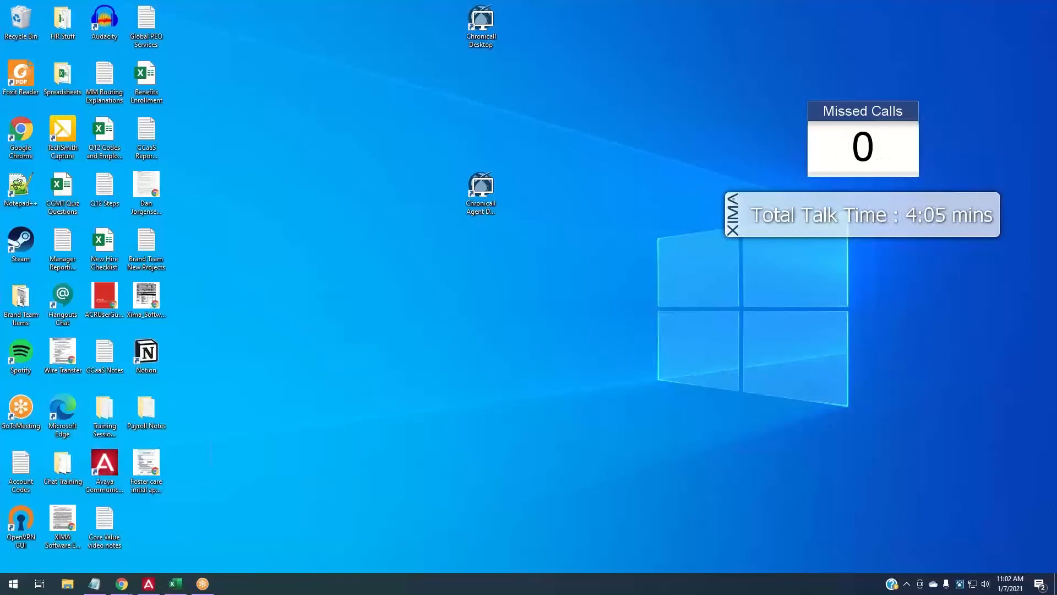
left_click(1055, 588)
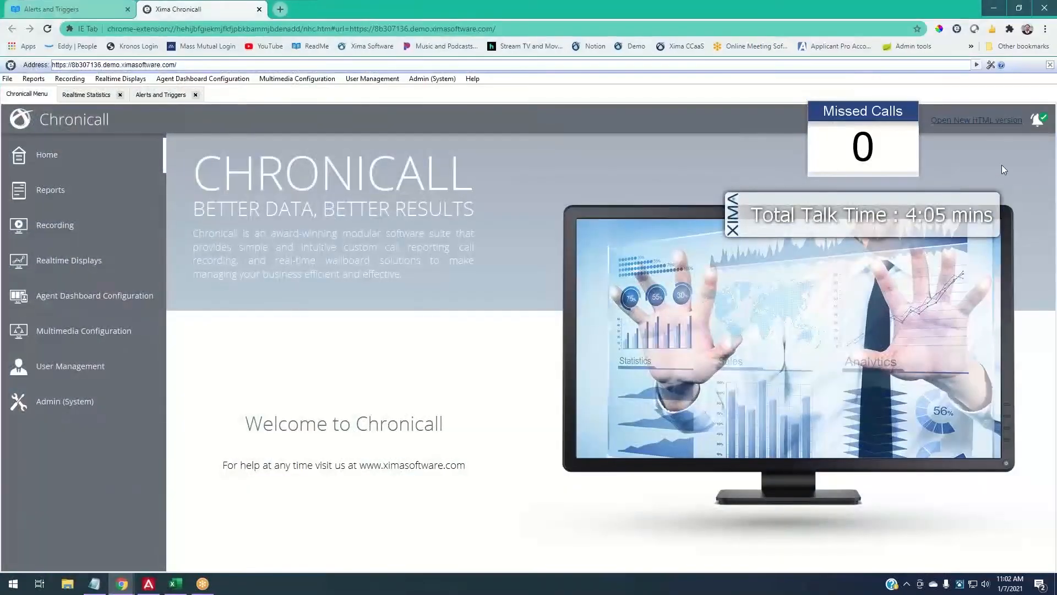
left_click_drag(877, 214, 632, 187)
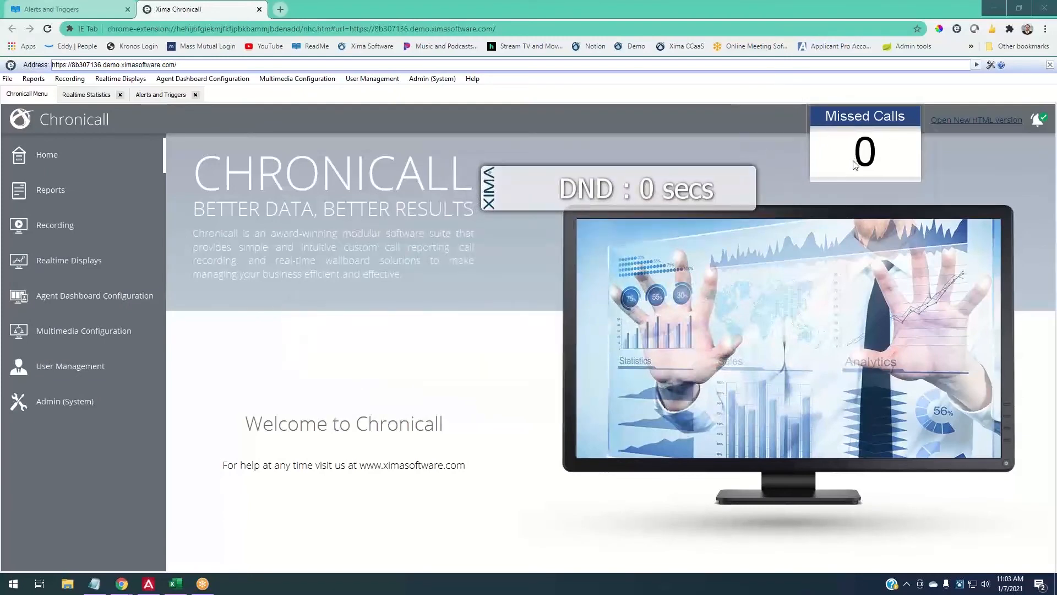
left_click_drag(841, 115, 852, 165)
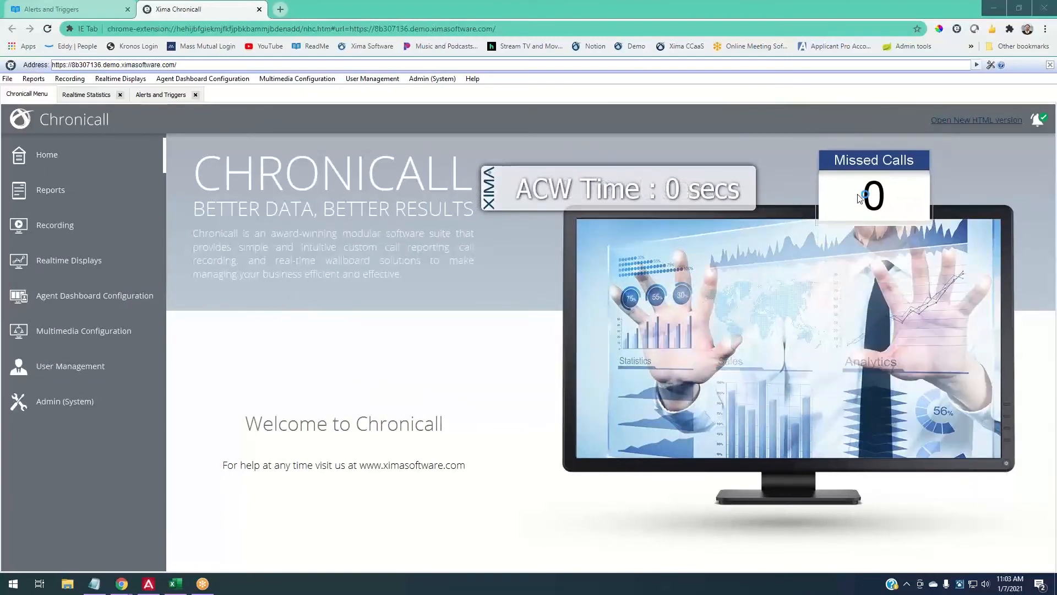
- Test the Missed Calls widget's fade option, then park it in the bottom-right corner
right_click(862, 194)
mouse_move(893, 206)
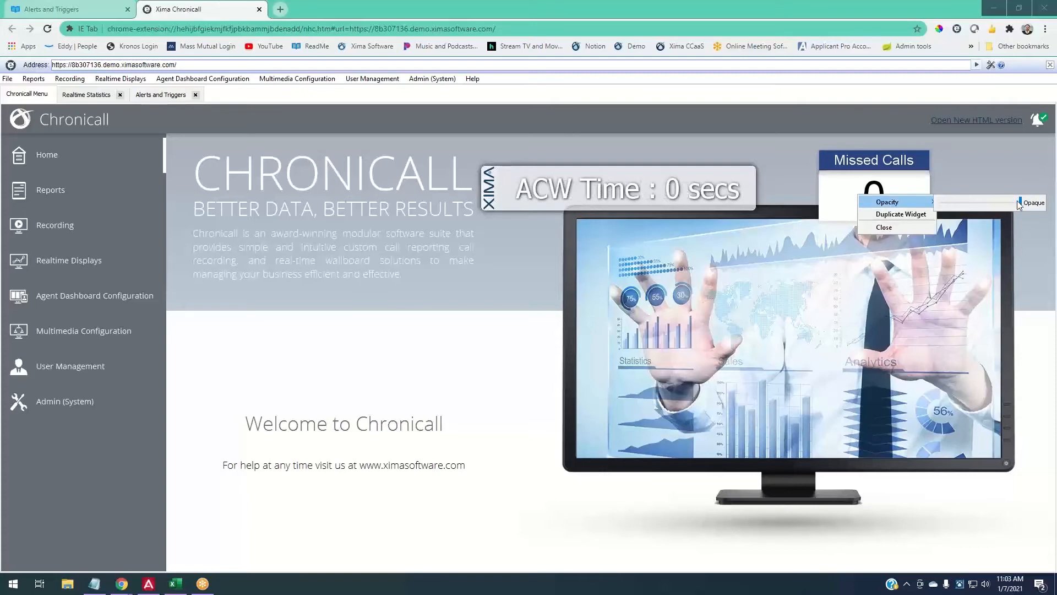
mouse_move(1020, 203)
left_mouse_down()
mouse_move(948, 204)
mouse_move(1018, 208)
left_mouse_up()
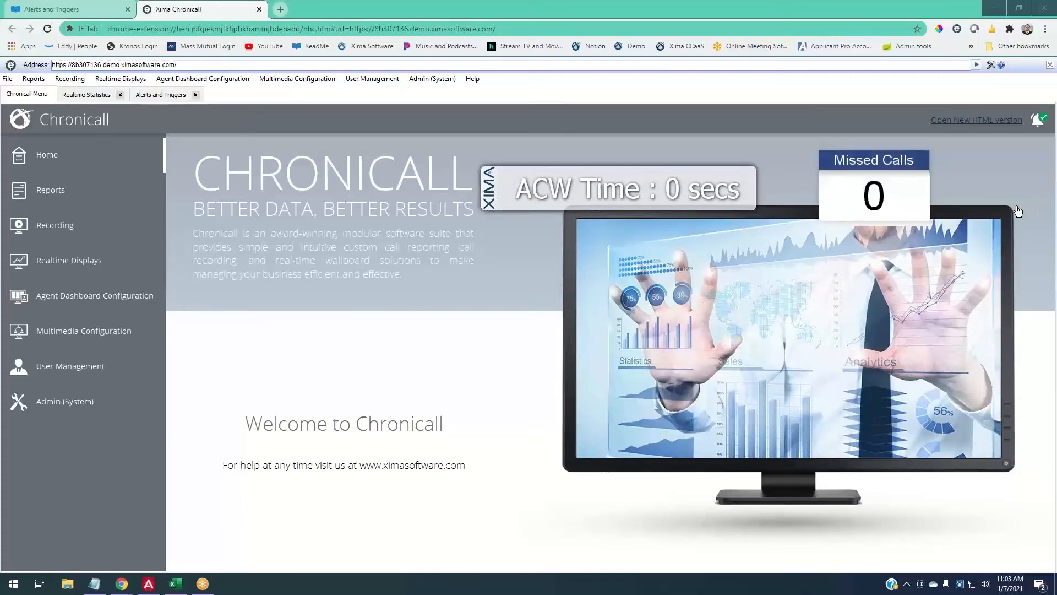
left_click_drag(874, 163, 976, 498)
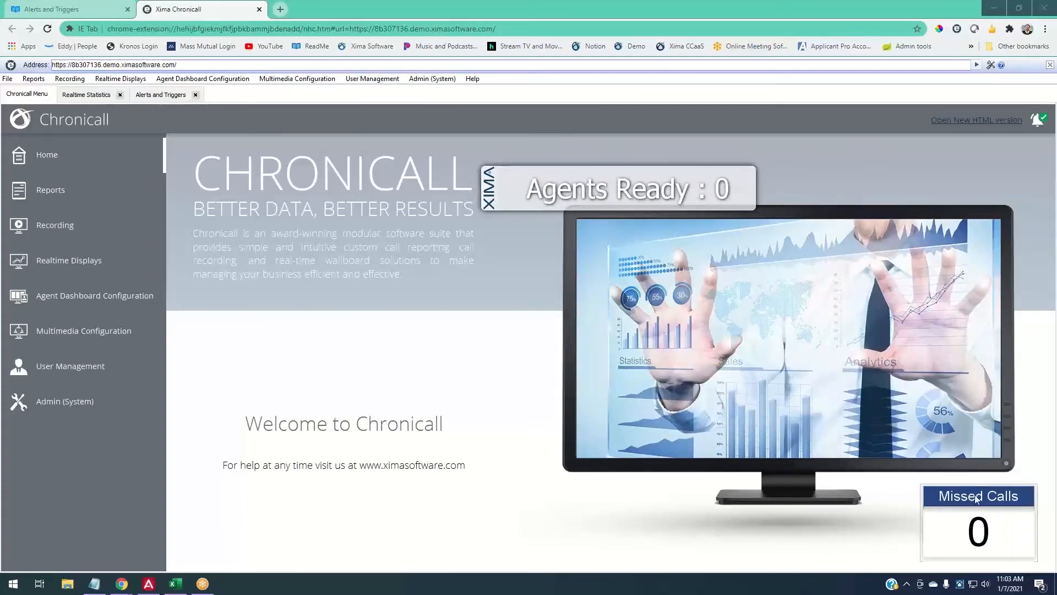
- Move the stats ticker up over the heading and open its display options
left_click_drag(495, 193, 542, 172)
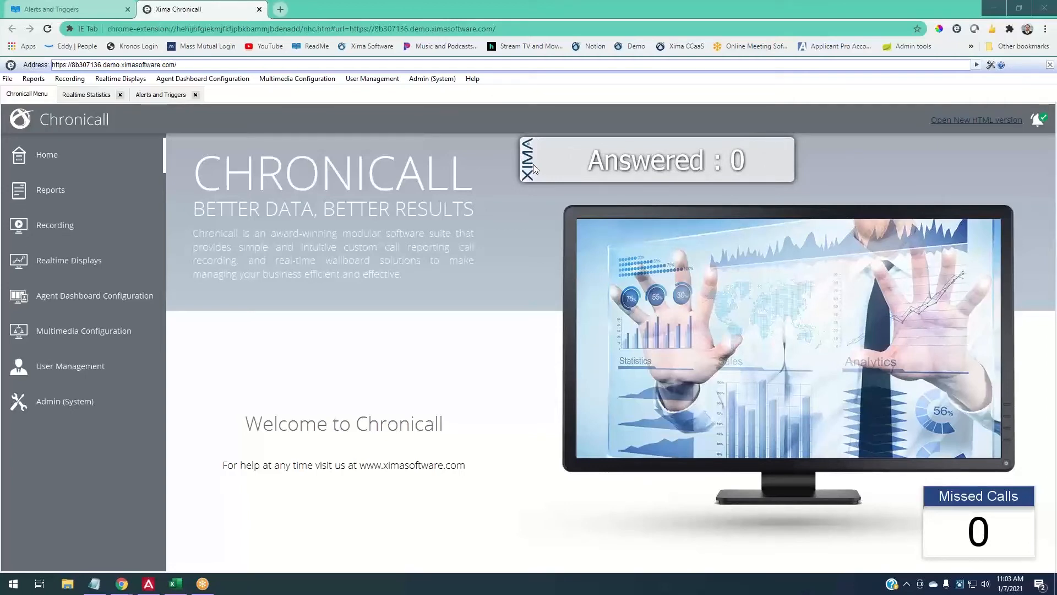
left_click_drag(534, 169, 524, 154)
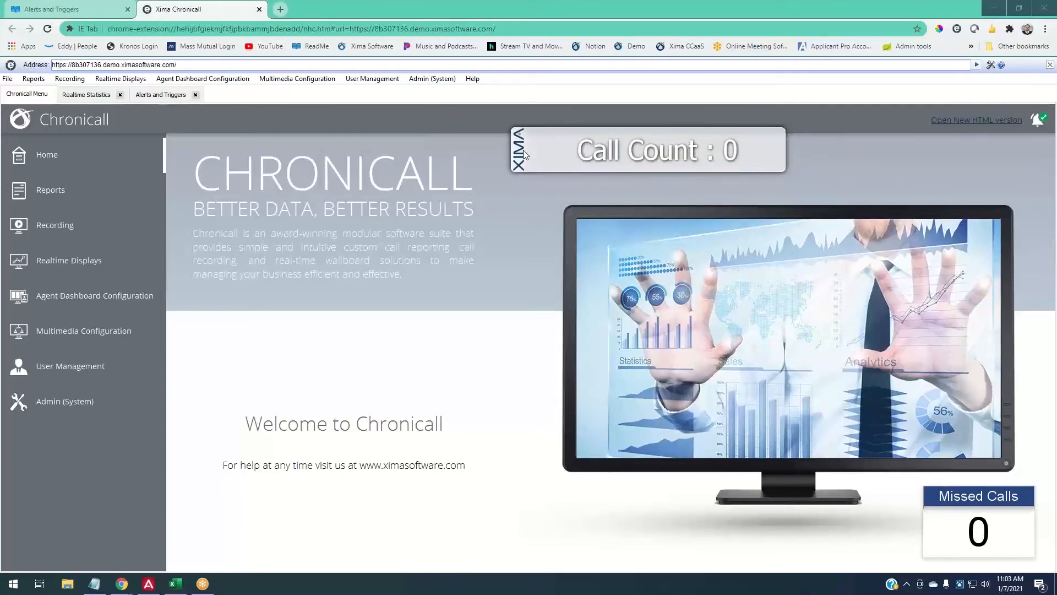
right_click(525, 154)
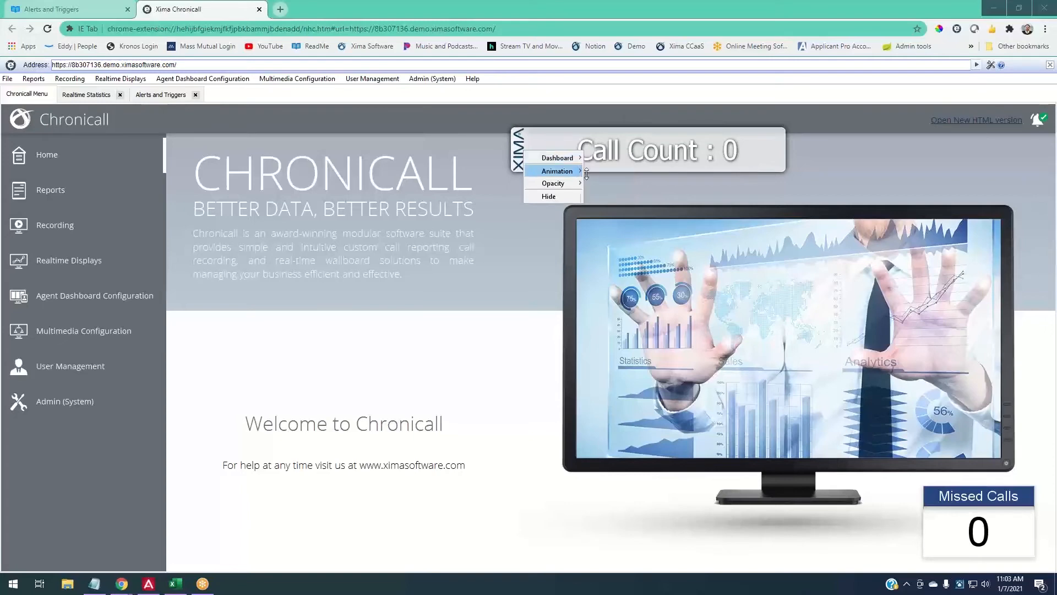
- Switch the stats to a docked panel and try docking it on other screen edges
left_click(609, 184)
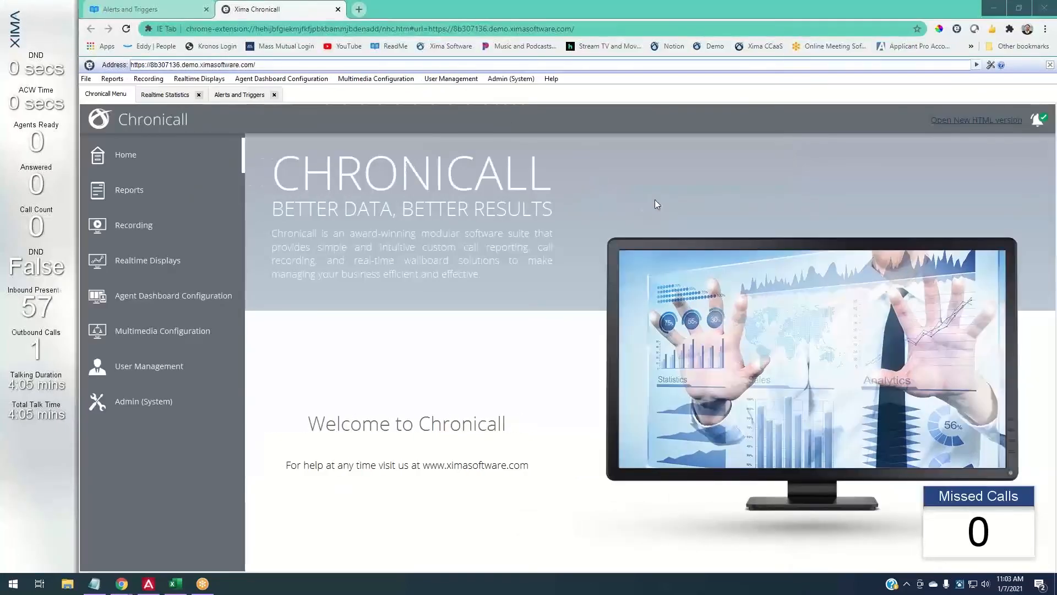
left_click(994, 9)
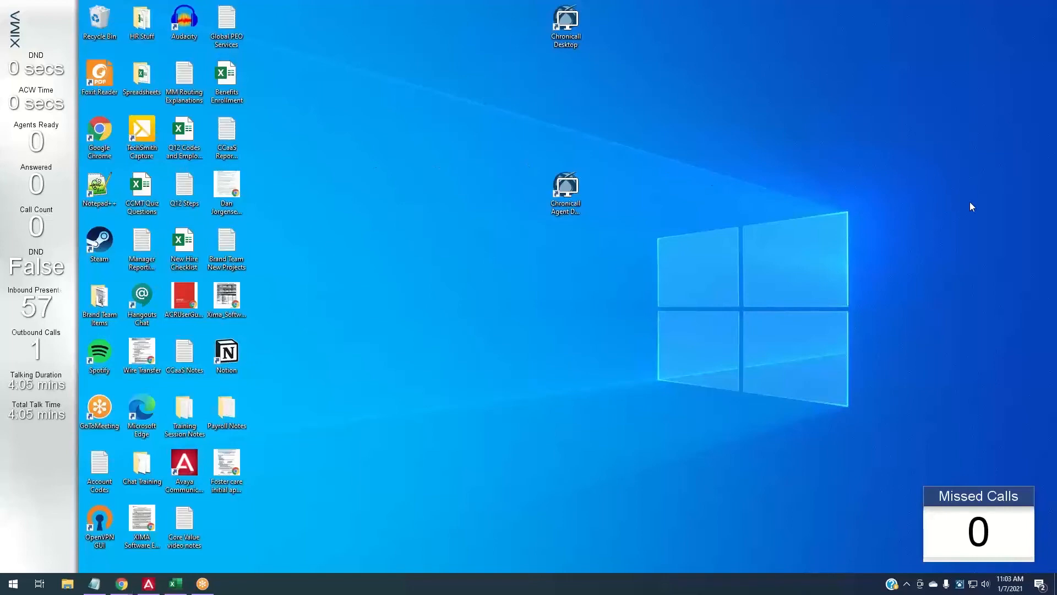
left_click_drag(970, 202, 894, 5)
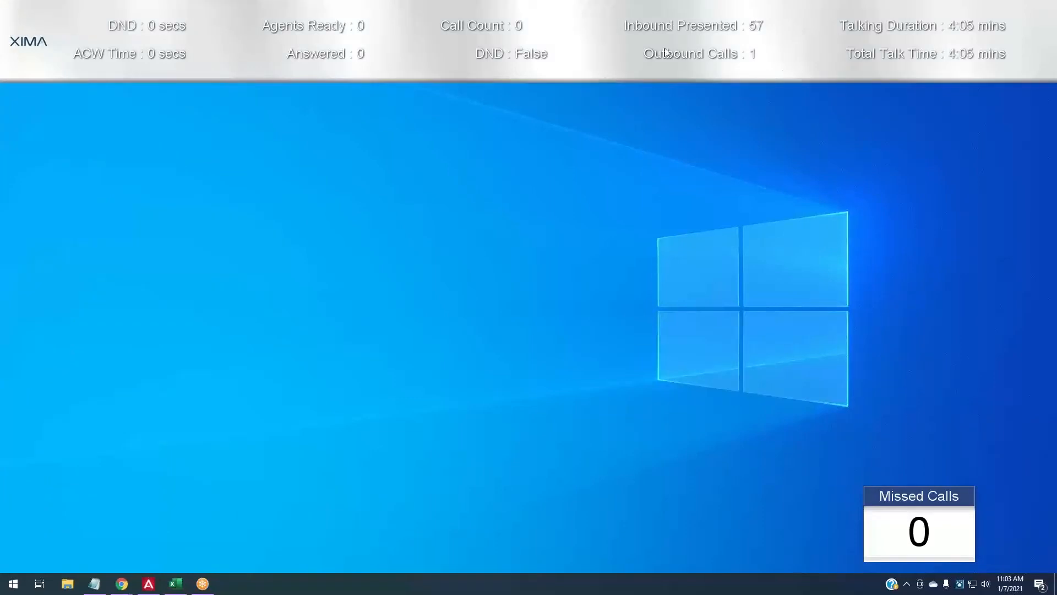
left_click_drag(669, 326, 42, 253)
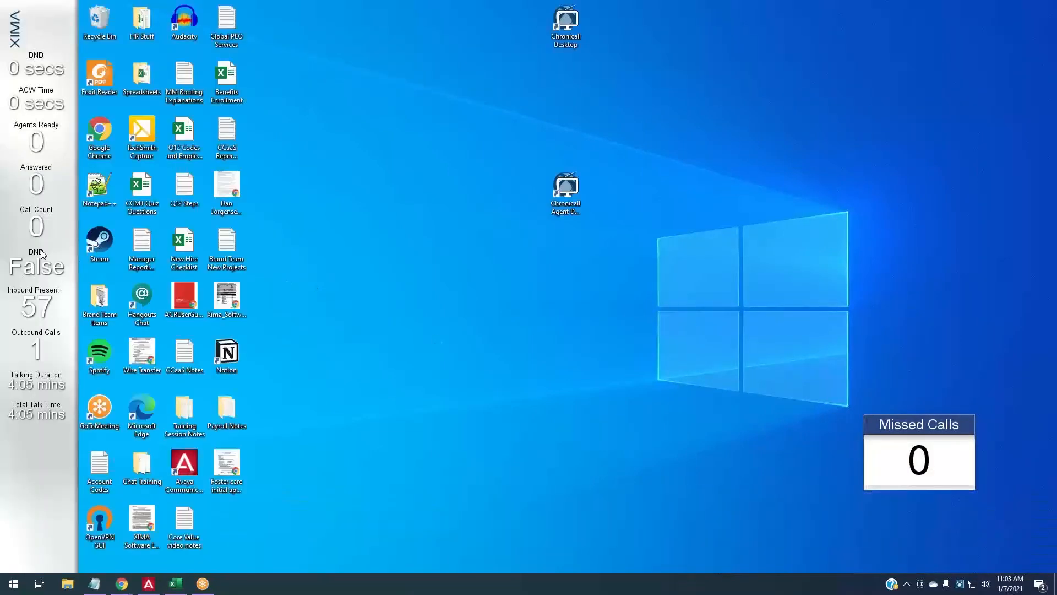
- Try the Floating window and then the Single rotating ticker display modes
right_click(42, 253)
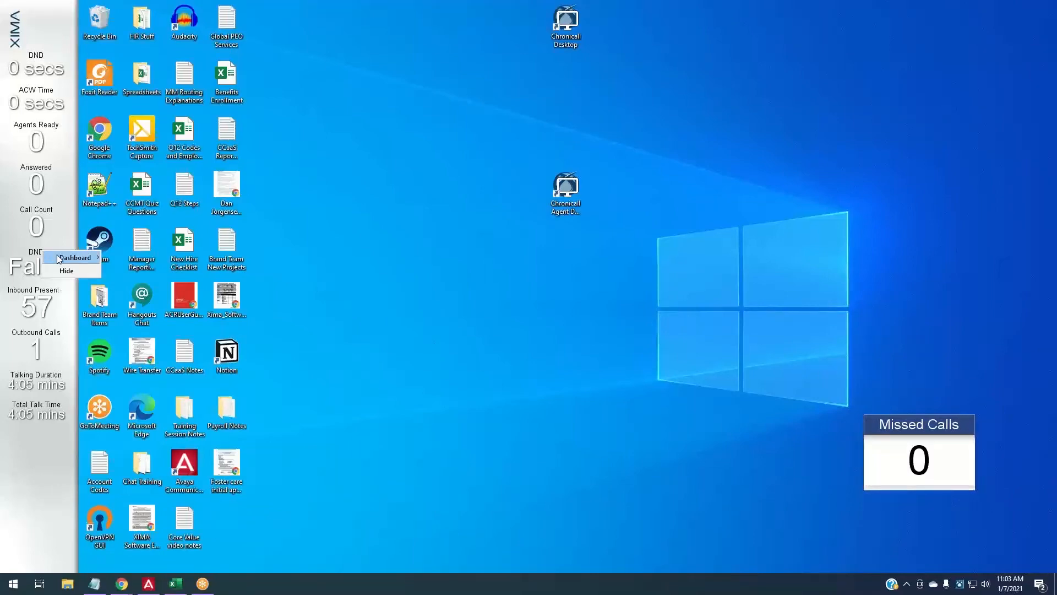
mouse_move(82, 258)
left_click(127, 270)
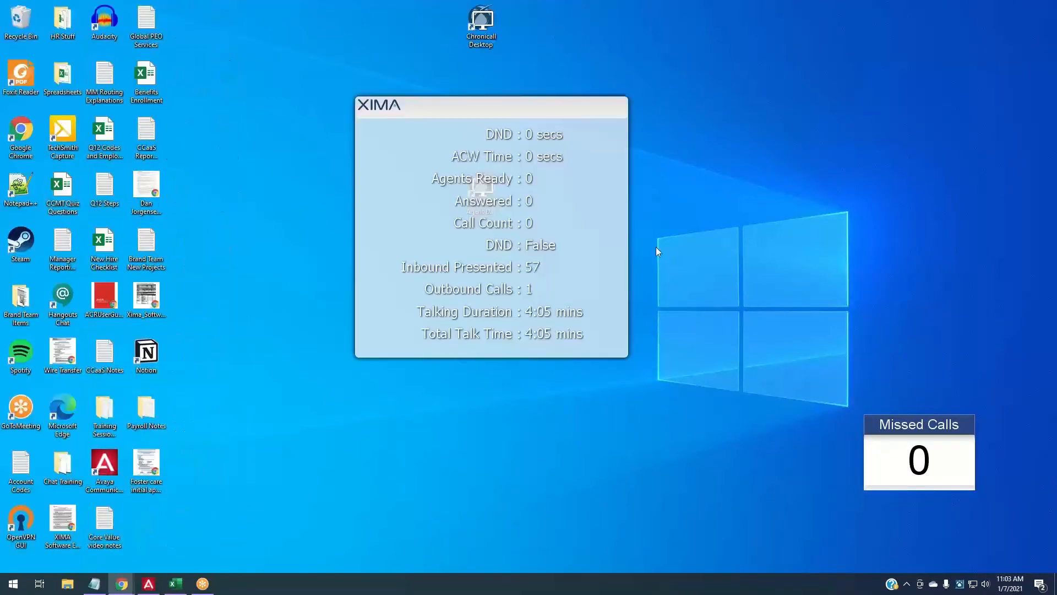
left_click_drag(546, 127, 881, 108)
right_click(881, 108)
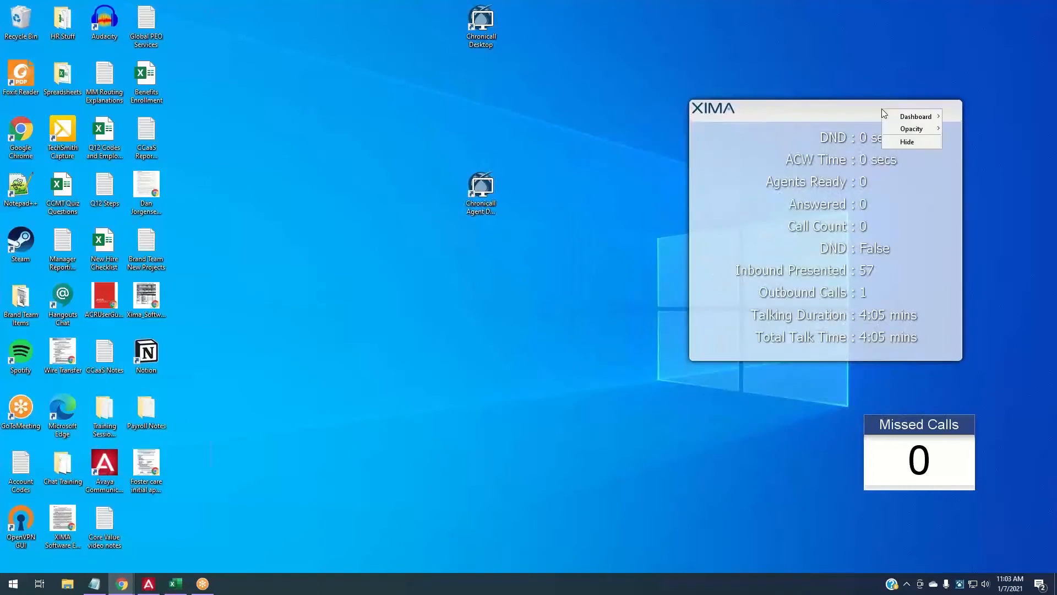
mouse_move(893, 115)
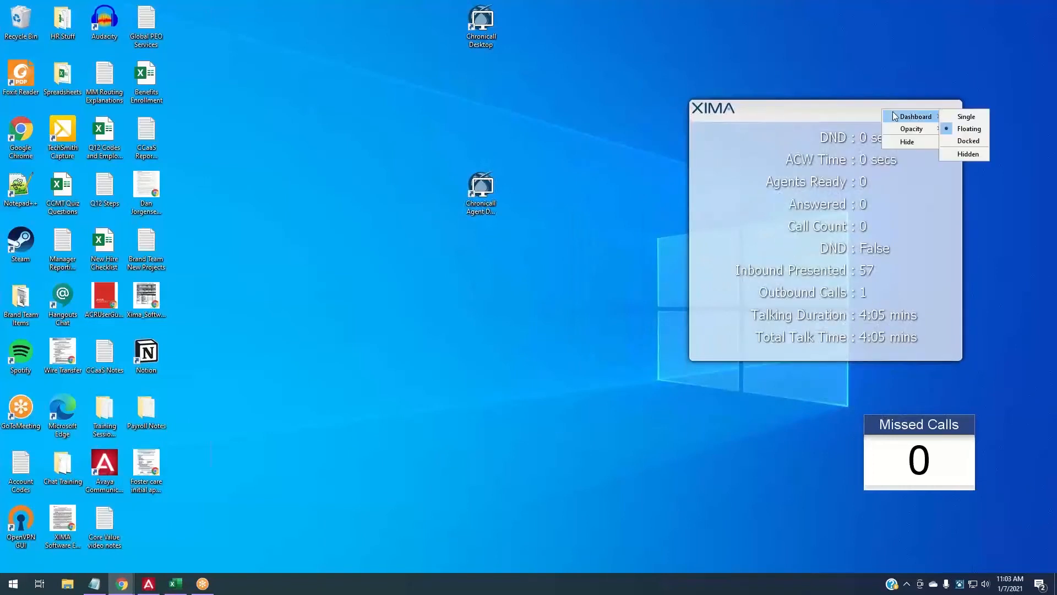
left_click(952, 115)
left_click_drag(517, 155, 585, 128)
- Dock the stats panel on the left edge and move Missed Calls toward the centre-right
right_click(585, 128)
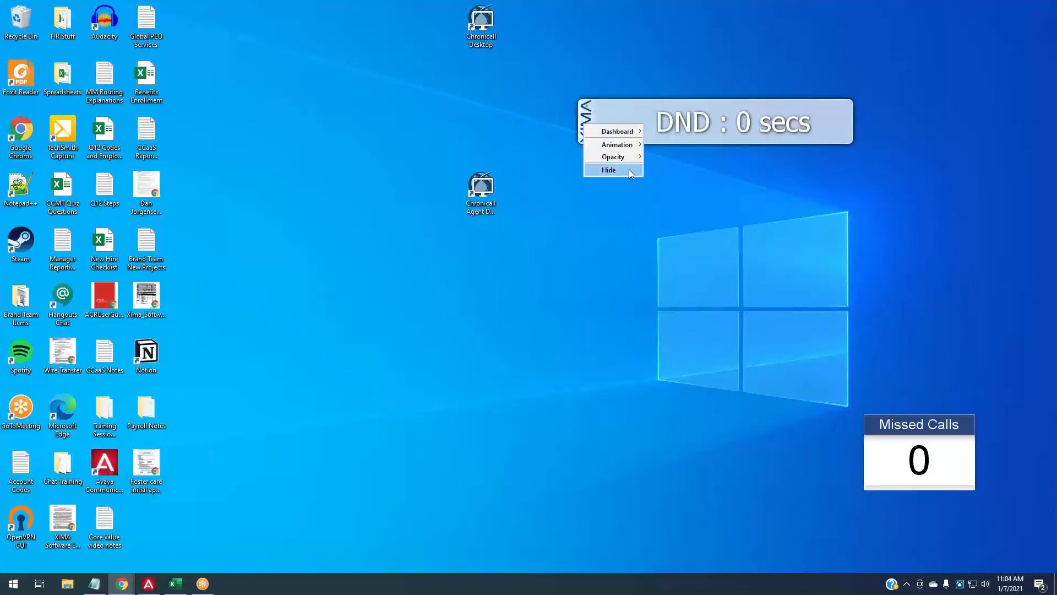
mouse_move(622, 131)
left_click(656, 156)
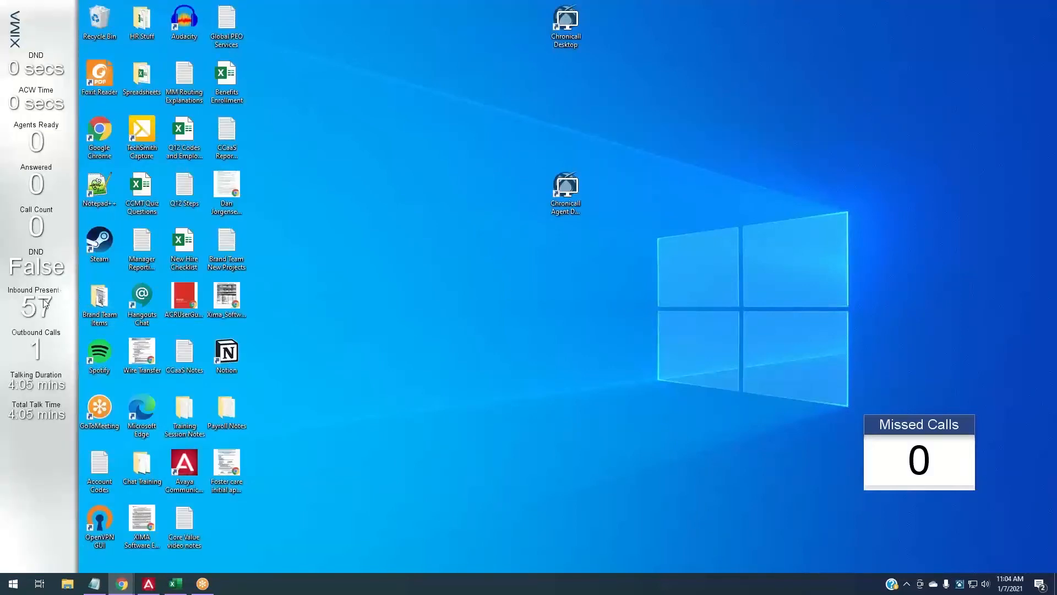
left_click_drag(917, 479, 848, 380)
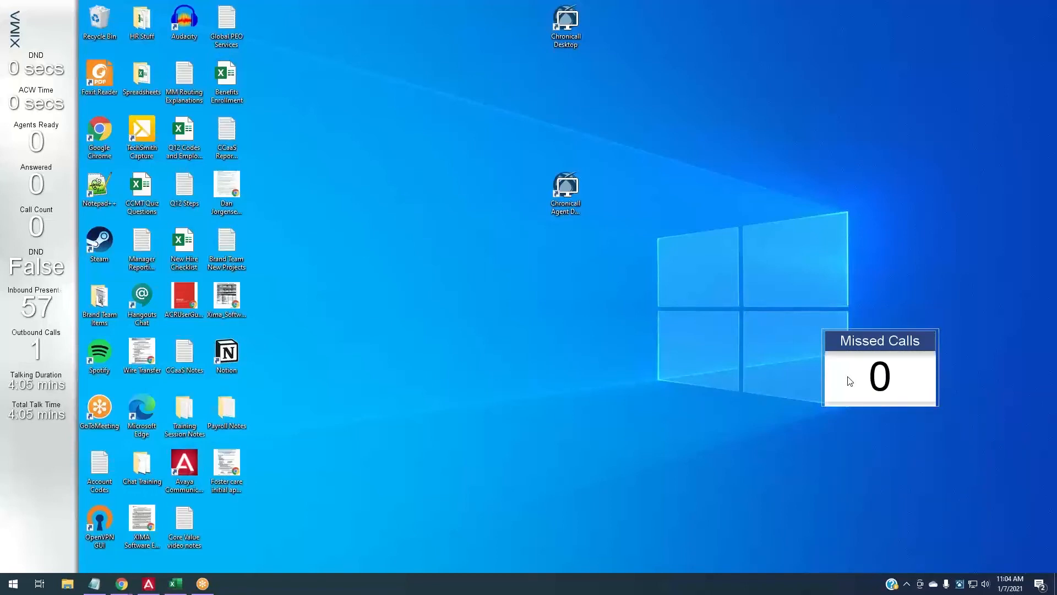
left_click_drag(850, 381, 758, 291)
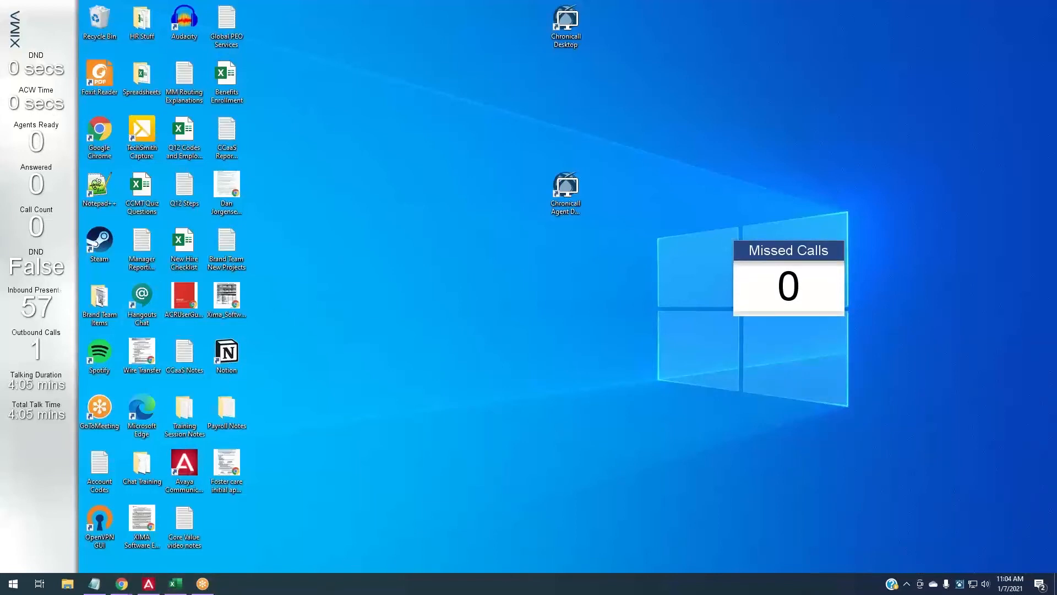
key("alt+Tab")
- Open Dashboard Values in Agent Dashboard Configuration and bring up Add Widget, moving Missed Calls aside
left_click_drag(818, 306, 980, 521)
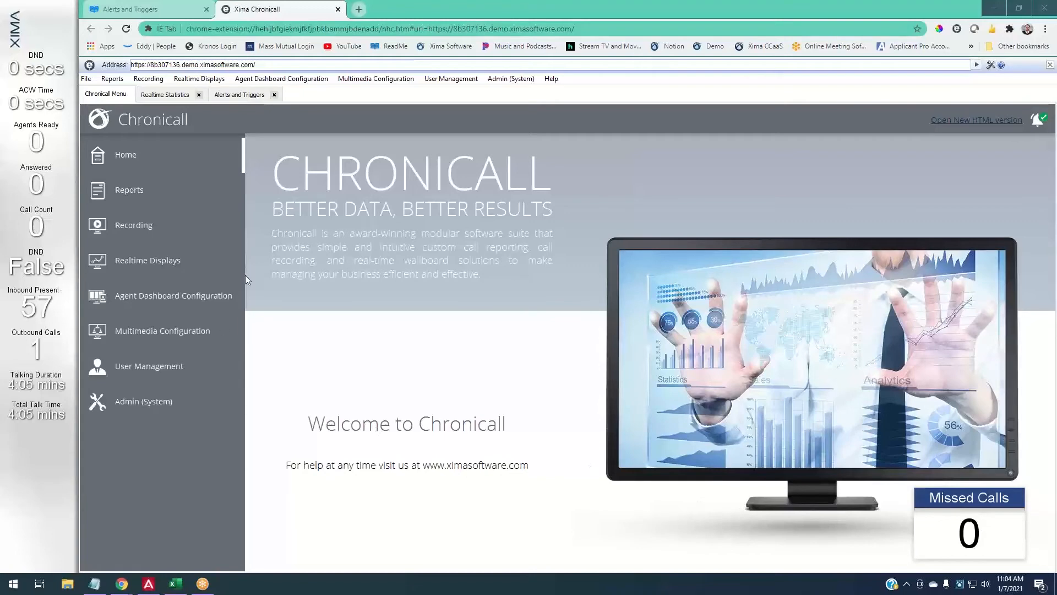
left_click(148, 301)
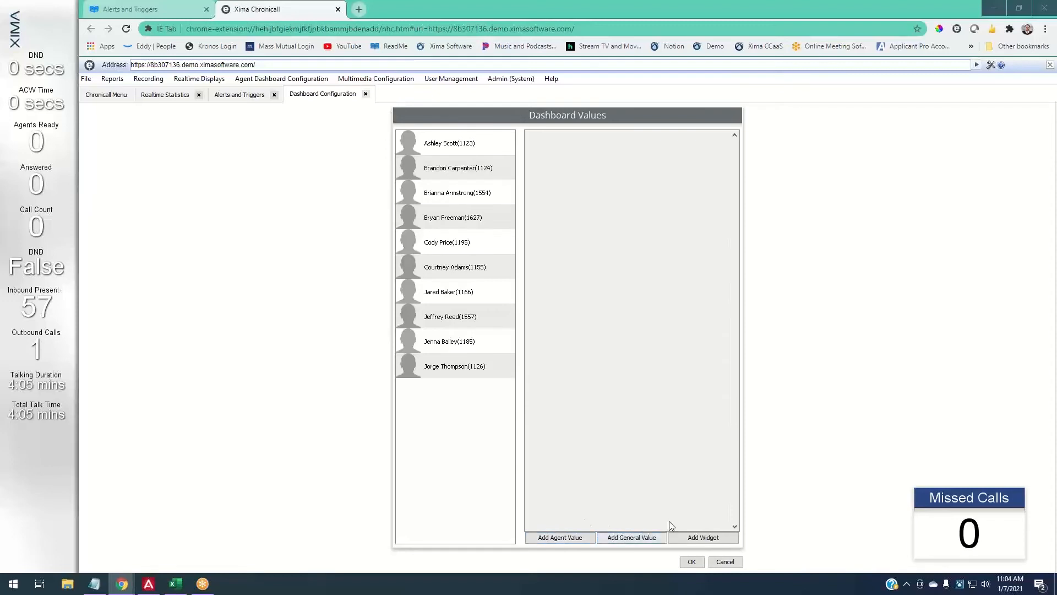
left_click(706, 538)
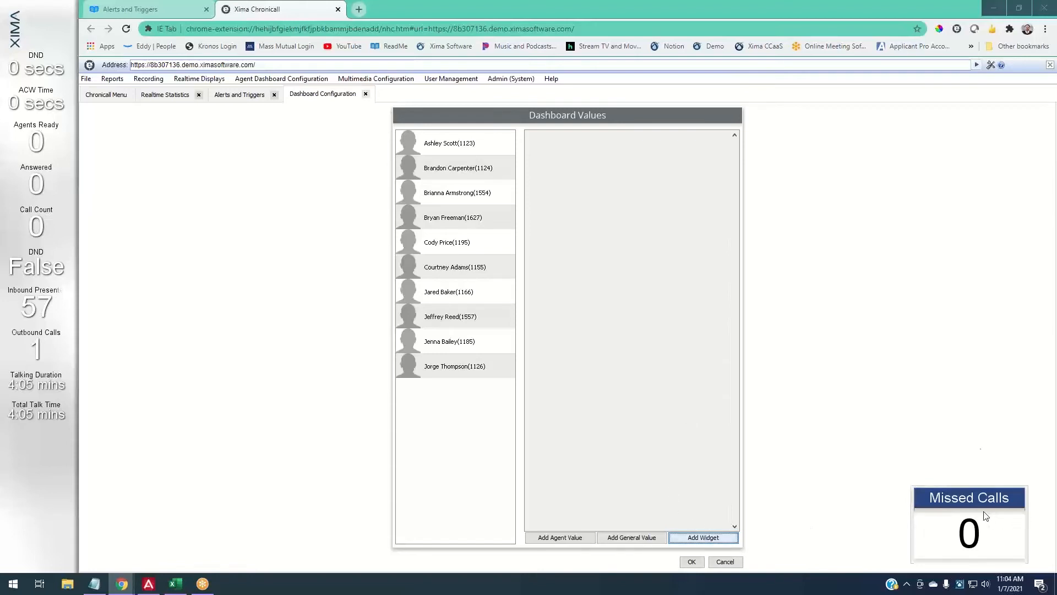
left_click_drag(989, 514, 927, 281)
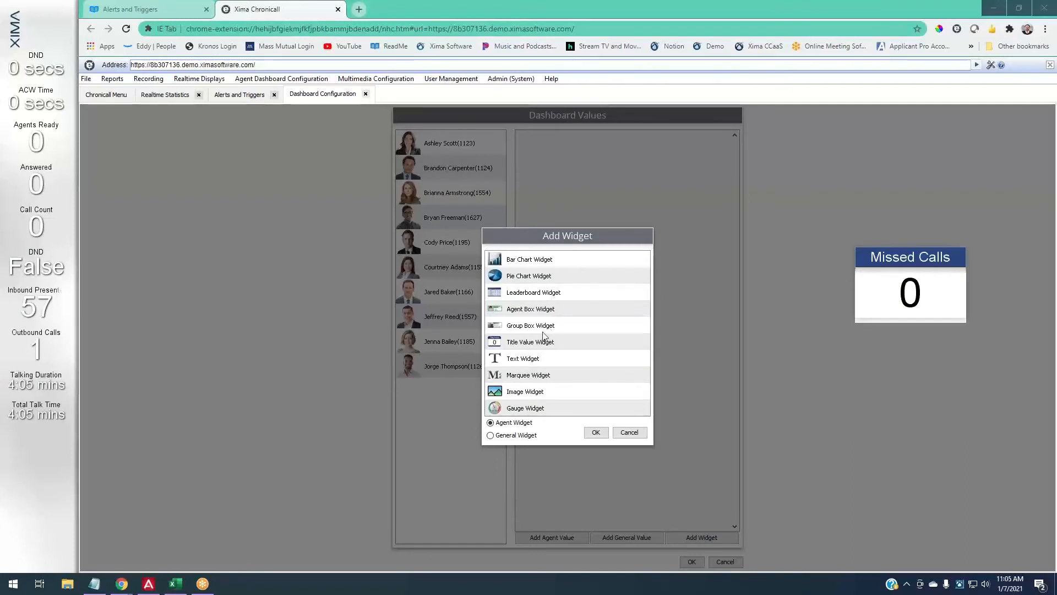
- Choose Title Value Widget as an Agent Widget and confirm to open its properties
left_click(527, 342)
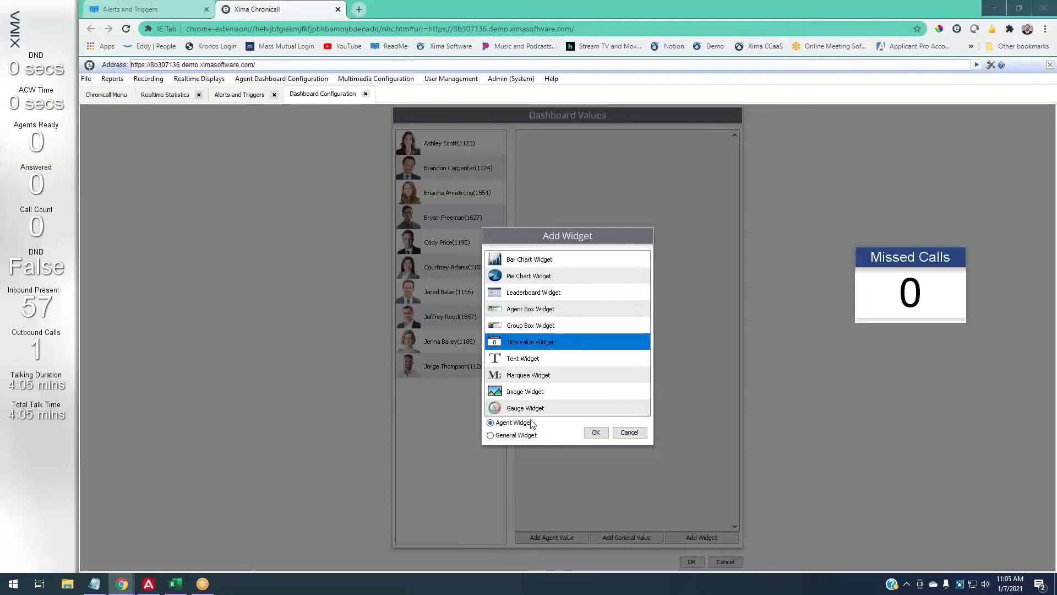
left_click(592, 434)
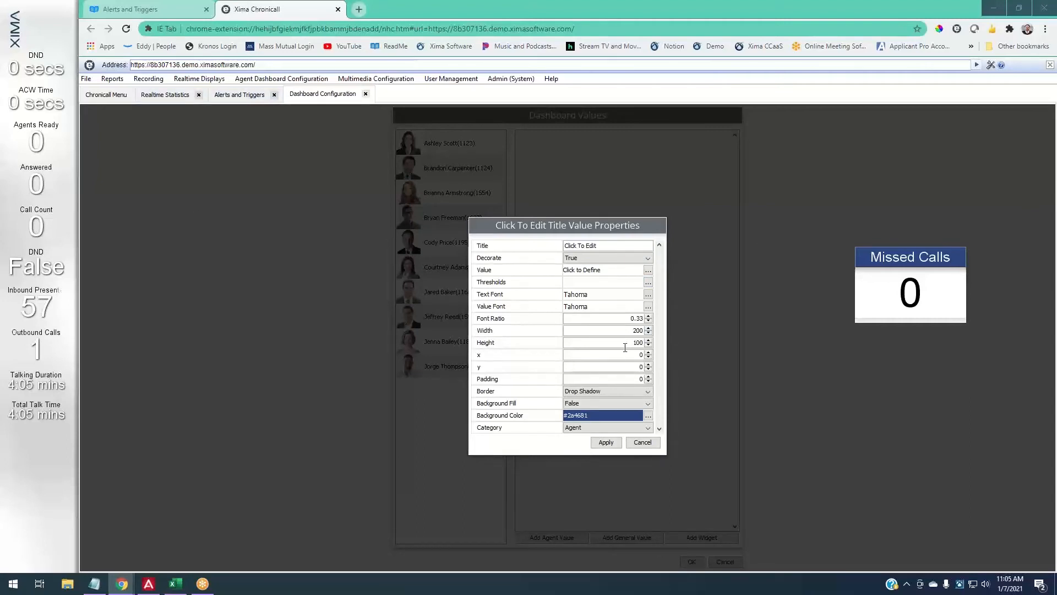
- Set the widget's realtime value to Missed Calls
left_click(648, 269)
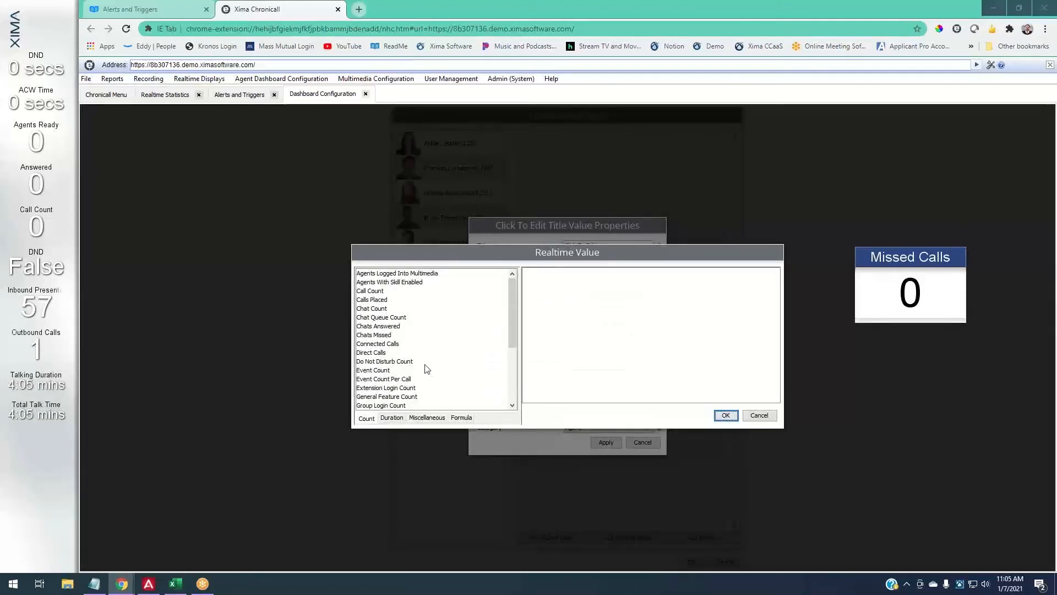
scroll(431, 382, "down", 3)
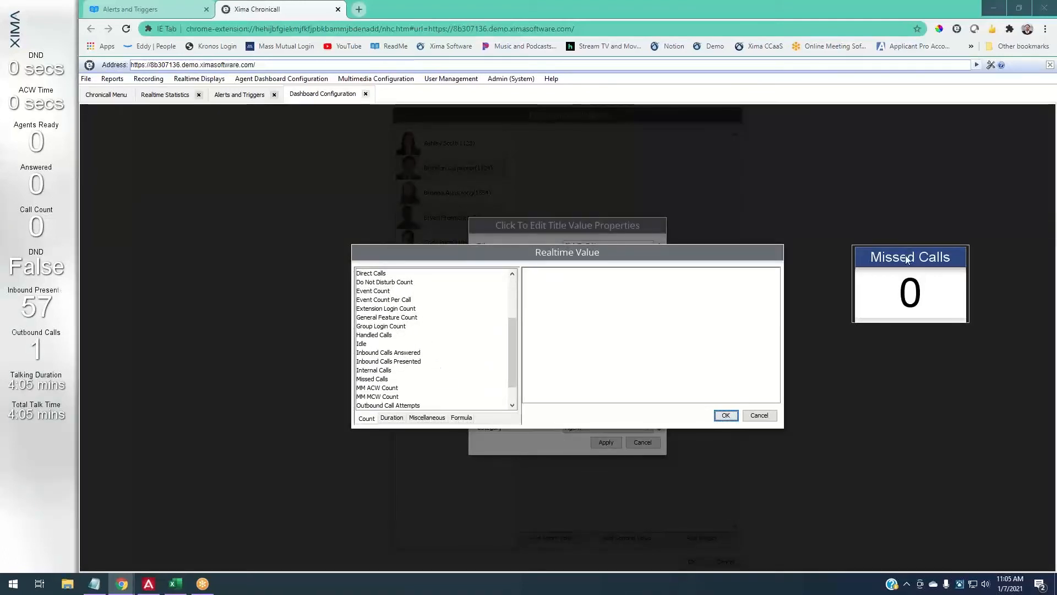
scroll(372, 376, "down", 1)
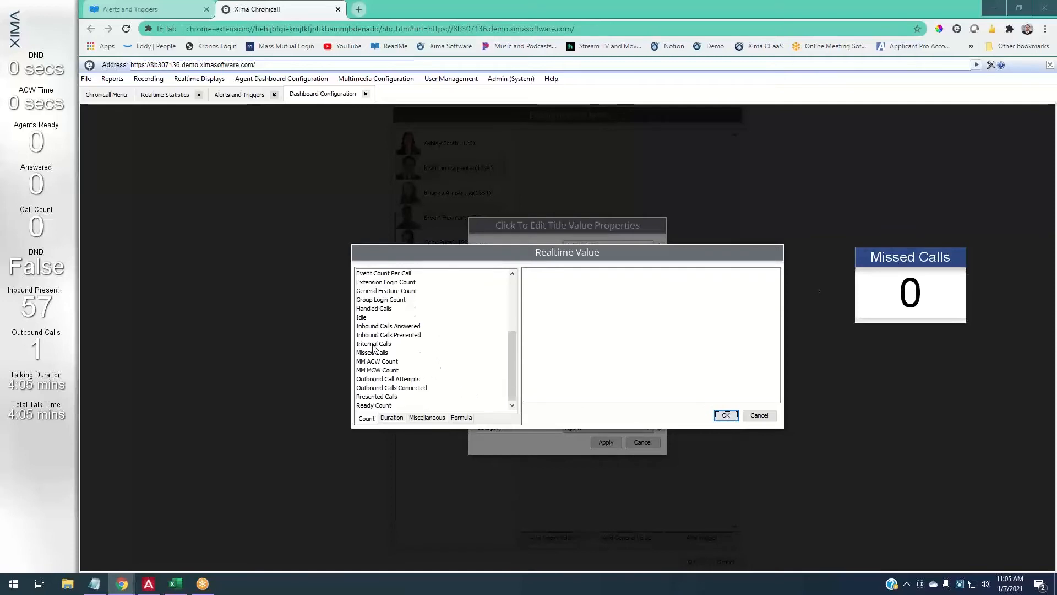
left_click(373, 352)
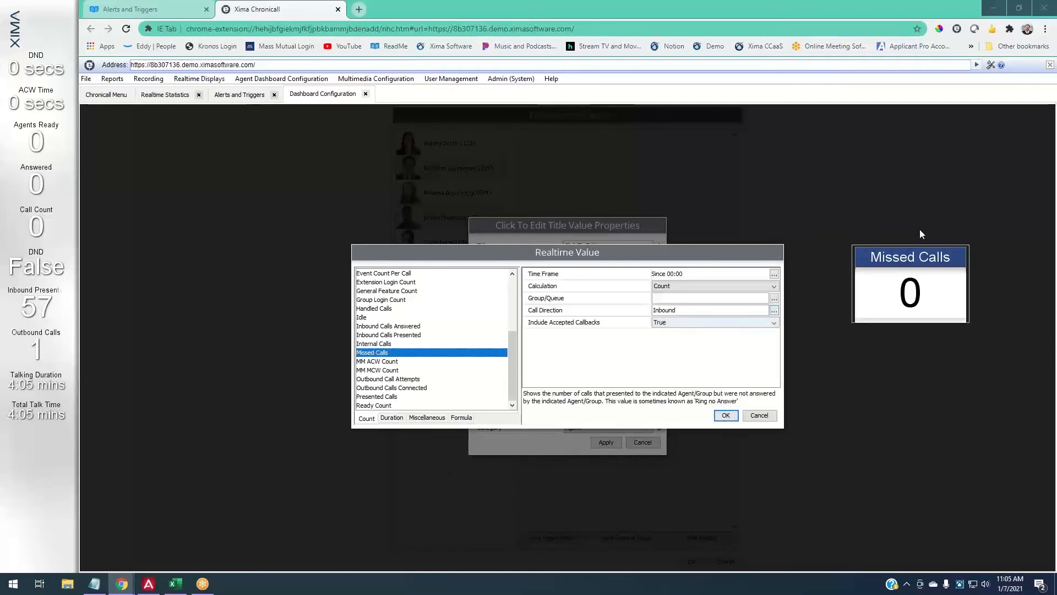
- Count since 08:00 for the Customer Service group, then confirm and apply the widget
left_click(774, 274)
left_click(504, 367)
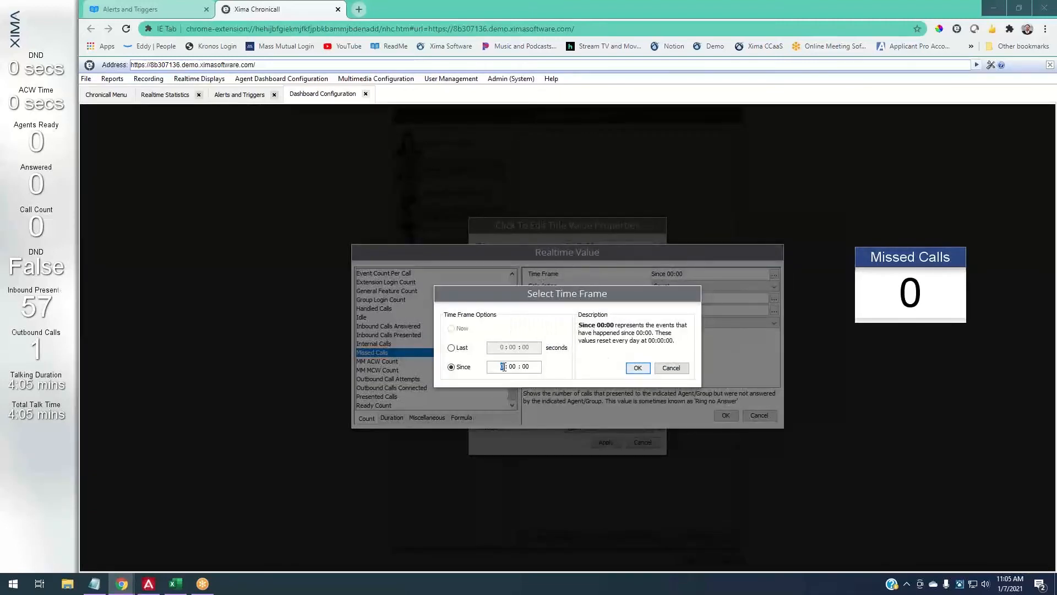
type("8")
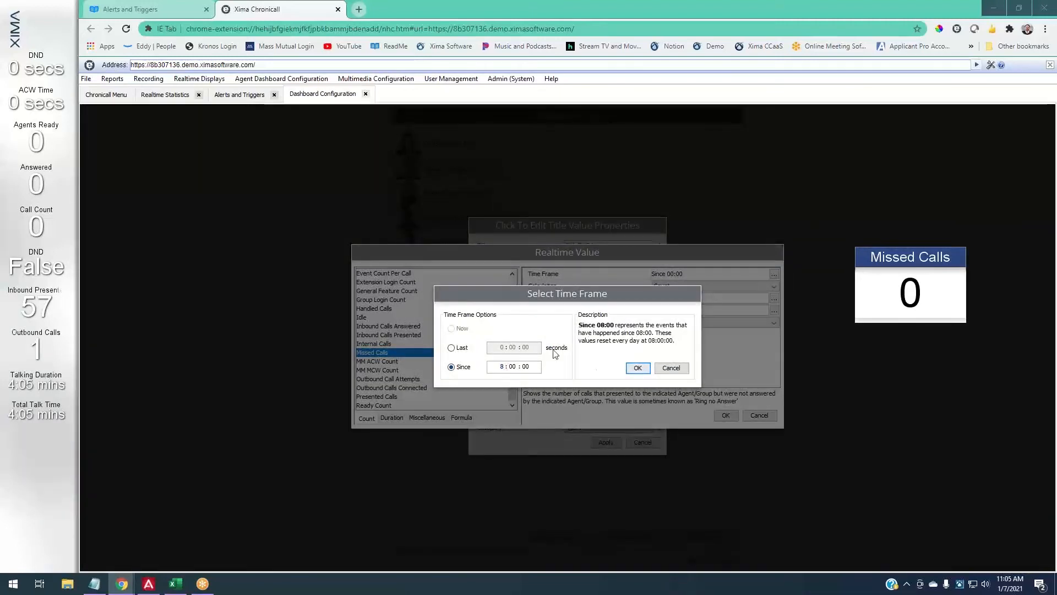
left_click(638, 368)
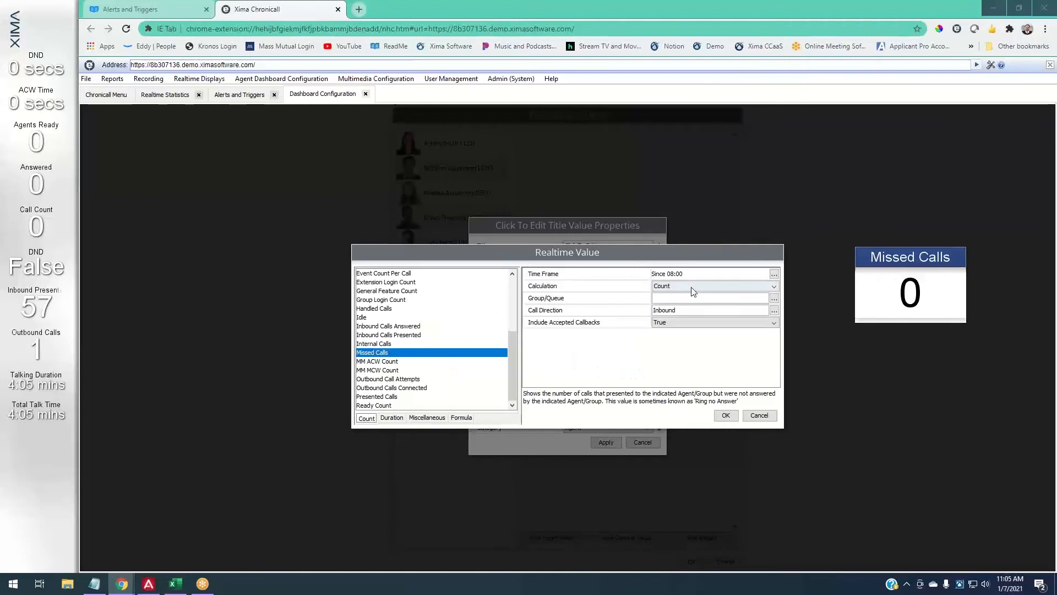
left_click(774, 298)
left_click(538, 249)
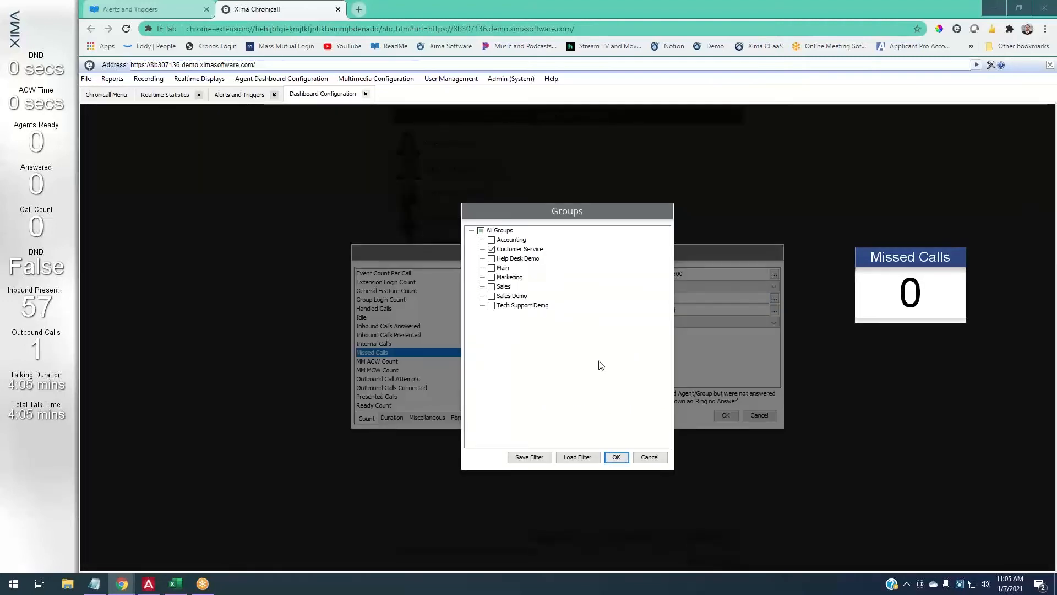
left_click(615, 457)
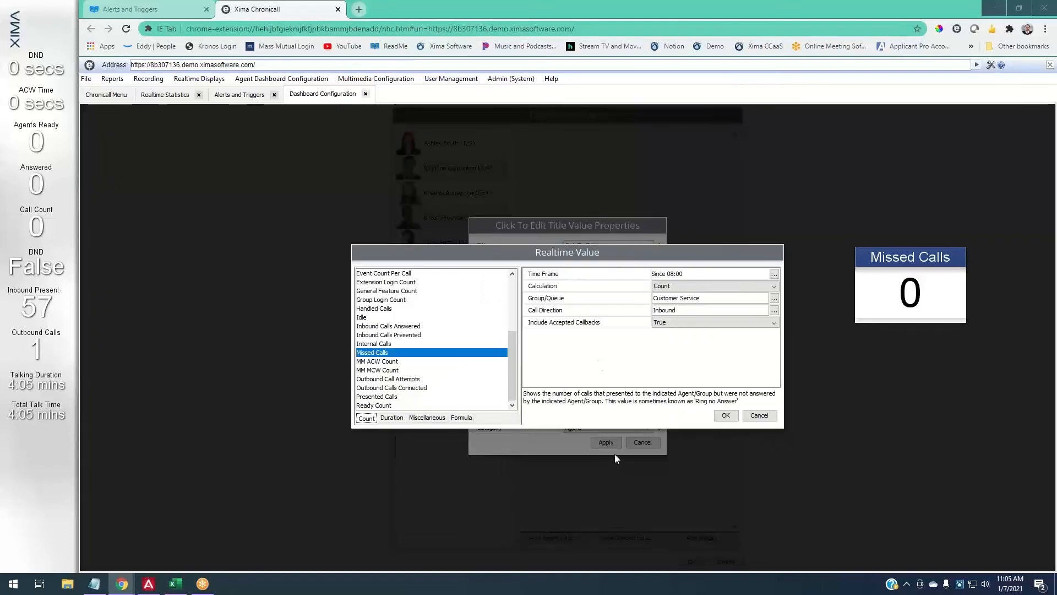
left_click(725, 415)
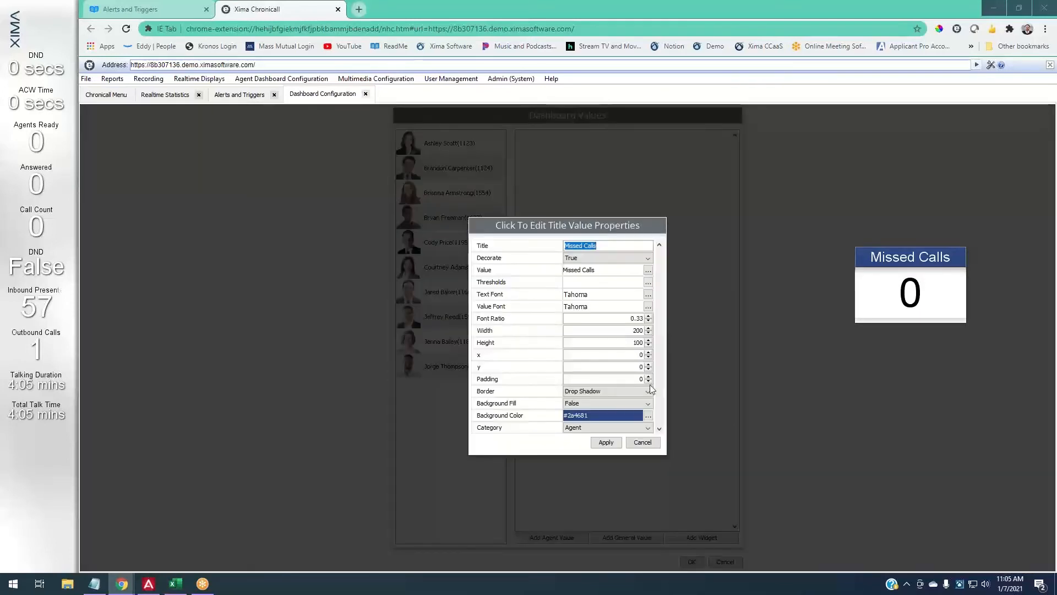
left_click(606, 442)
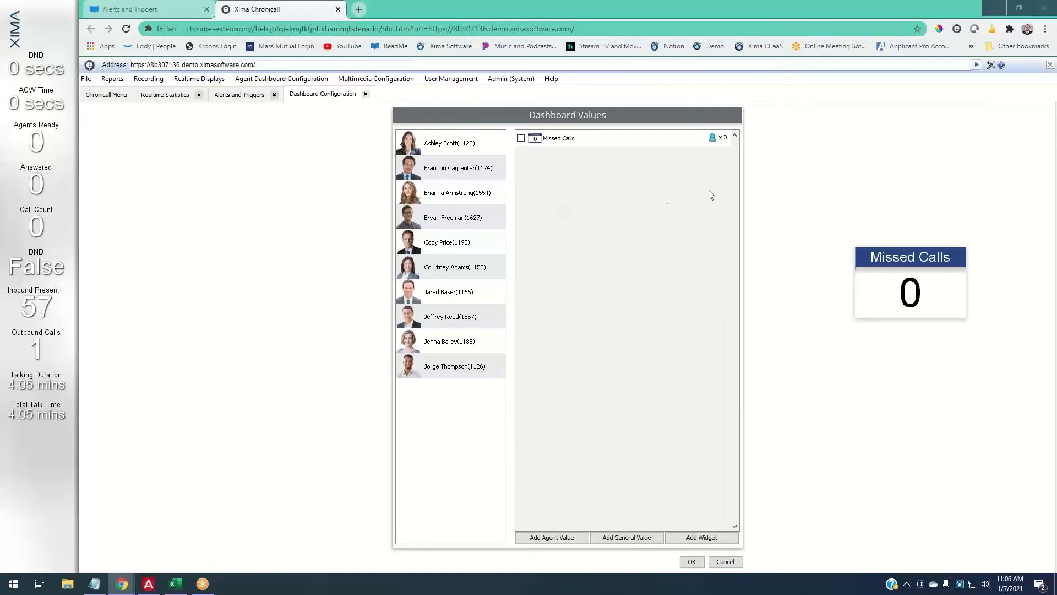
- Open and close the user list, then experiment with selecting agents in the list
left_click(713, 138)
left_click(615, 417)
left_click(456, 152)
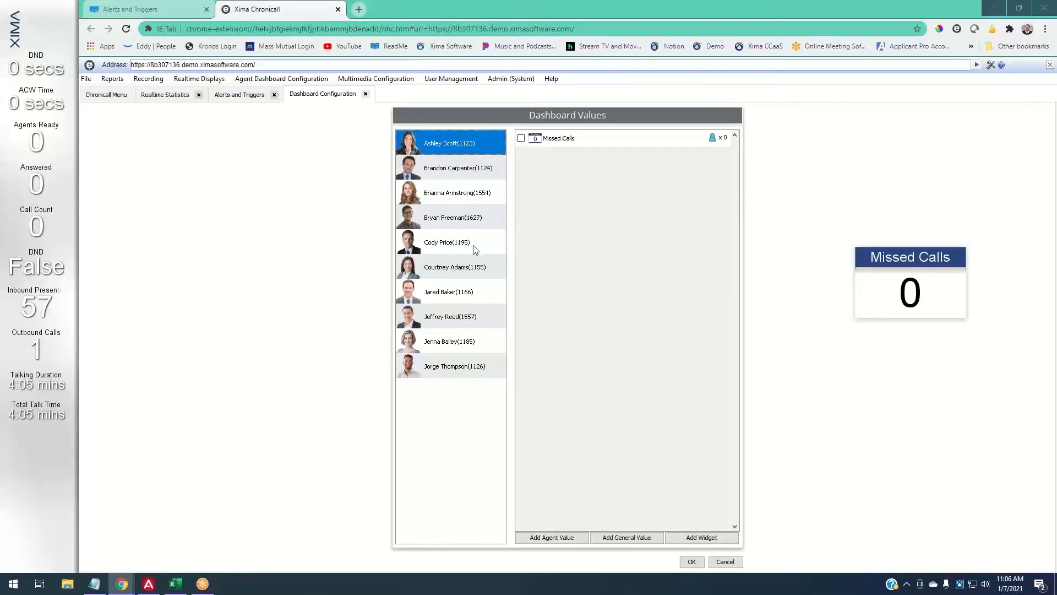
left_click(456, 370, "shift")
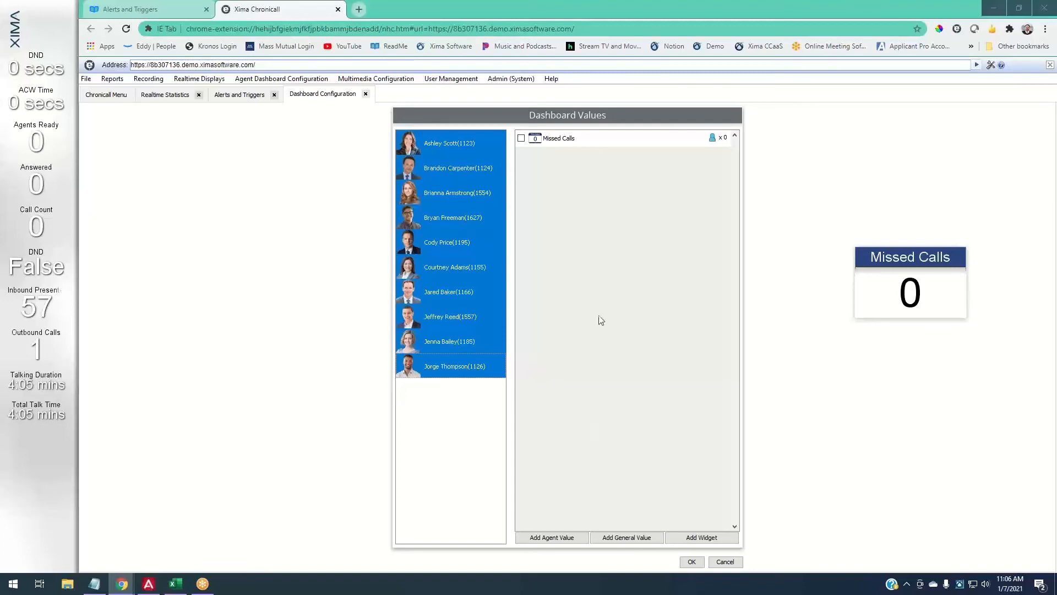
left_click(473, 143)
left_click(462, 220, "ctrl")
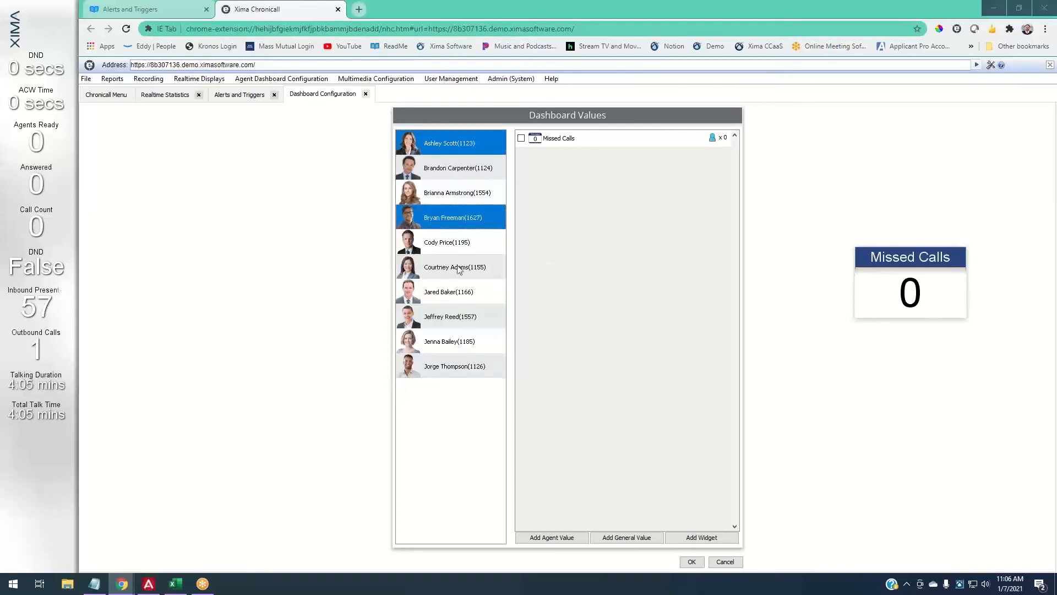
left_click(460, 291, "ctrl")
left_click(450, 342, "ctrl")
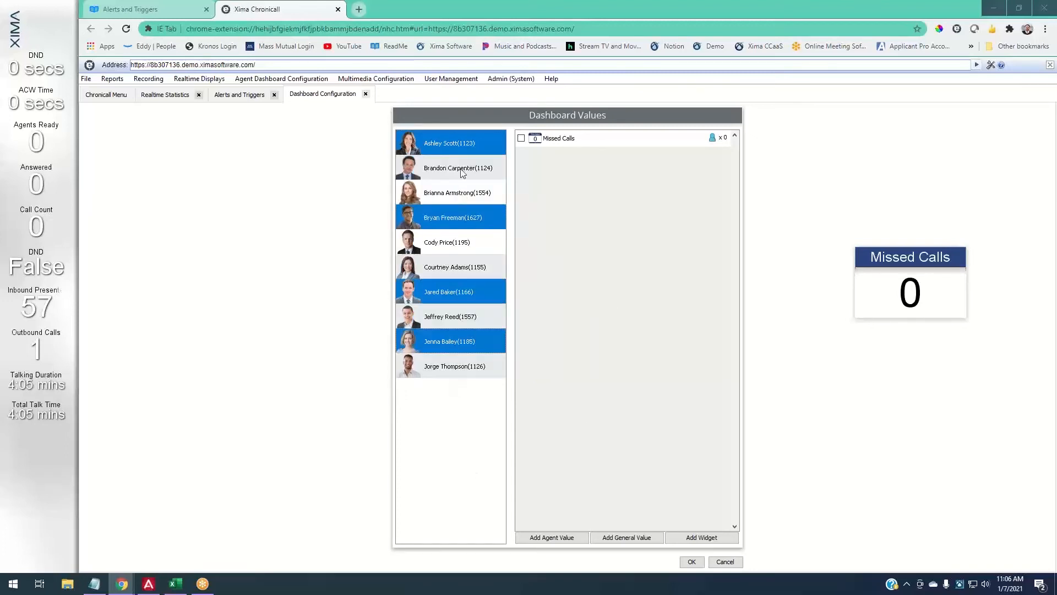
- Select all ten agents and enable the Missed Calls value for them
left_click(467, 146)
left_click(463, 351, "shift")
left_click(457, 144)
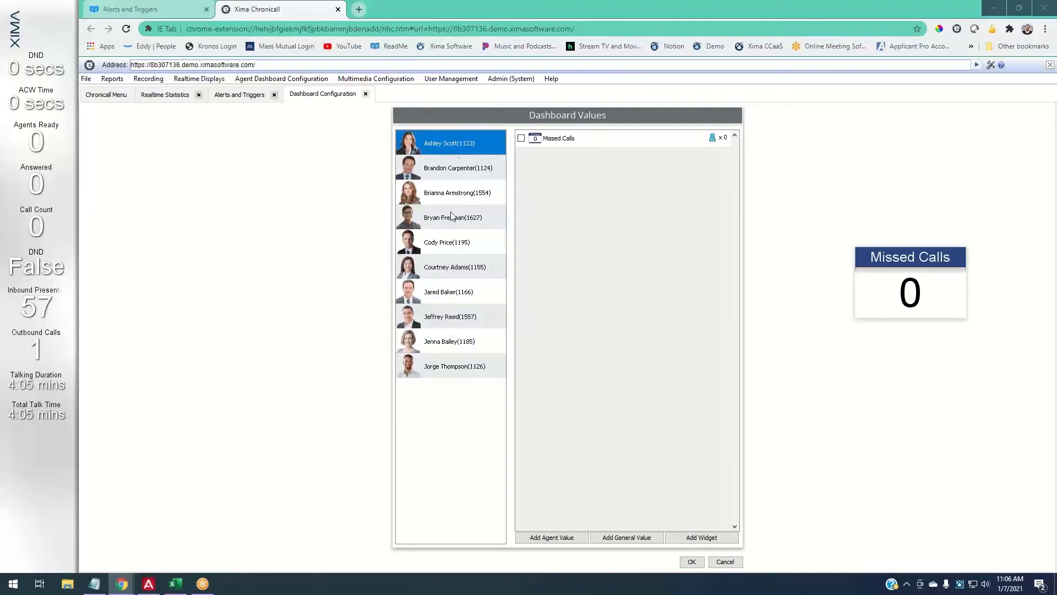
left_click(455, 376, "shift")
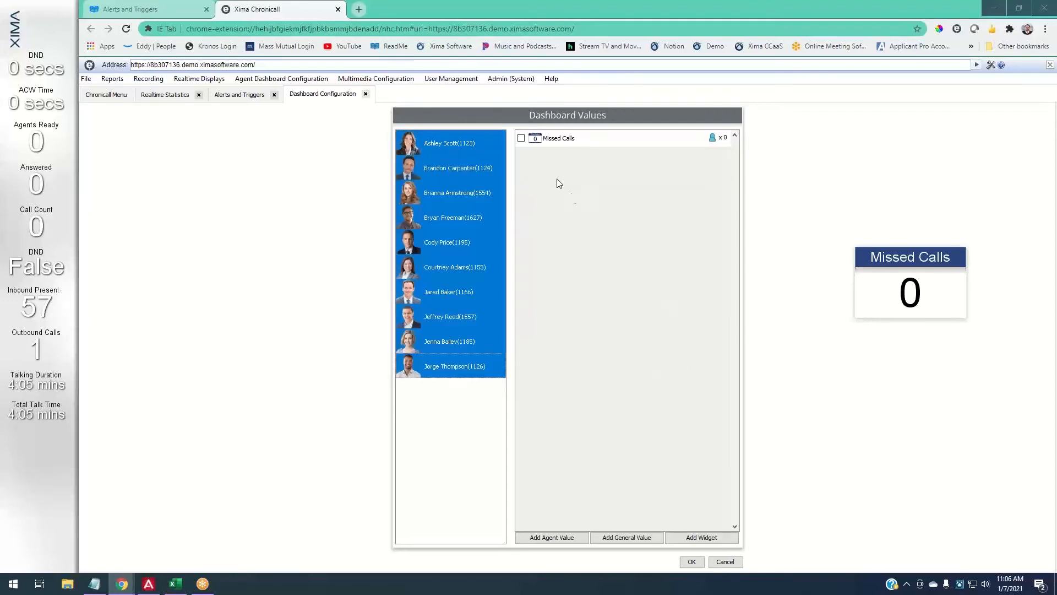
left_click(521, 138)
- Settle the Missed Calls preview in the middle of the values pane, then cancel Add Widget
left_click_drag(925, 267, 700, 197)
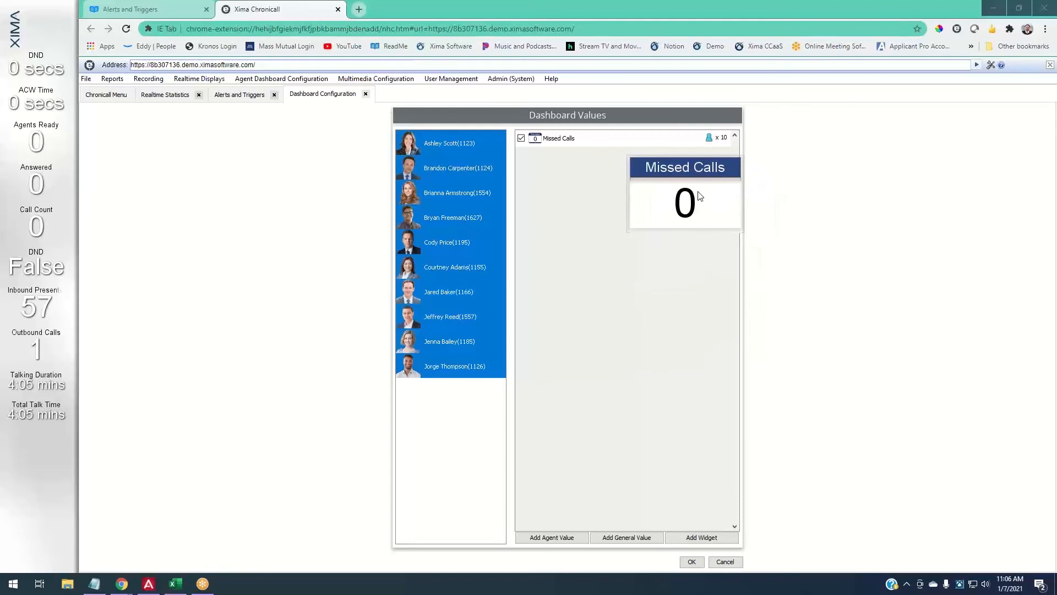
left_click_drag(700, 196, 579, 127)
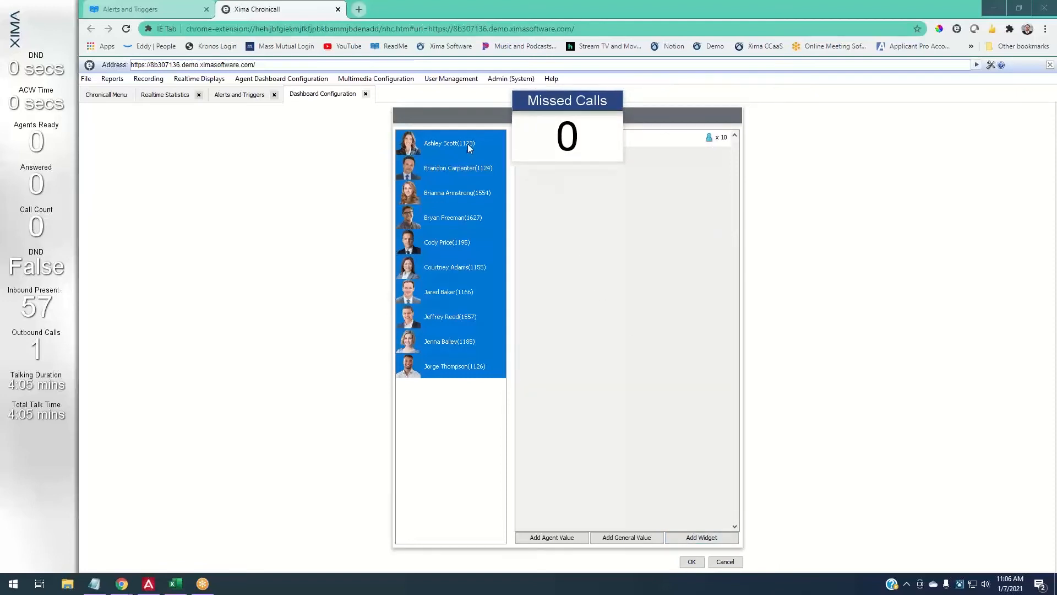
left_click_drag(552, 132, 538, 138)
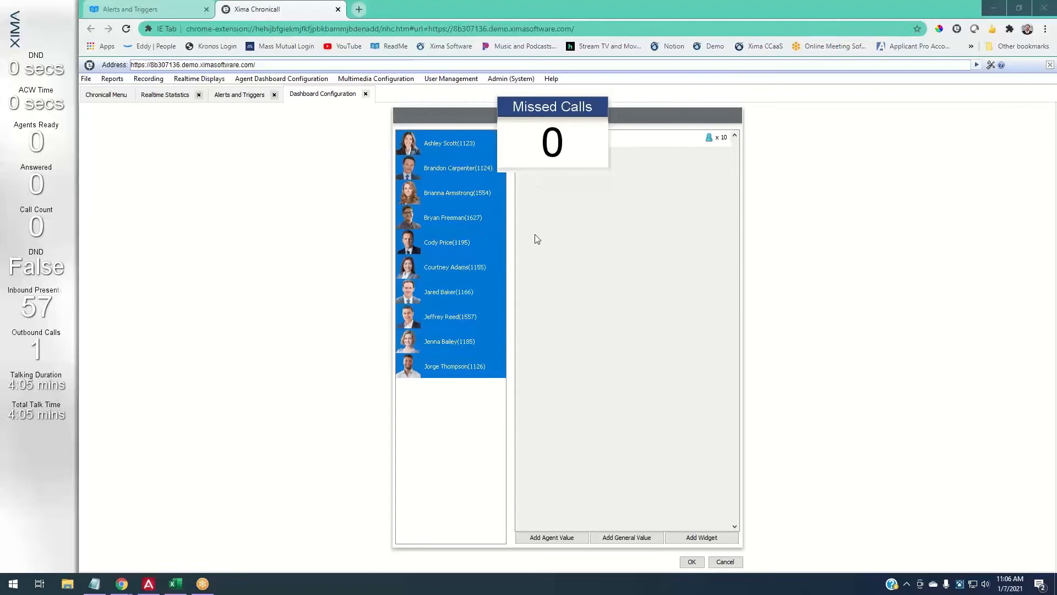
left_click_drag(530, 142, 520, 228)
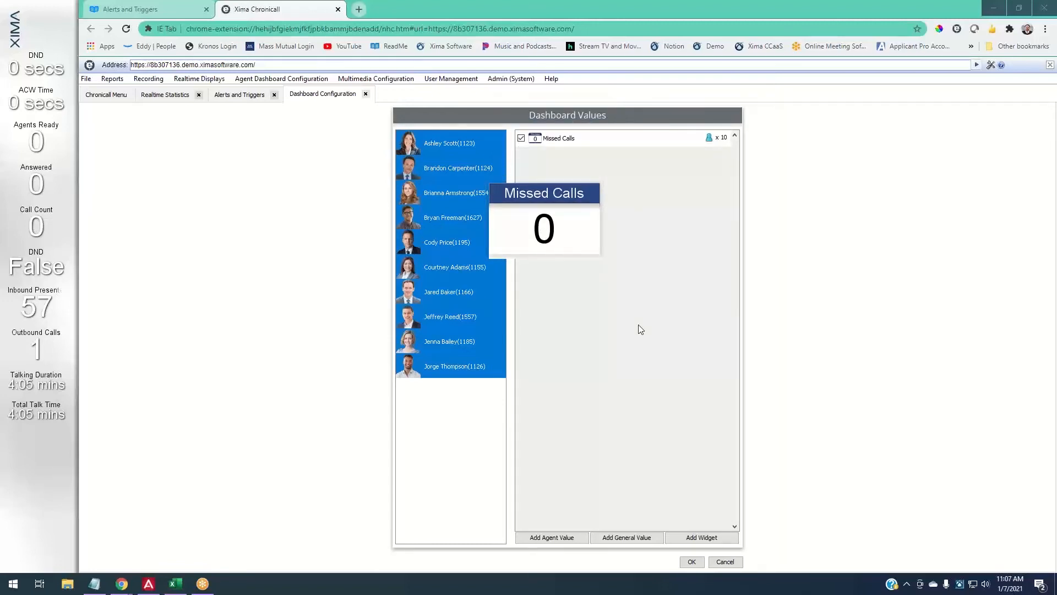
left_click_drag(572, 248, 661, 226)
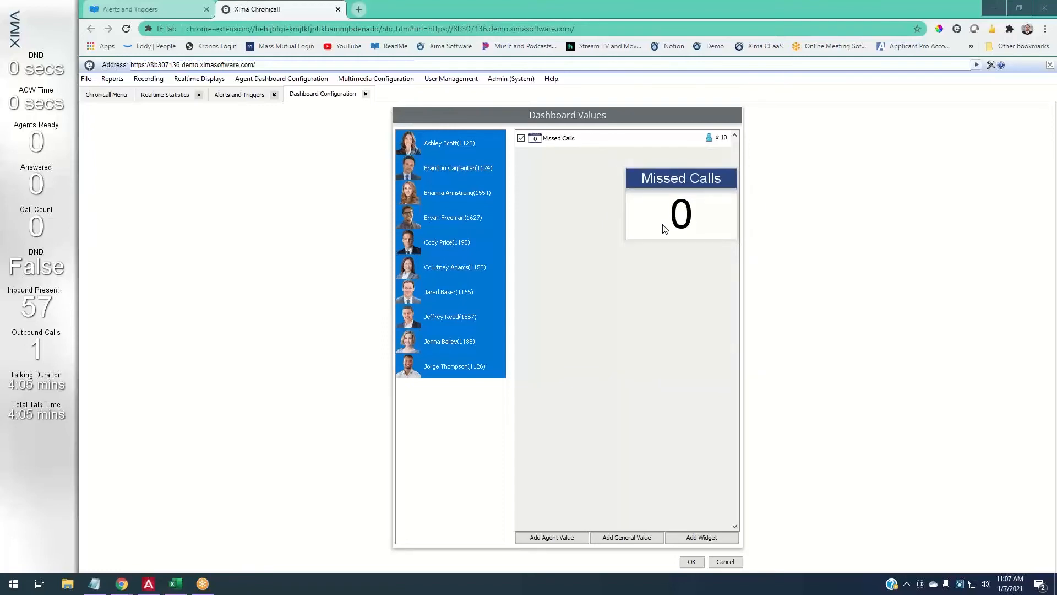
left_click(664, 228)
left_click_drag(667, 179, 533, 127)
left_click_drag(564, 165, 673, 265)
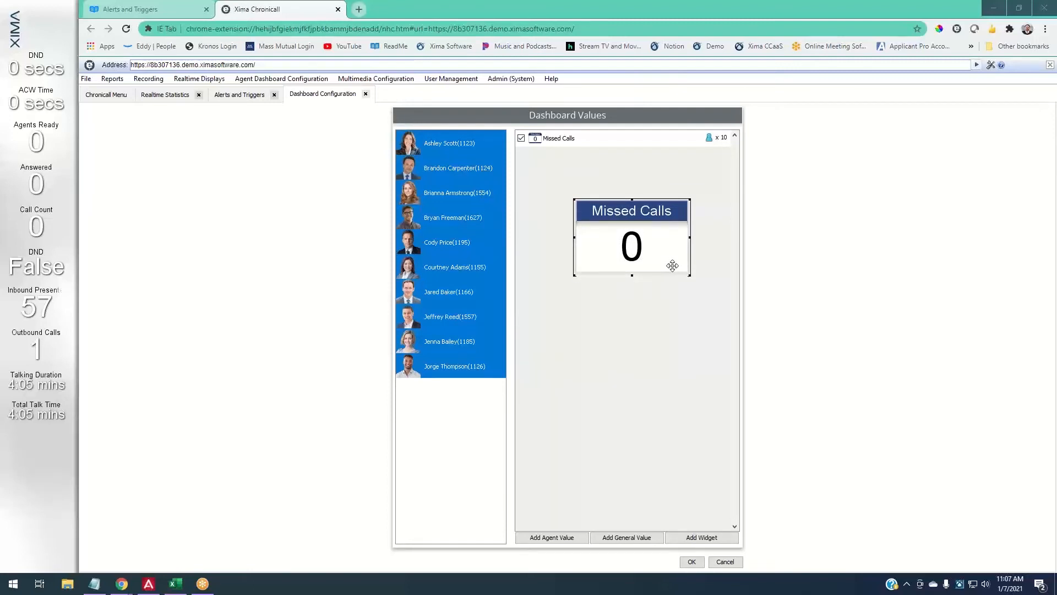
left_click(722, 538)
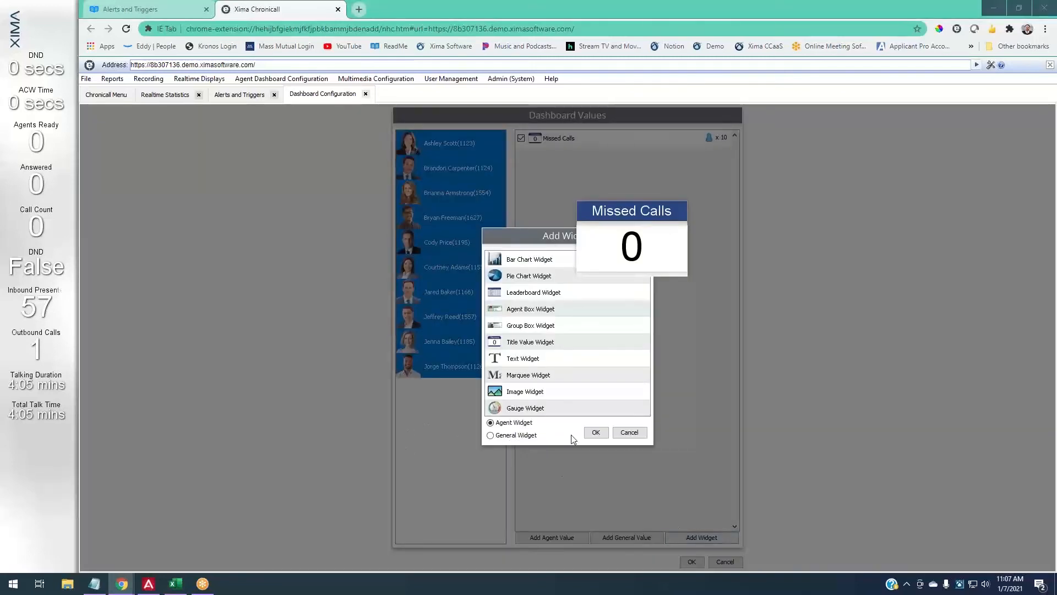
left_click(617, 433)
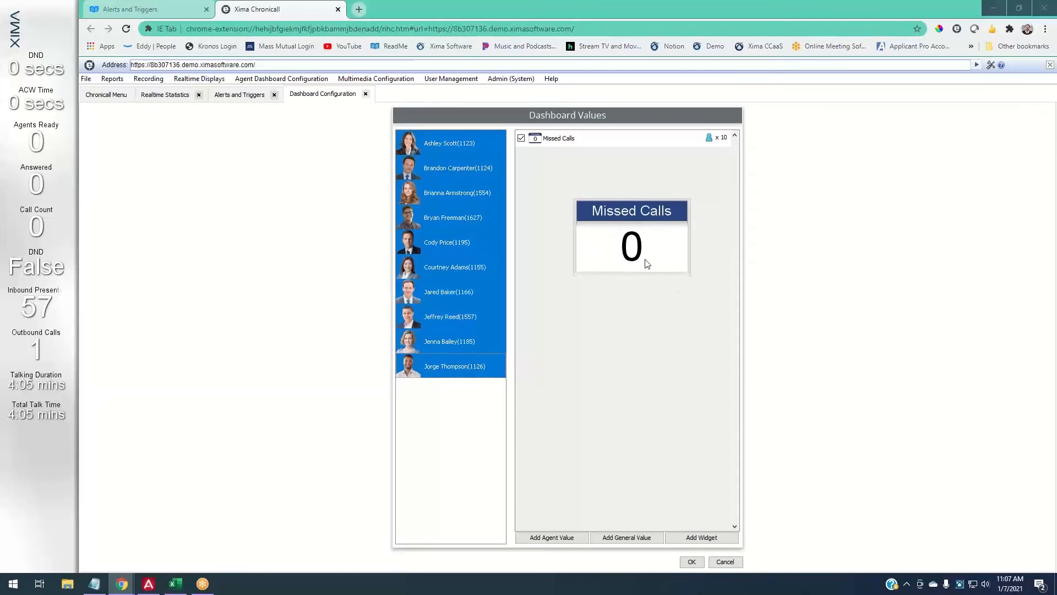
- Drag the Missed Calls preview out of the values pane to the screen's upper right
left_click_drag(647, 264, 577, 160)
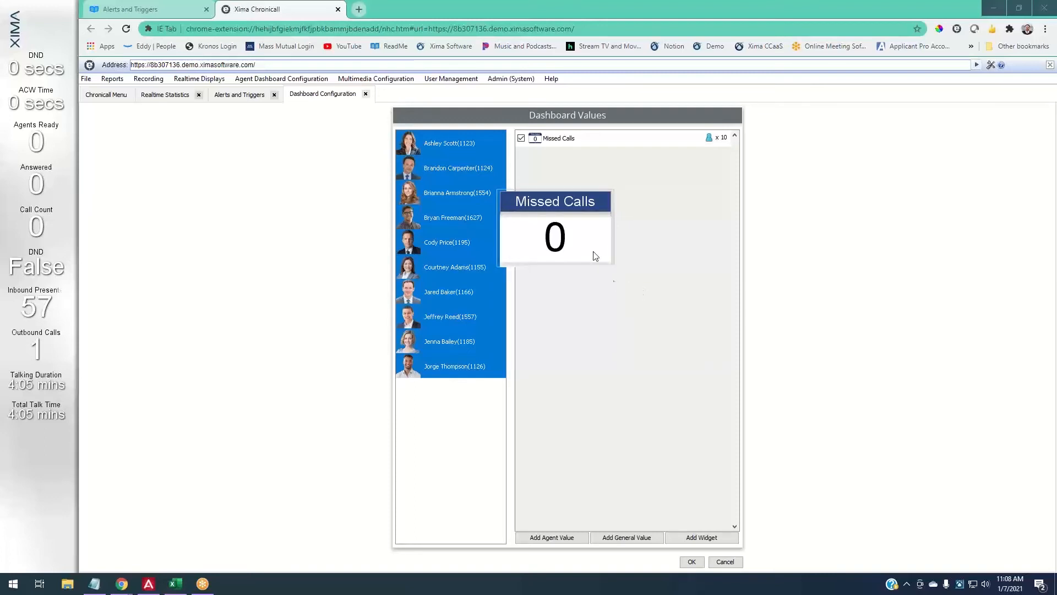
left_click_drag(594, 252, 878, 157)
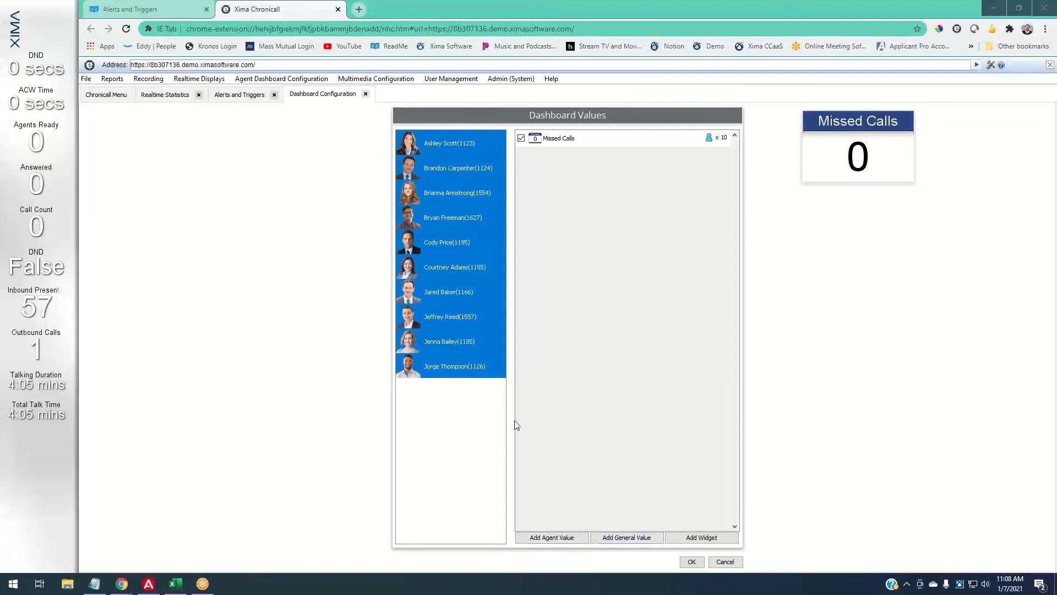
- Add an Inbound Calls Presented value and retitle it Group Presented
left_click(651, 537)
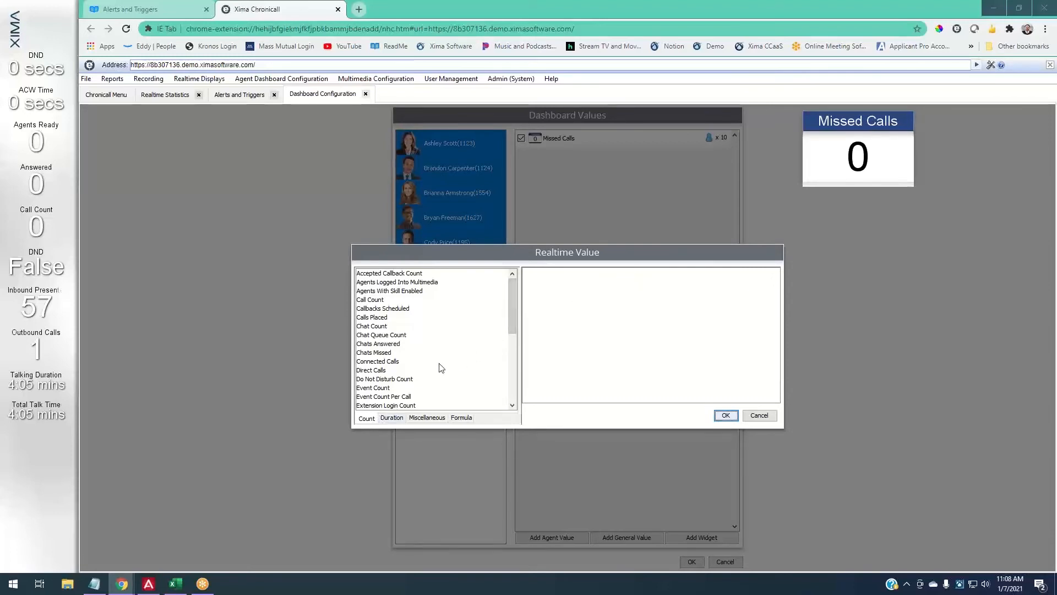
scroll(439, 368, "down", 3)
scroll(421, 368, "down", 2)
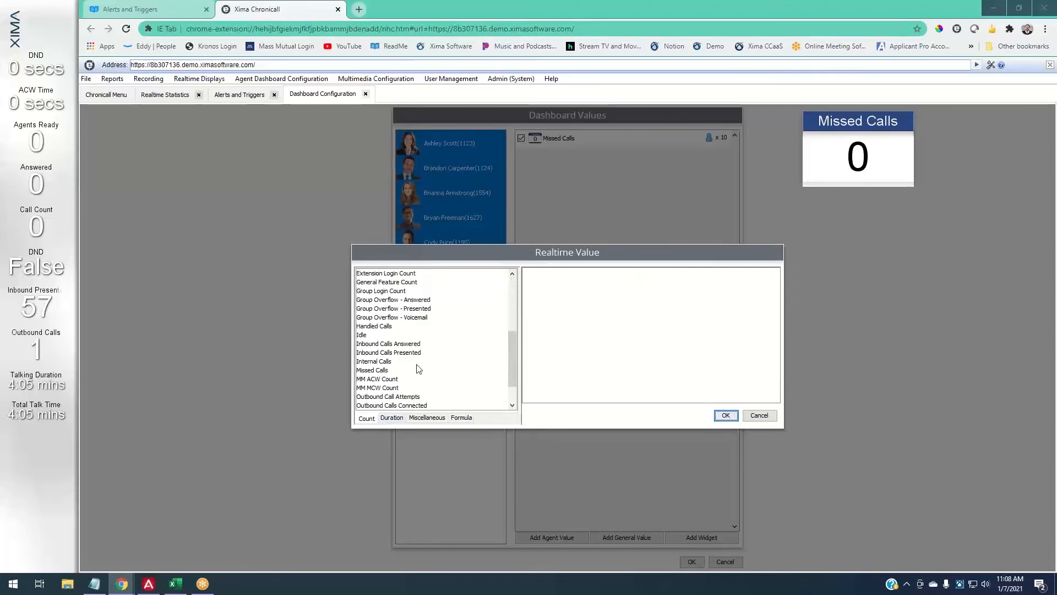
left_click(404, 353)
left_click_drag(654, 273, 690, 272)
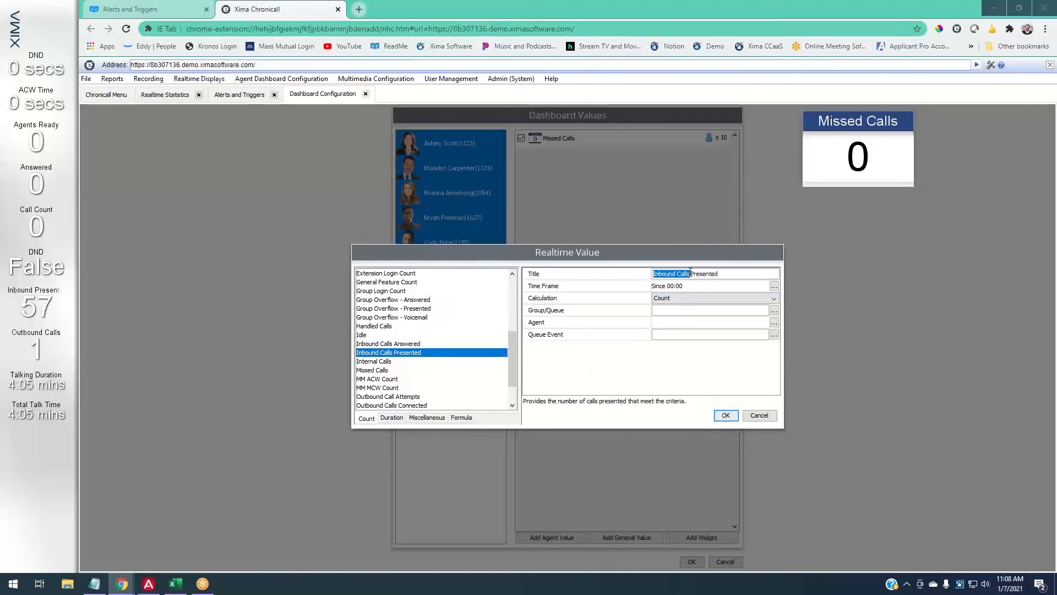
type("Group")
key("BackSpace")
- Set the time frame to since 08:00 and open the Group/Queue list
left_click(774, 285)
left_click(500, 367)
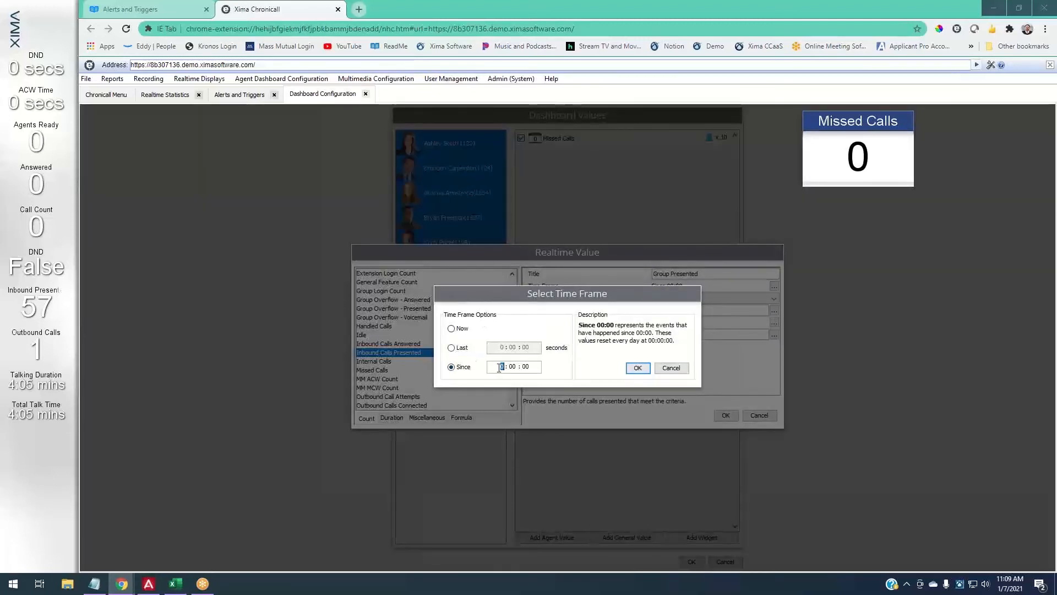
type("8")
left_click(637, 368)
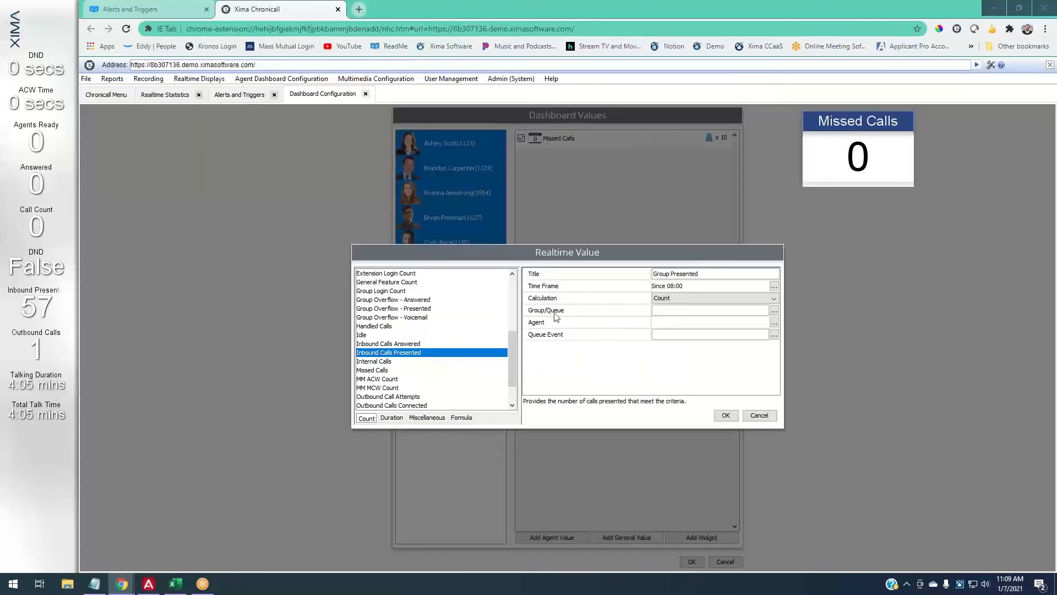
left_click(774, 310)
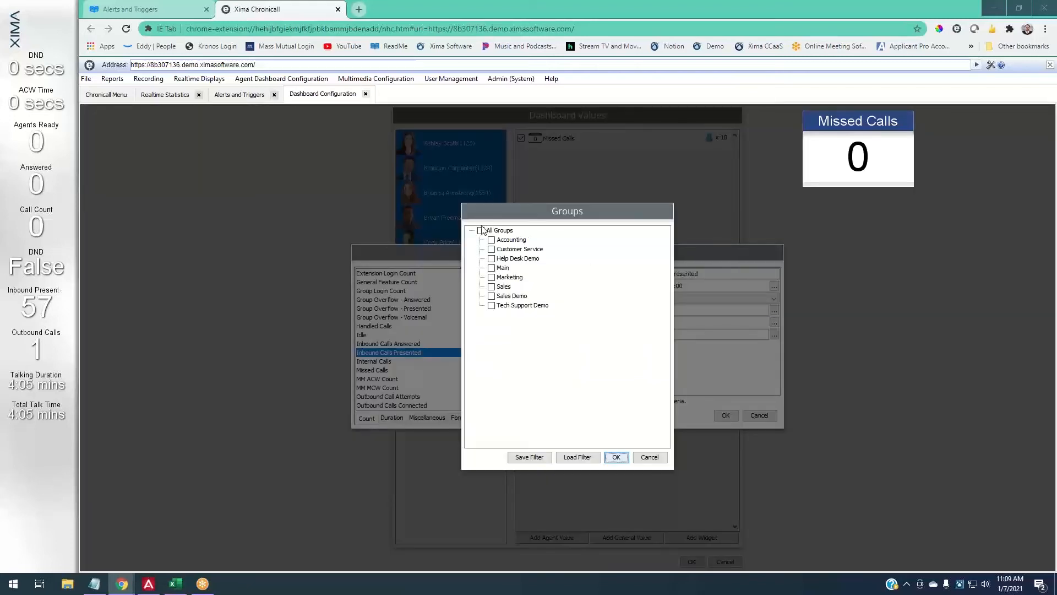
- Tick Customer Service in the Groups list and confirm with OK
left_click(492, 249)
left_click(616, 457)
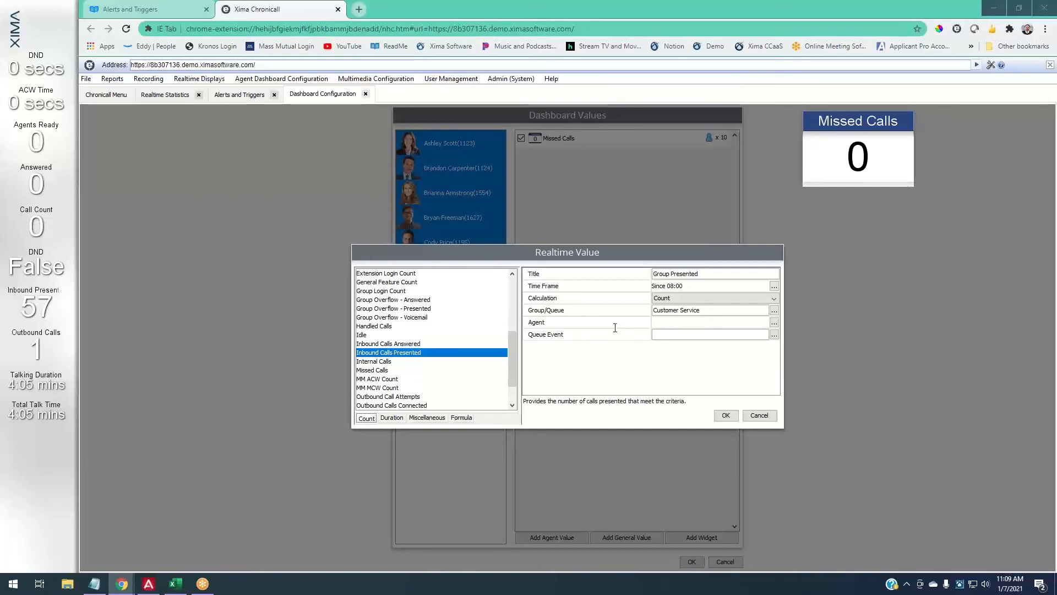
left_click(774, 322)
left_click(486, 209)
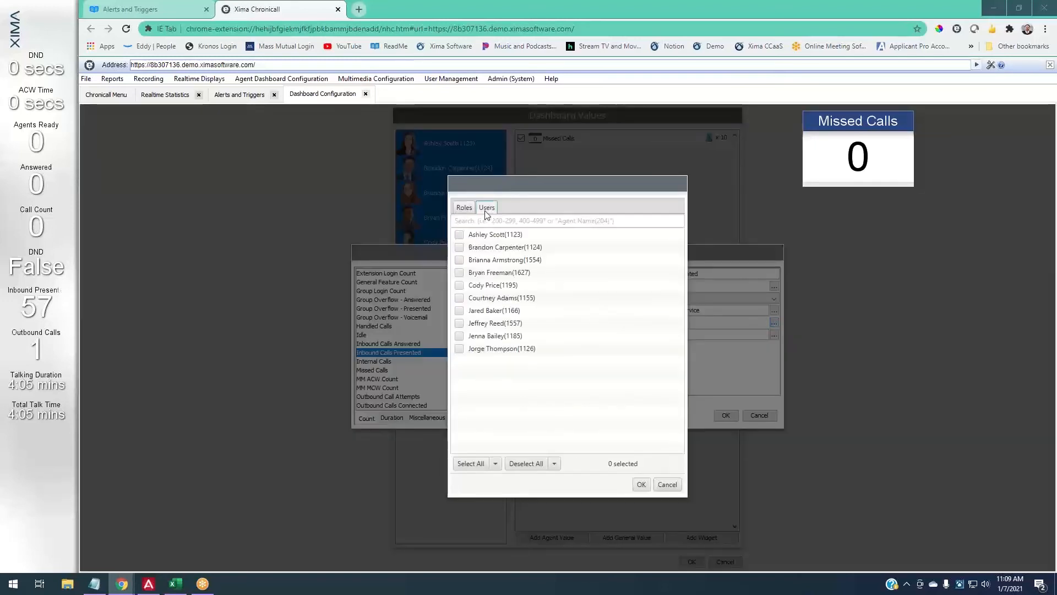
left_click(466, 237)
left_click(464, 255)
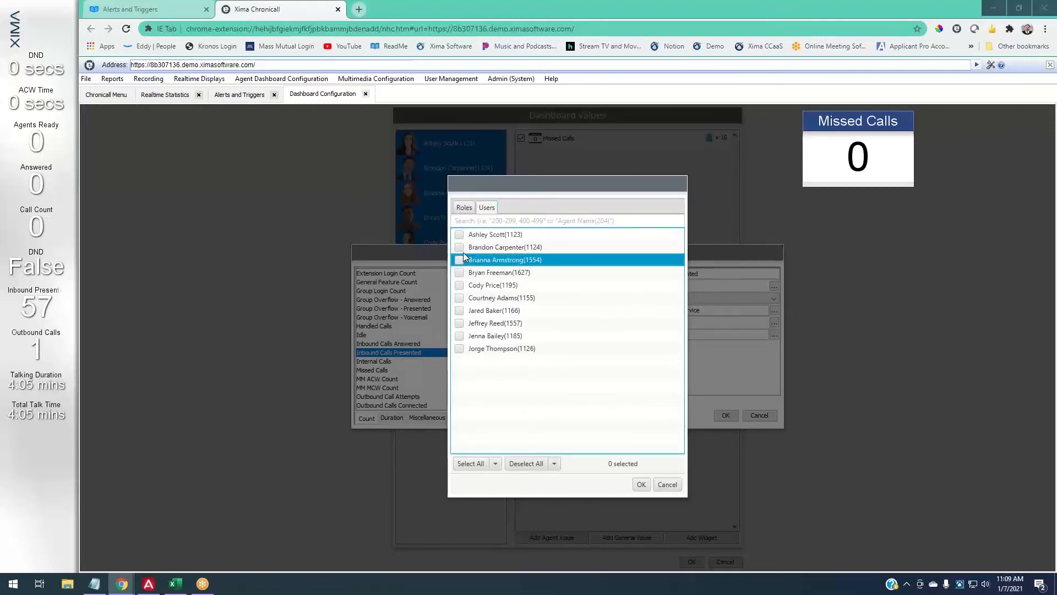
left_click(459, 247)
left_click(459, 234)
left_click(459, 260)
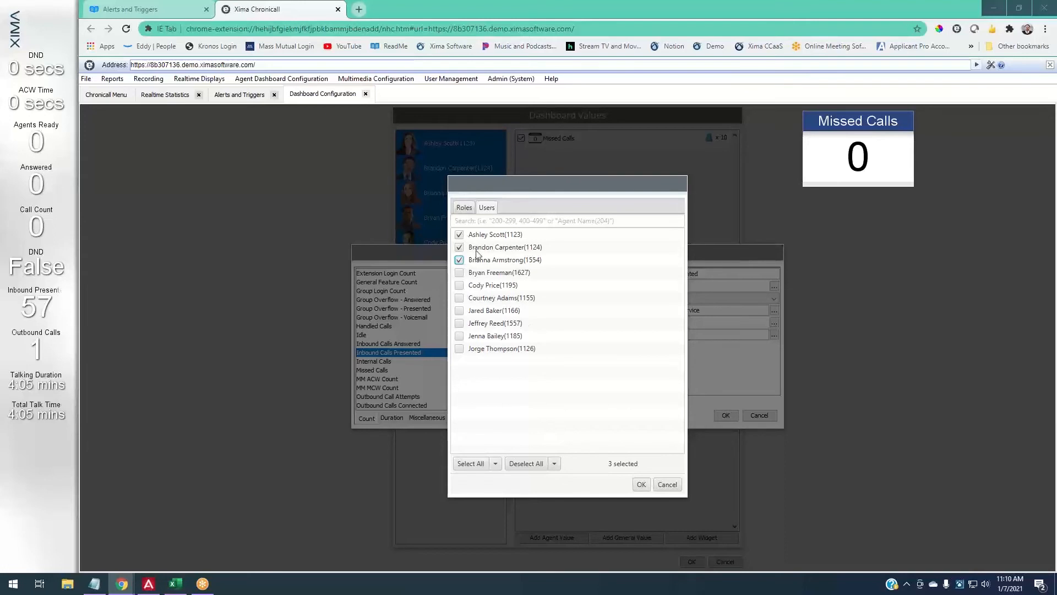
left_click(665, 489)
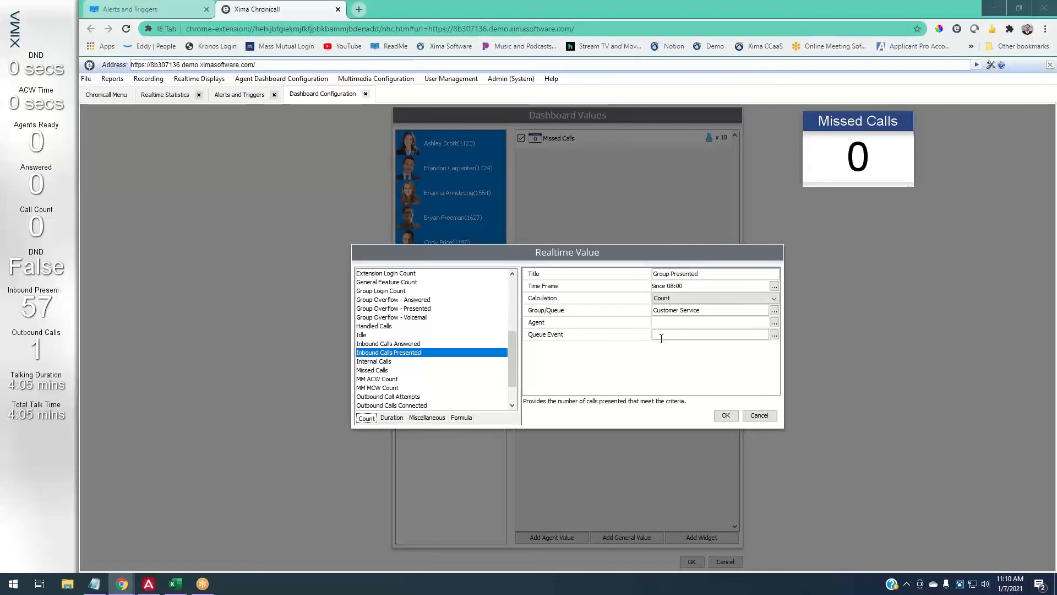
- Add Group Presented to the dashboard values and confirm its Since 08:00 time frame stays unchanged
left_click(724, 416)
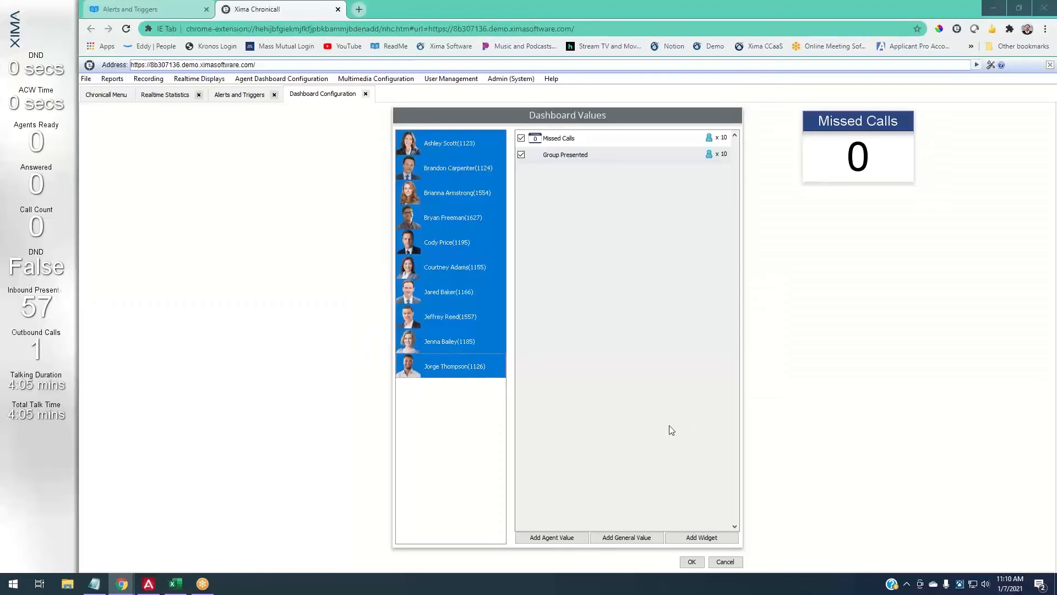
left_click(654, 152)
left_click(687, 155)
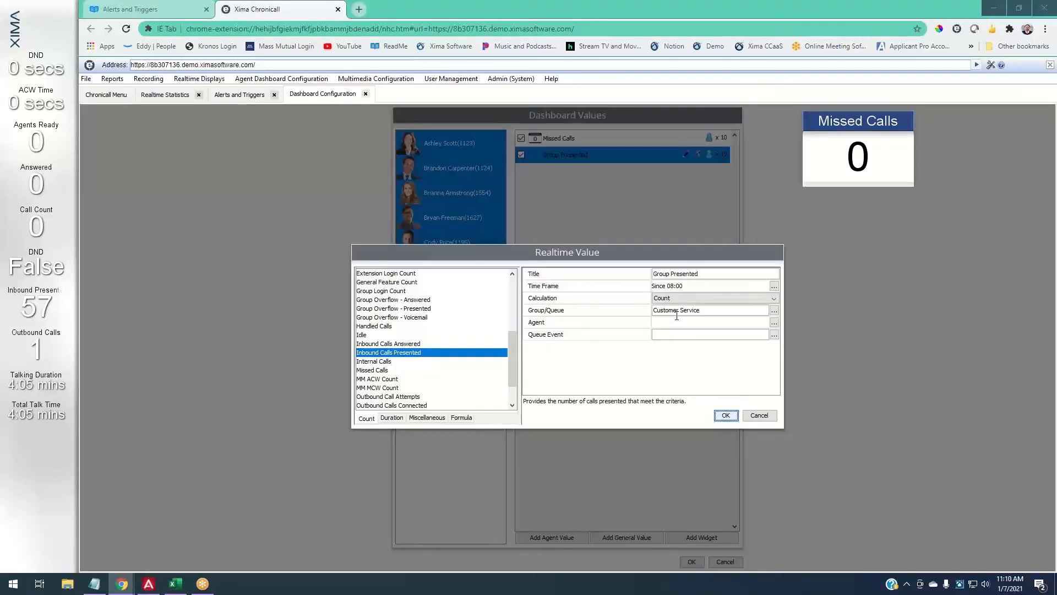
left_click(774, 285)
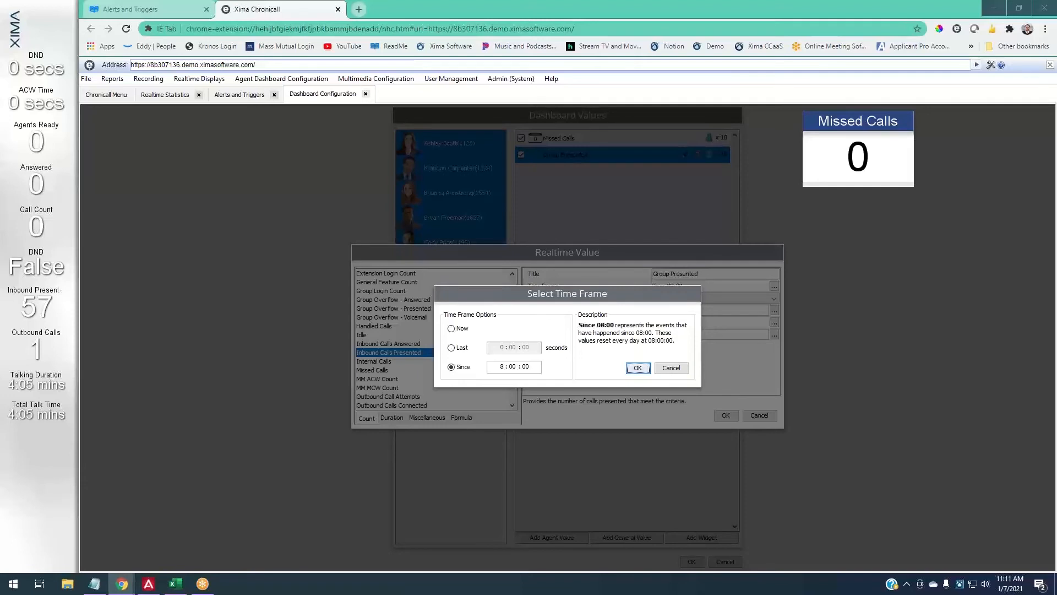
left_click(671, 368)
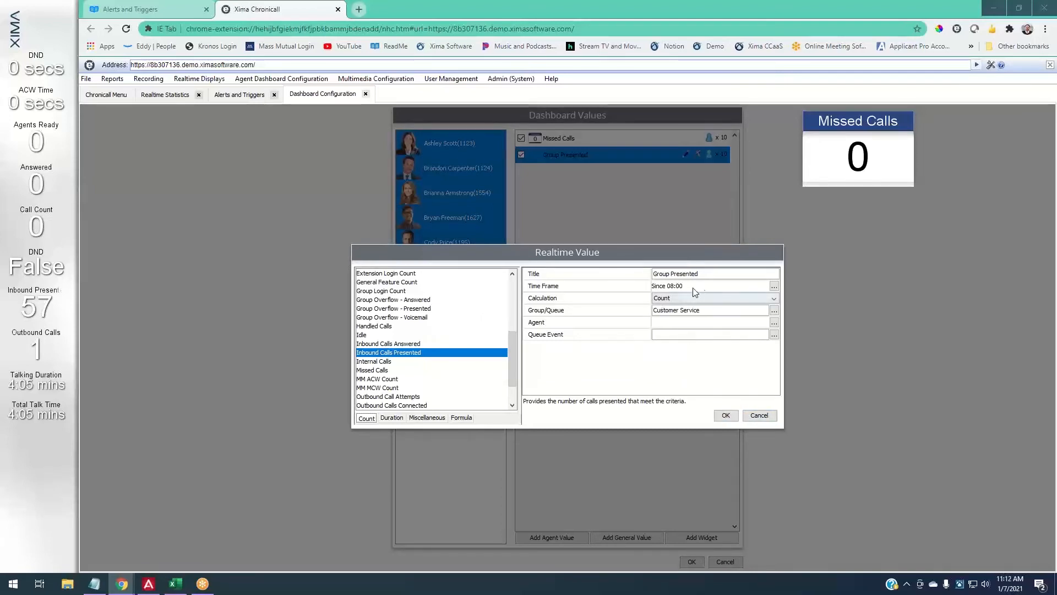
left_click(725, 415)
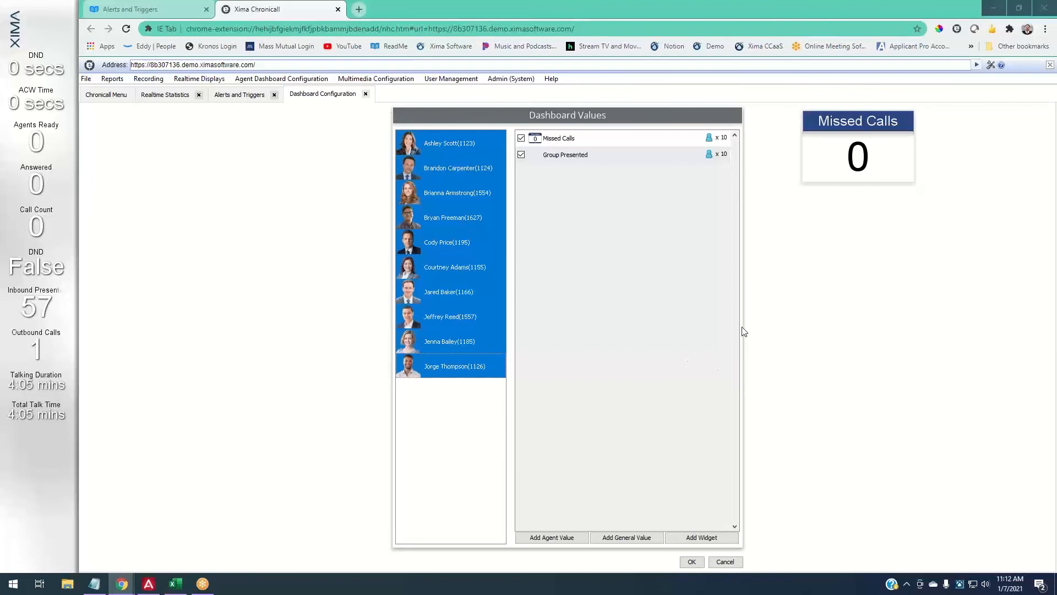
- Move the Missed Calls widget to the left and begin adding another agent value
left_click_drag(824, 170, 535, 147)
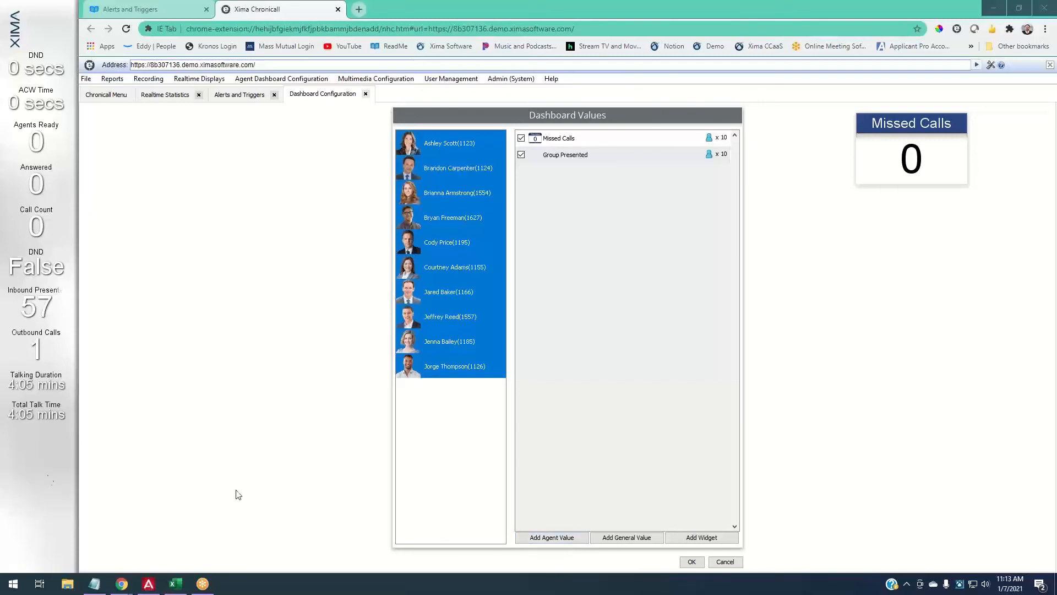
left_click(547, 536)
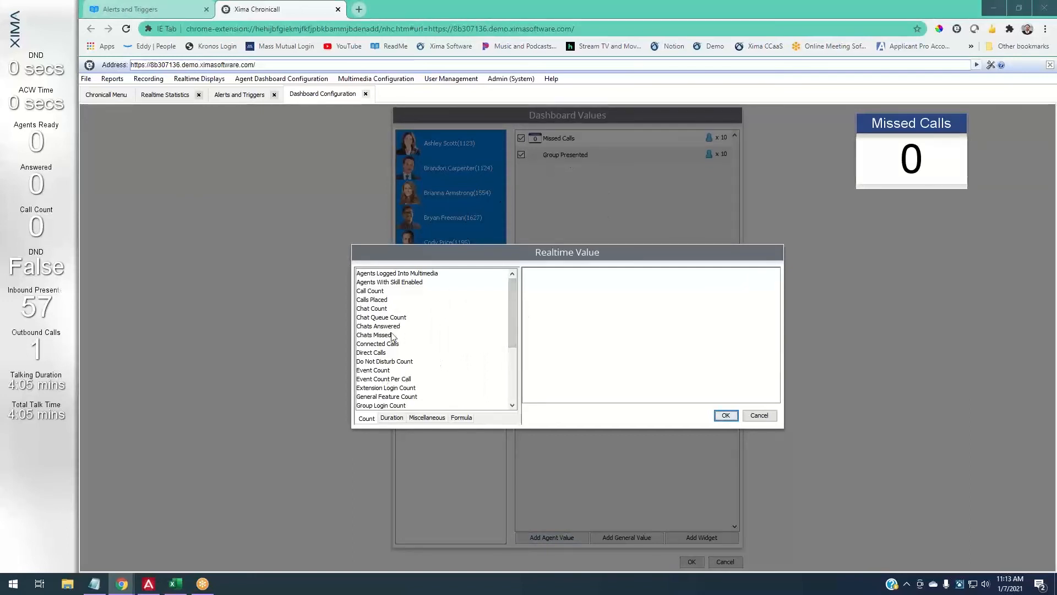
- Add an 'Alone Answered' value from Inbound Calls Answered, Since 08:00, filtered to Customer Service
scroll(394, 337, "down", 3)
left_click(406, 353)
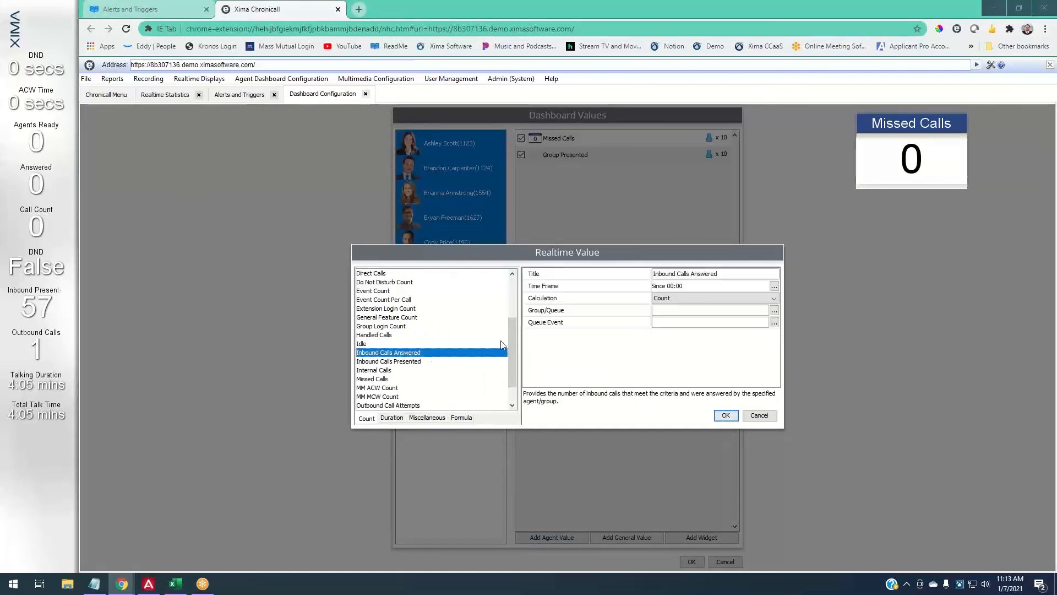
left_click(687, 273)
left_click_drag(687, 273, 654, 273)
type("Alone")
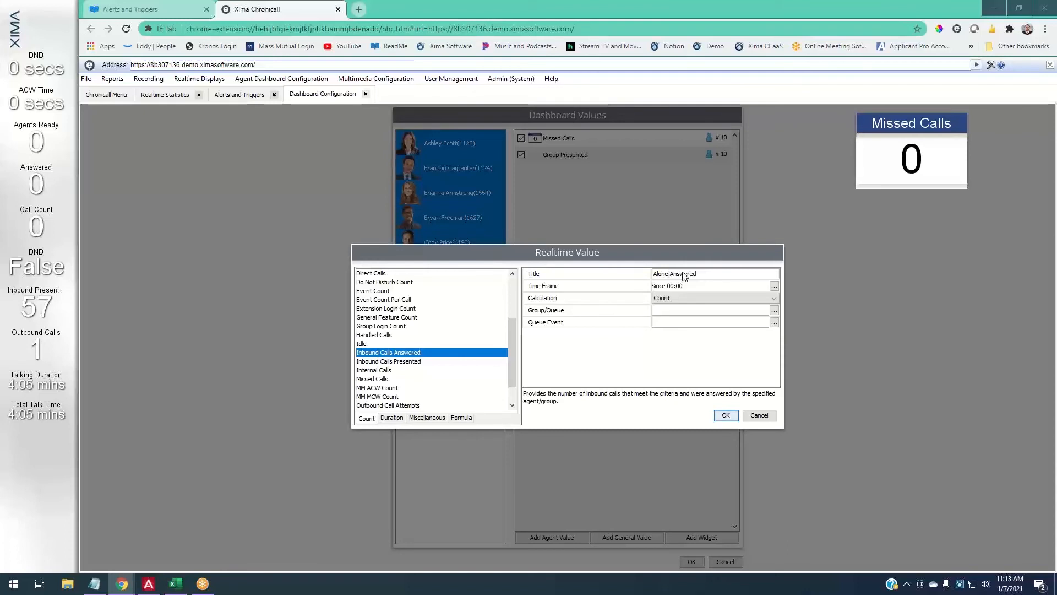
left_click(774, 286)
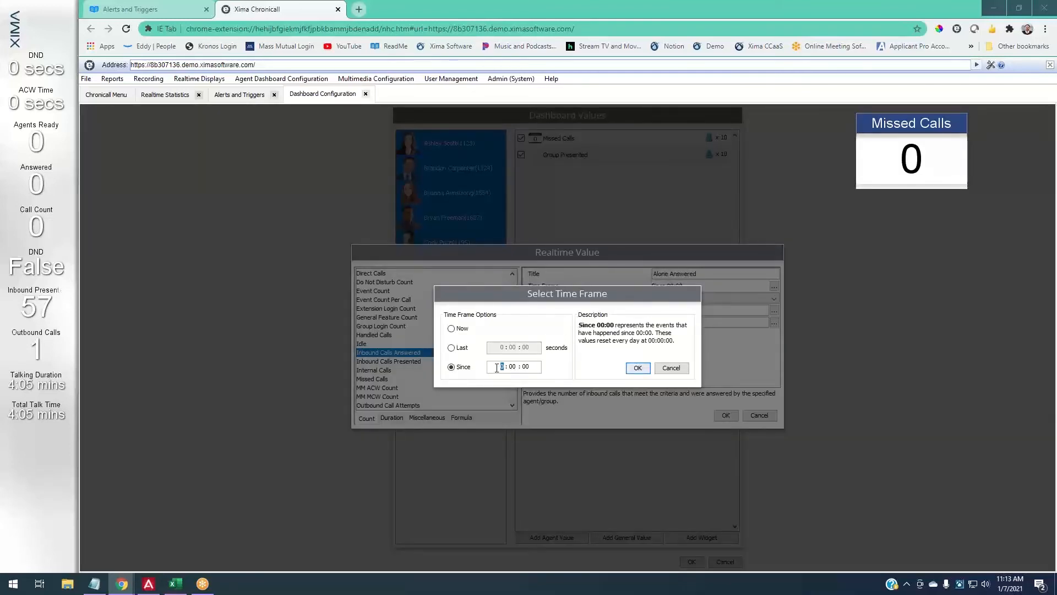
left_click(638, 367)
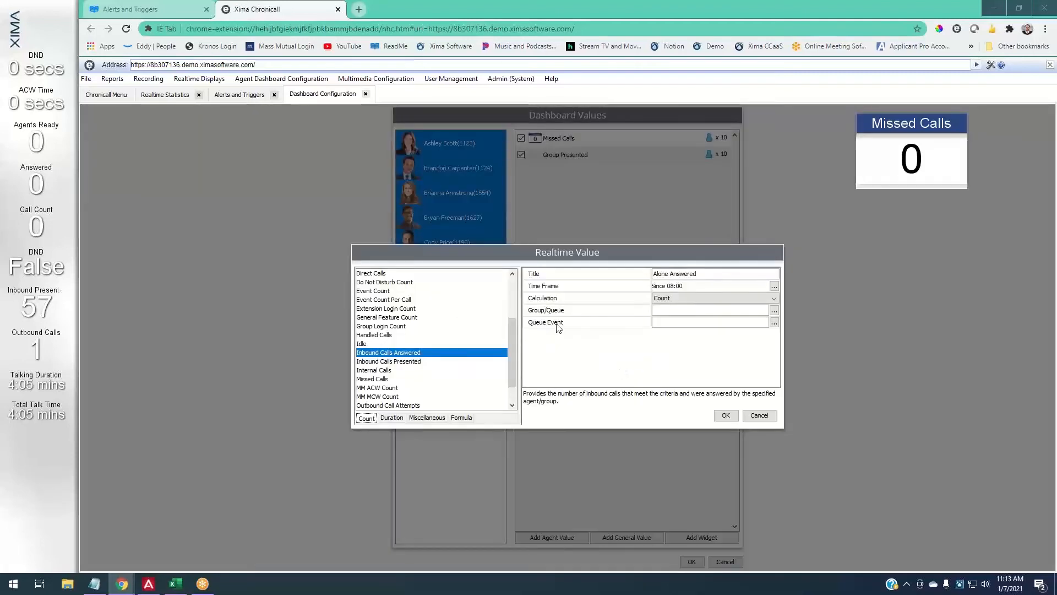
left_click(774, 310)
left_click(520, 249)
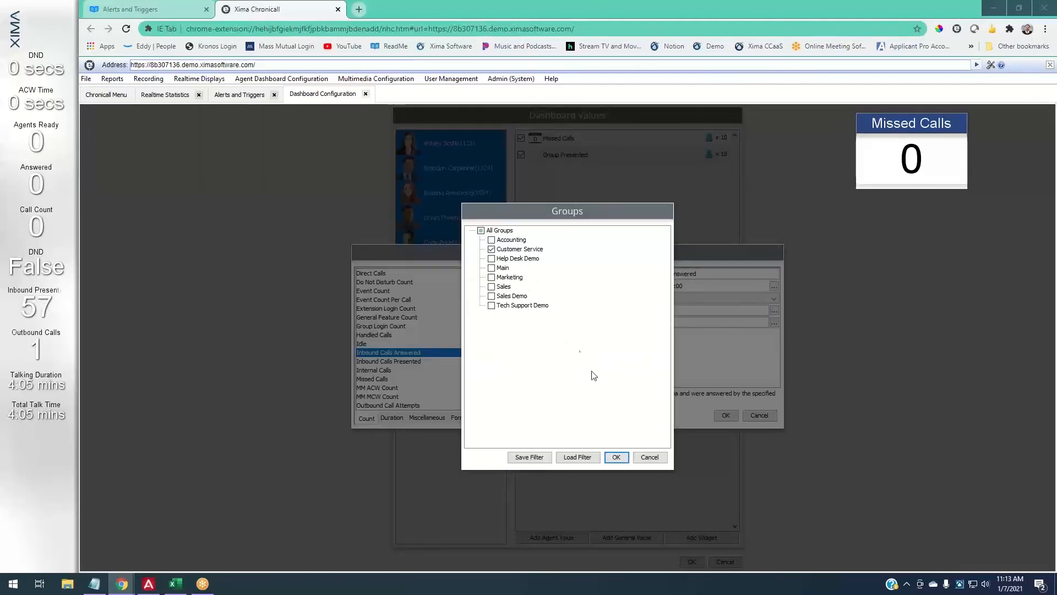
left_click(616, 457)
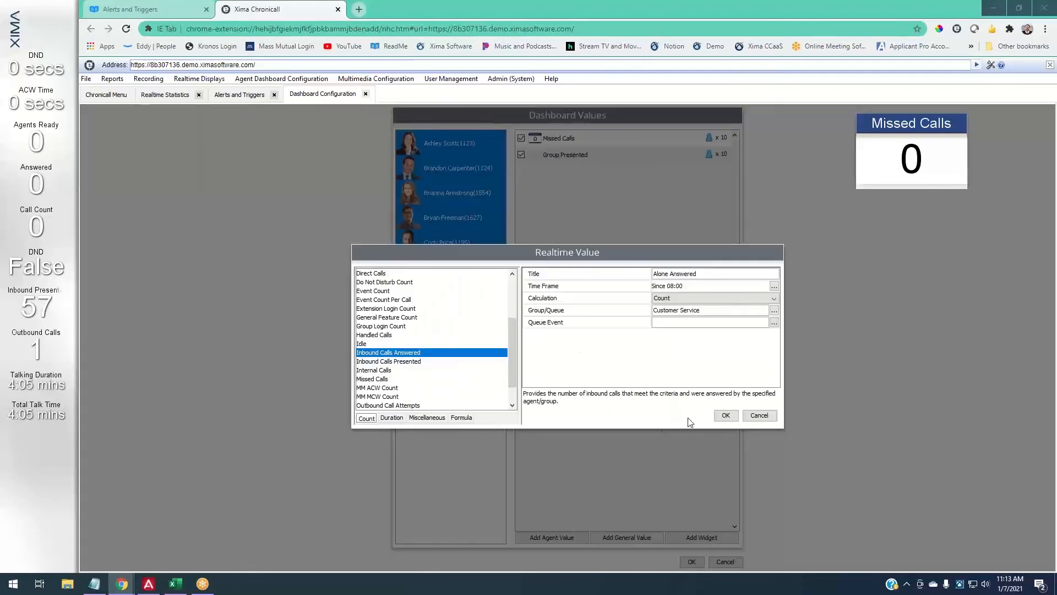
left_click(725, 416)
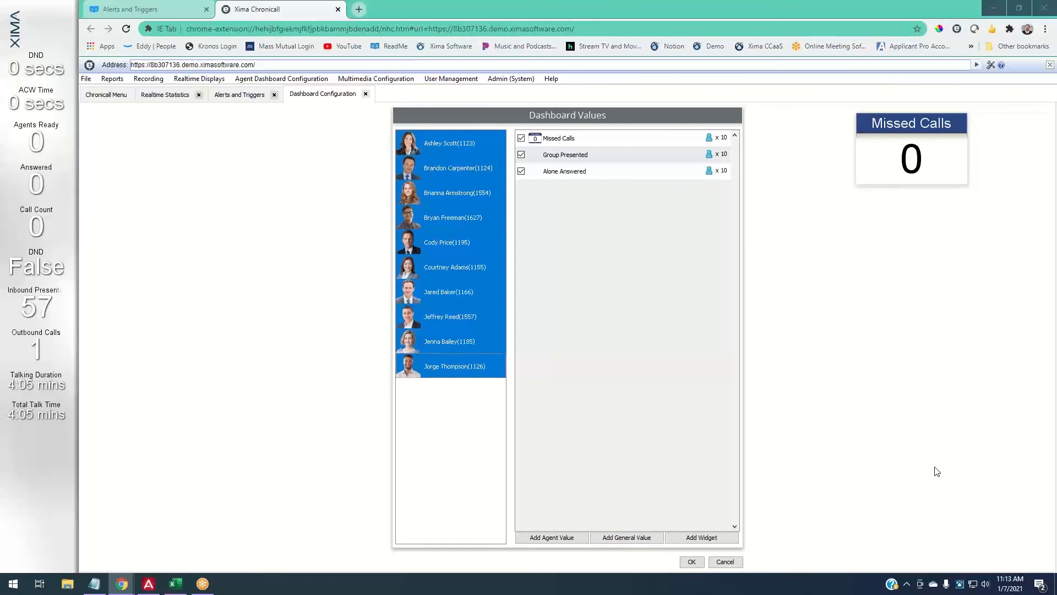
- Nudge the Missed Calls widget, then close it and hide the left agent stats sidebar
left_click_drag(934, 114, 872, 110)
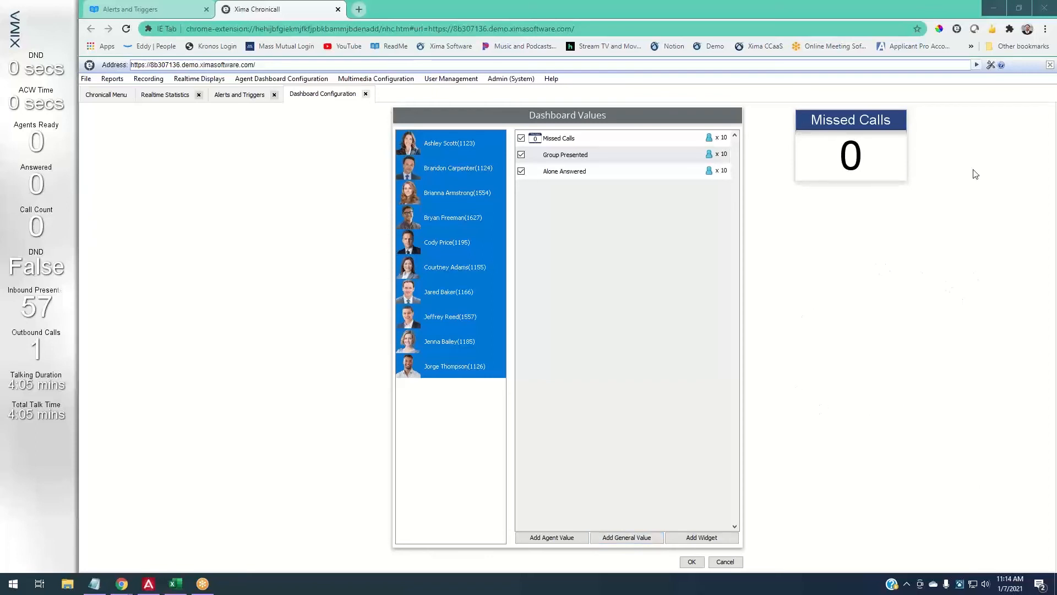
right_click(892, 179)
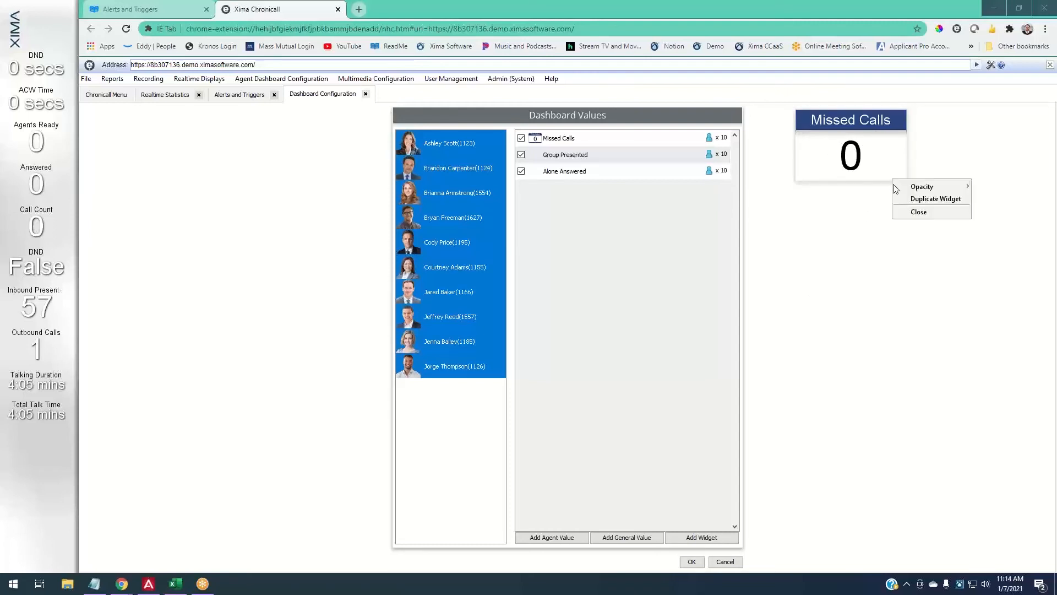
left_click(904, 211)
right_click(52, 235)
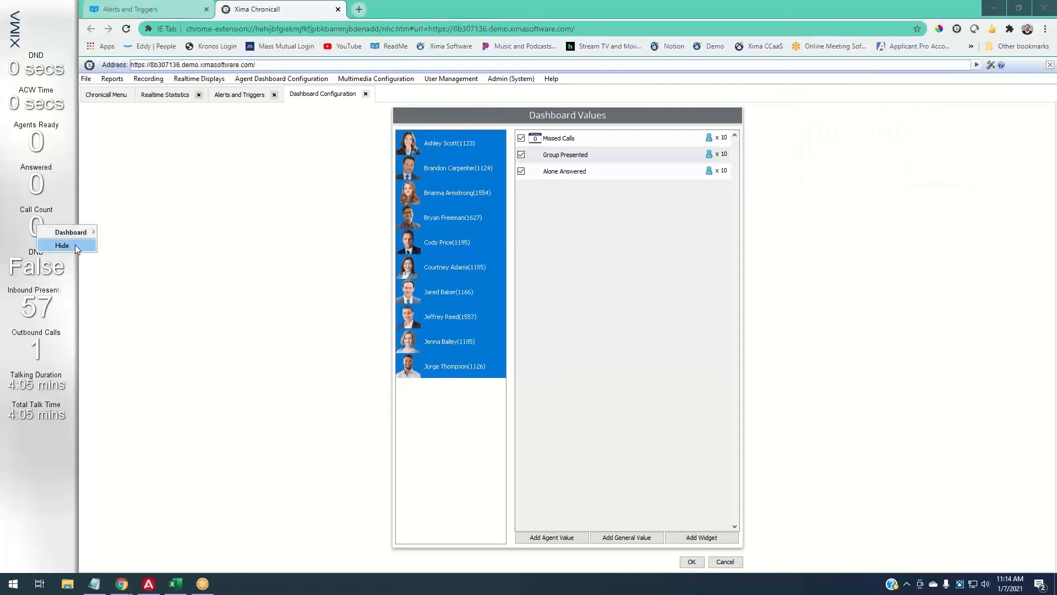
left_click(75, 245)
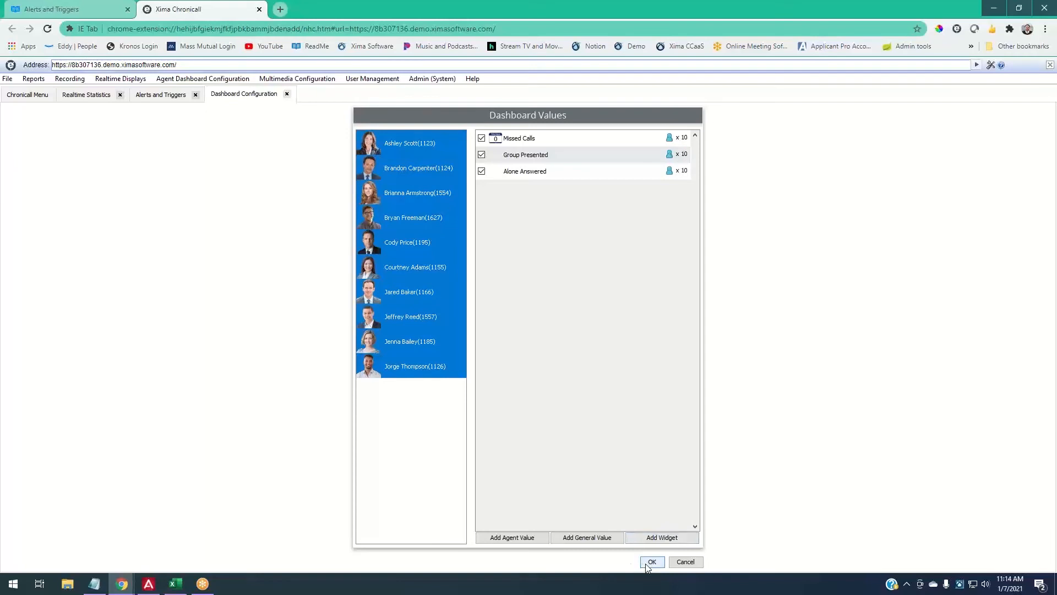
- Save the dashboard values, view agents' account code assignments, open Reports, and minimize Chrome
left_click(648, 565)
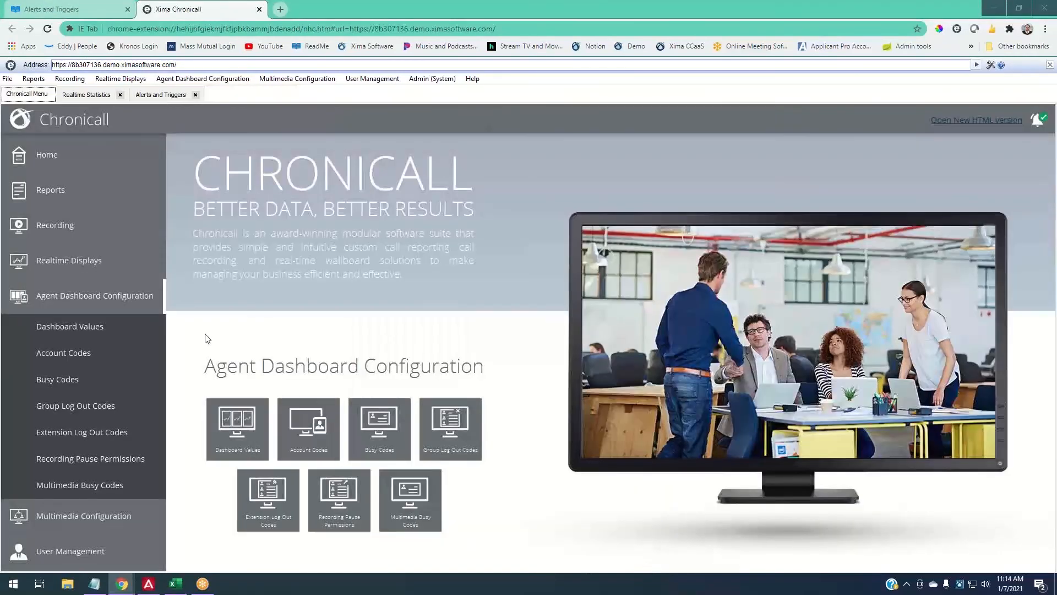
left_click(64, 355)
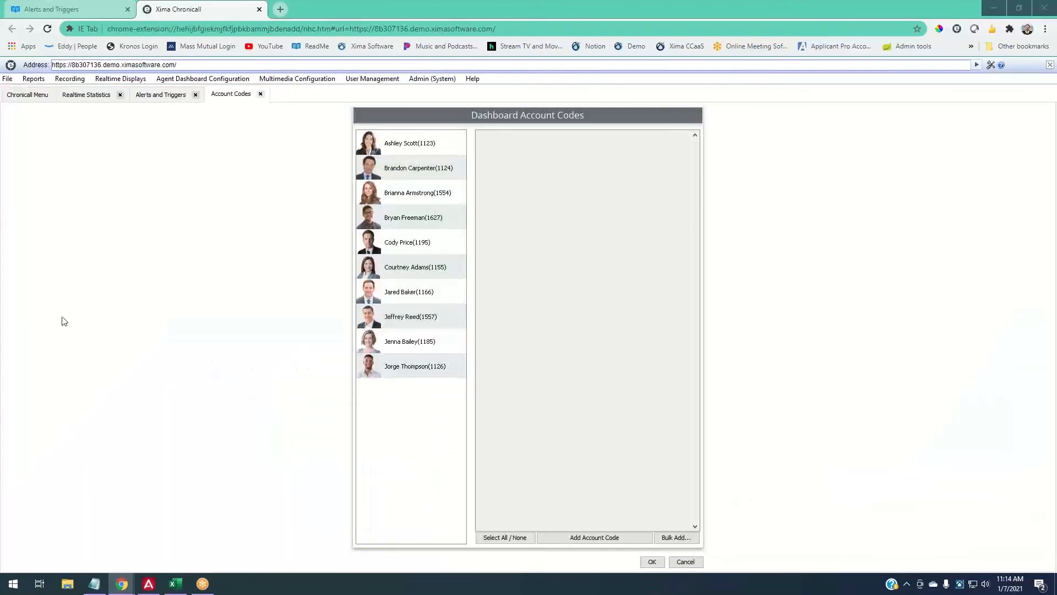
left_click(27, 95)
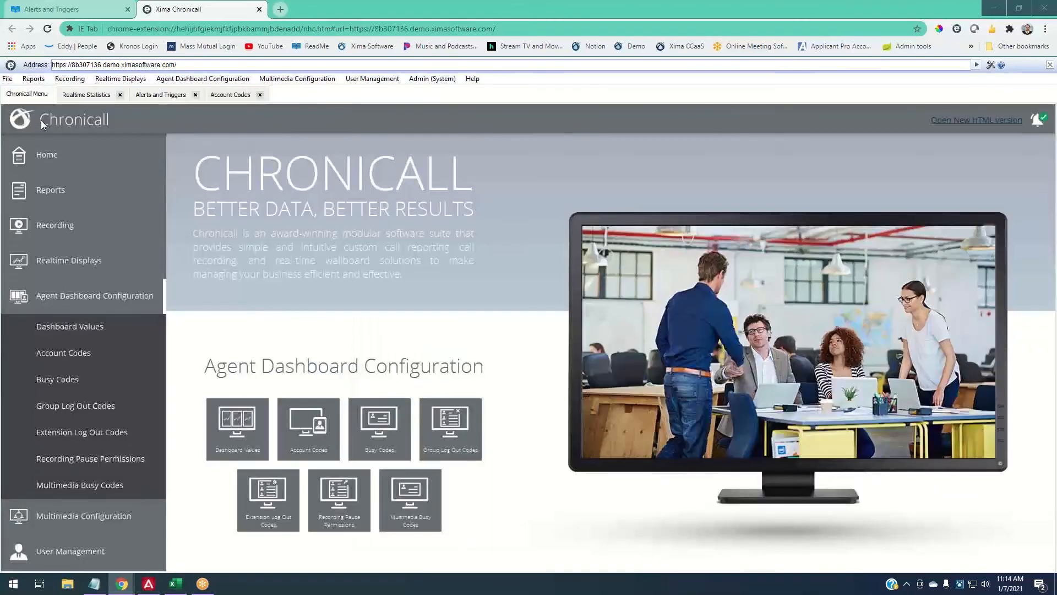
left_click(48, 193)
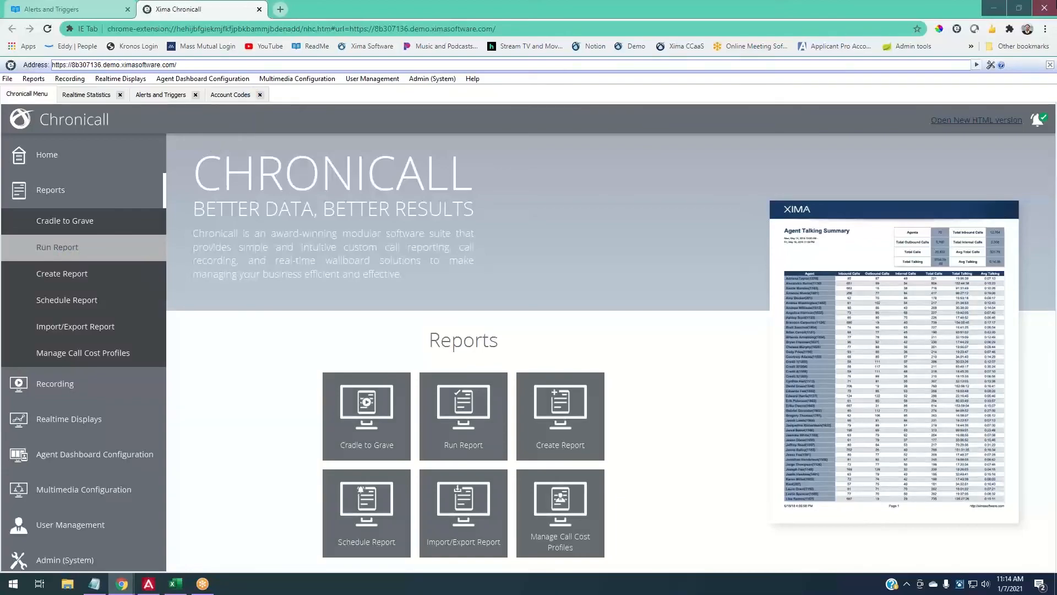
left_click(994, 9)
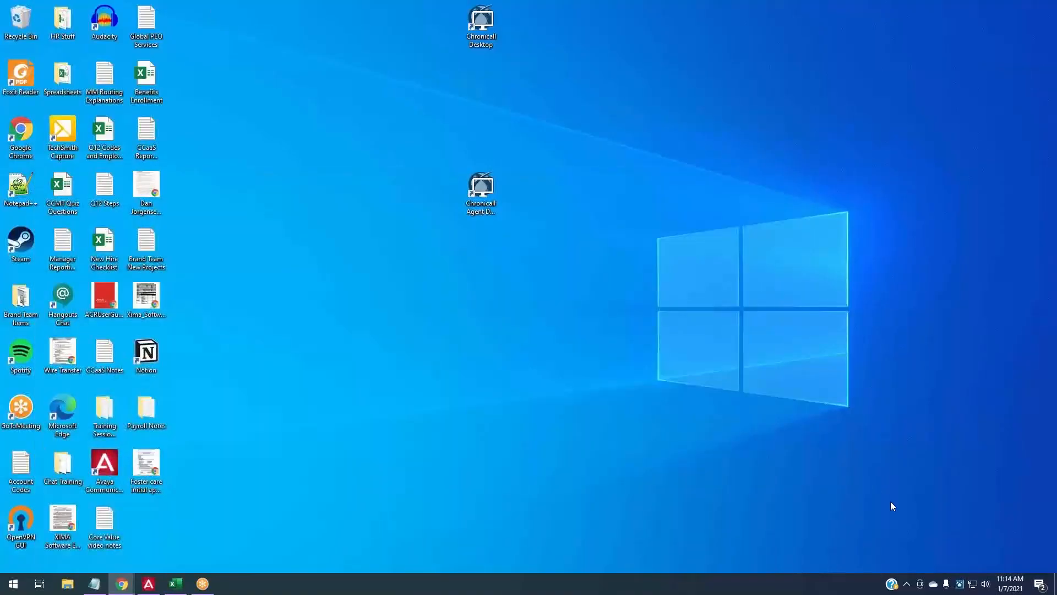
- Create a demo inbound call from the Chronicall tray menu to bring up the Sales caller popup
right_click(960, 583)
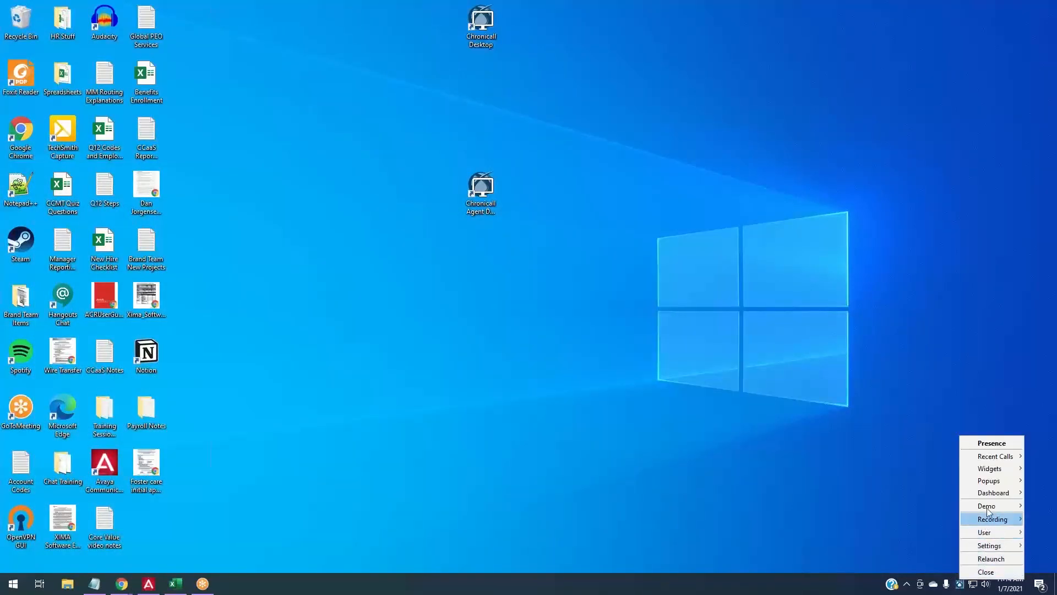
mouse_move(986, 508)
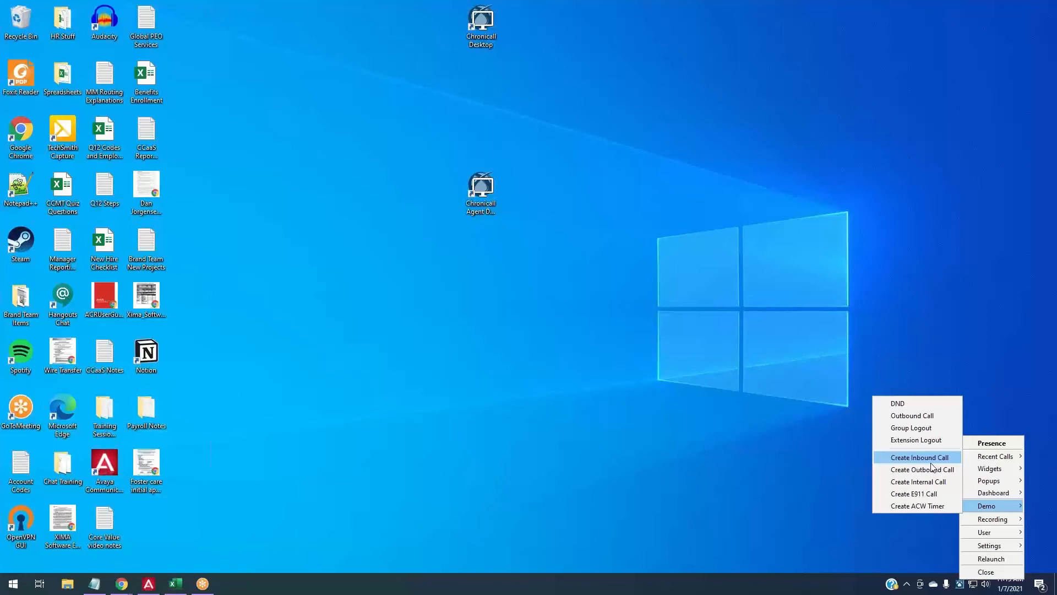
left_click(927, 461)
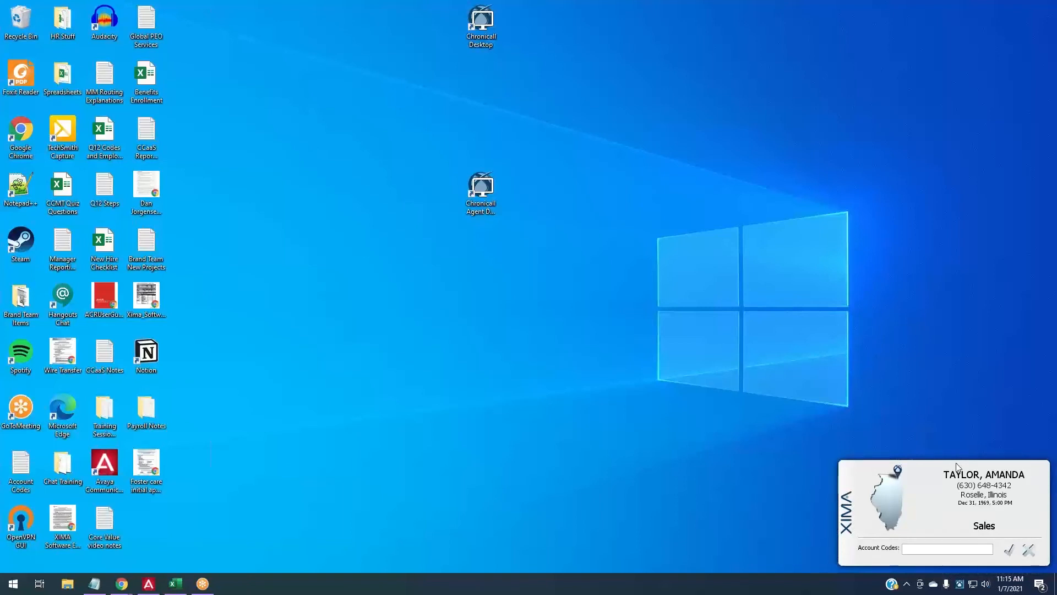
right_click(960, 584)
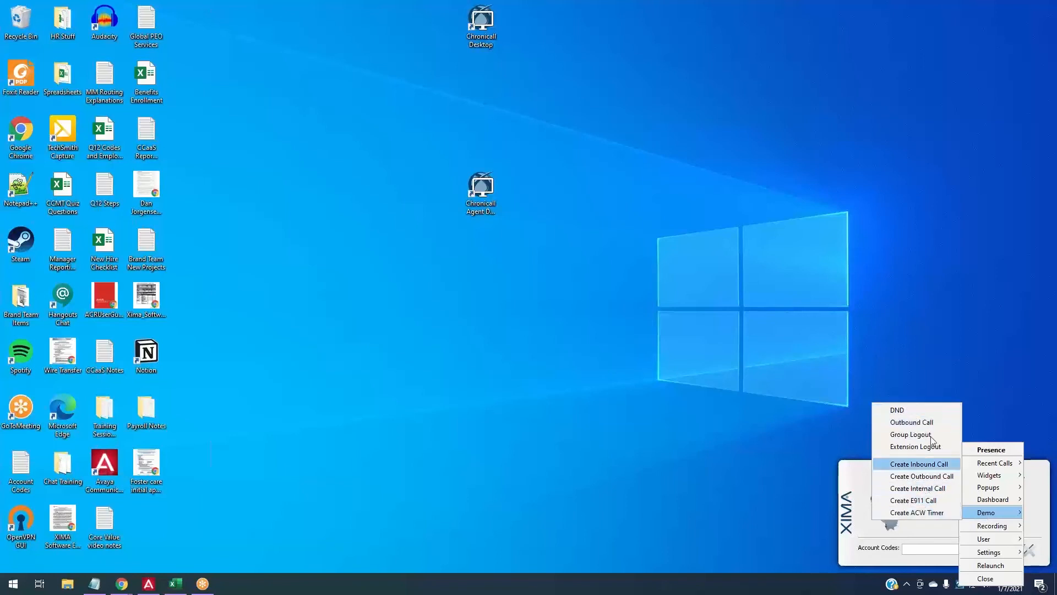
left_click(927, 326)
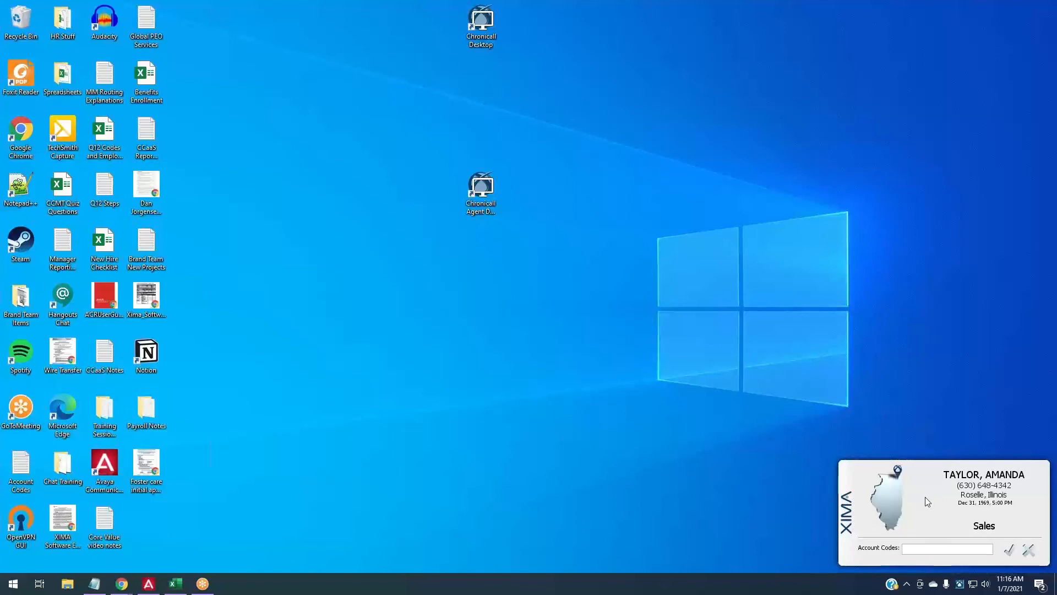
- Save the call note 'This guy wants to speak to a manager.' and restore the browser
right_click(942, 484)
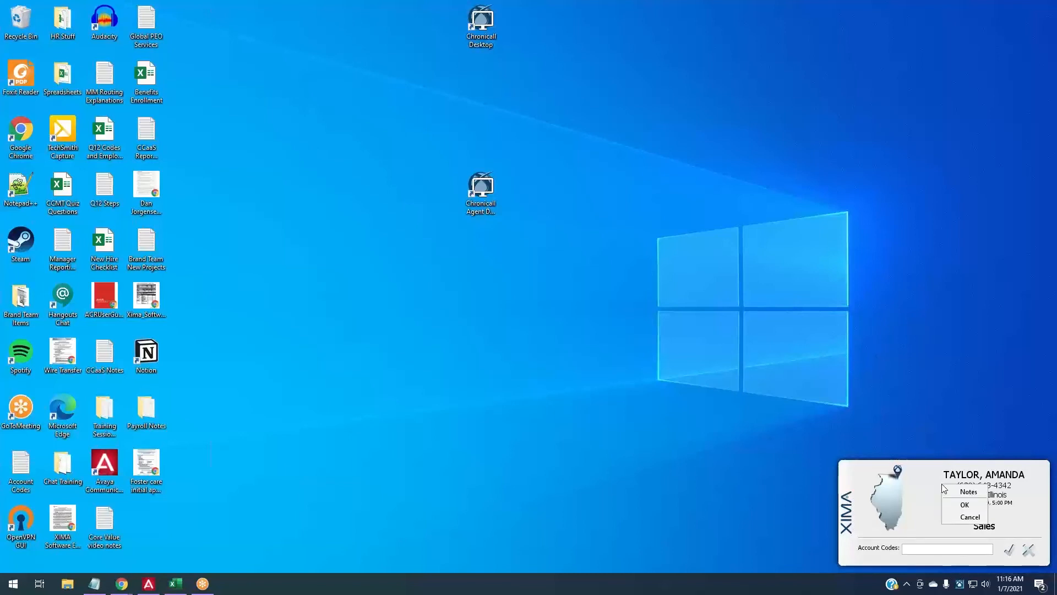
left_click(967, 492)
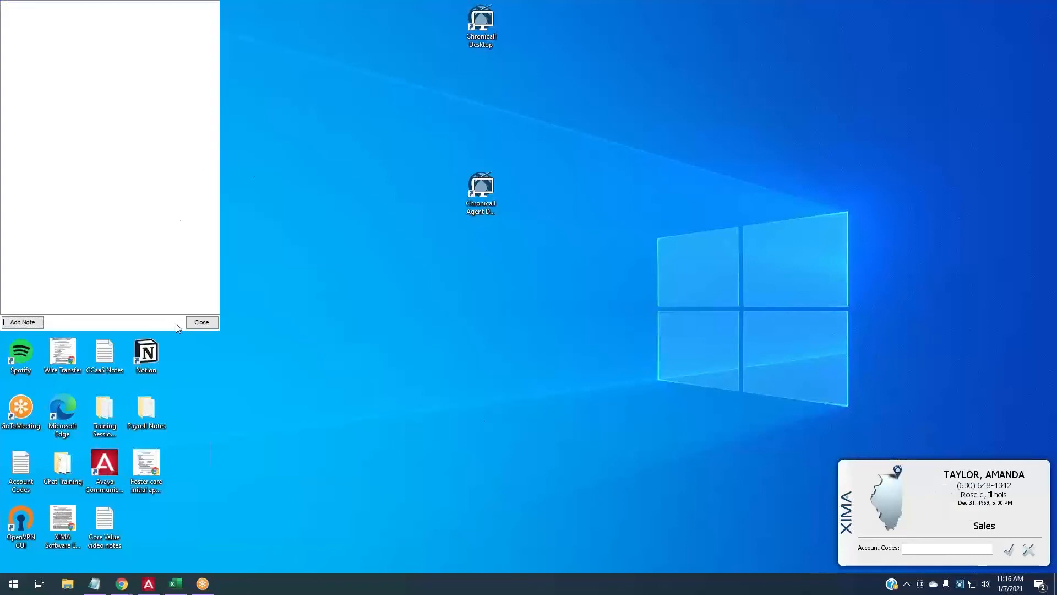
left_click(435, 420)
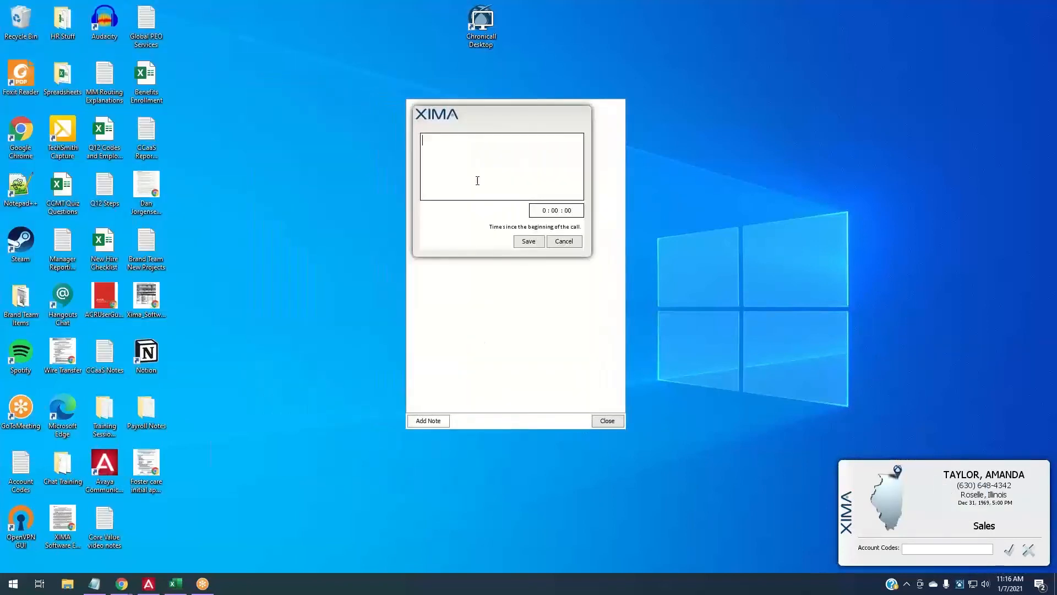
type("This guy wants to speak")
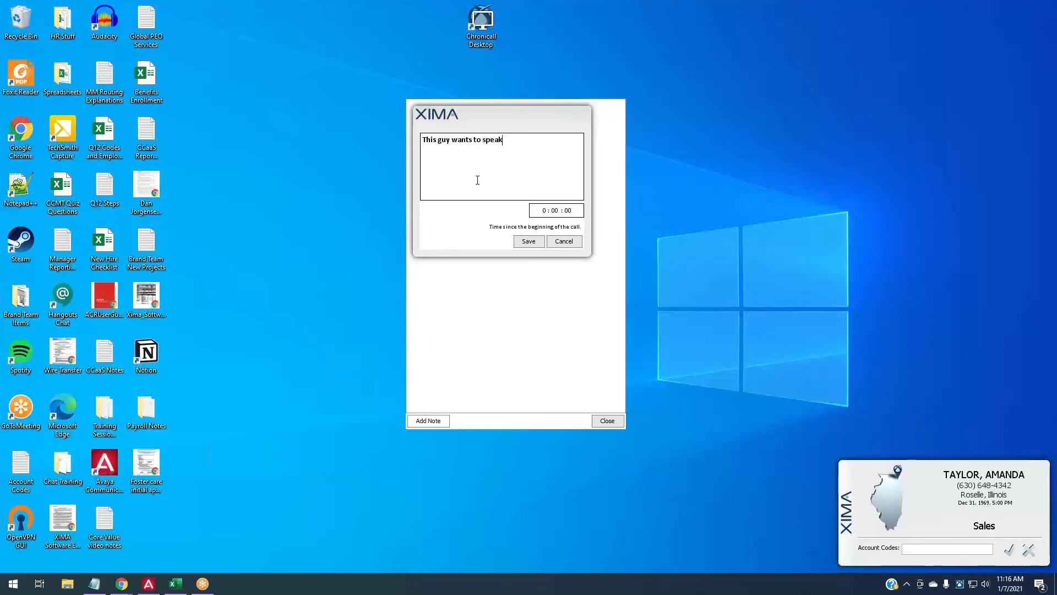
type(" to a manag")
key("BackSpace")
key("BackSpace")
type("ager.")
left_click(528, 240)
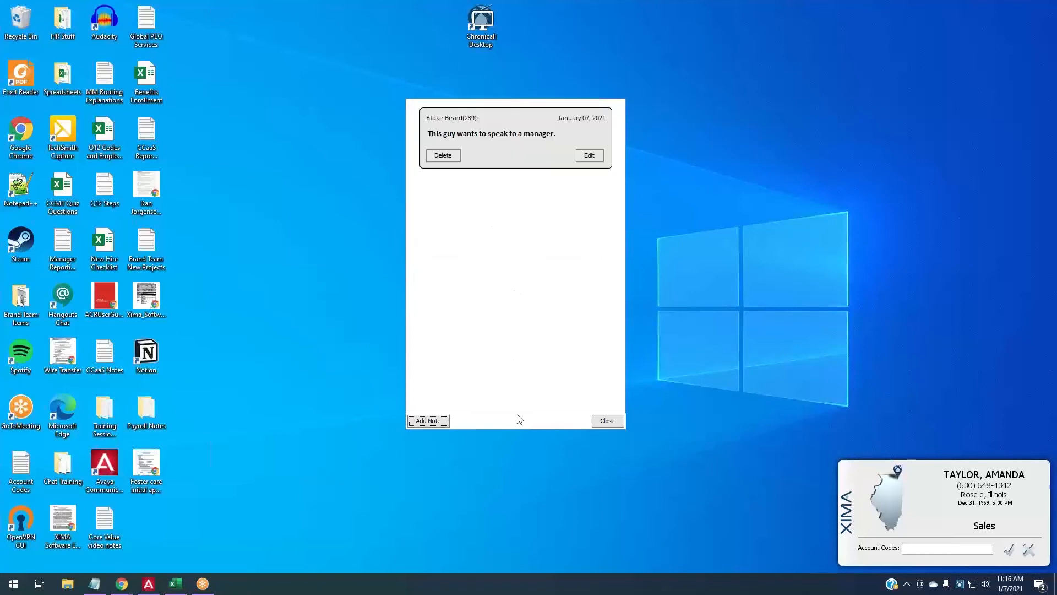
left_click(608, 421)
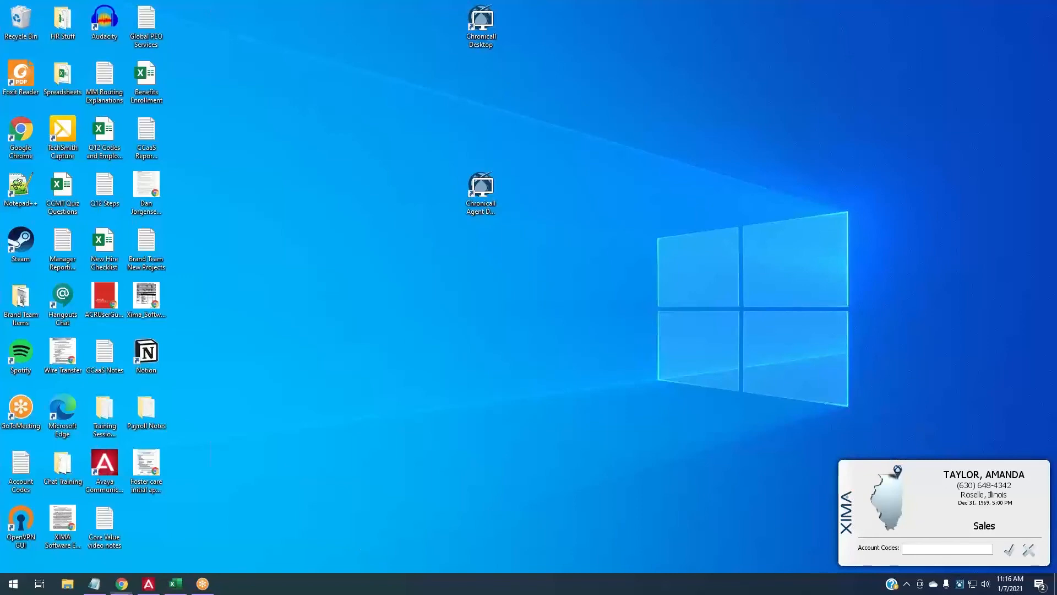
left_click(122, 584)
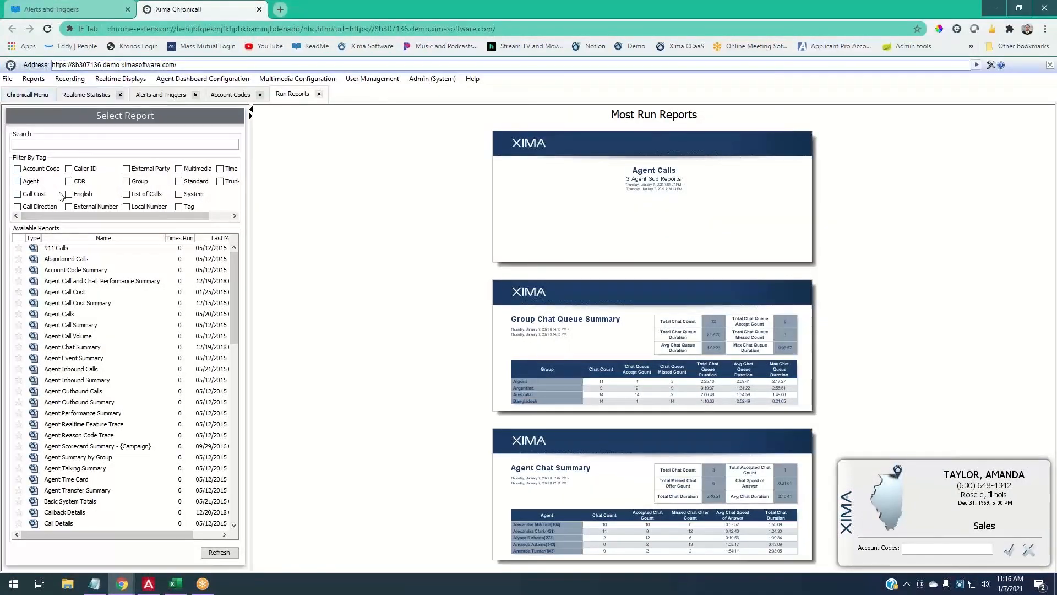
- Run the Cradle to Grave report for January 6, 2021, returning 322 calls
left_click(27, 95)
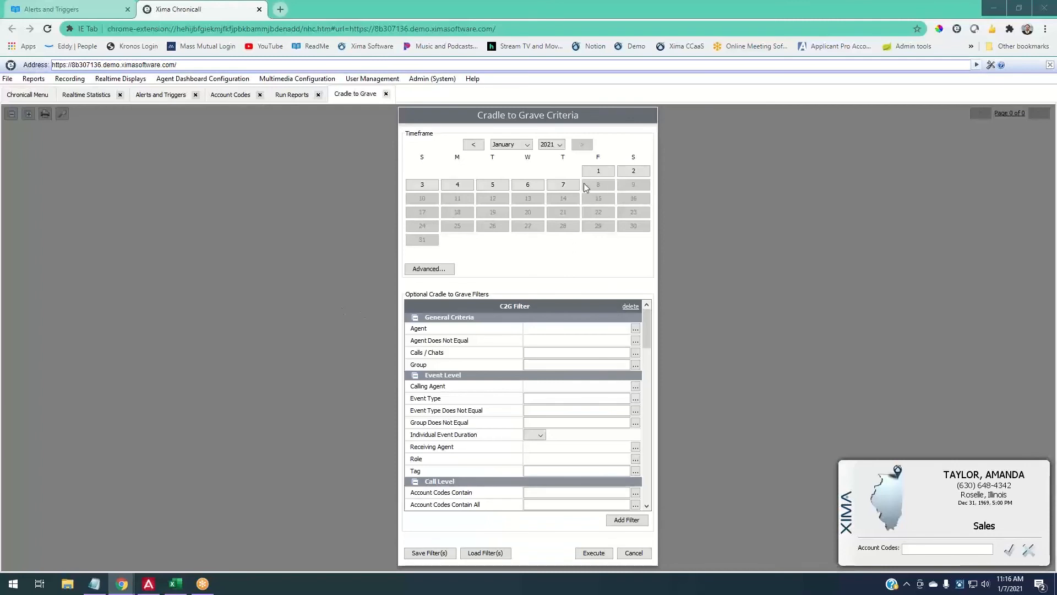
left_click(537, 186)
left_click(594, 556)
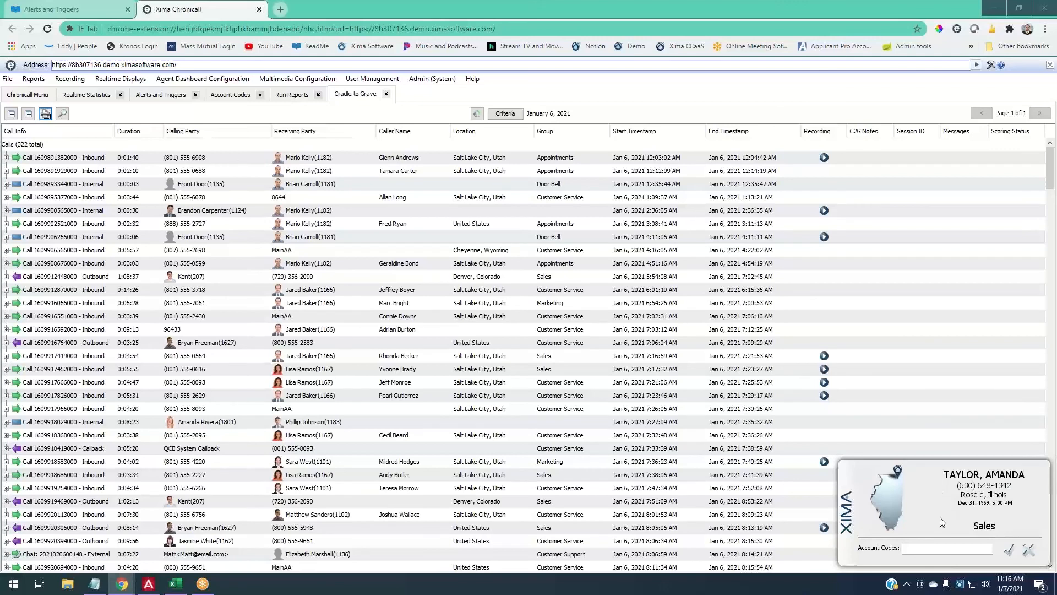
left_click(873, 154)
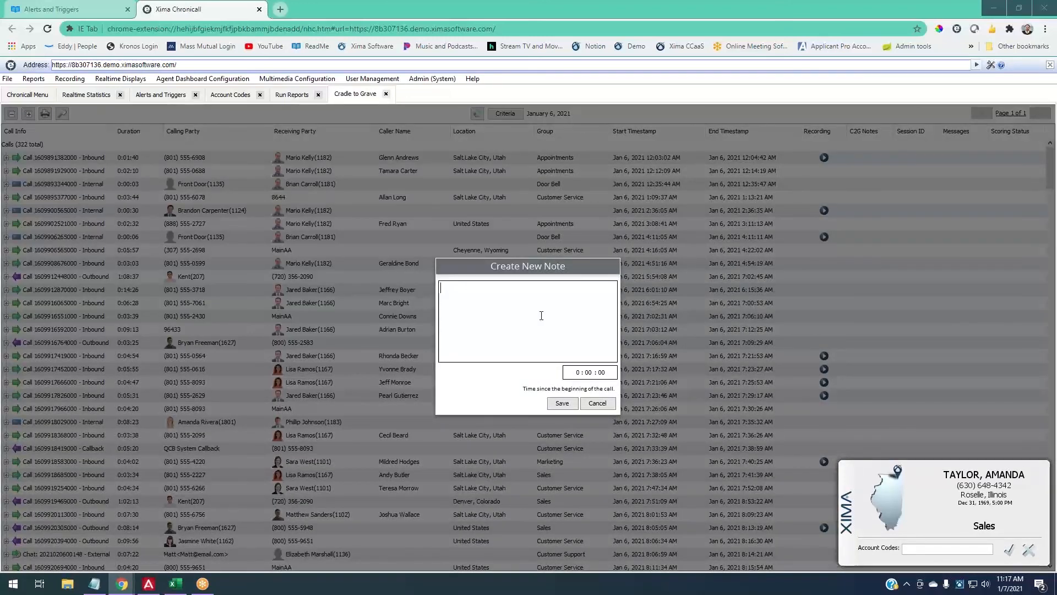
type("Note.")
left_click(563, 403)
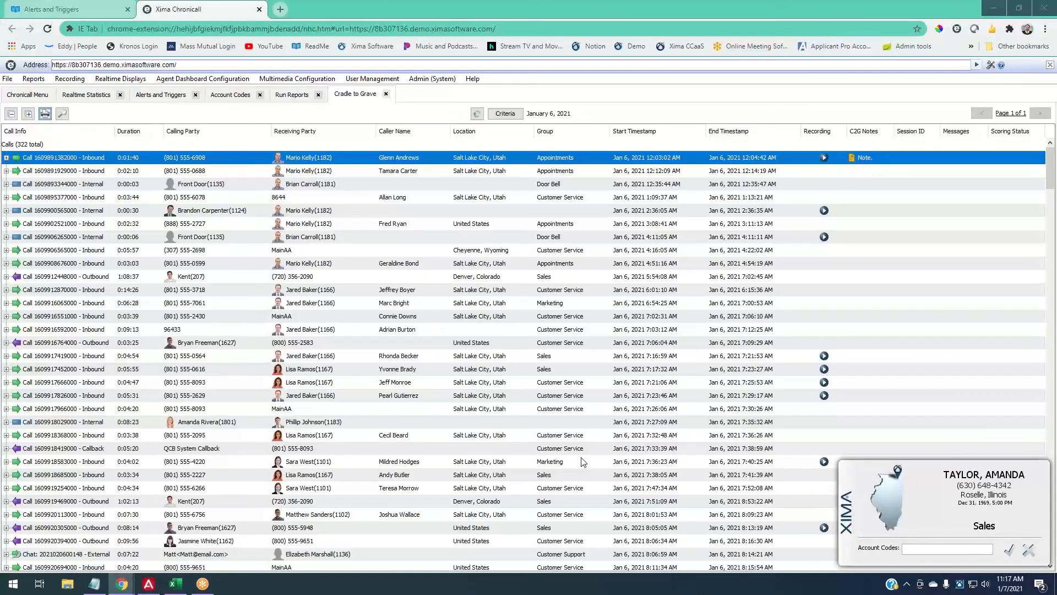
left_click(863, 162)
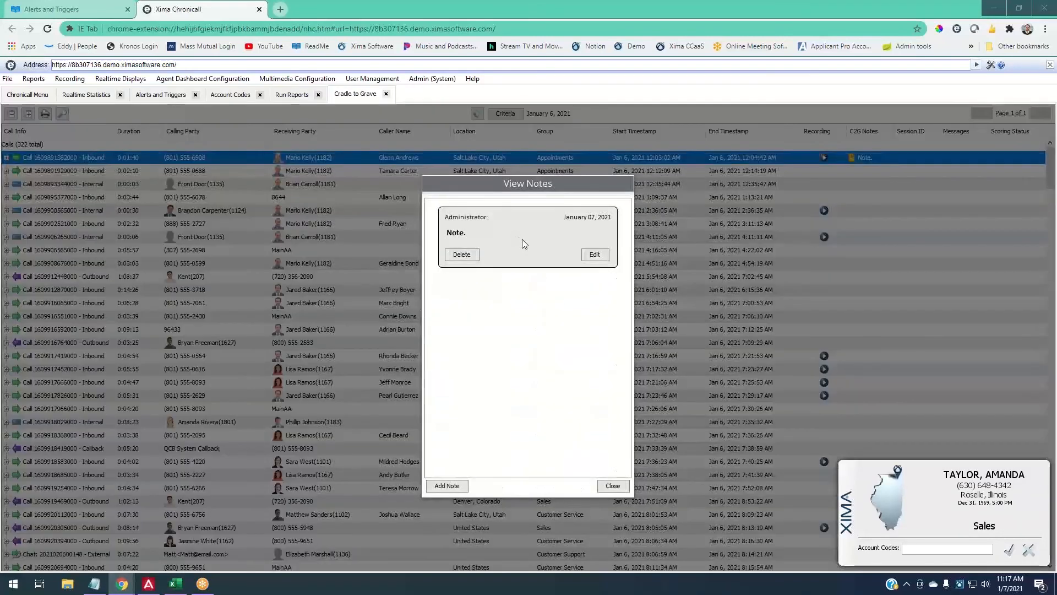
left_click(615, 486)
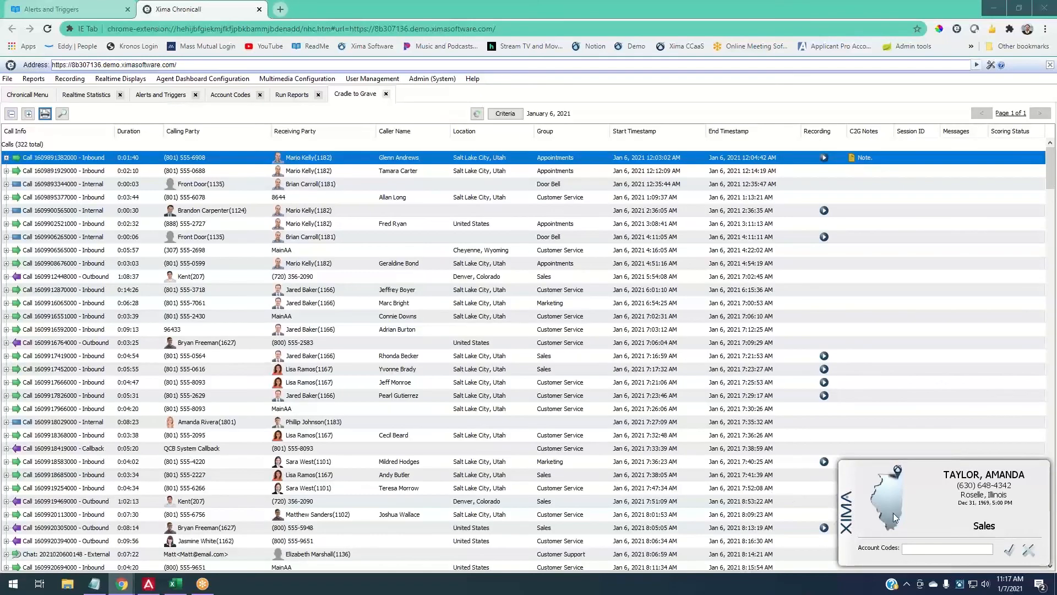
left_click(863, 157)
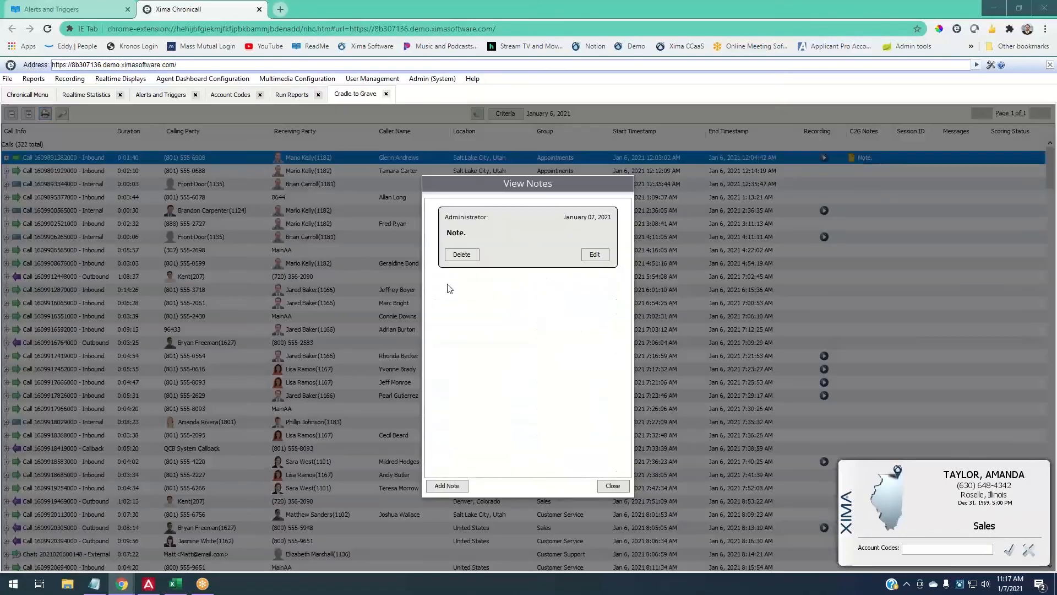
left_click(449, 256)
left_click(511, 362)
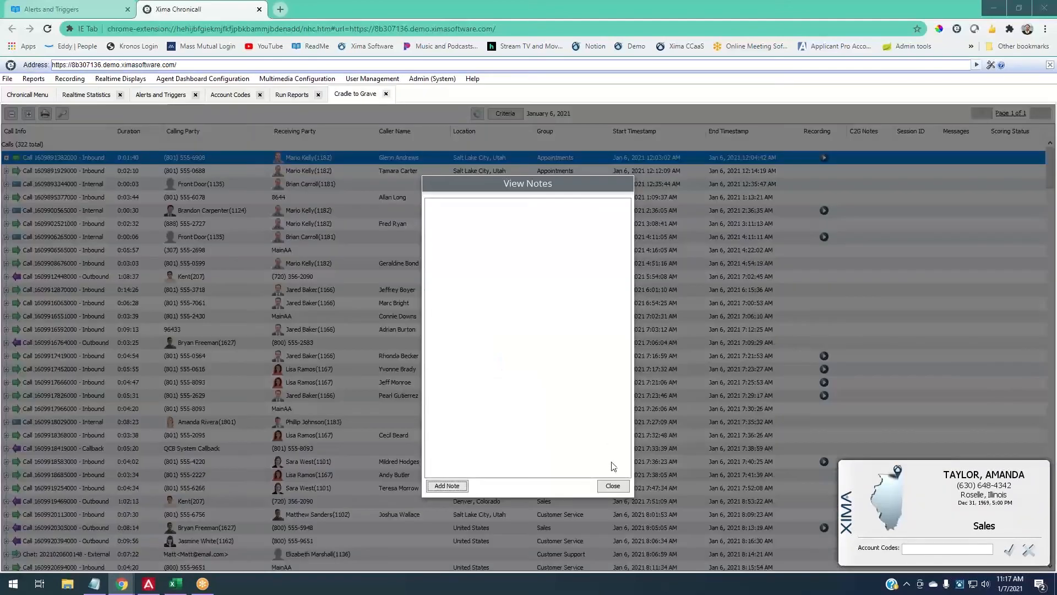
left_click(612, 485)
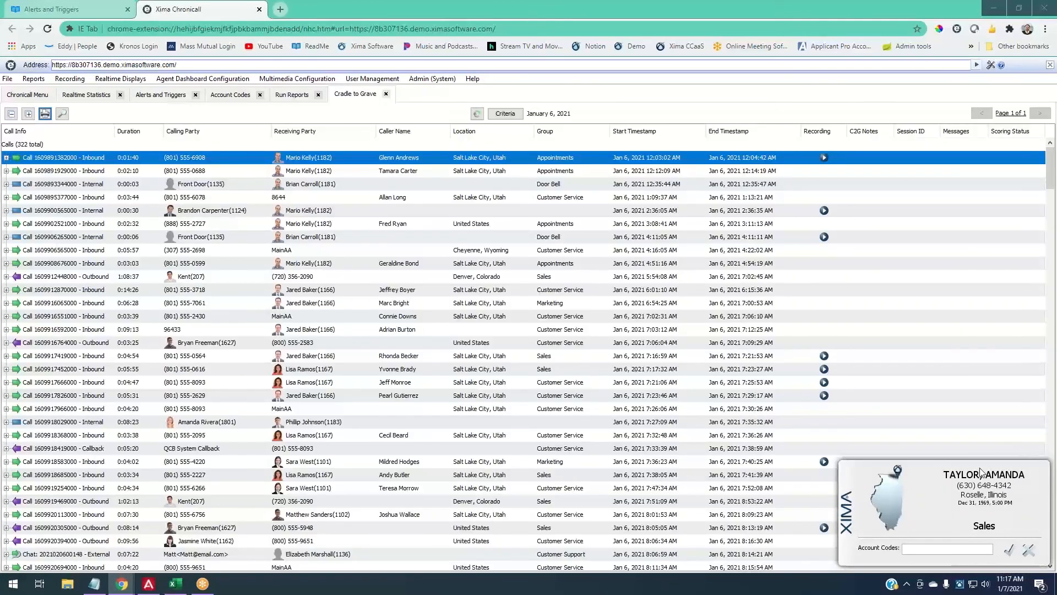
- Assign the End User Training account code to the Sales call via the popup's Account Codes field
right_click(943, 503)
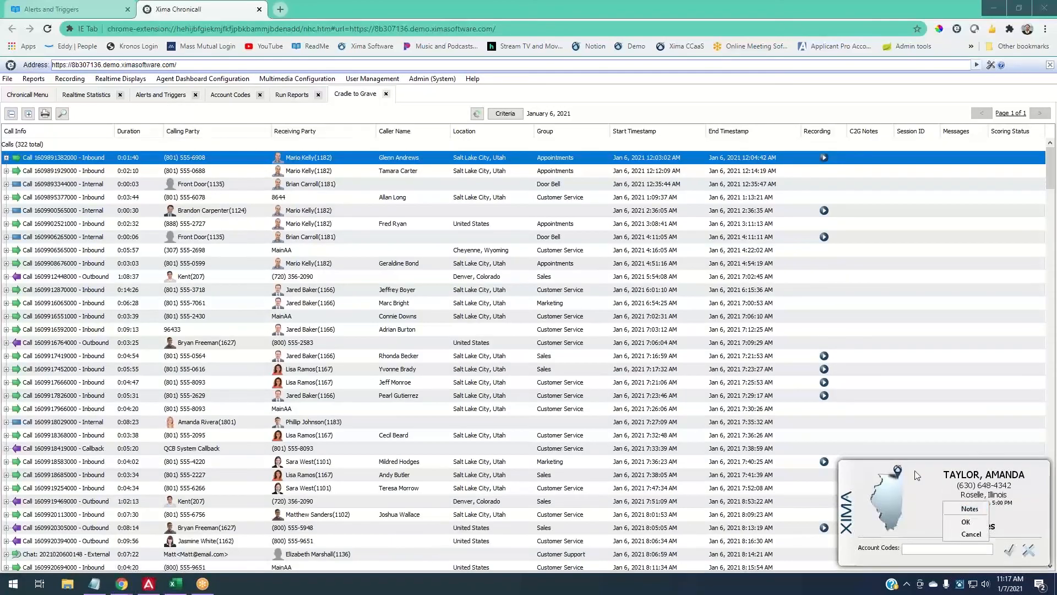
left_click(915, 472)
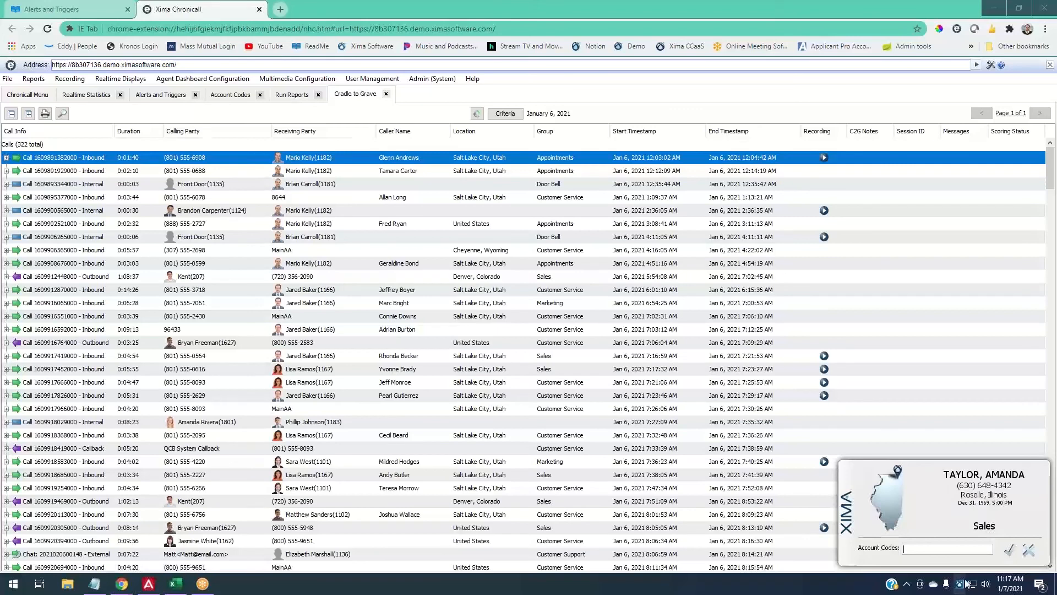
left_click(903, 548)
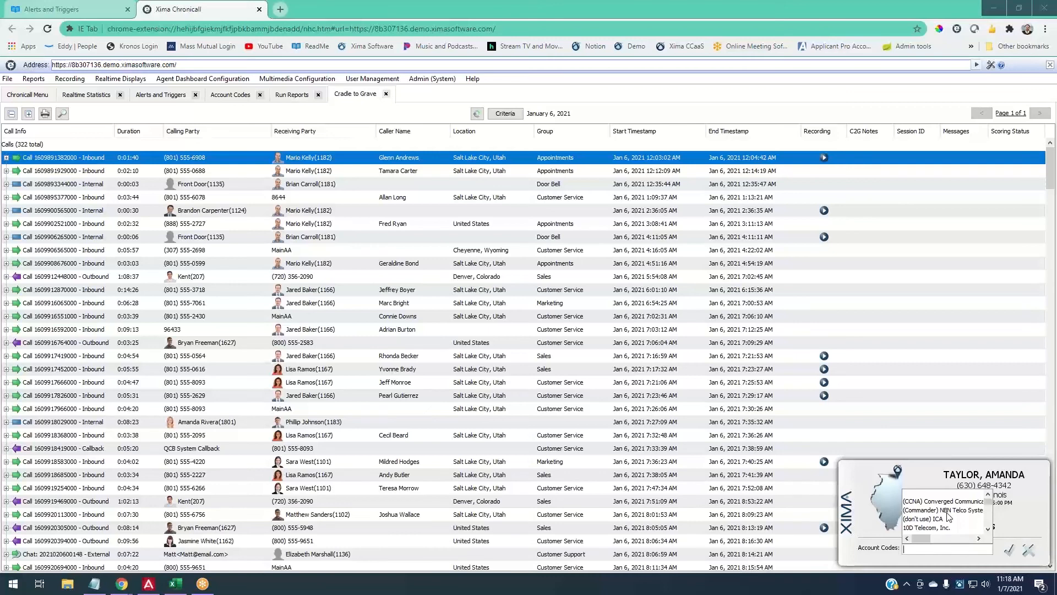
left_click(1023, 511)
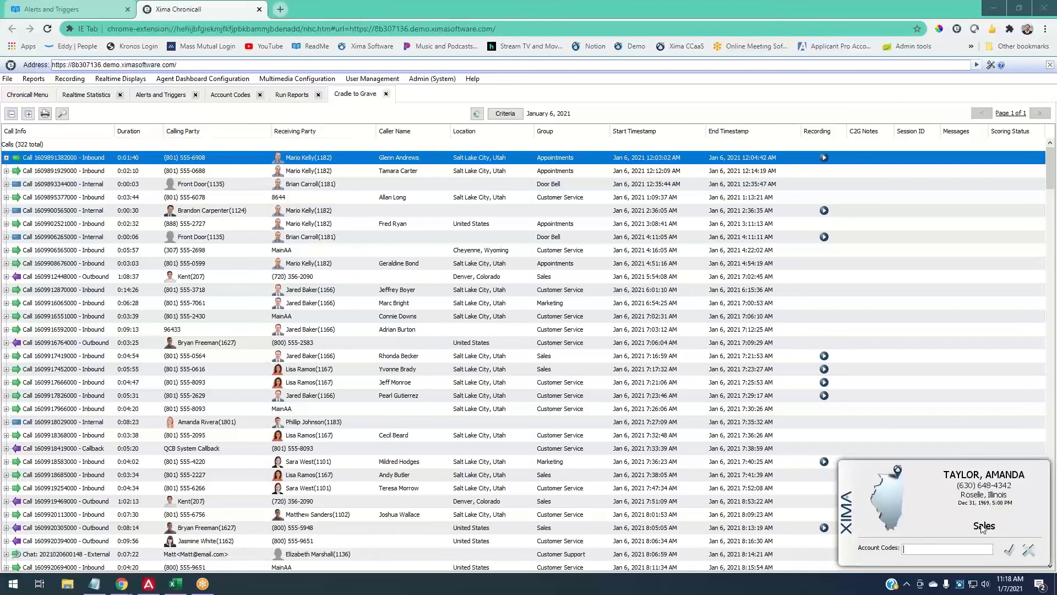
left_click(944, 550)
type("end t")
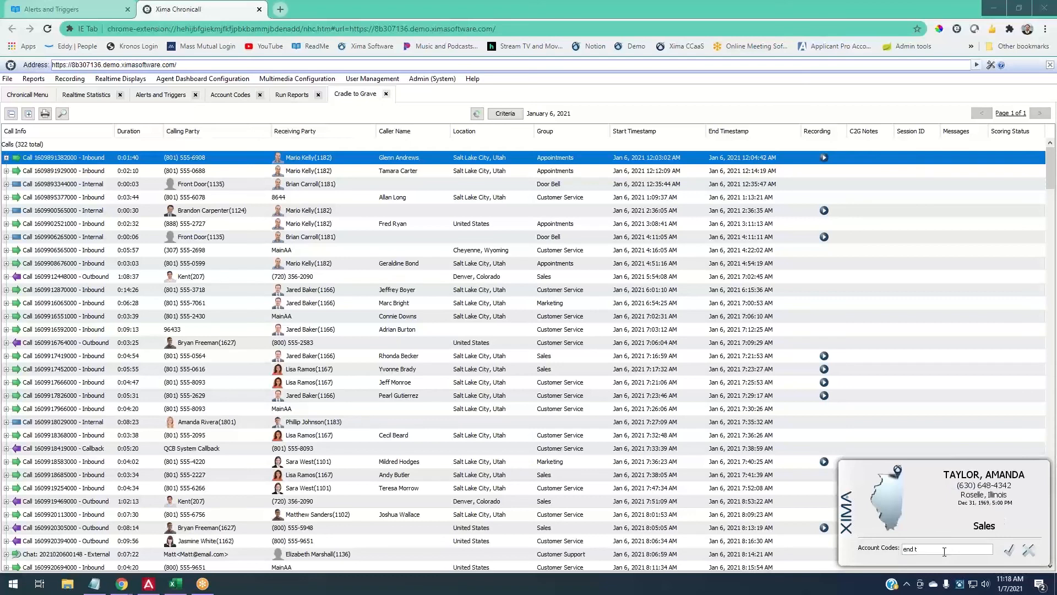
key("BackSpace")
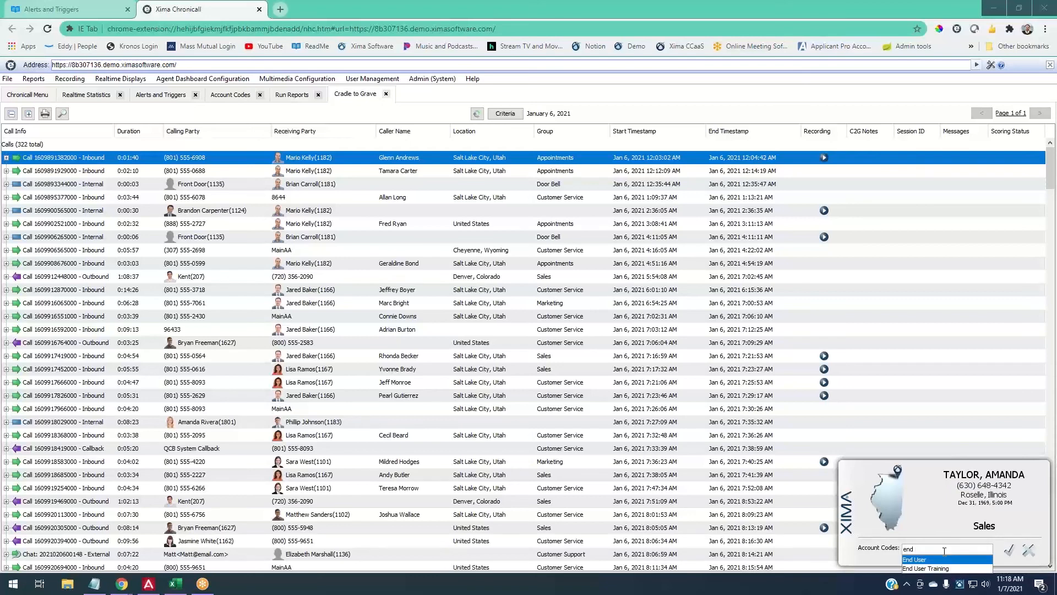
type("user tarin")
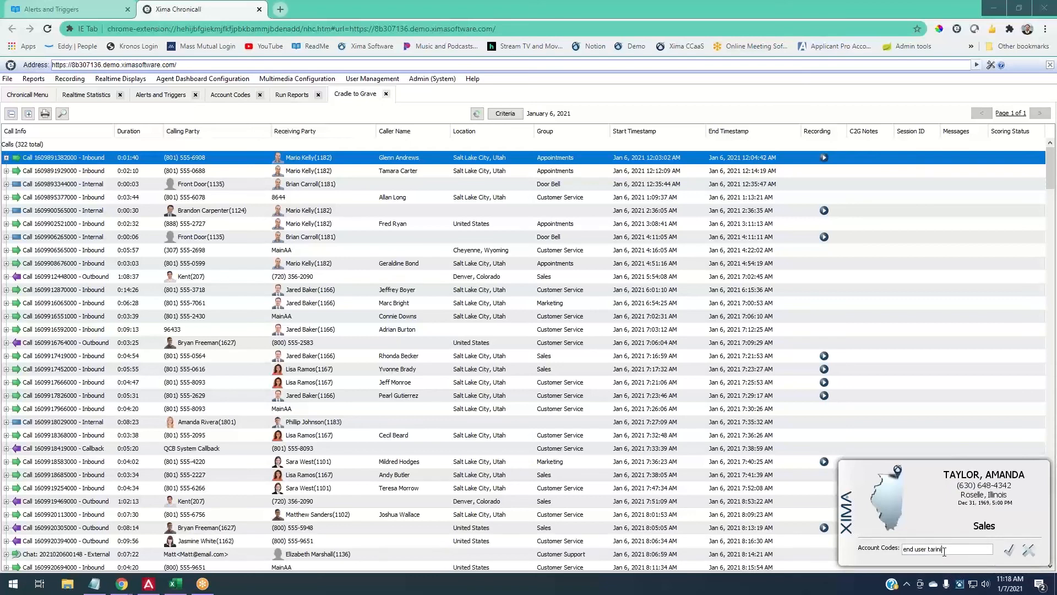
type("i")
key("BackSpace")
key("BackSpace")
key("BackSpace")
key("BackSpace")
key("BackSpace")
type("raini")
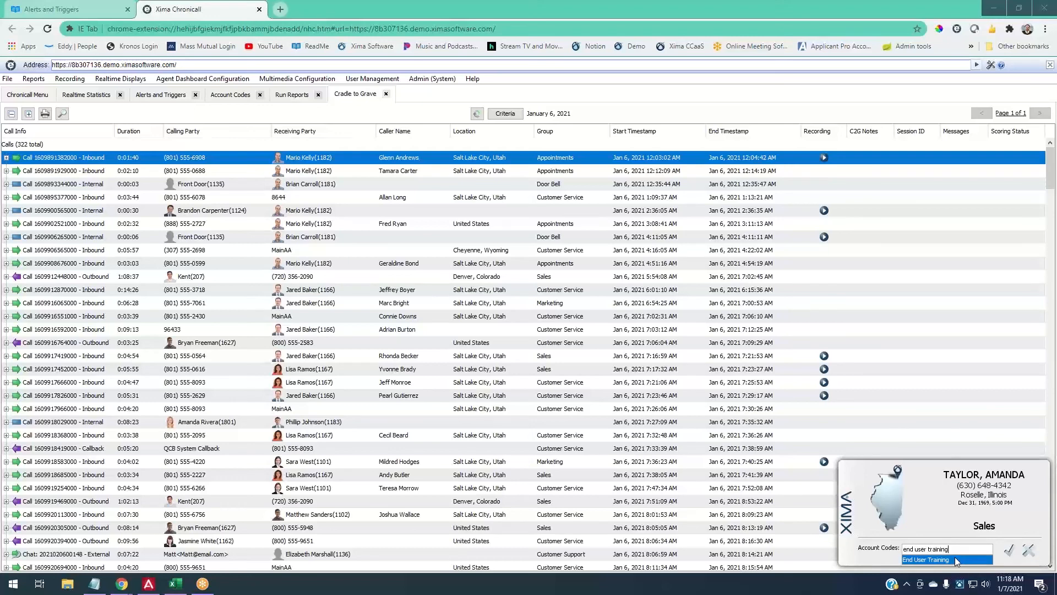
left_click(954, 558)
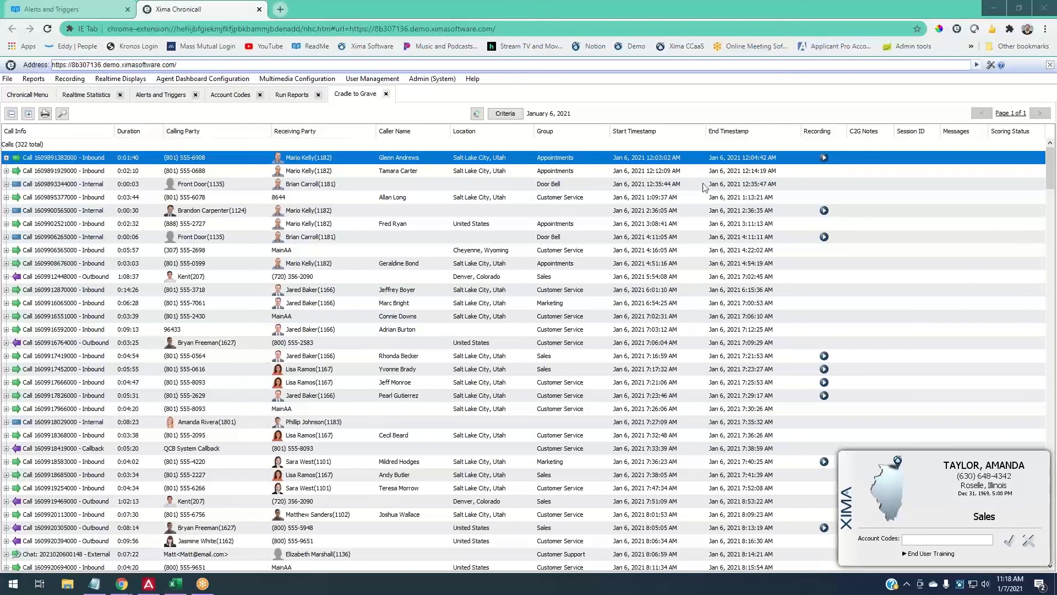
left_click(505, 114)
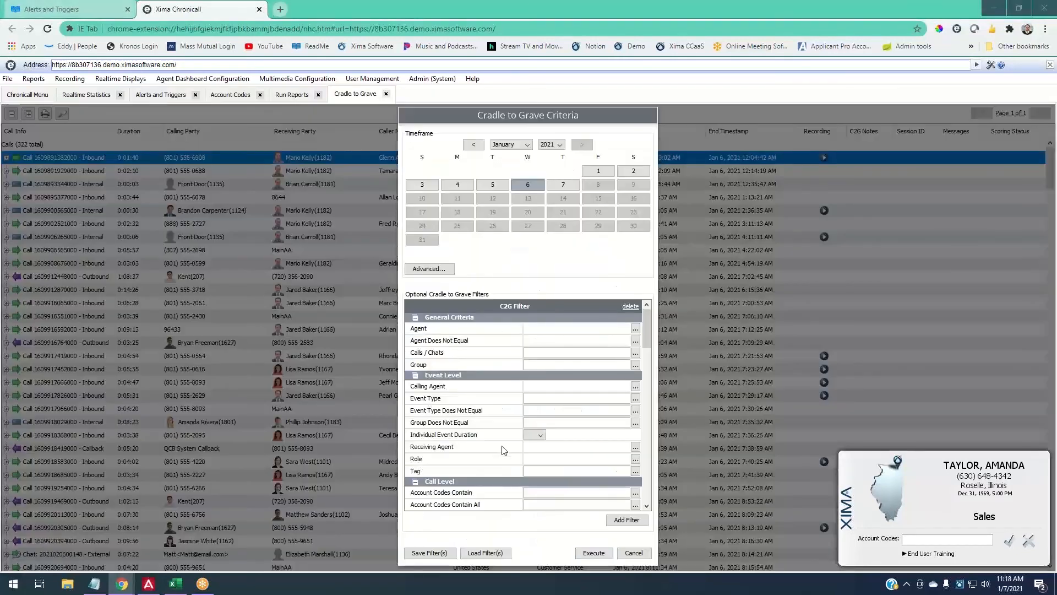
- Scroll the C2G criteria to the Account Codes Contain filter and cancel without searching
scroll(502, 450, "down", 1)
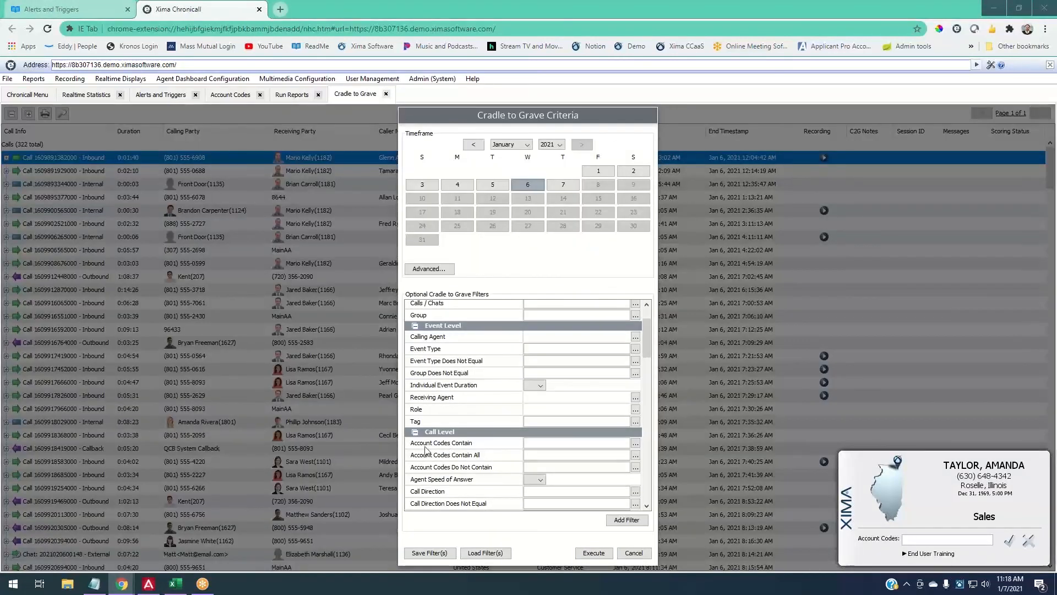
left_click(622, 552)
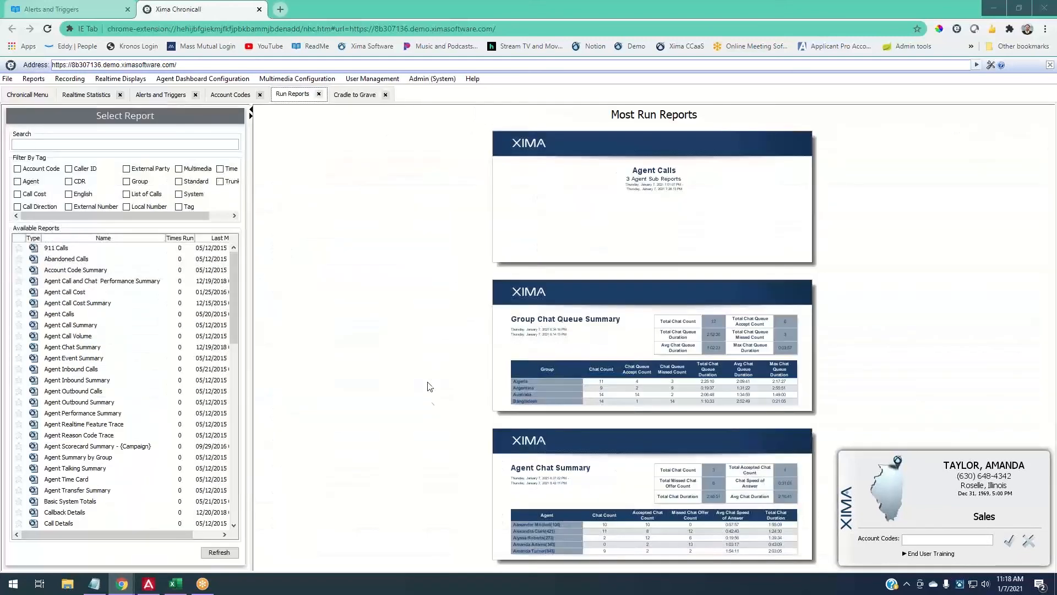
- Filter reports by the Account Code tag, preview Account Code Summary (142 calls), then view agent account codes
left_click(17, 169)
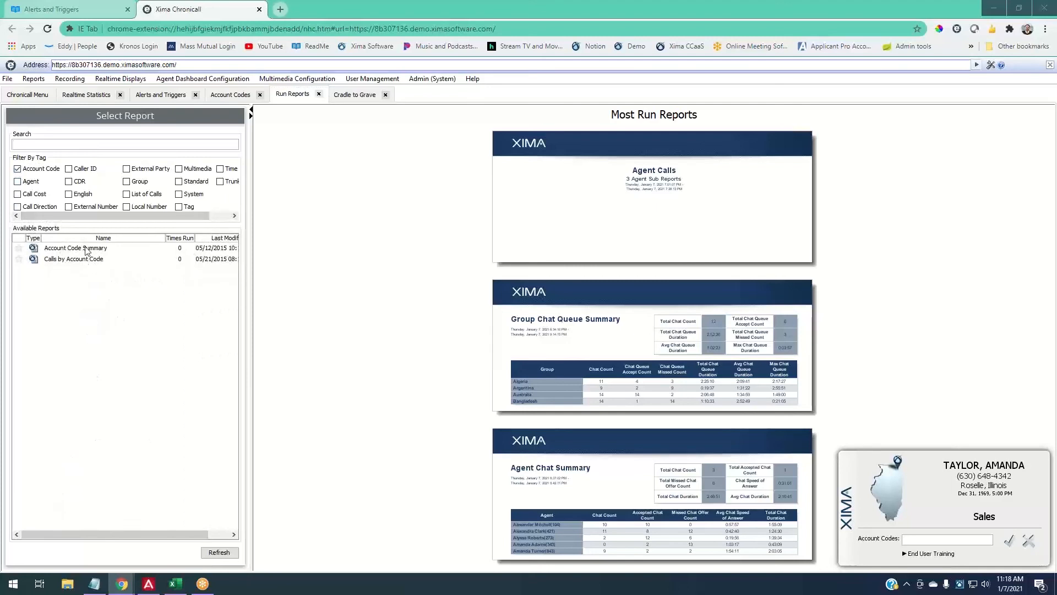
left_click(85, 253)
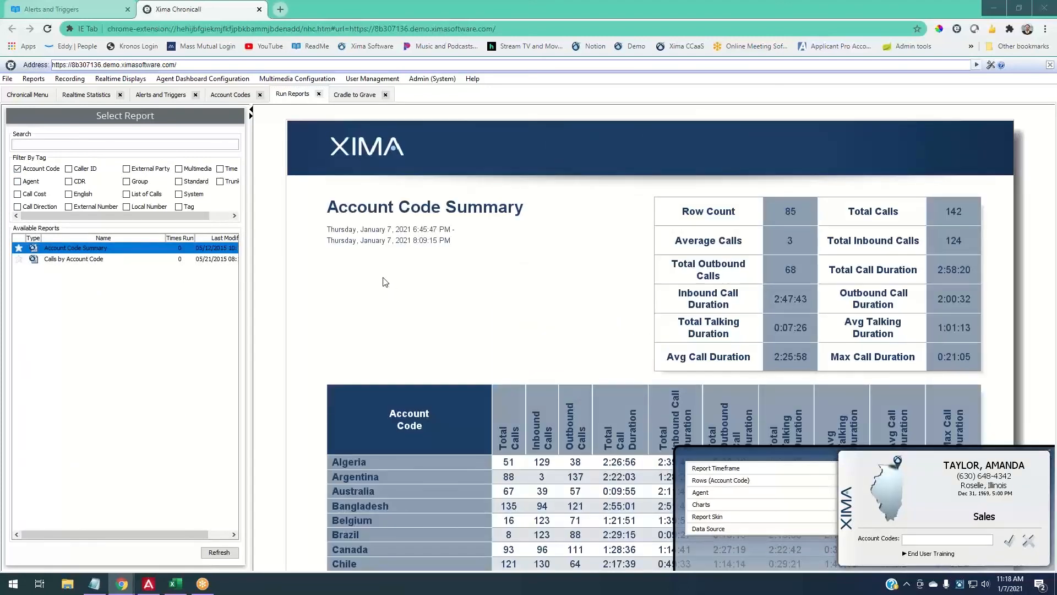
left_click_drag(250, 108, 322, 119)
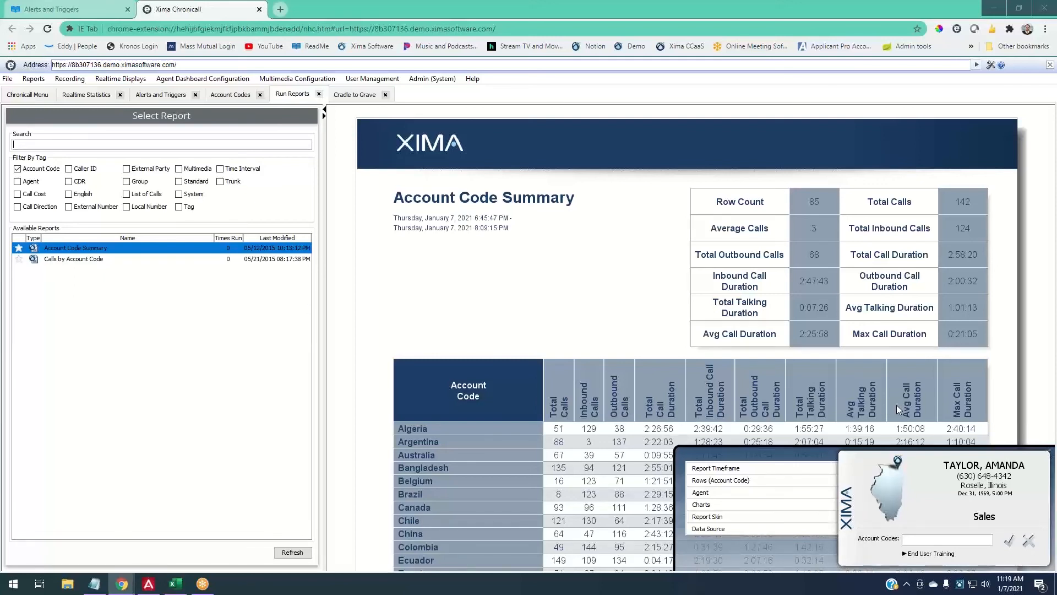
left_click(223, 95)
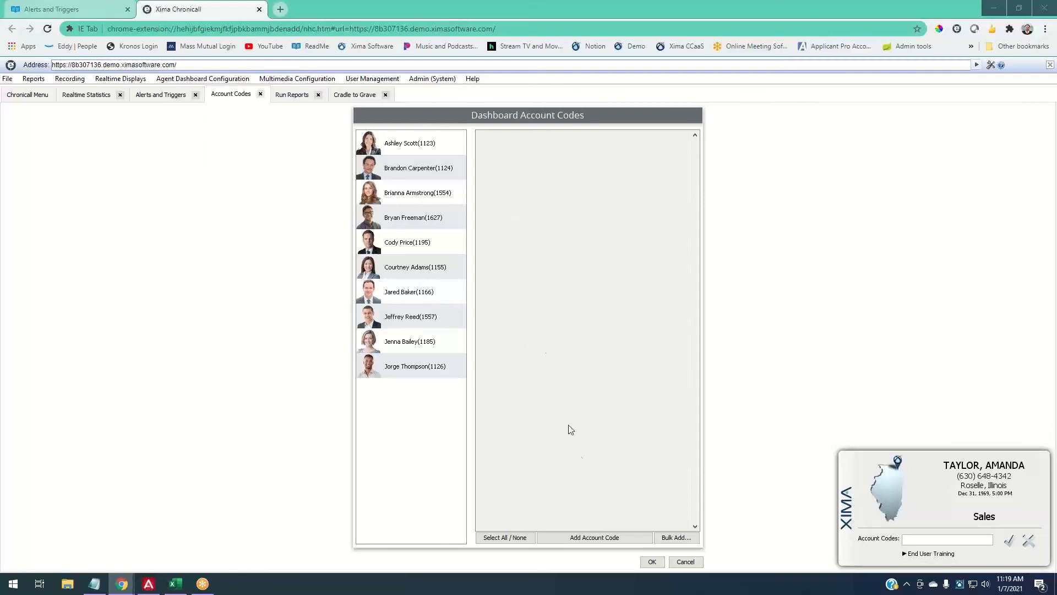
left_click(580, 539)
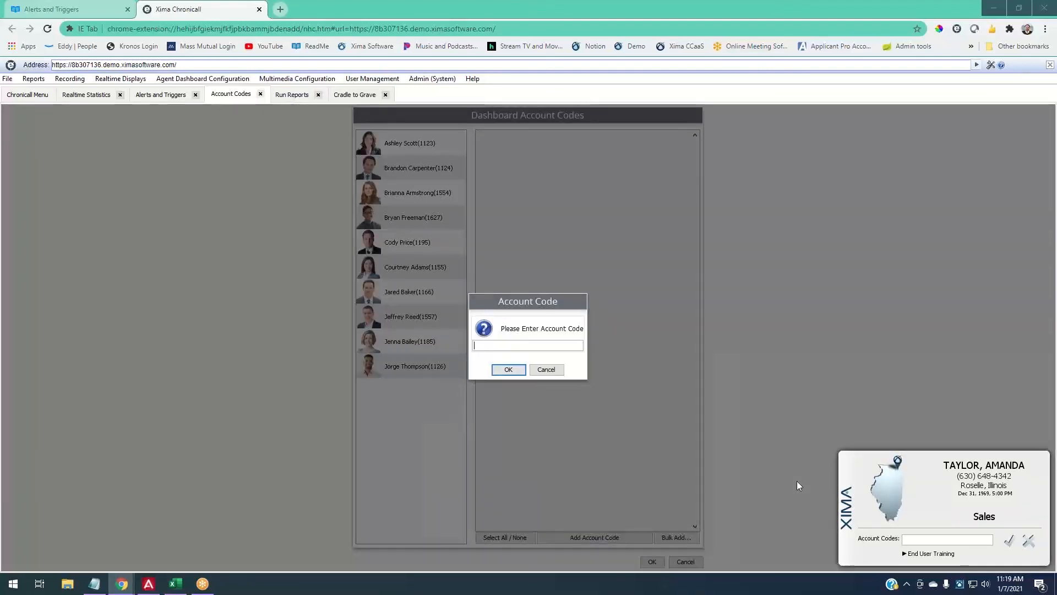
type("Training")
key("Return")
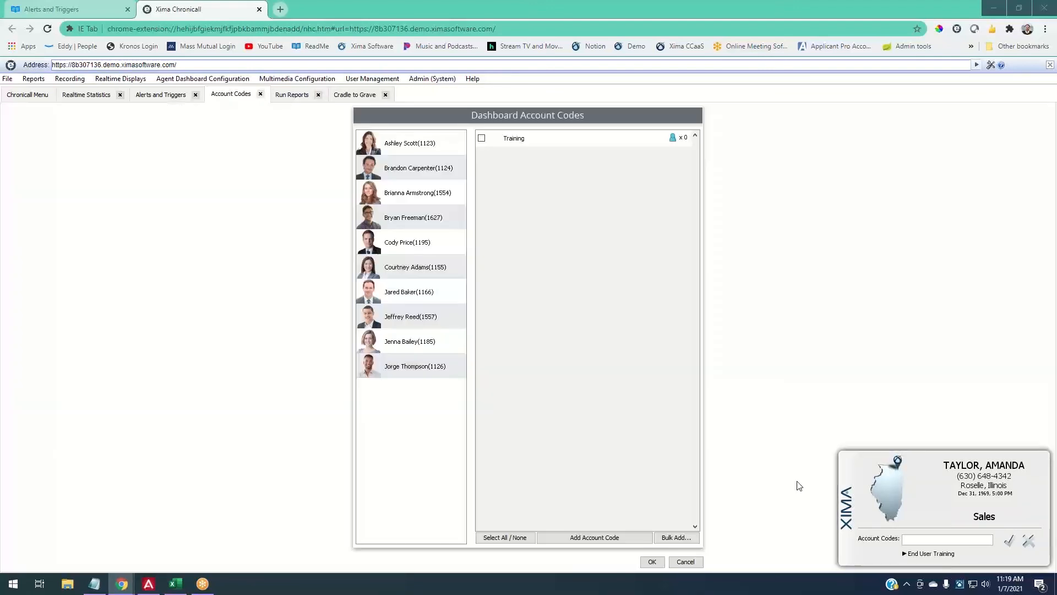
left_click(635, 538)
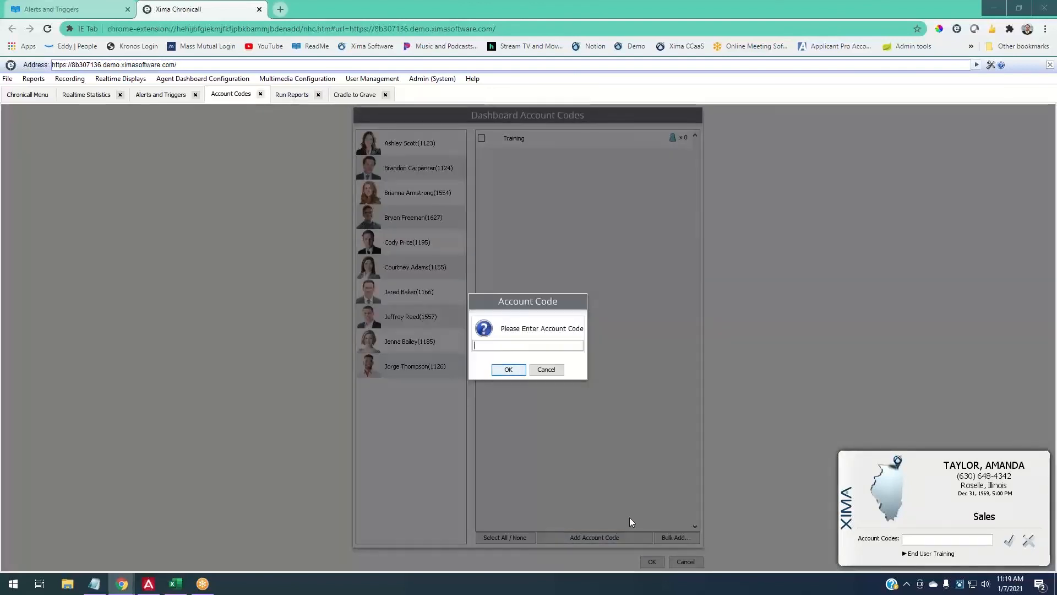
type("Sced")
key("BackSpace")
key("BackSpace")
type("hedule Appt.")
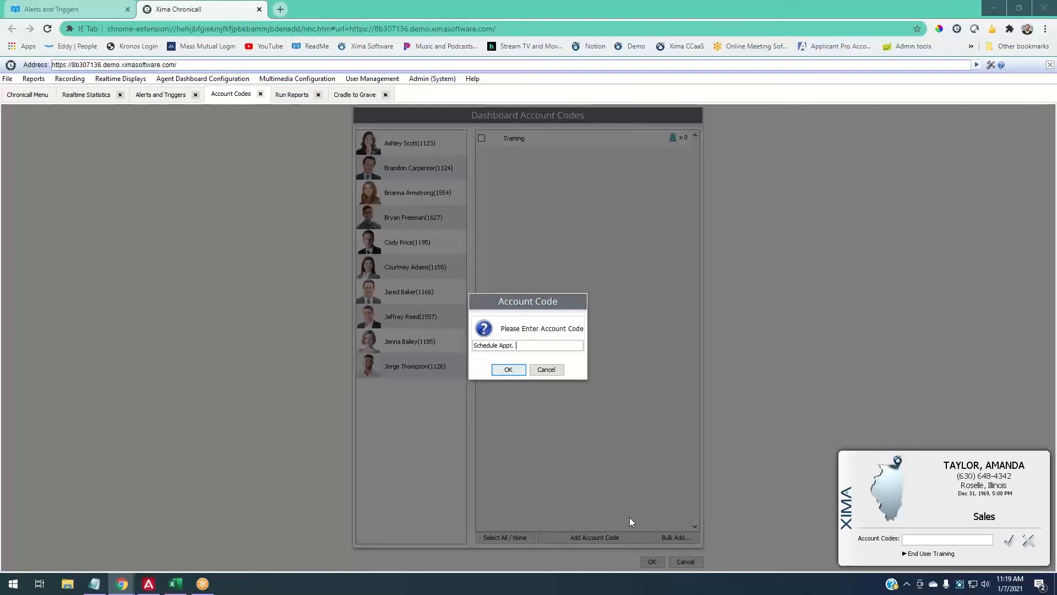
left_click(509, 369)
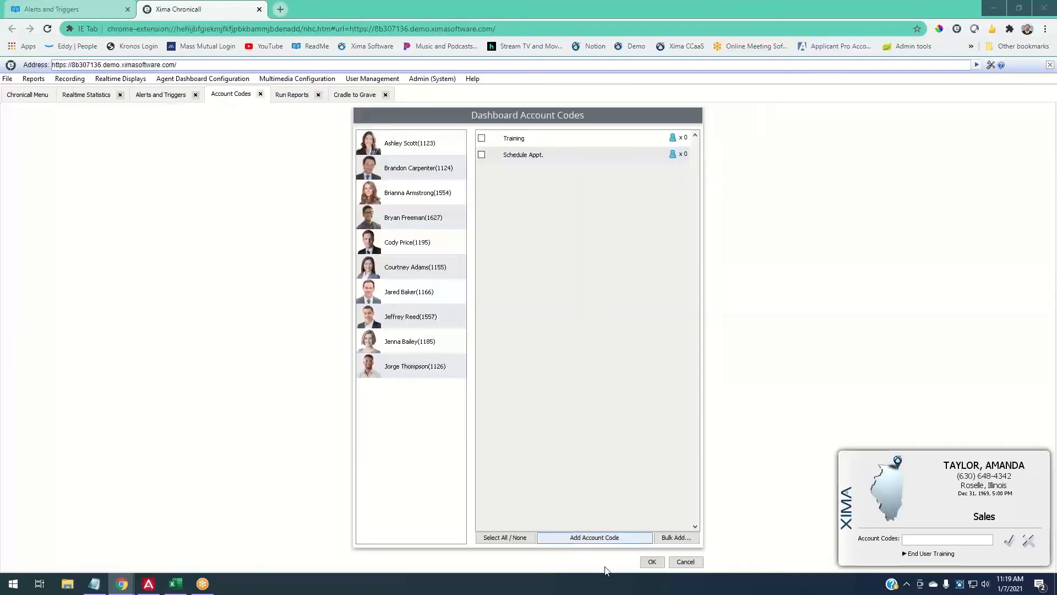
left_click(610, 544)
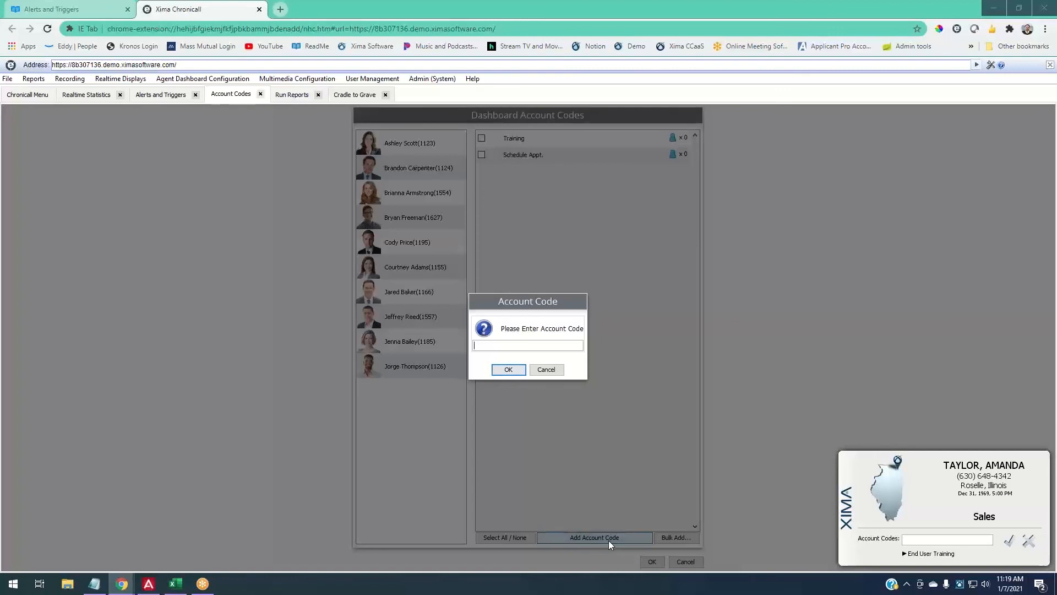
type("Do ")
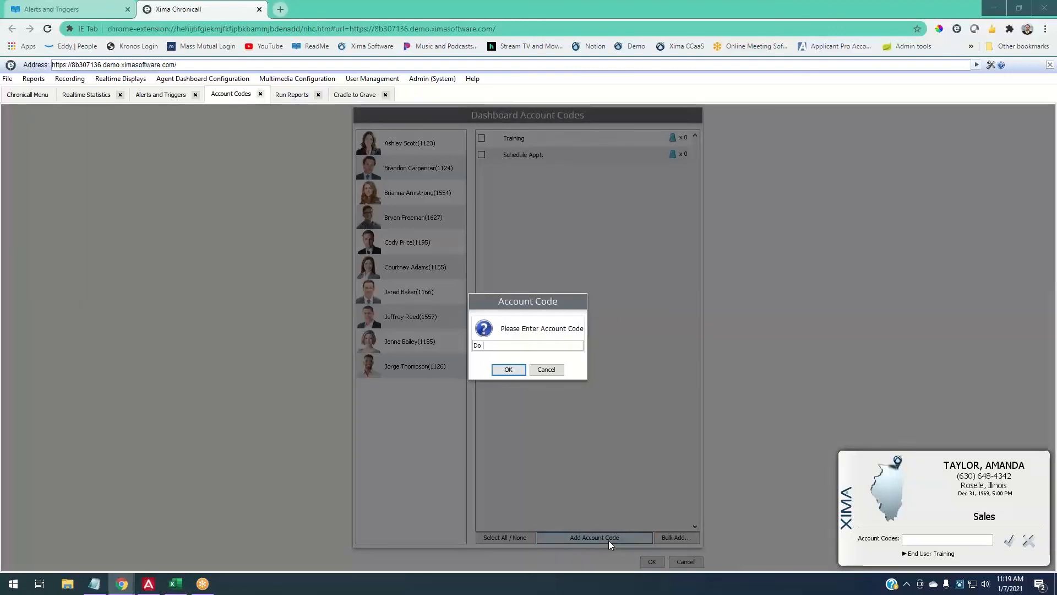
type("Not Call Li")
left_click(544, 370)
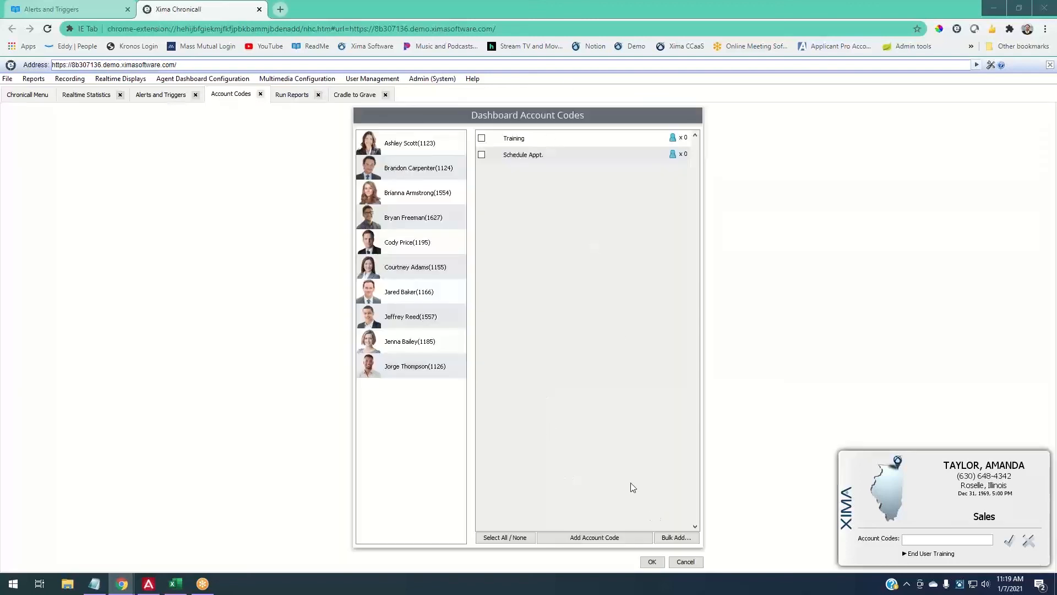
left_click(443, 152)
left_click(431, 359, "shift")
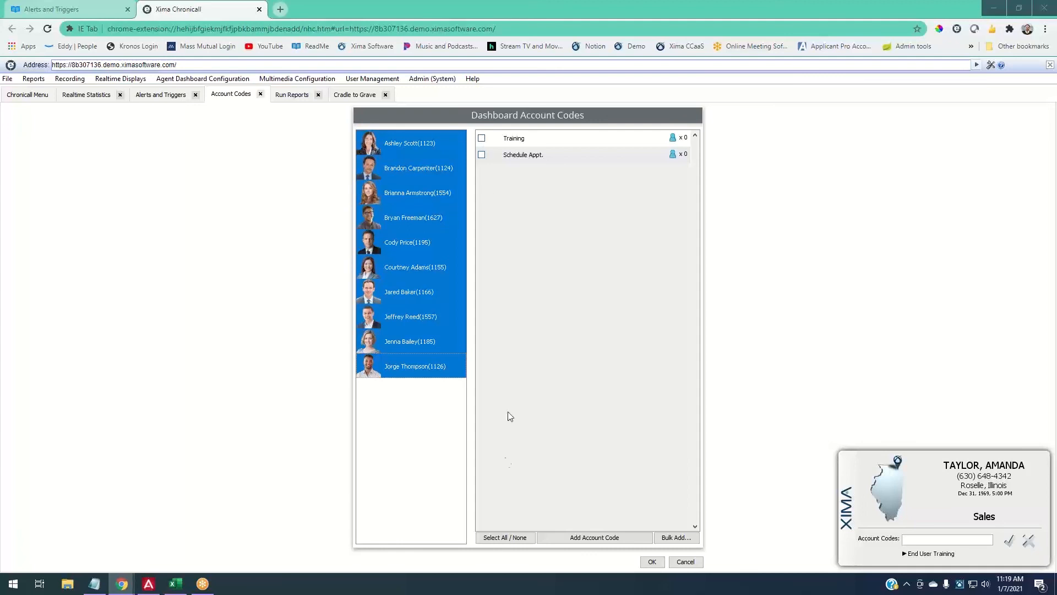
left_click(505, 539)
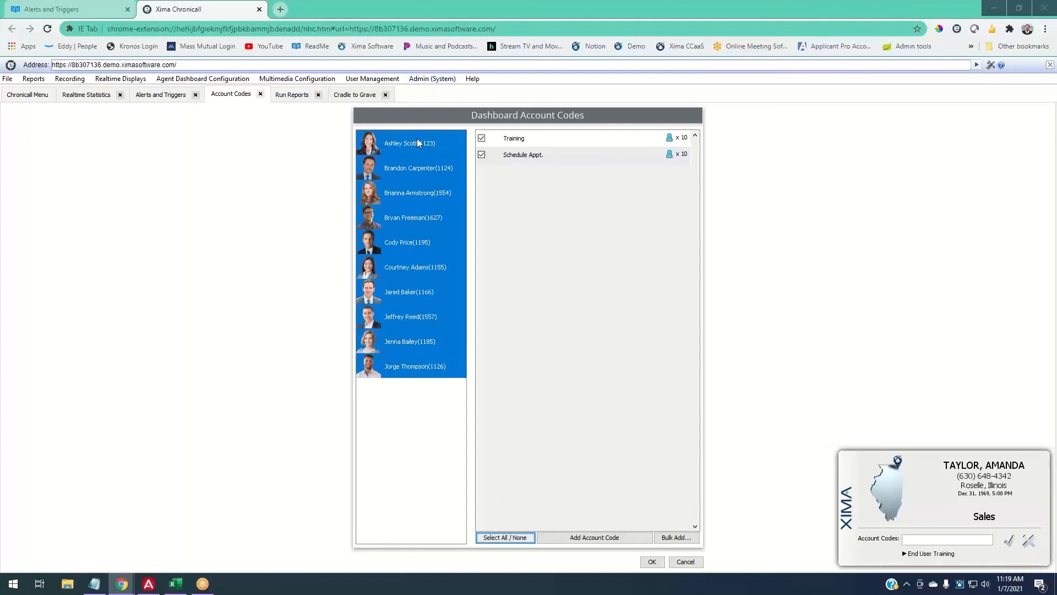
left_click(507, 536)
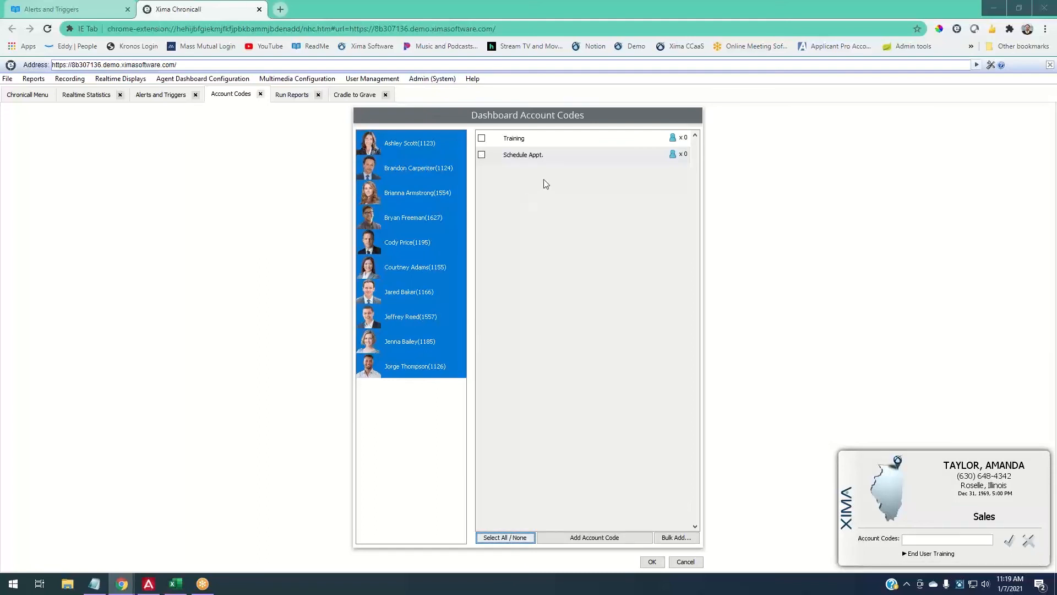
left_click(518, 144)
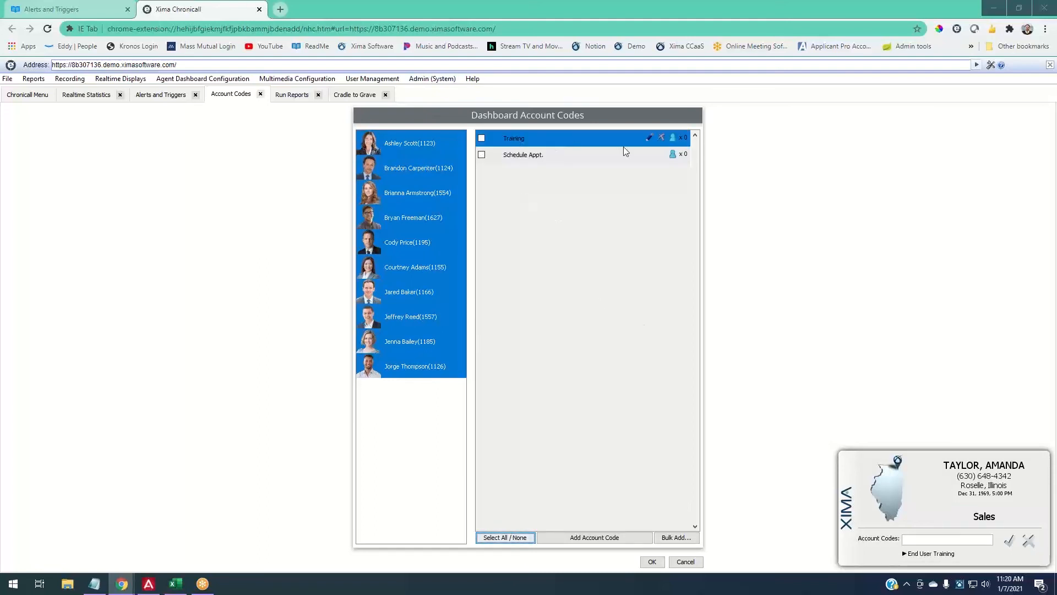
left_click(659, 139)
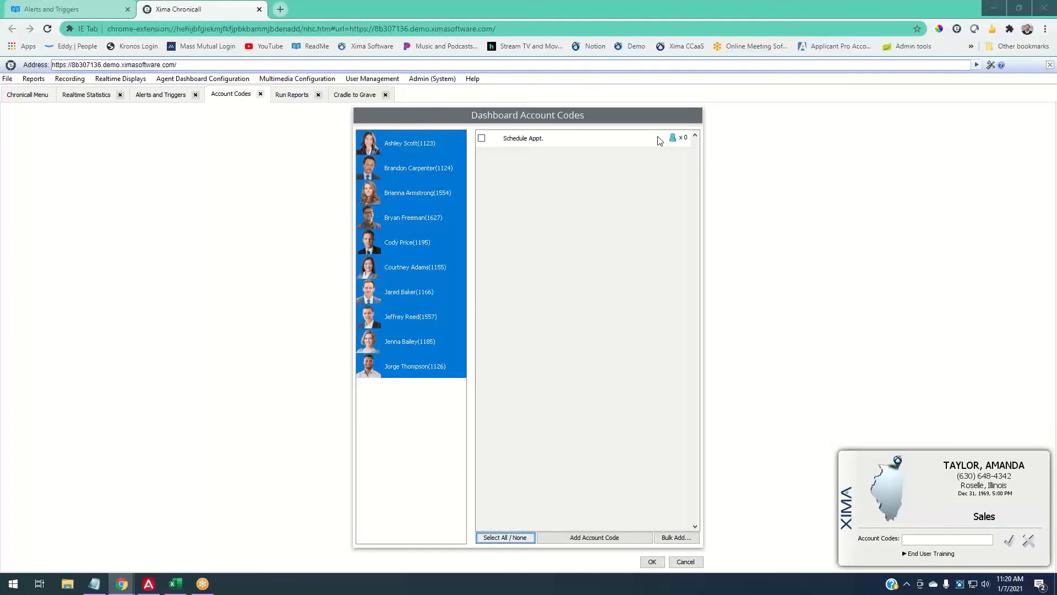
left_click(664, 141)
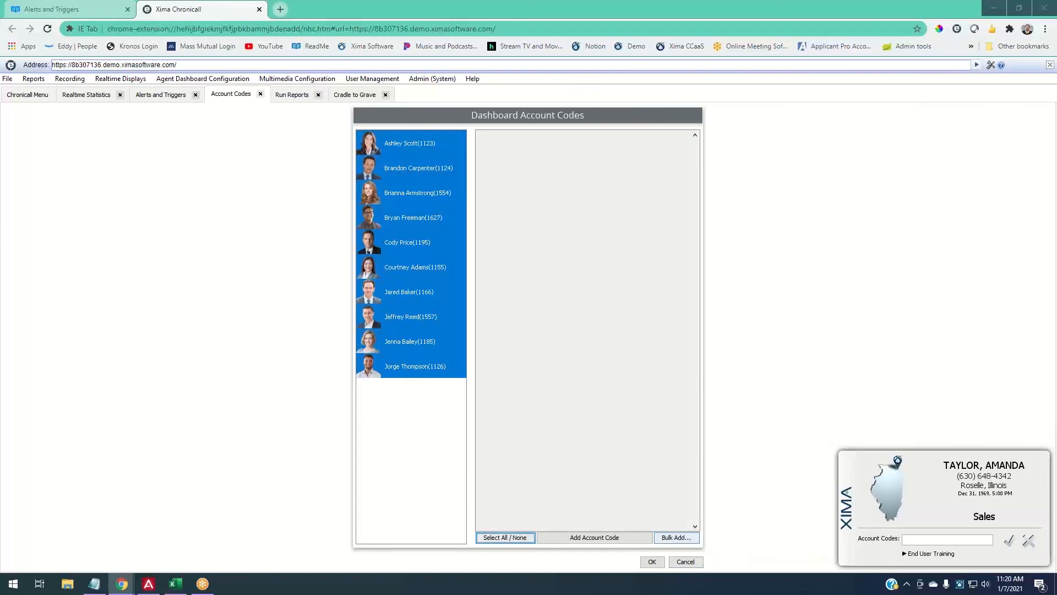
key("alt+Tab")
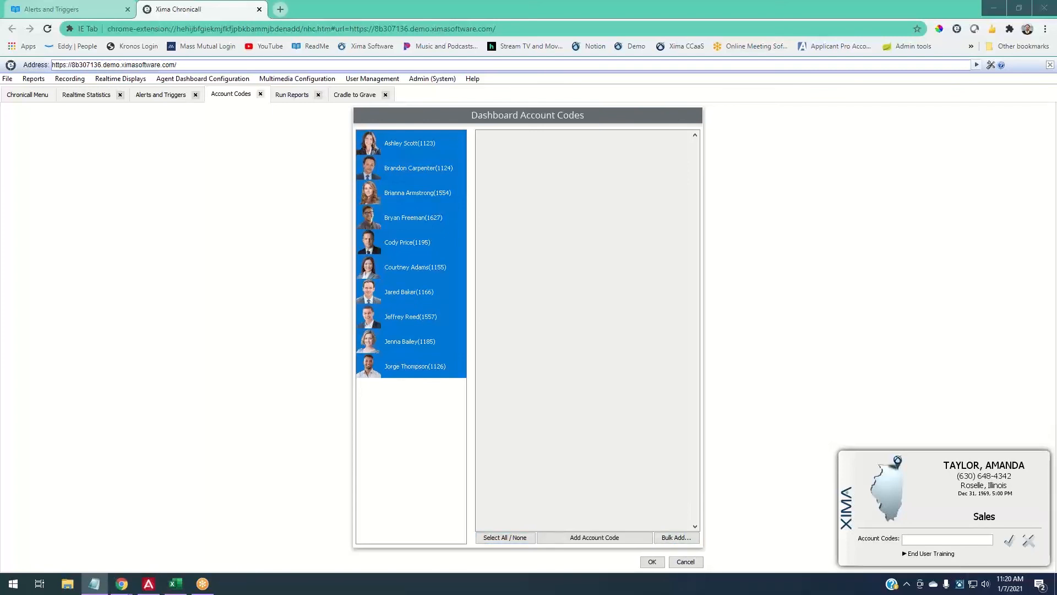
- Add 'Do Not Call' and 'Training Support' lines to the account codes file in Notepad
left_click_drag(1056, 144, 386, 151)
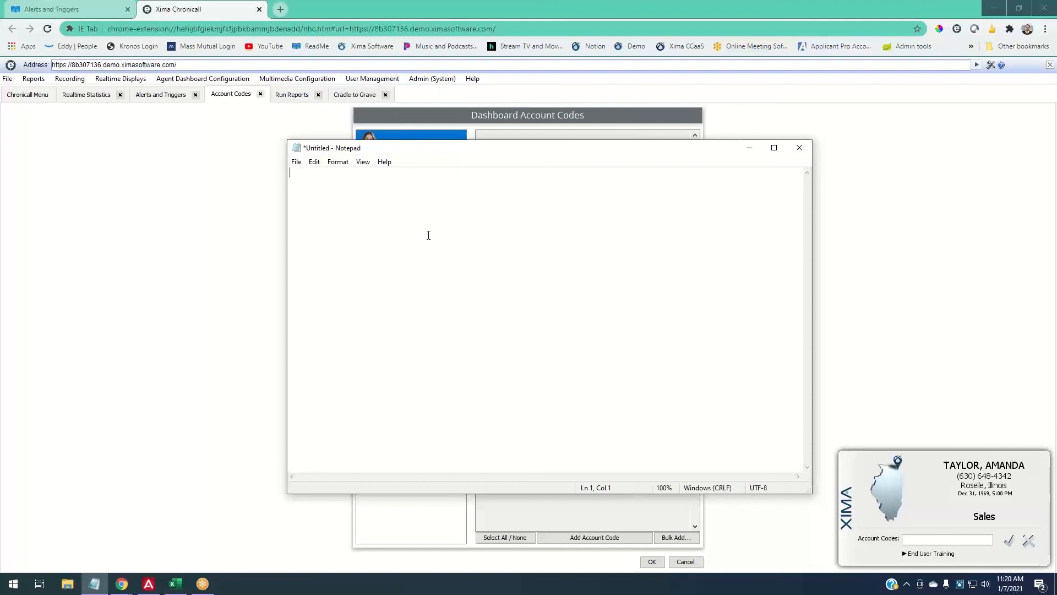
type("Do Not Call")
key("Return")
type("Training Support")
key("BackSpace")
key("BackSpace")
left_click(749, 147)
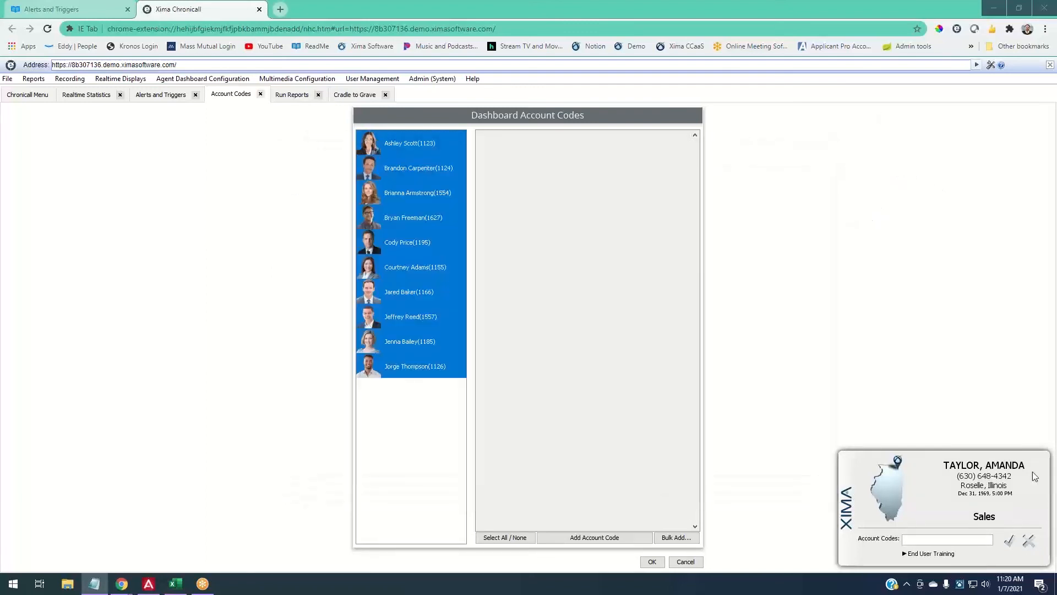
- Bulk-import the Account Codes file from the Desktop into the dashboard account codes
left_click(691, 537)
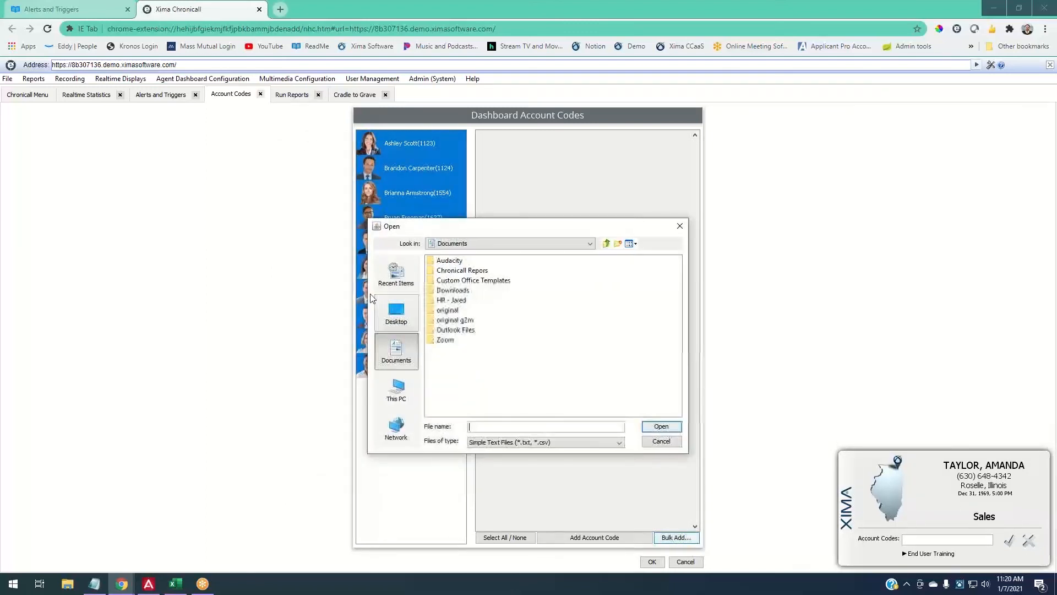
left_click(396, 312)
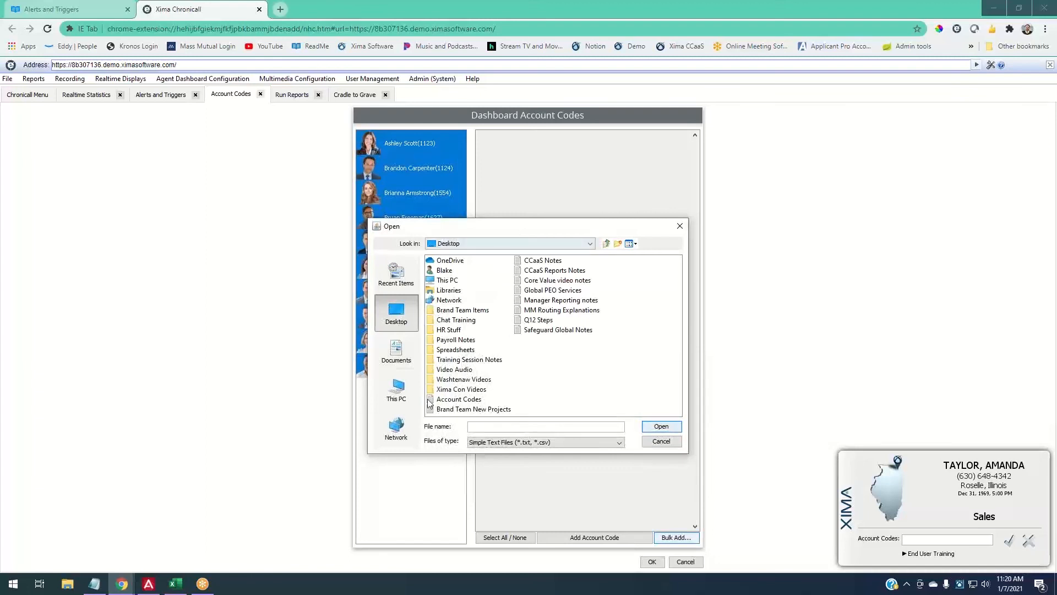
left_click(457, 399)
left_click(674, 427)
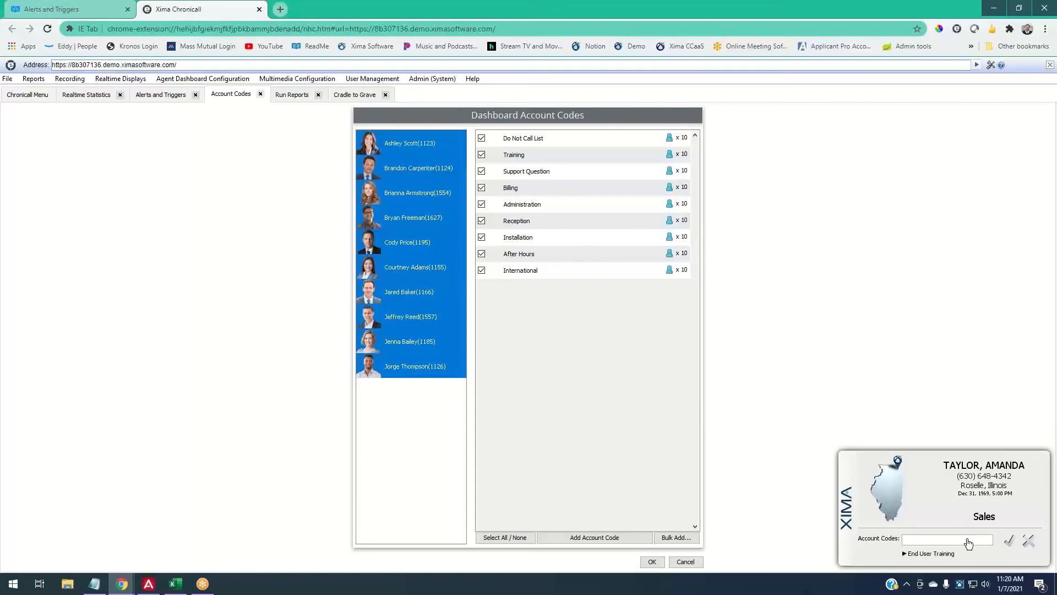
- Tag a call with the Avaya Inc account code, remove it again, and close the account codes setup
left_click(948, 539)
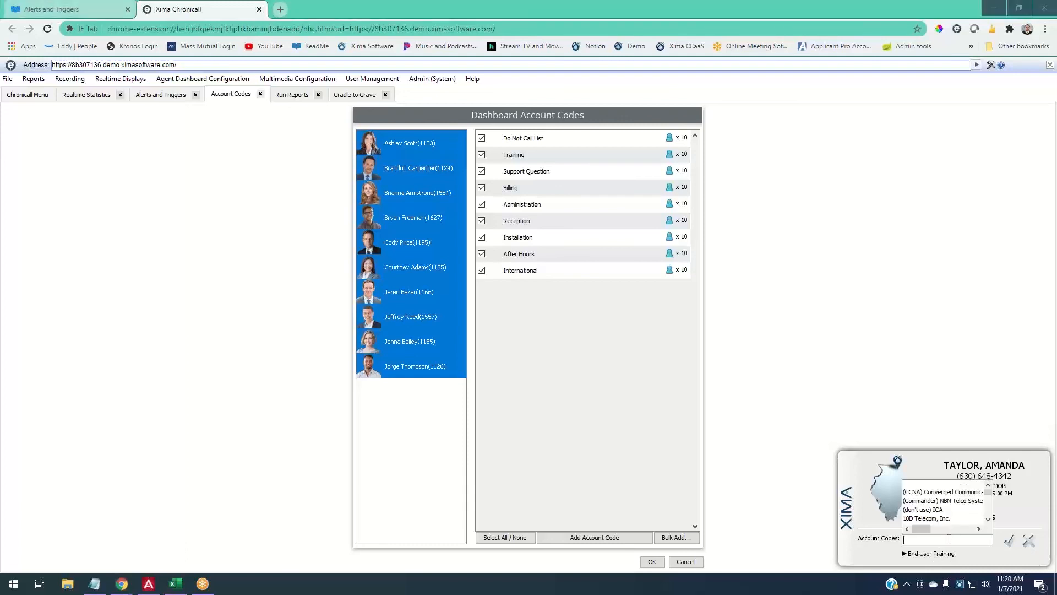
type("avaya")
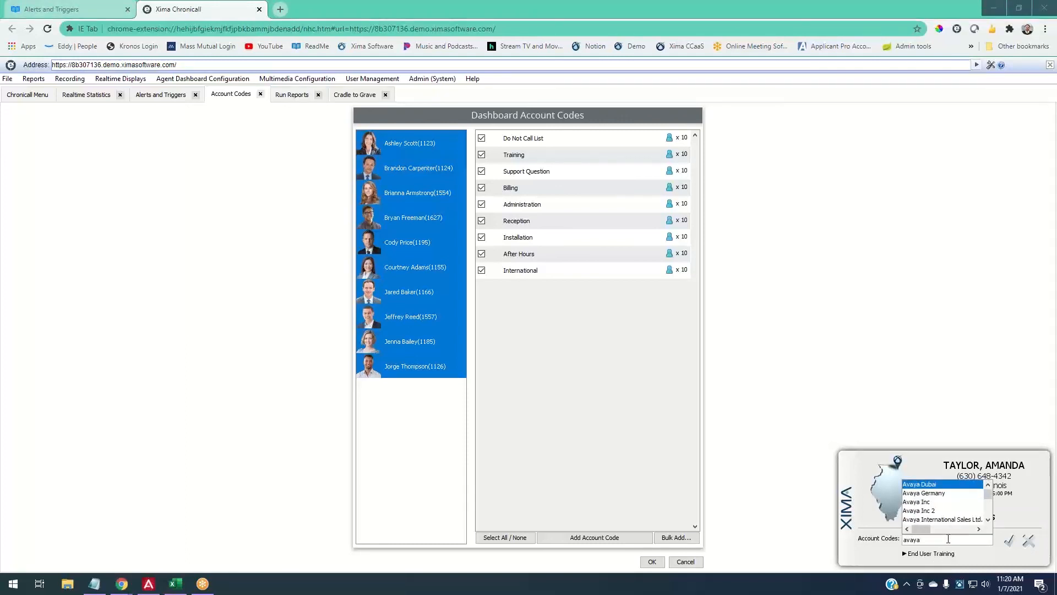
left_click(935, 503)
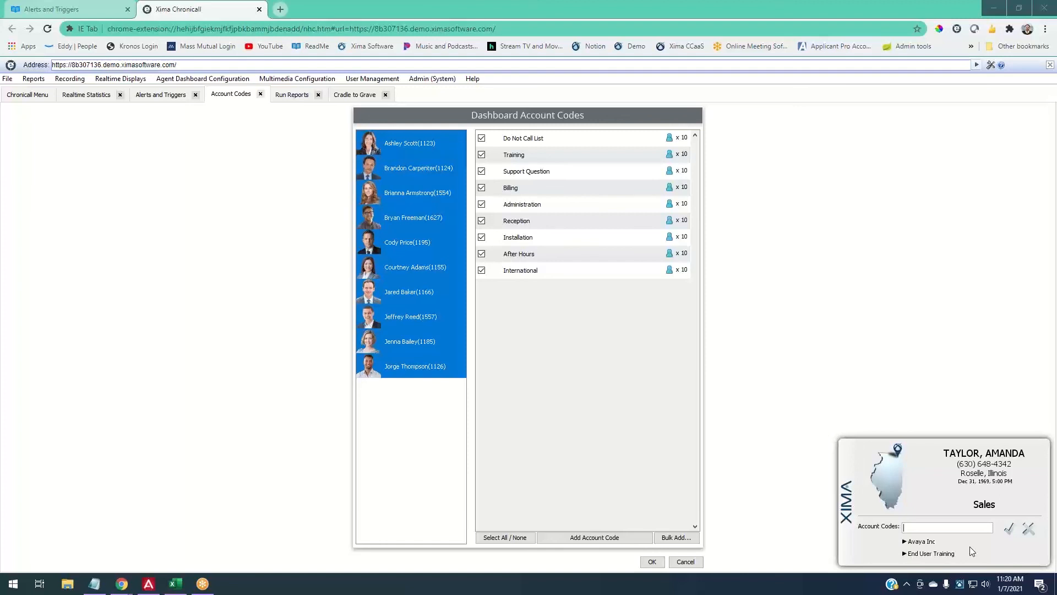
left_click(926, 542)
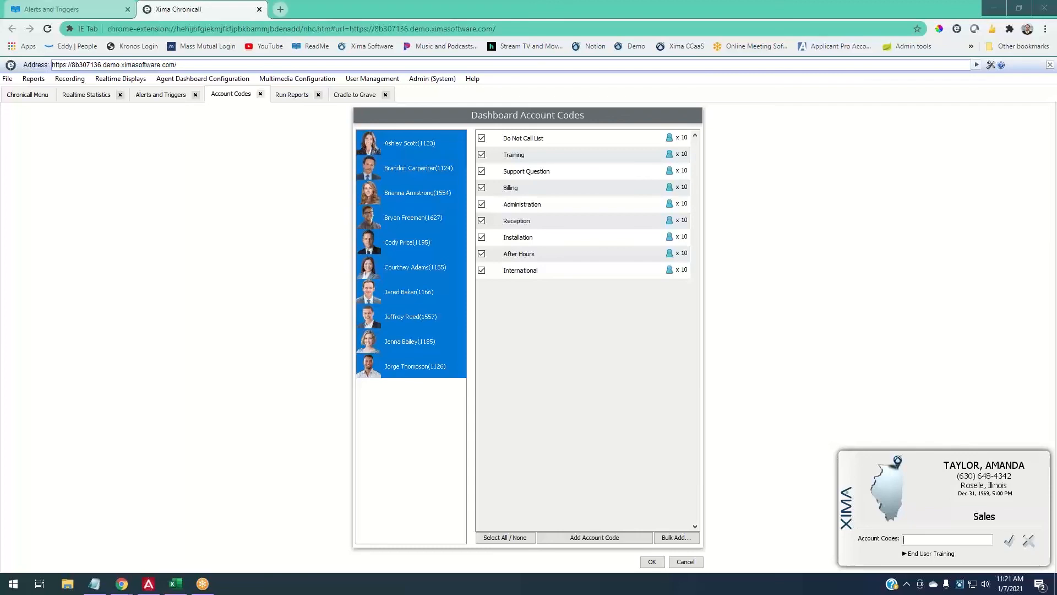
left_click(697, 561)
- Navigate from the Chronicall menu to the Agent Dashboard Configuration page
left_click(28, 95)
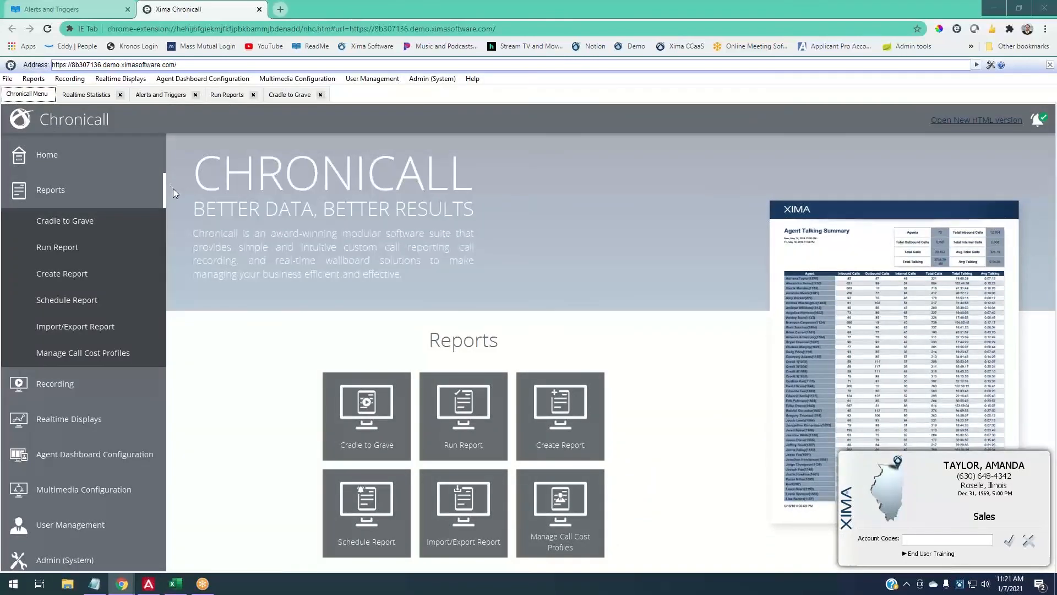
left_click(81, 192)
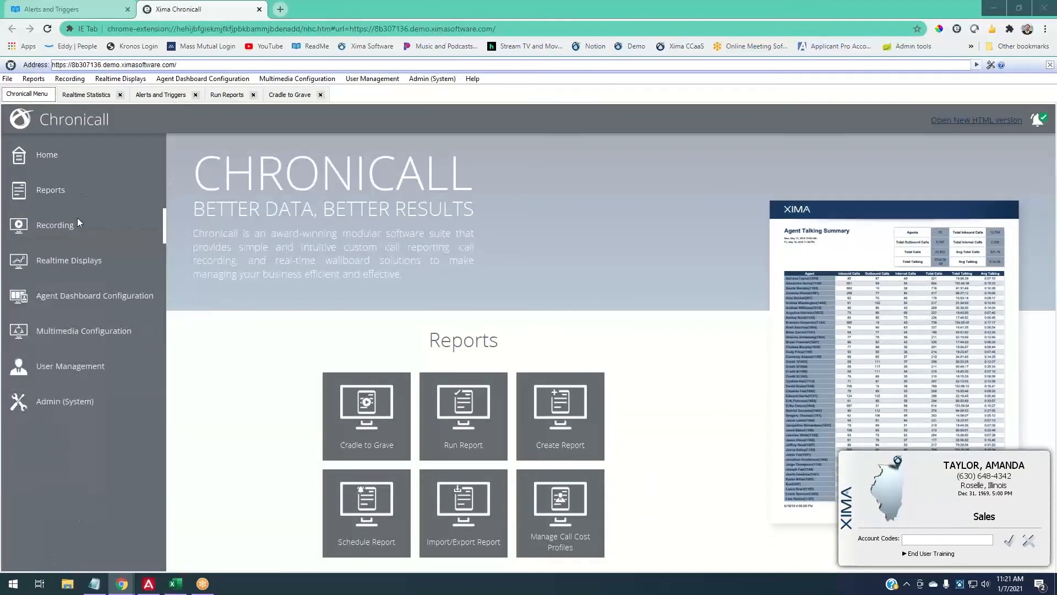
left_click(81, 302)
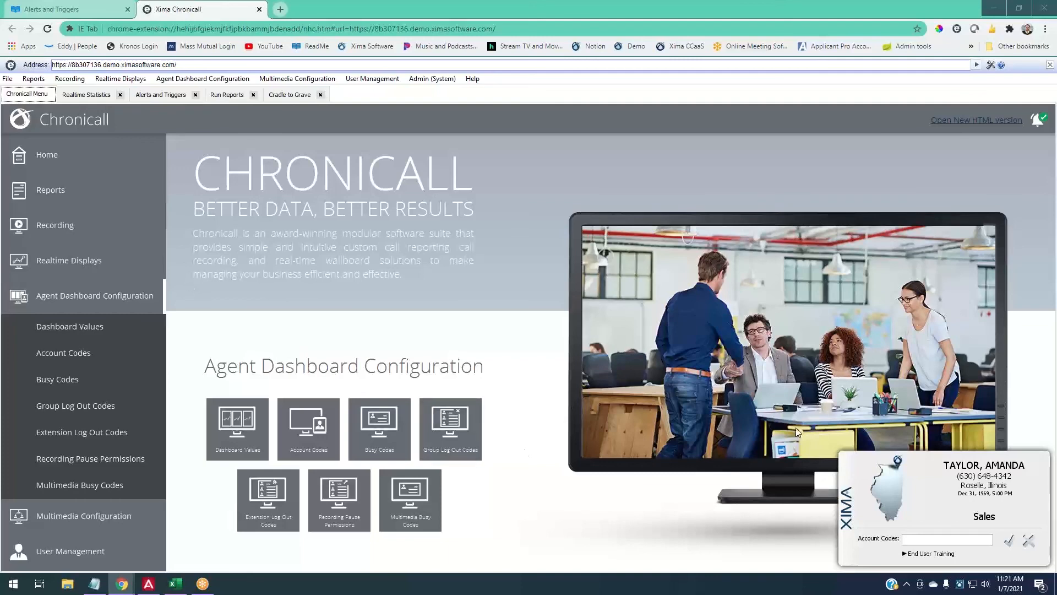
- Trigger a demo DND from the tray icon and give Restroom / Bathroom Break as the reason
left_click(1031, 555)
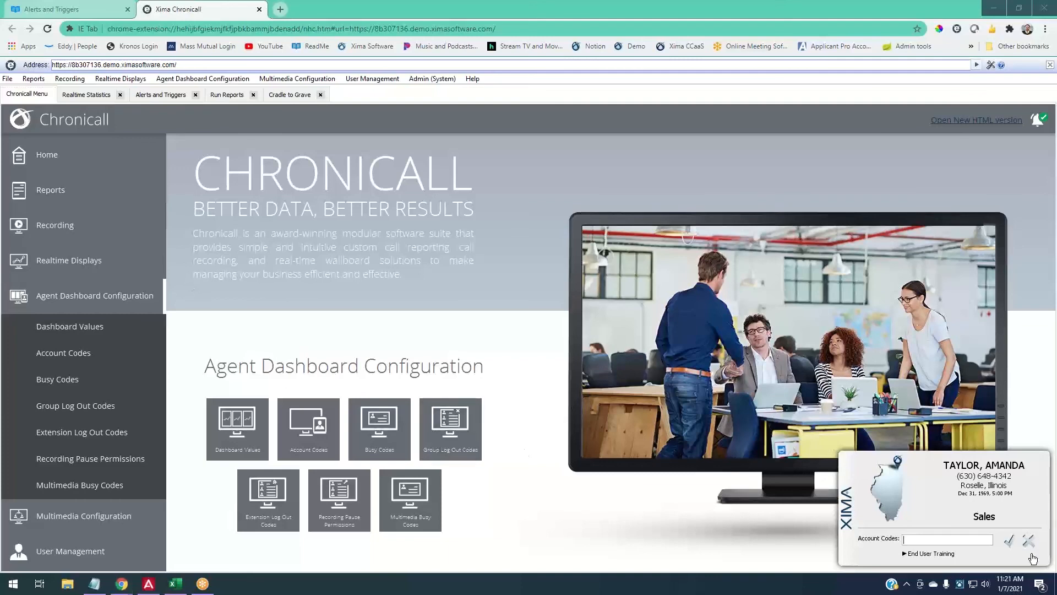
right_click(961, 586)
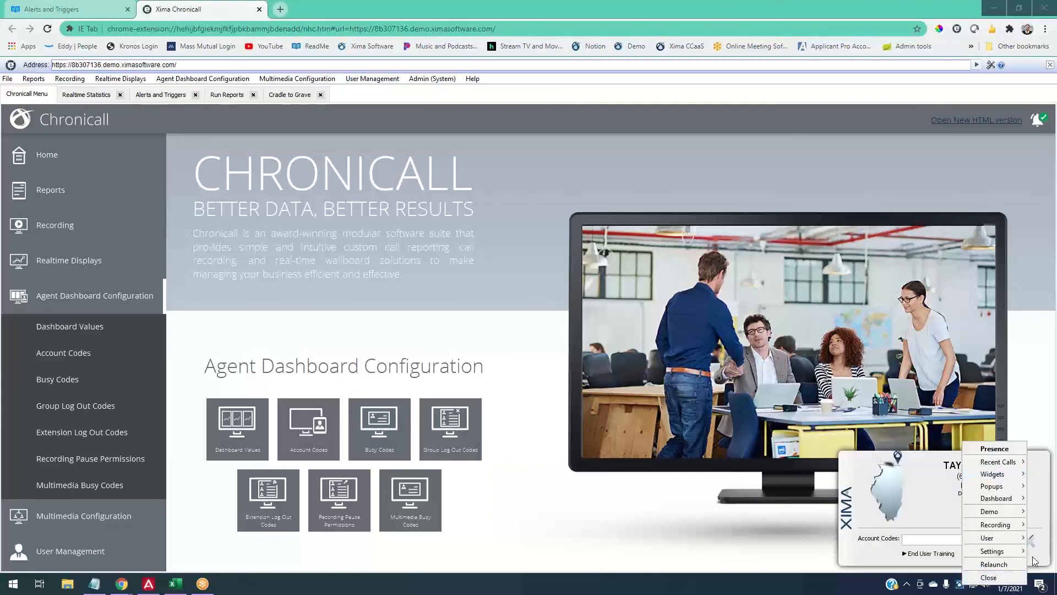
left_click(988, 577)
right_click(957, 583)
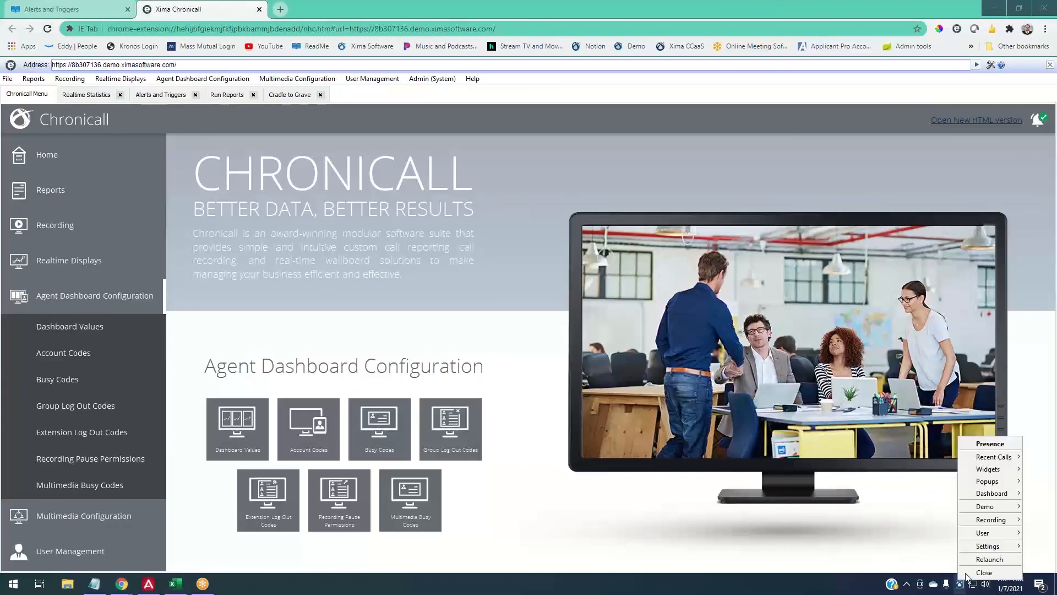
mouse_move(983, 511)
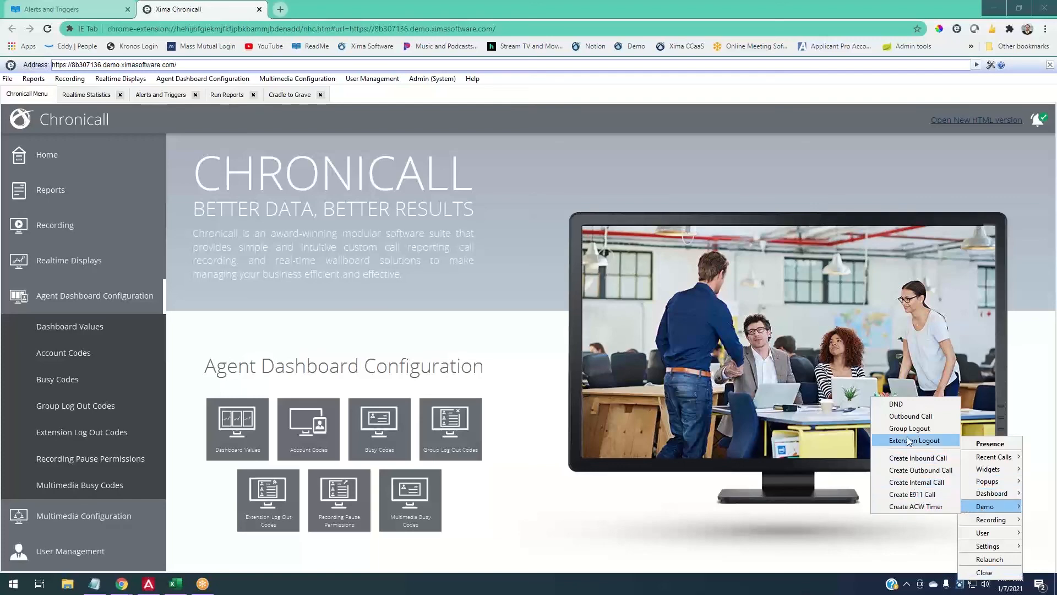
left_click(896, 404)
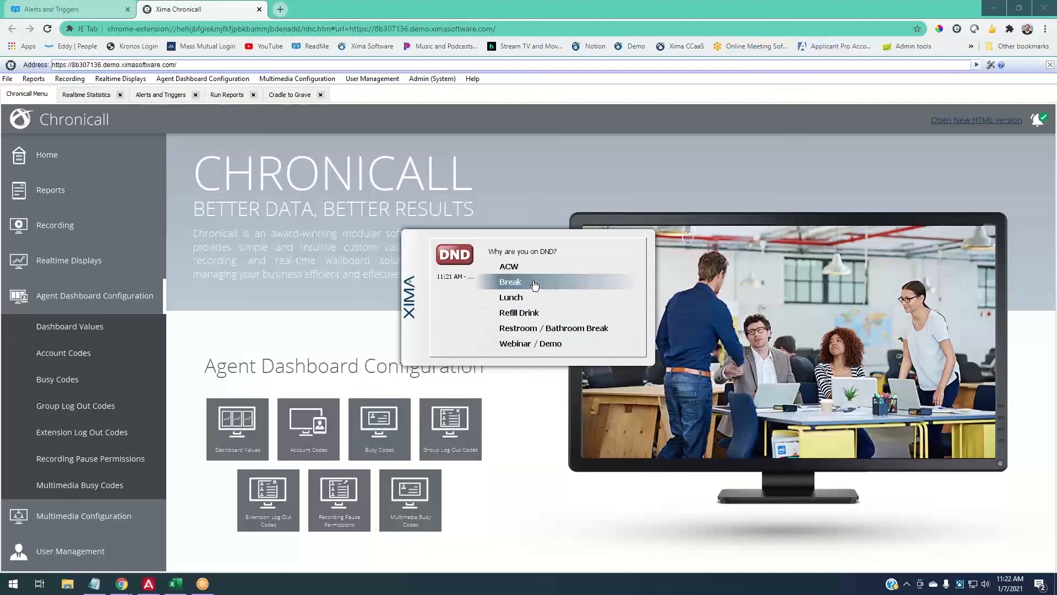
left_click(543, 328)
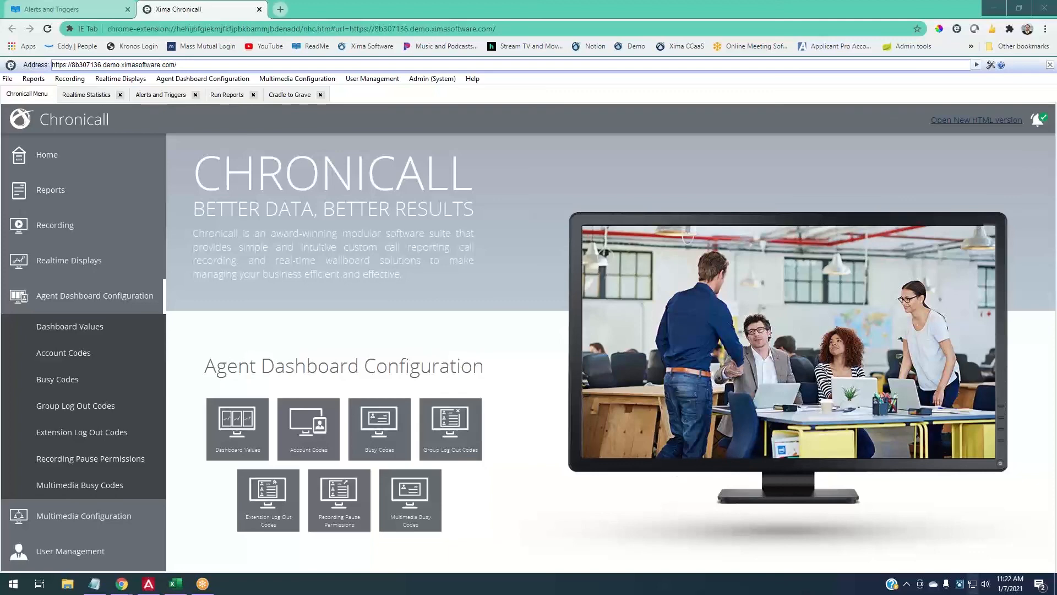
- Open the agent presence list from the tray icon, then return to the reports page search field
right_click(962, 588)
mouse_move(986, 518)
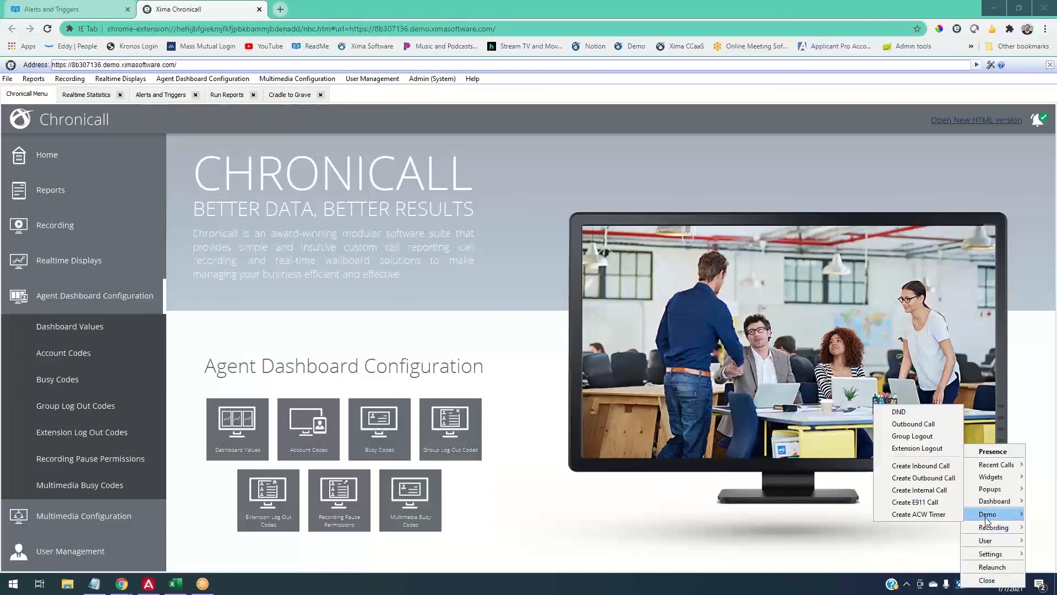
left_click(993, 451)
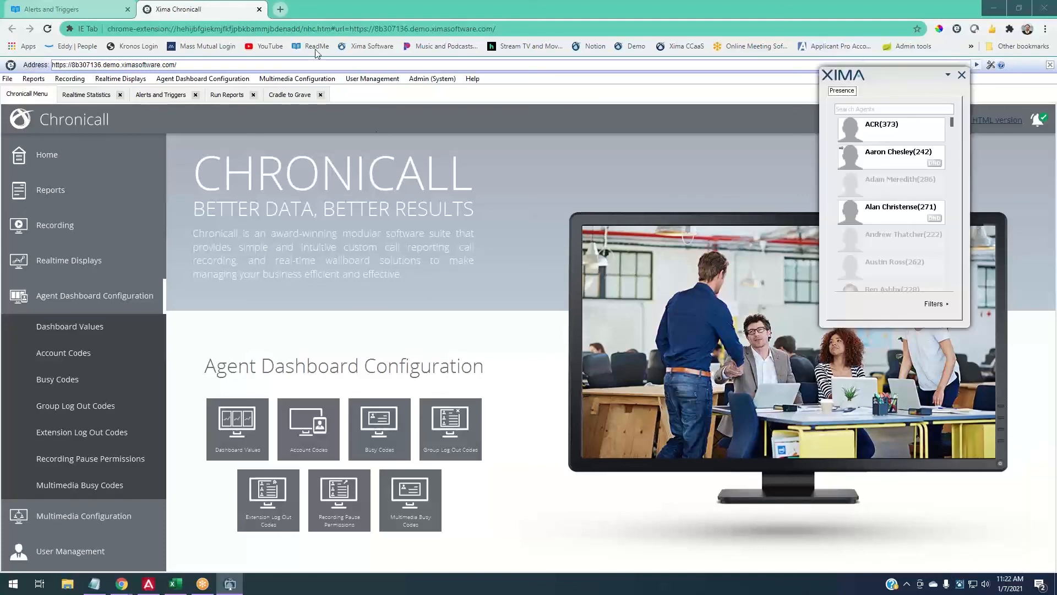
left_click(244, 98)
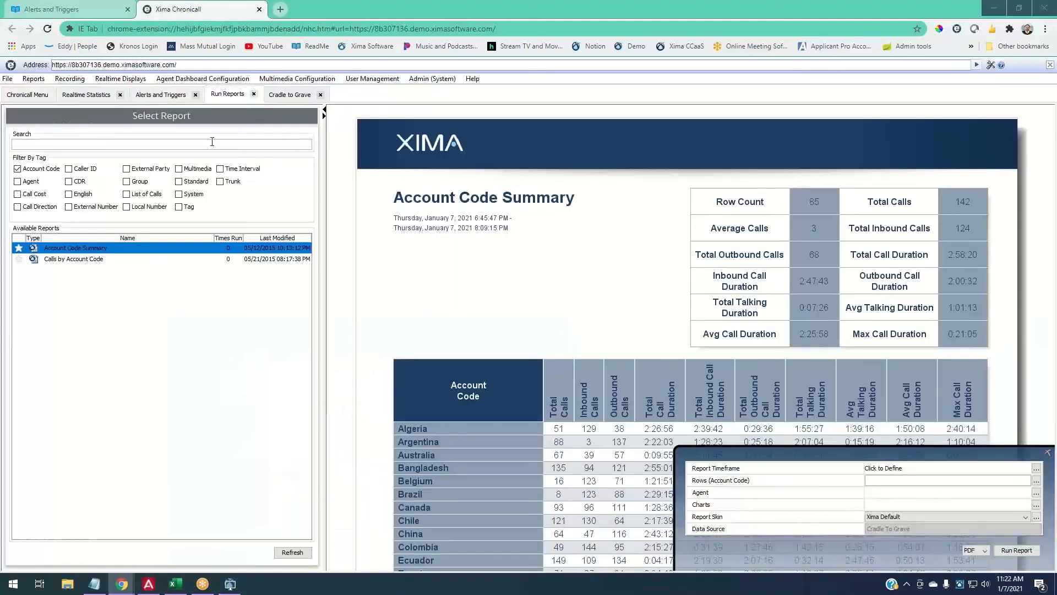
left_click(212, 142)
- Scroll through the agents' DND and NR presence states and reasons, then hide the presence list
left_click(230, 584)
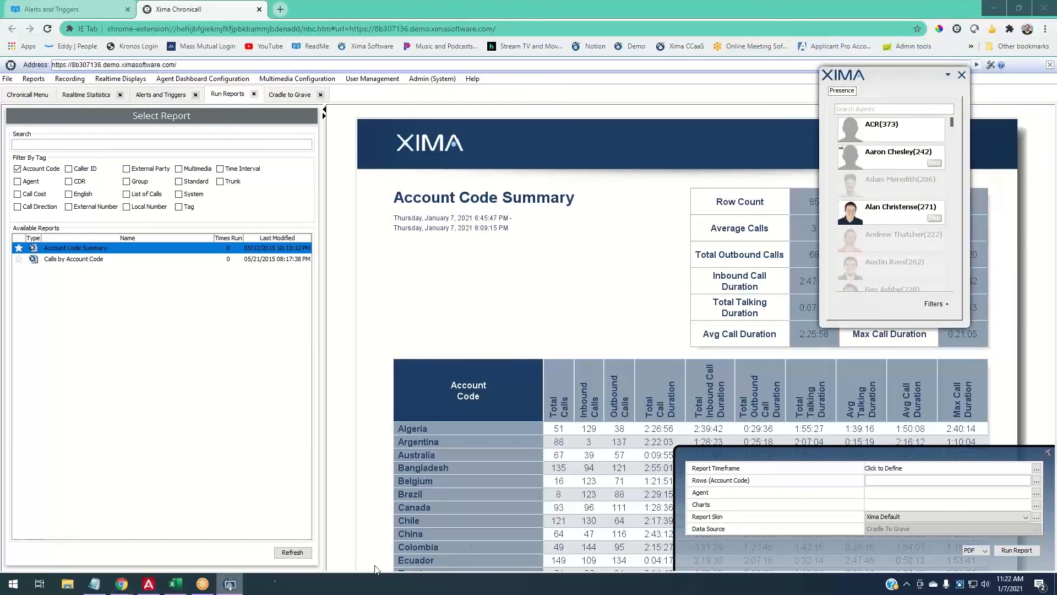
scroll(913, 174, "down", 3)
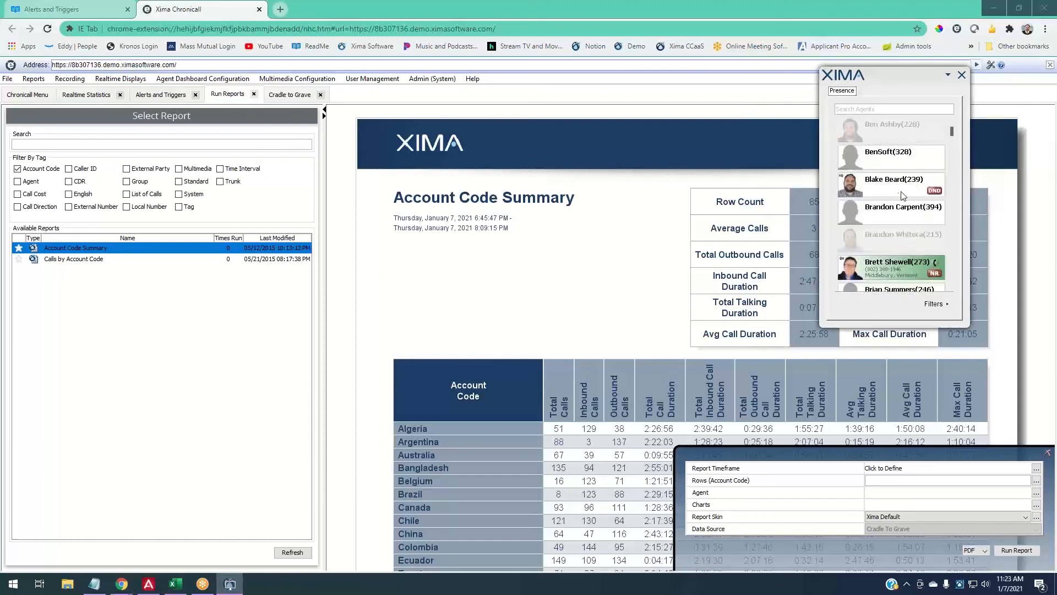
scroll(933, 193, "down", 2)
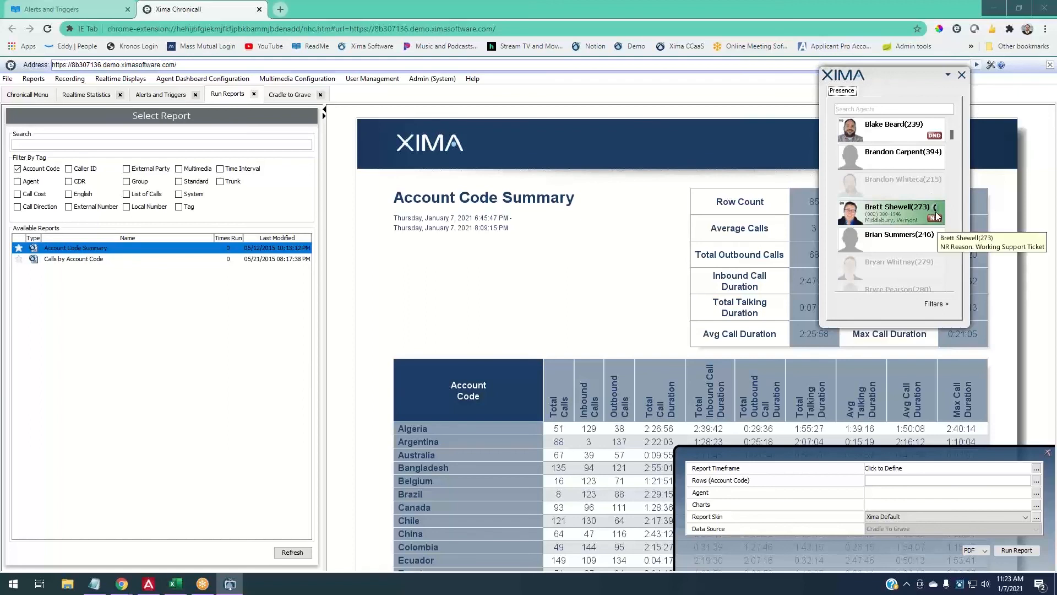
scroll(939, 218, "down", 6)
scroll(939, 165, "up", 3)
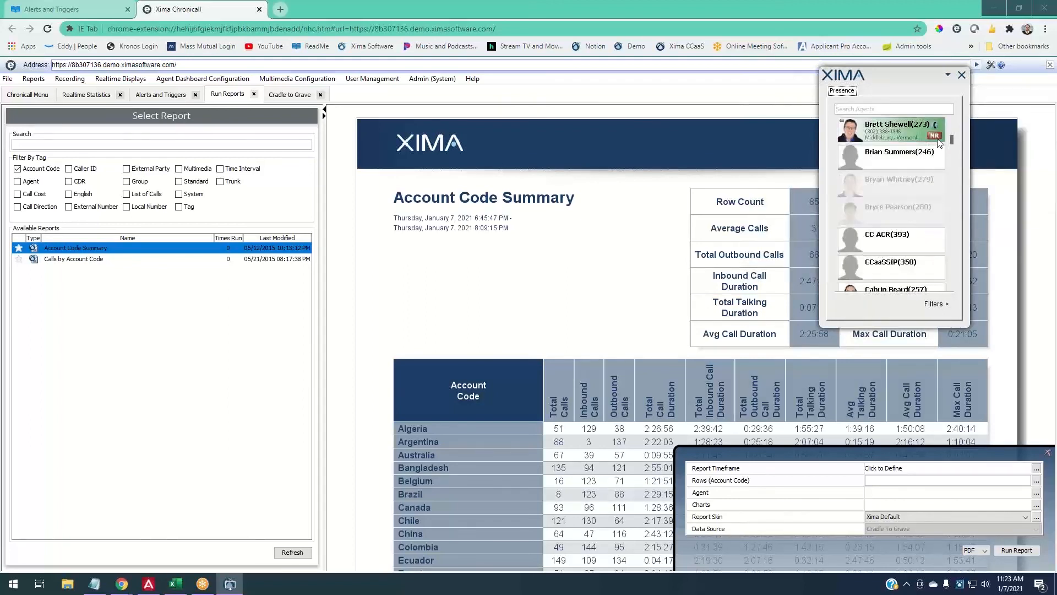
mouse_move(939, 142)
scroll(930, 168, "down", 5)
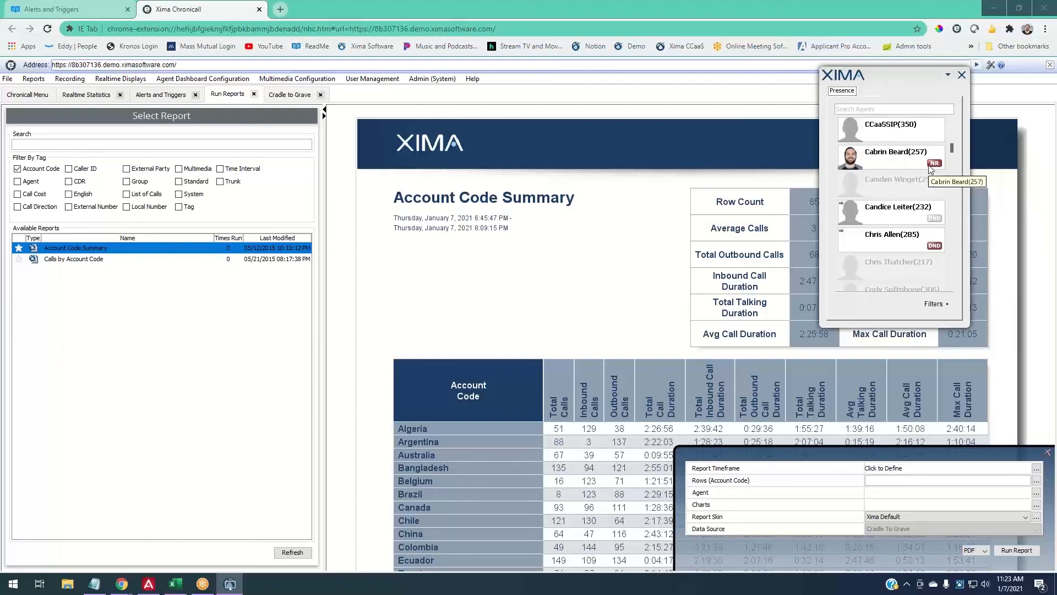
scroll(927, 168, "down", 1)
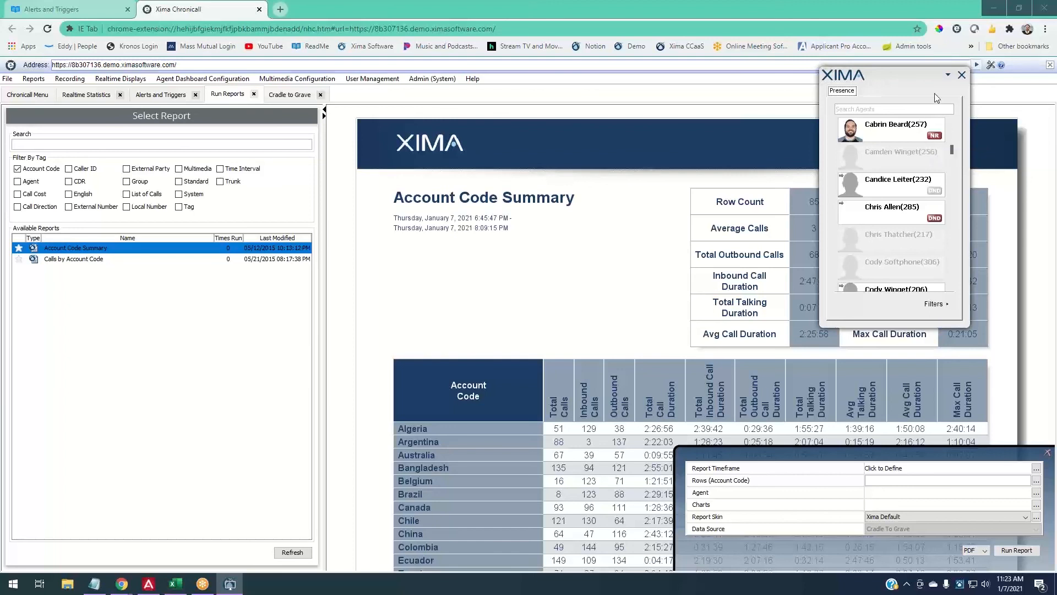
left_click(948, 76)
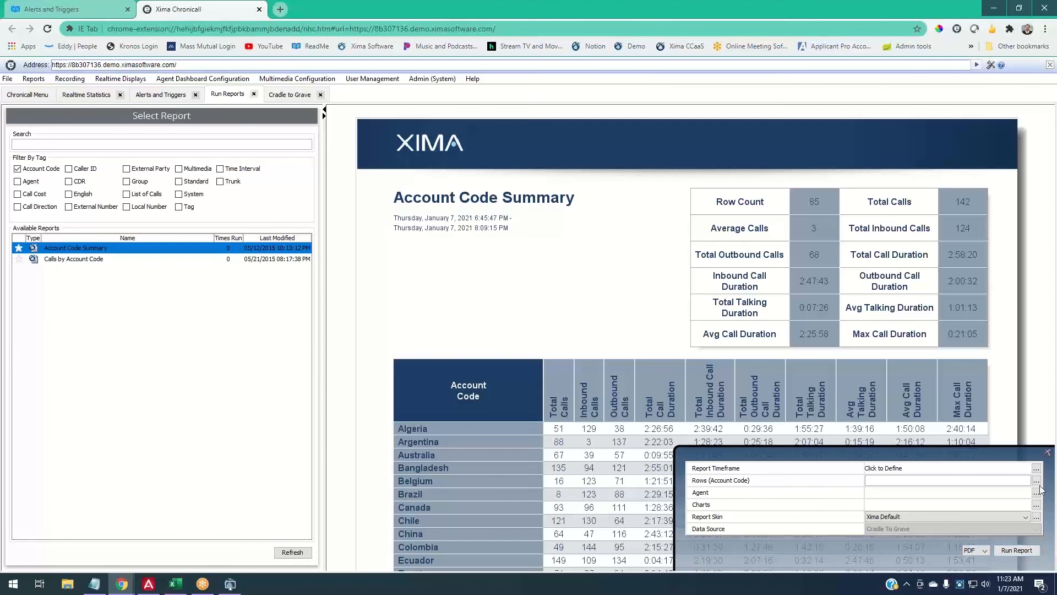
- Trigger a demo CUSTOMER SERVICE group logout with reason Team Training, then return to the Chronicall menu
right_click(960, 585)
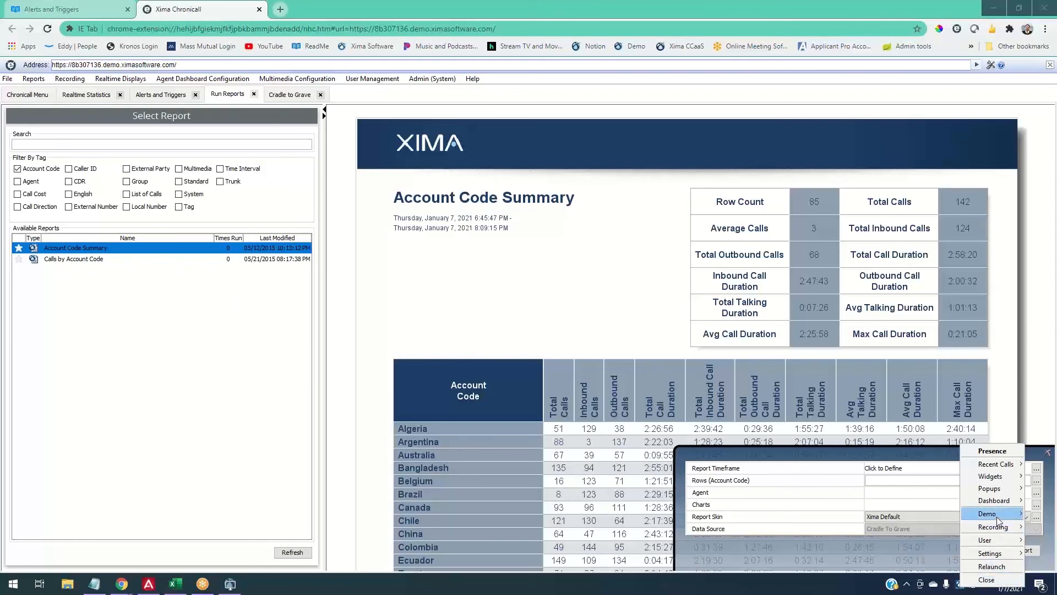
mouse_move(994, 527)
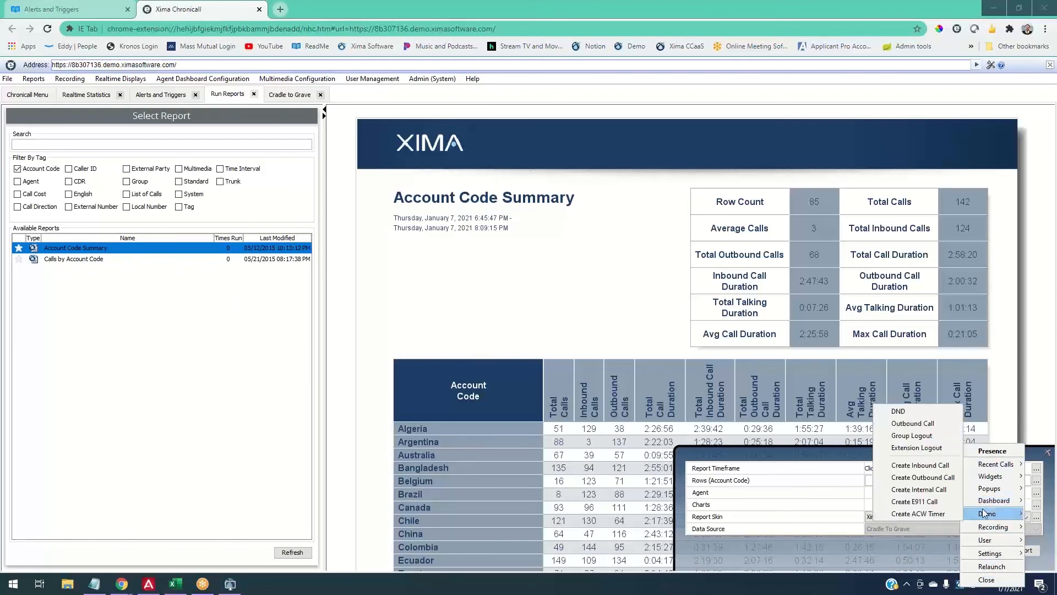
left_click(912, 435)
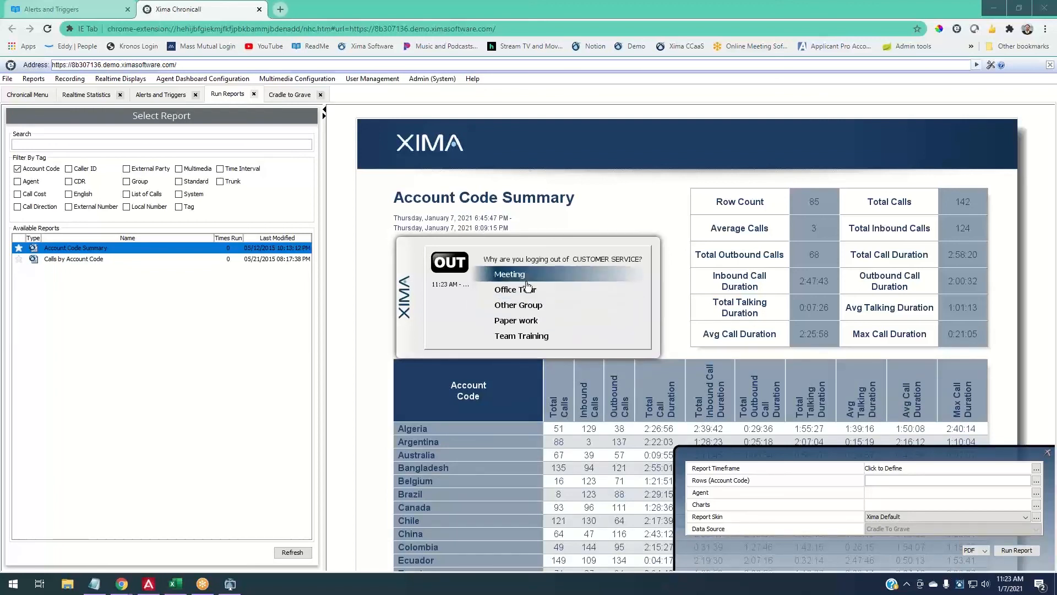
left_click(537, 335)
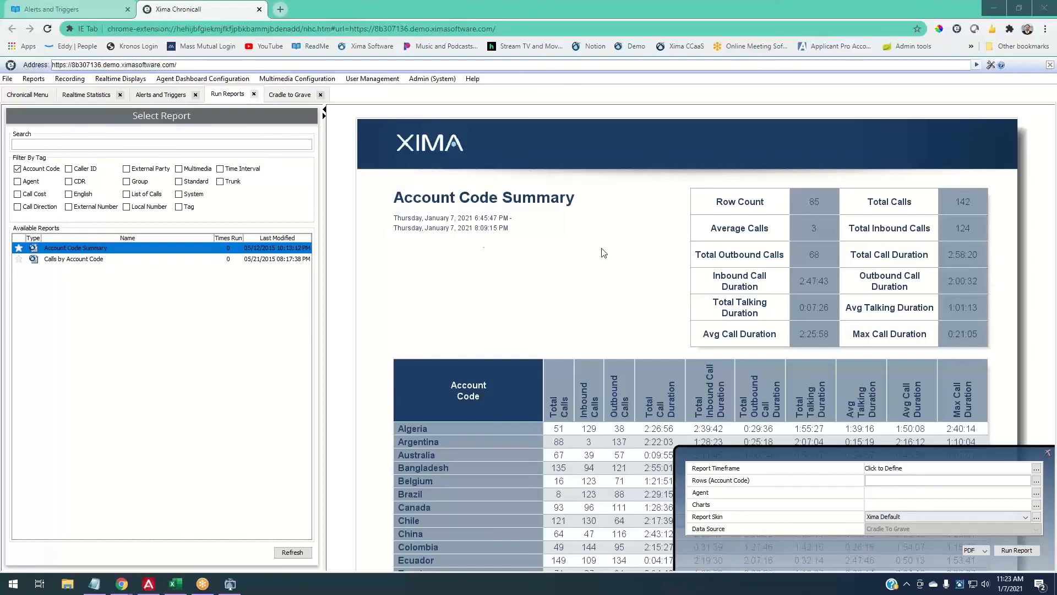
left_click(34, 94)
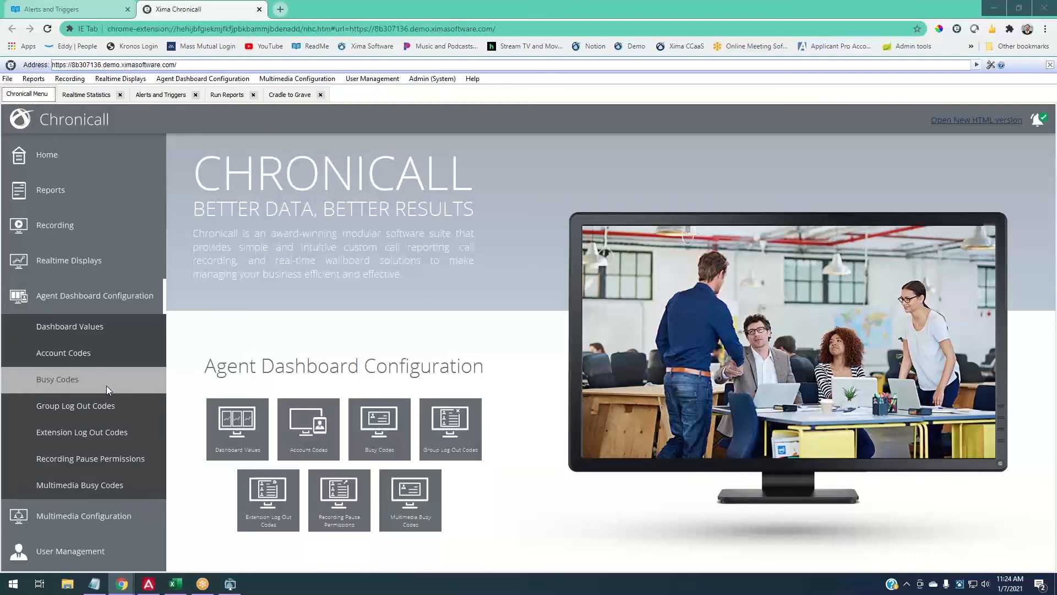
- Create busy reason codes Bathroom, Lunch and Team Meeting
left_click(47, 380)
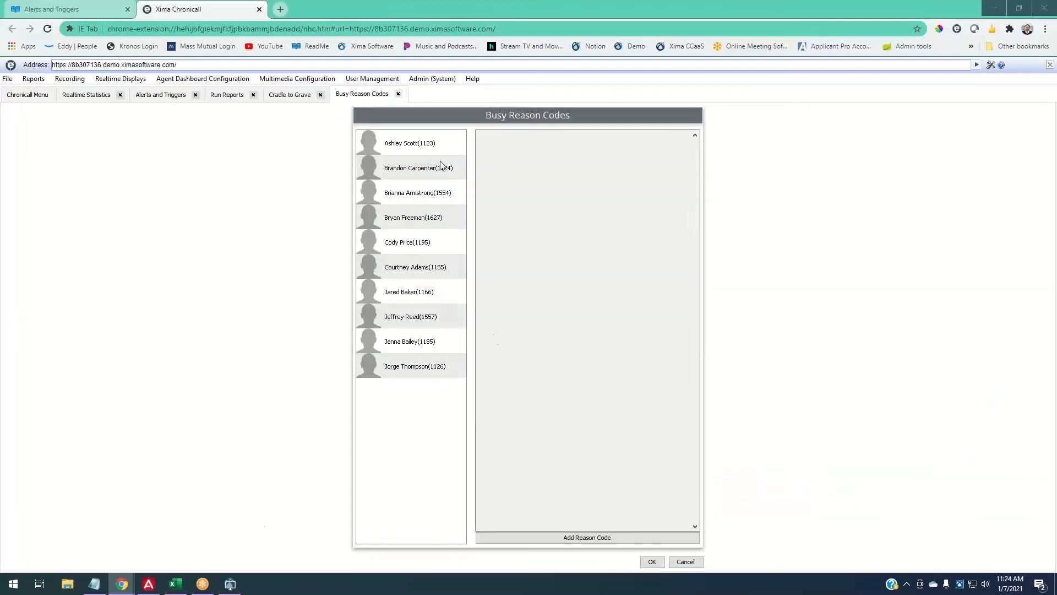
left_click(578, 541)
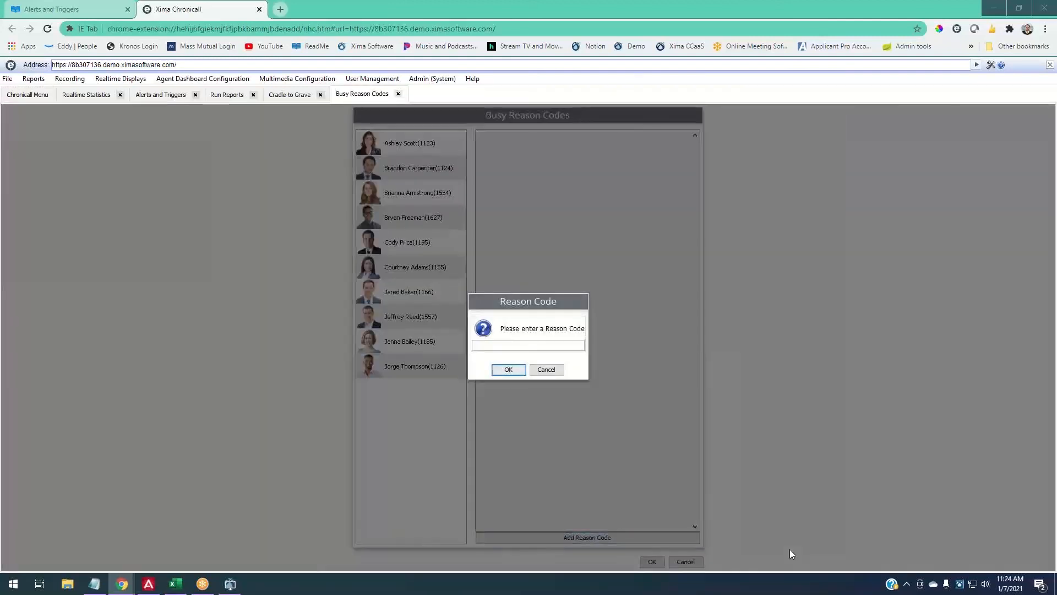
type("Bathroom")
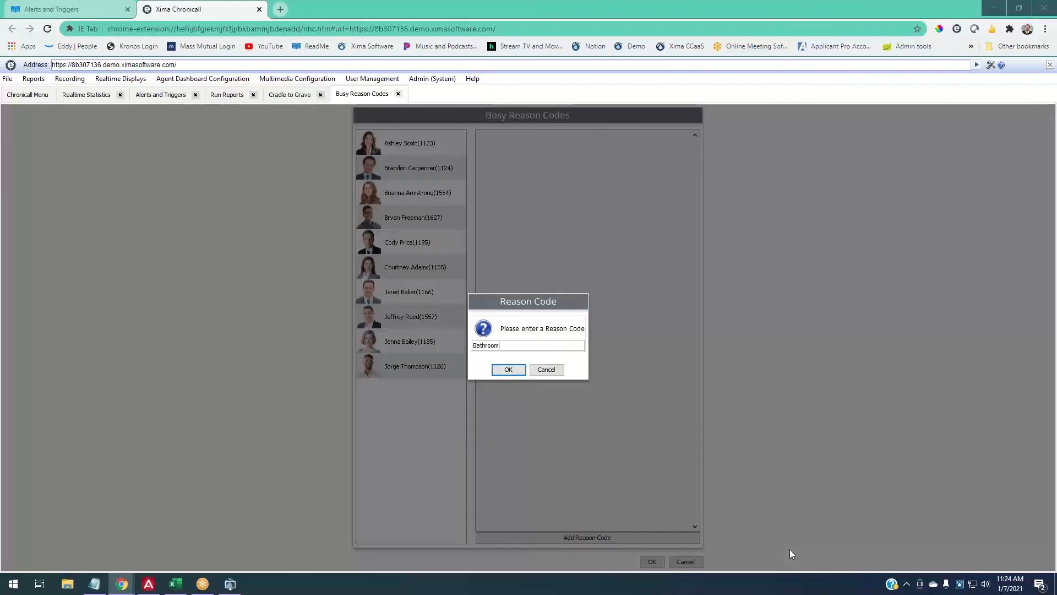
left_click(509, 368)
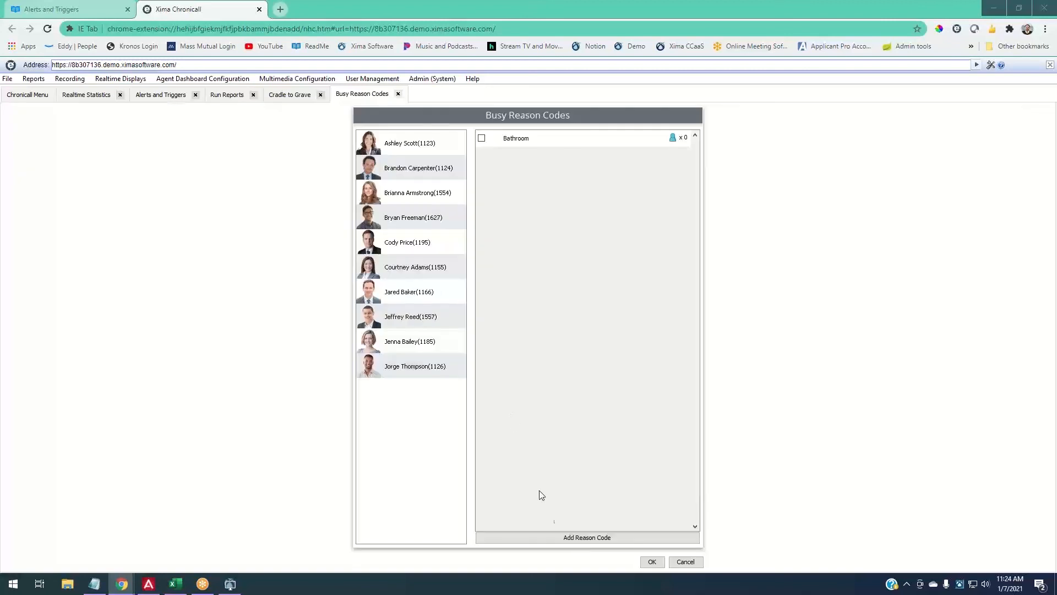
left_click(596, 537)
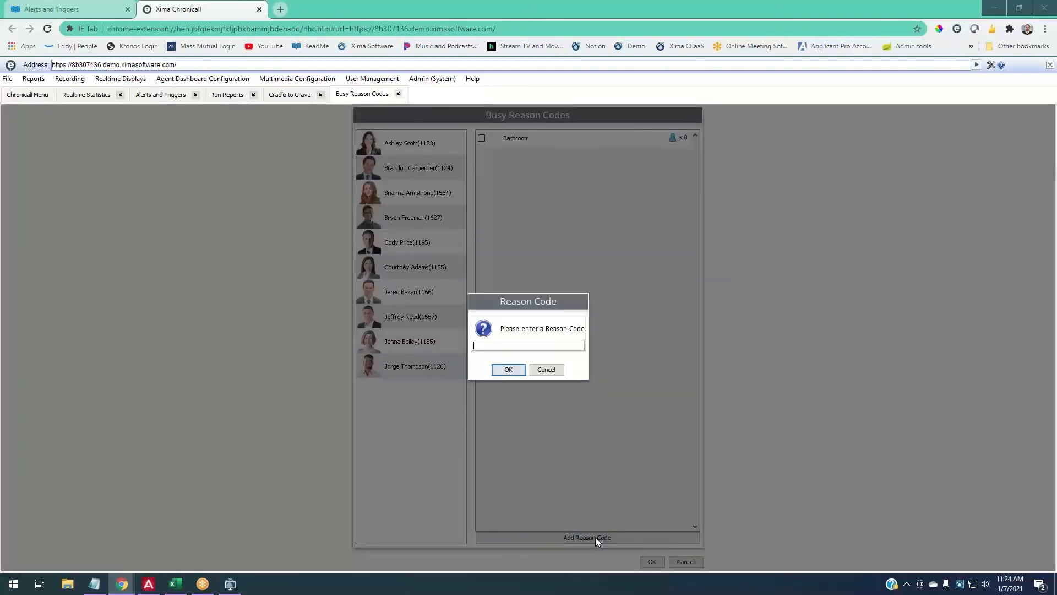
type("Lunch")
key("Return")
left_click(587, 536)
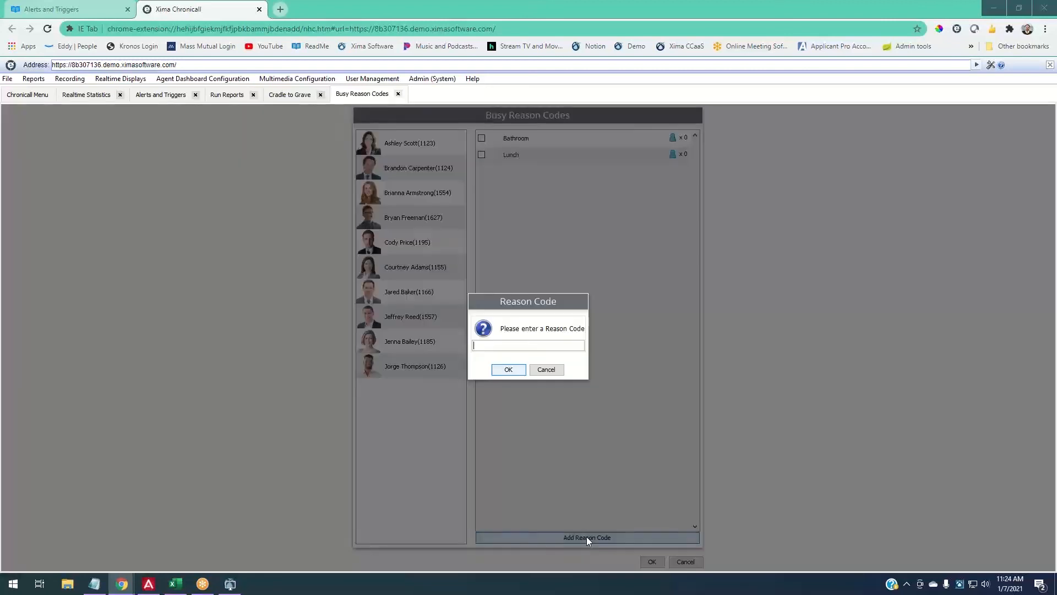
type("Team Meeting")
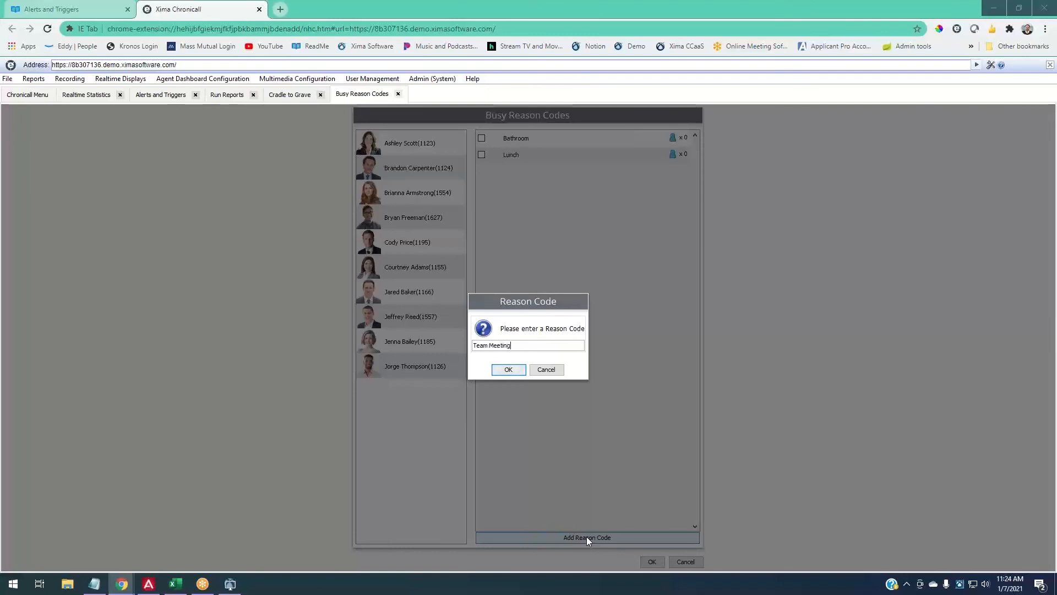
key("Return")
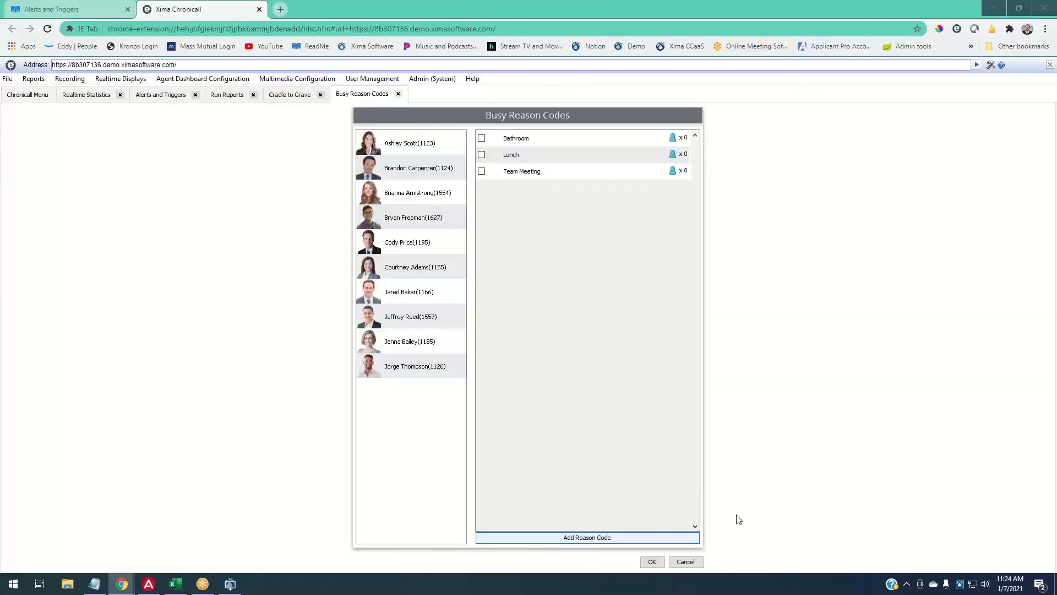
- Assign Bathroom, Lunch and Team Meeting to all ten agents and return to the Chronicall menu
left_click(451, 139)
left_click(407, 362, "shift")
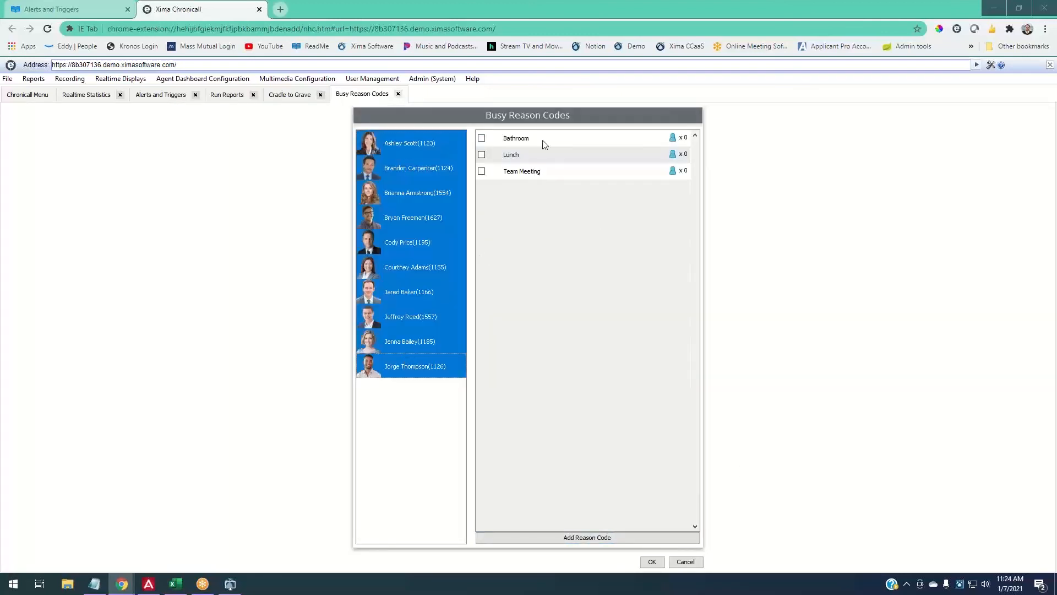
left_click(482, 138)
left_click(481, 154)
left_click(482, 172)
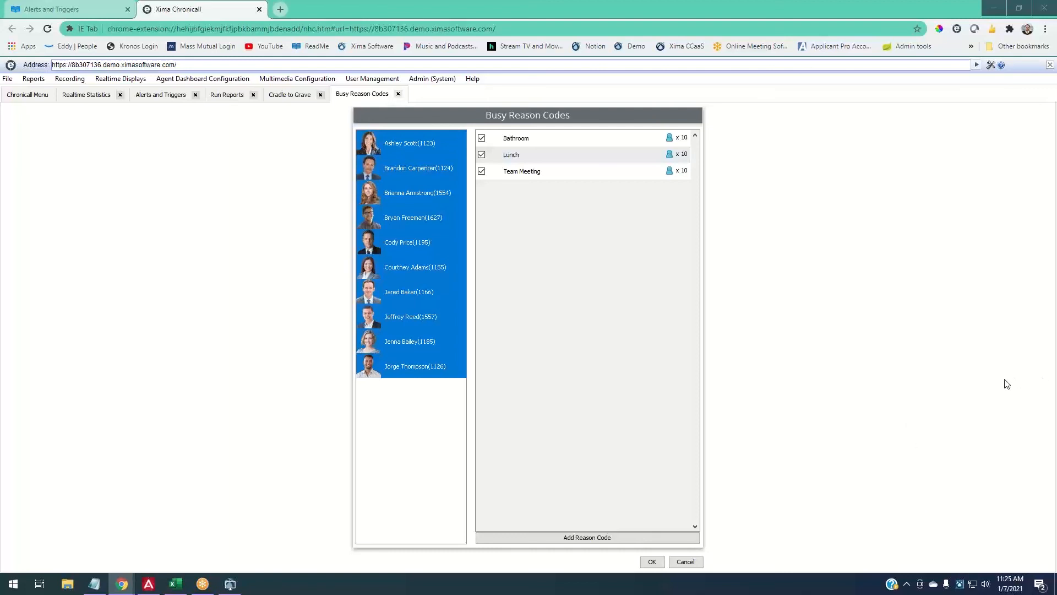
left_click(25, 97)
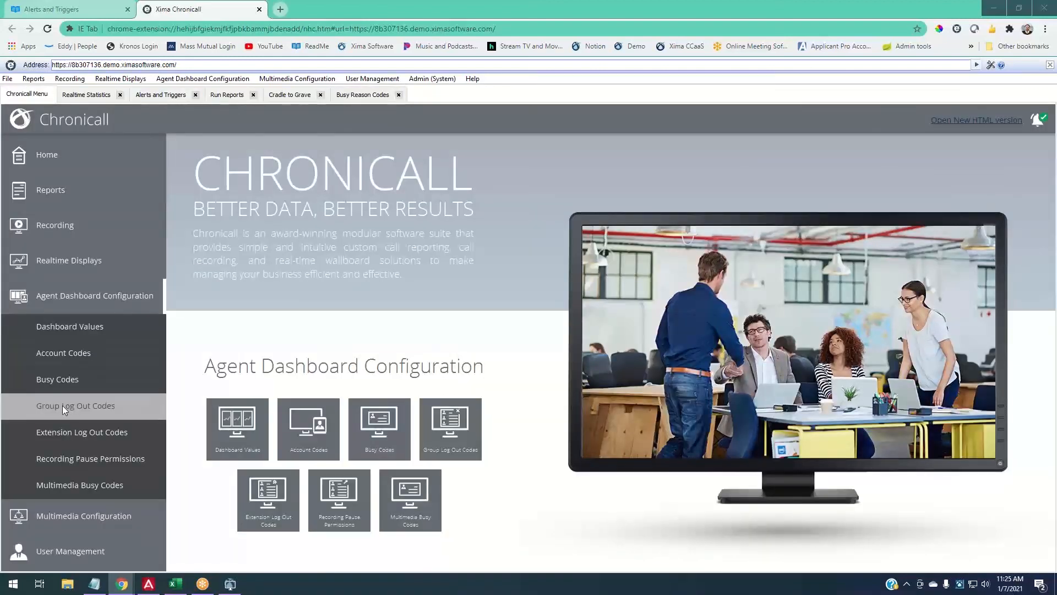
- Add a Team Meeting group log-out code, enable it for all ten agents, and confirm with OK
left_click(103, 408)
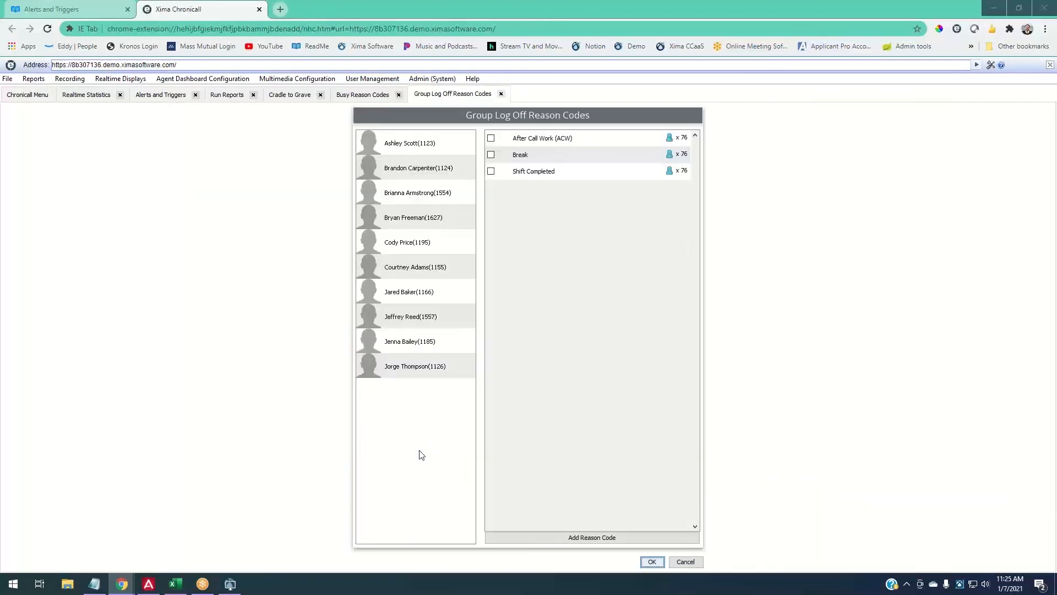
left_click(573, 539)
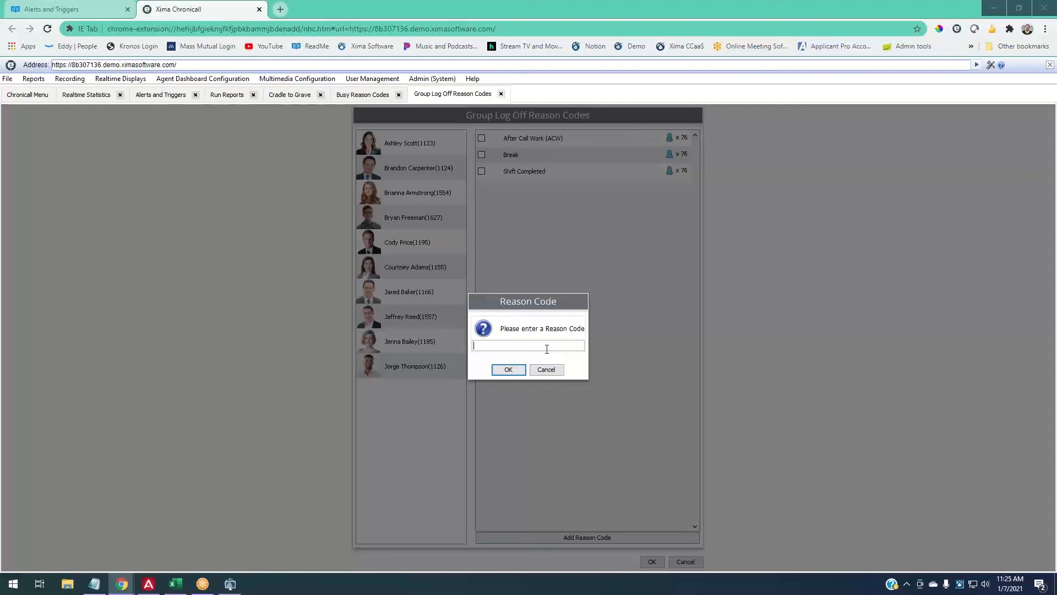
type("Team Meeting")
key("Return")
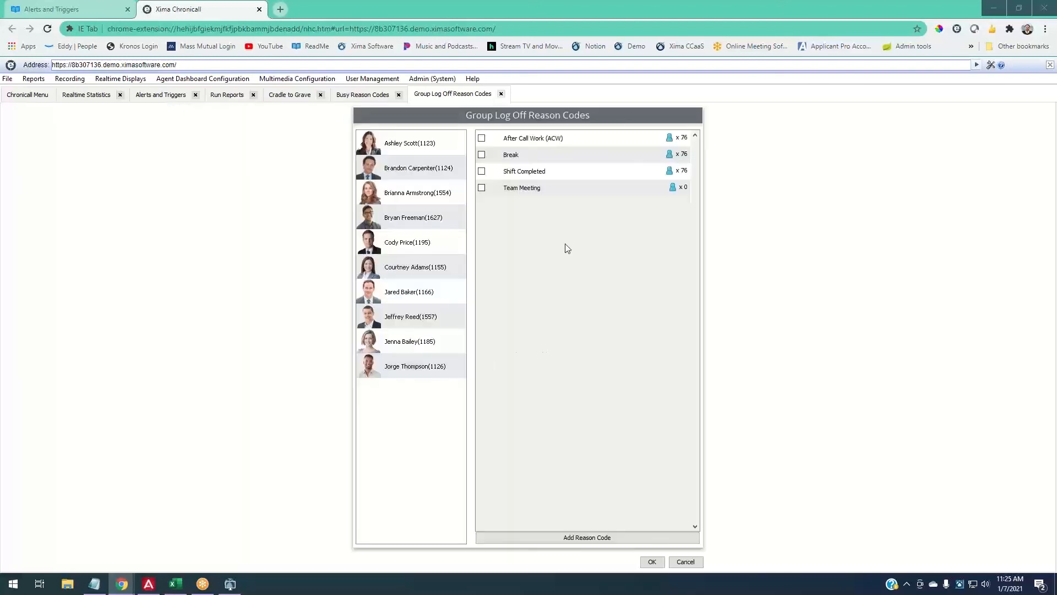
left_click(442, 148)
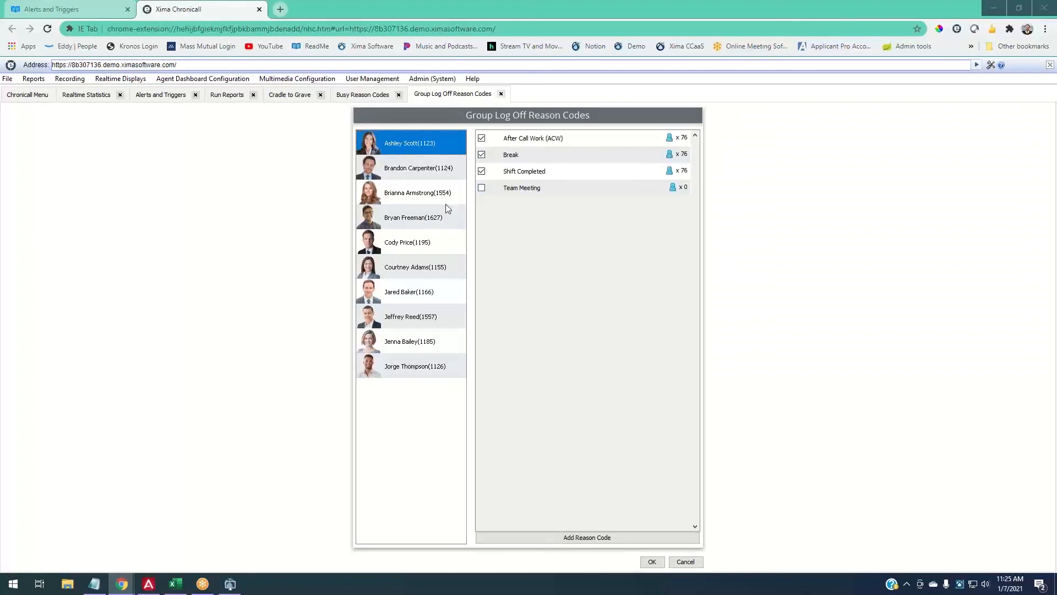
left_click(440, 366, "shift")
left_click(481, 189)
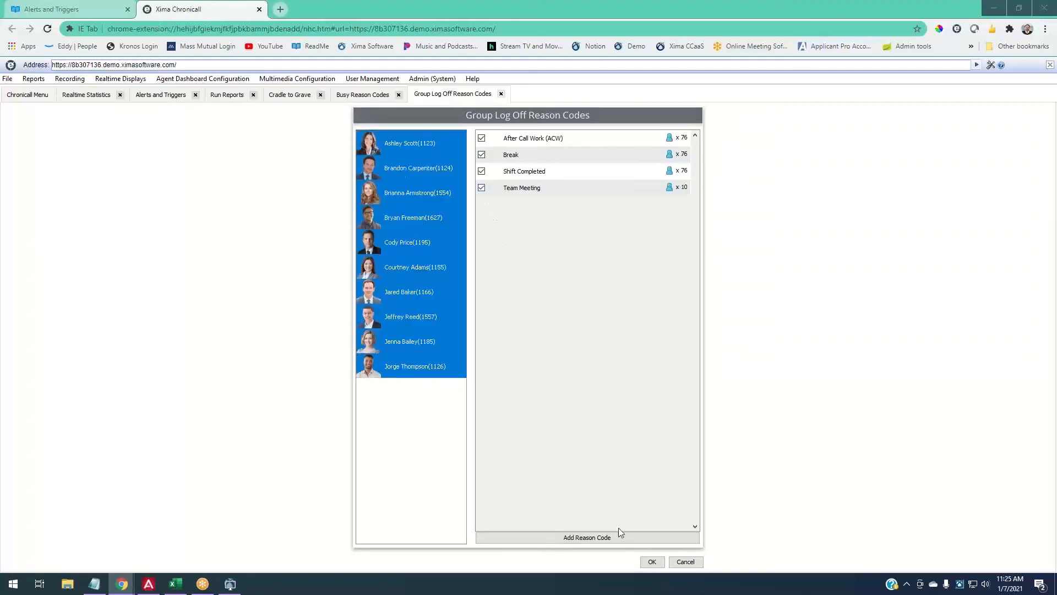
left_click(652, 561)
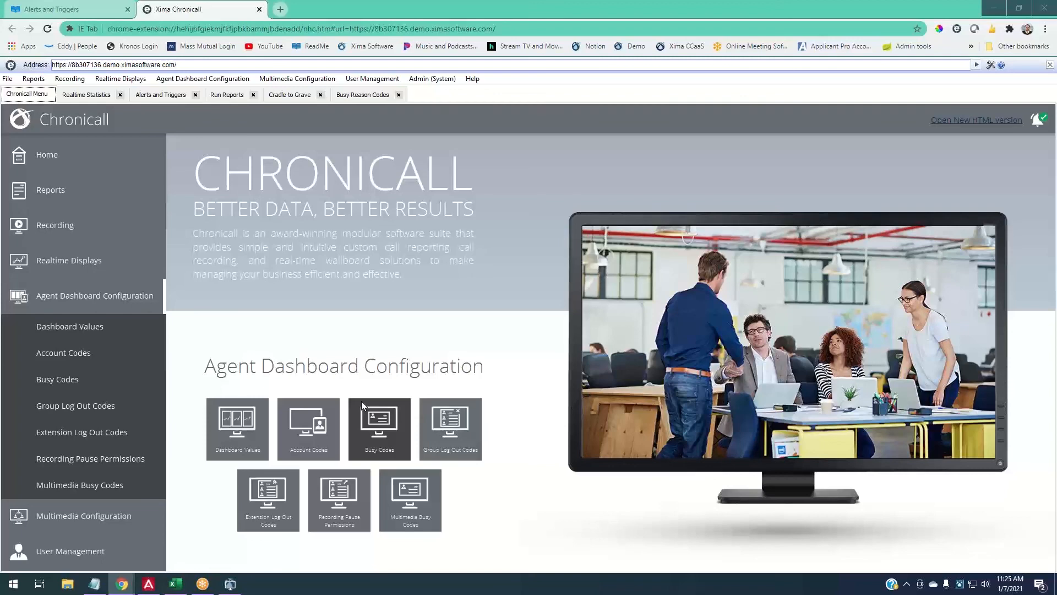
right_click(959, 587)
mouse_move(998, 519)
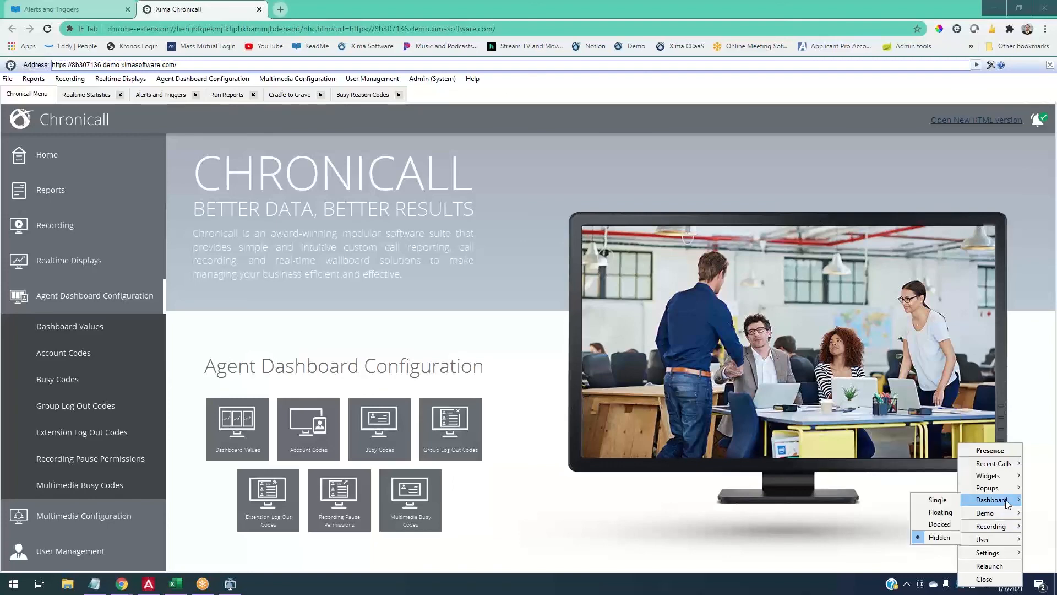
mouse_move(1007, 492)
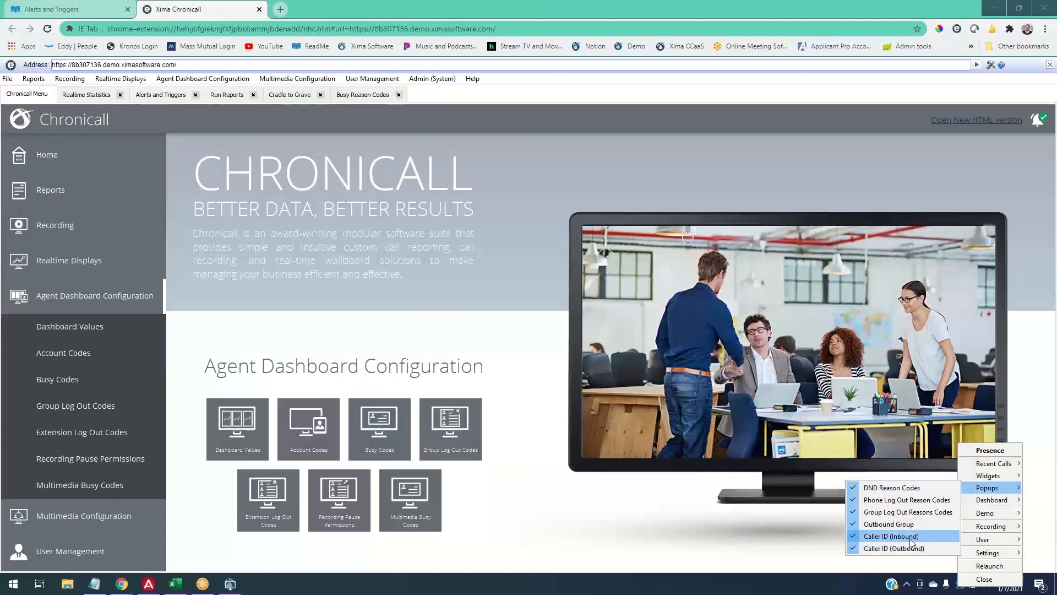
left_click(785, 535)
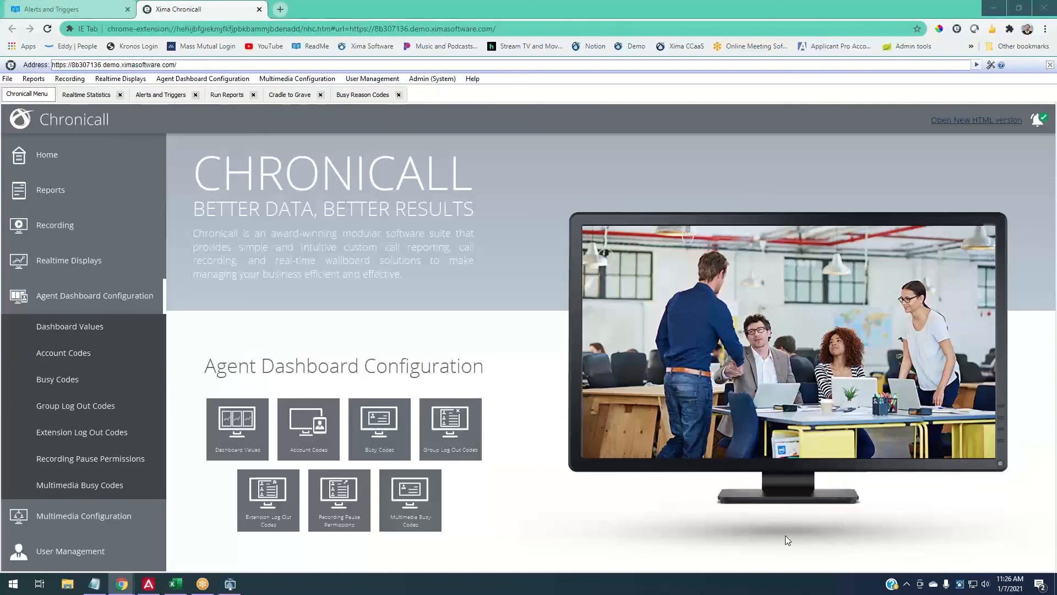